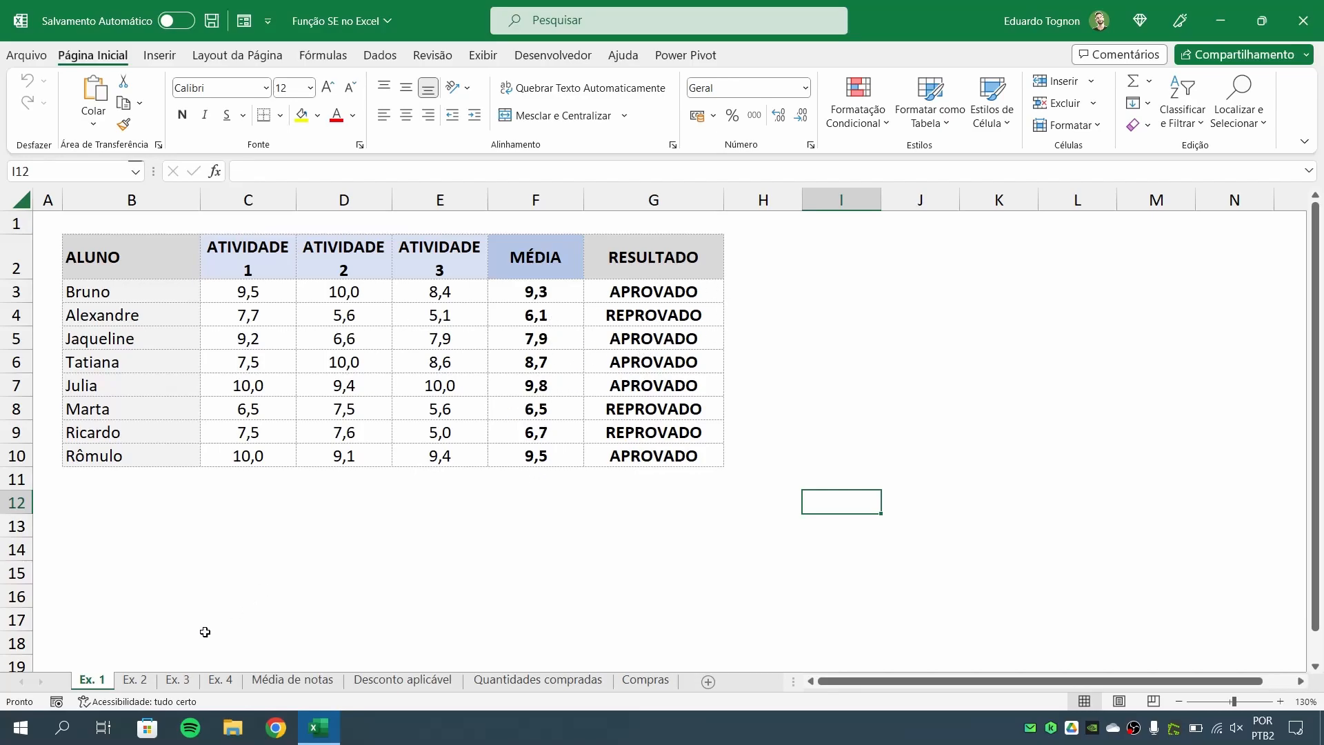
Look through the solved example sheets Ex. 2 to Ex. 4 and open the Média de notas exercise sheet
click(149, 682)
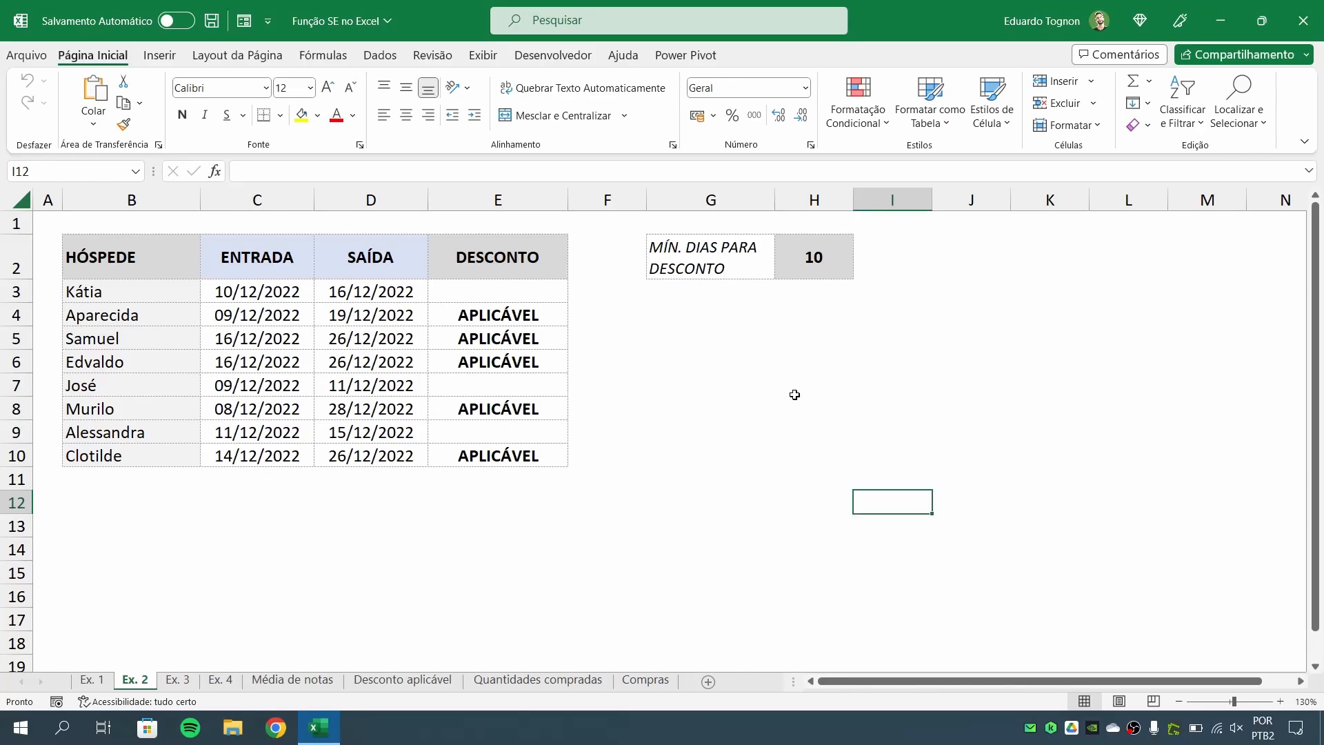
click(191, 682)
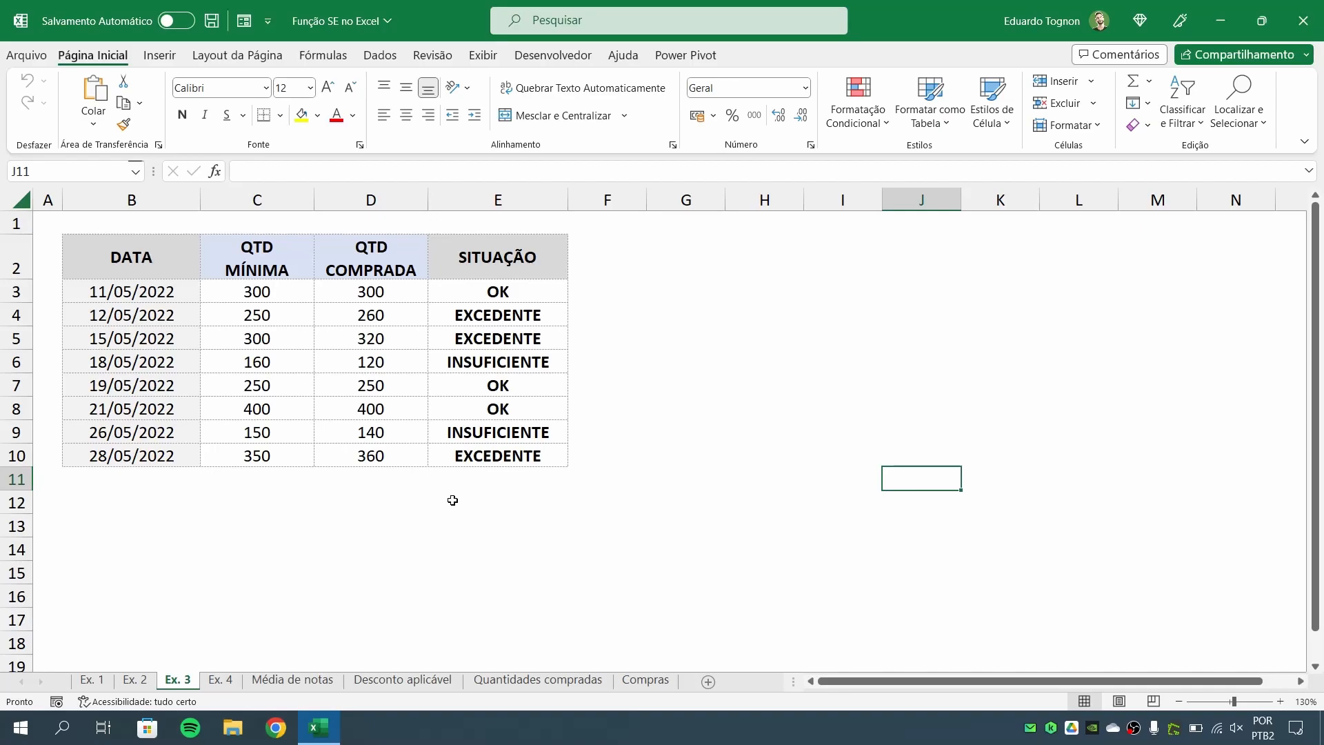
click(222, 680)
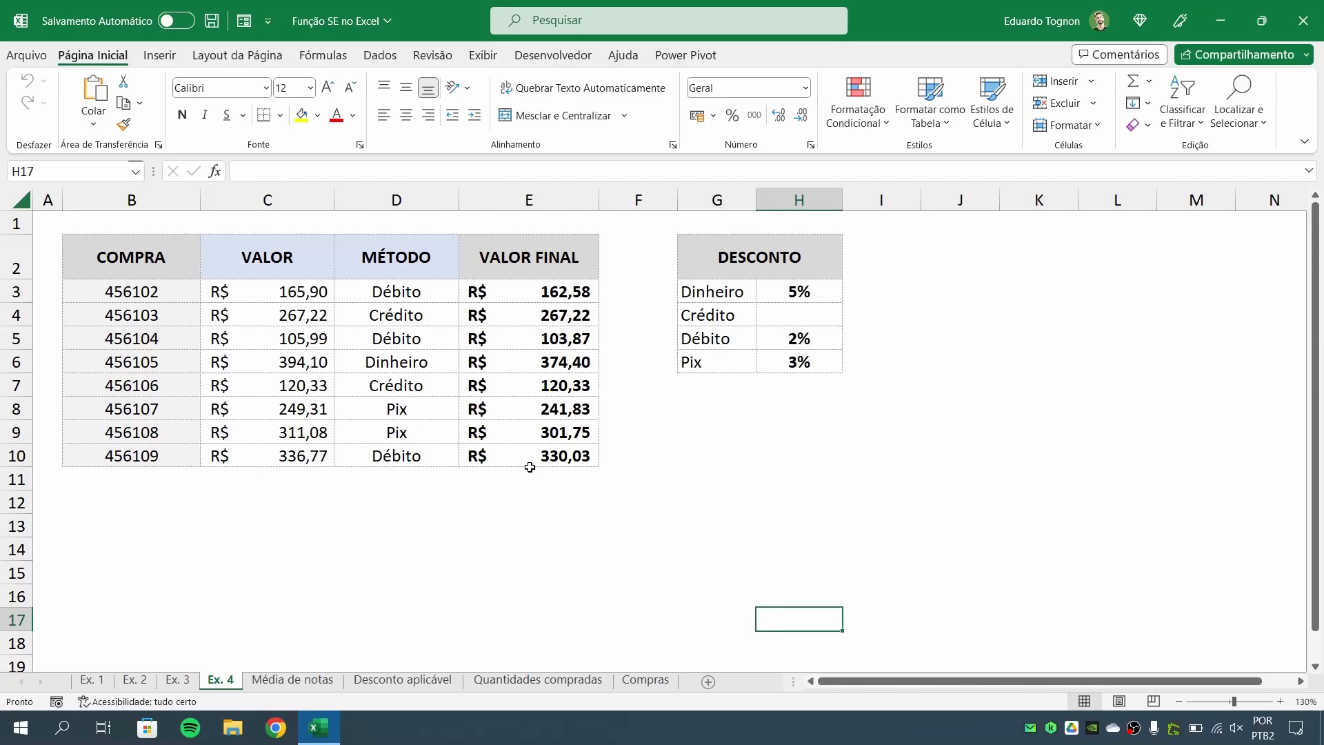
click(289, 683)
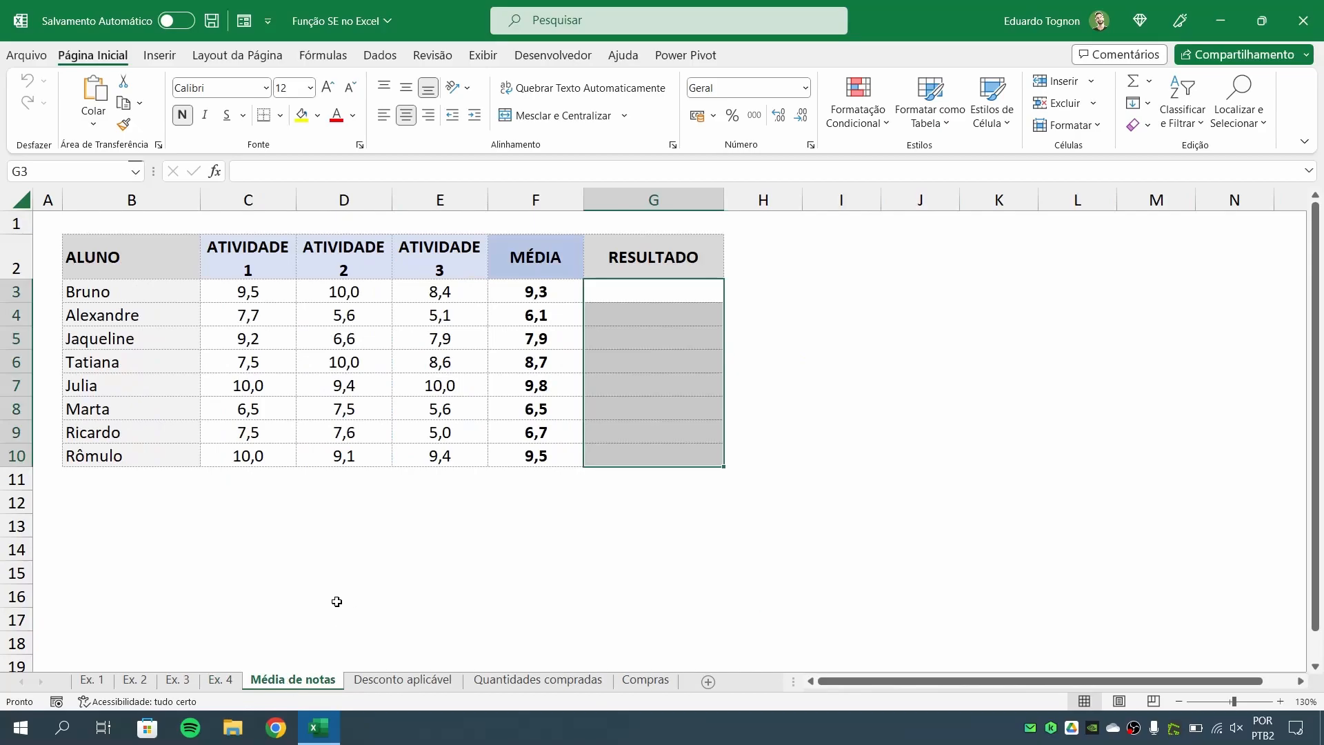
click(304, 592)
click(92, 681)
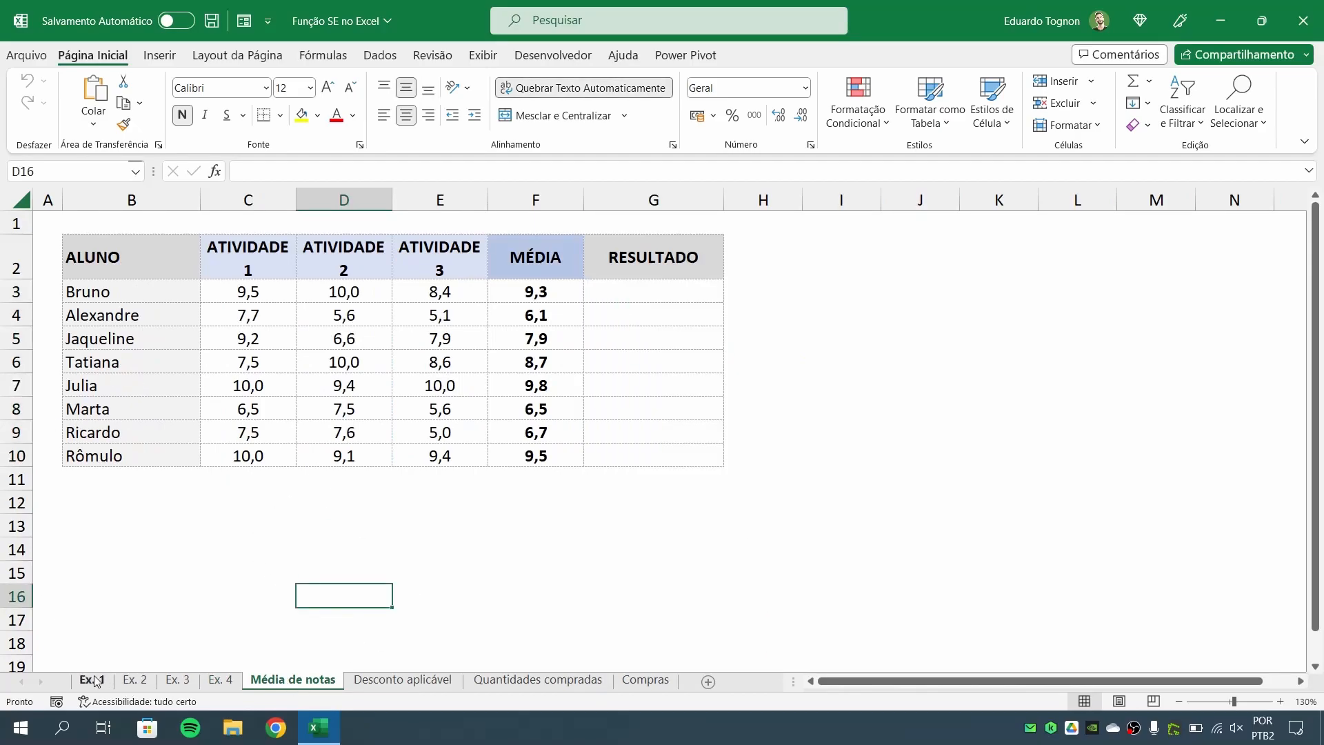
click(325, 679)
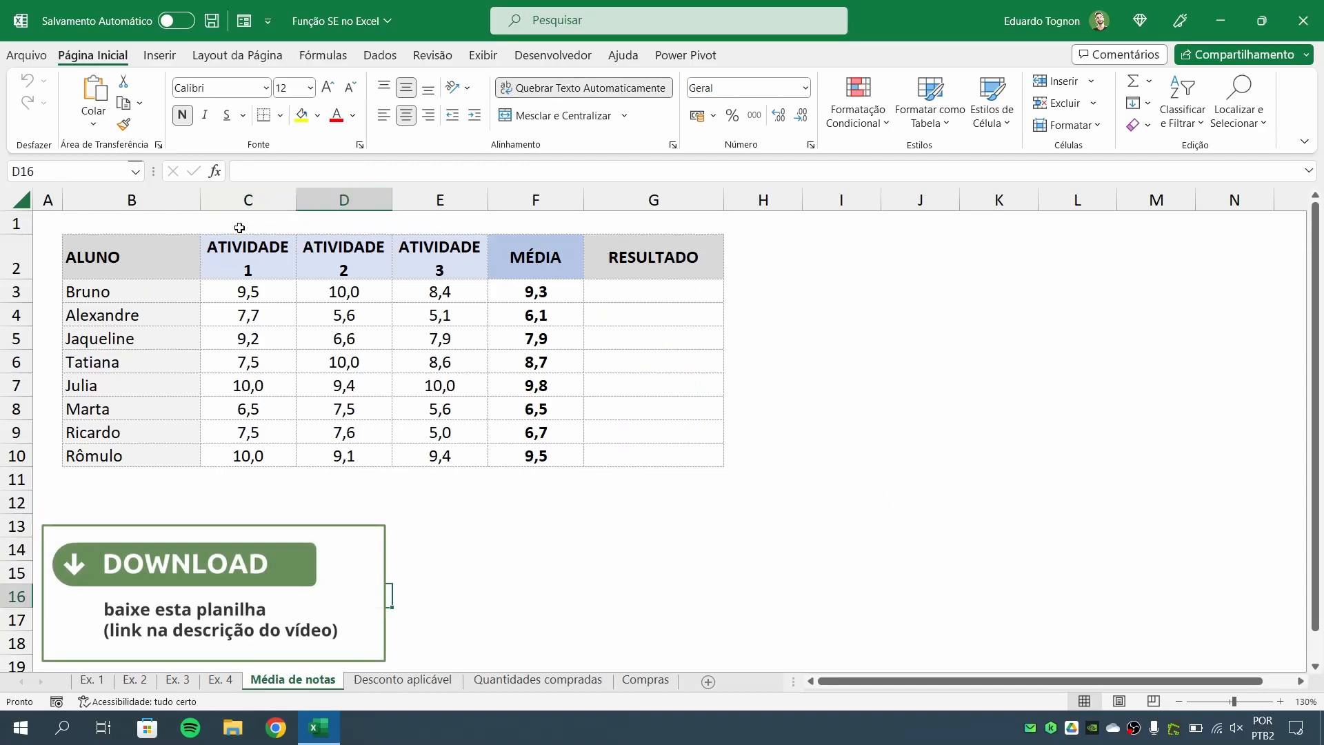
Examine the MÉDIA column's formula and the three activity grades it averages for each student
click(546, 293)
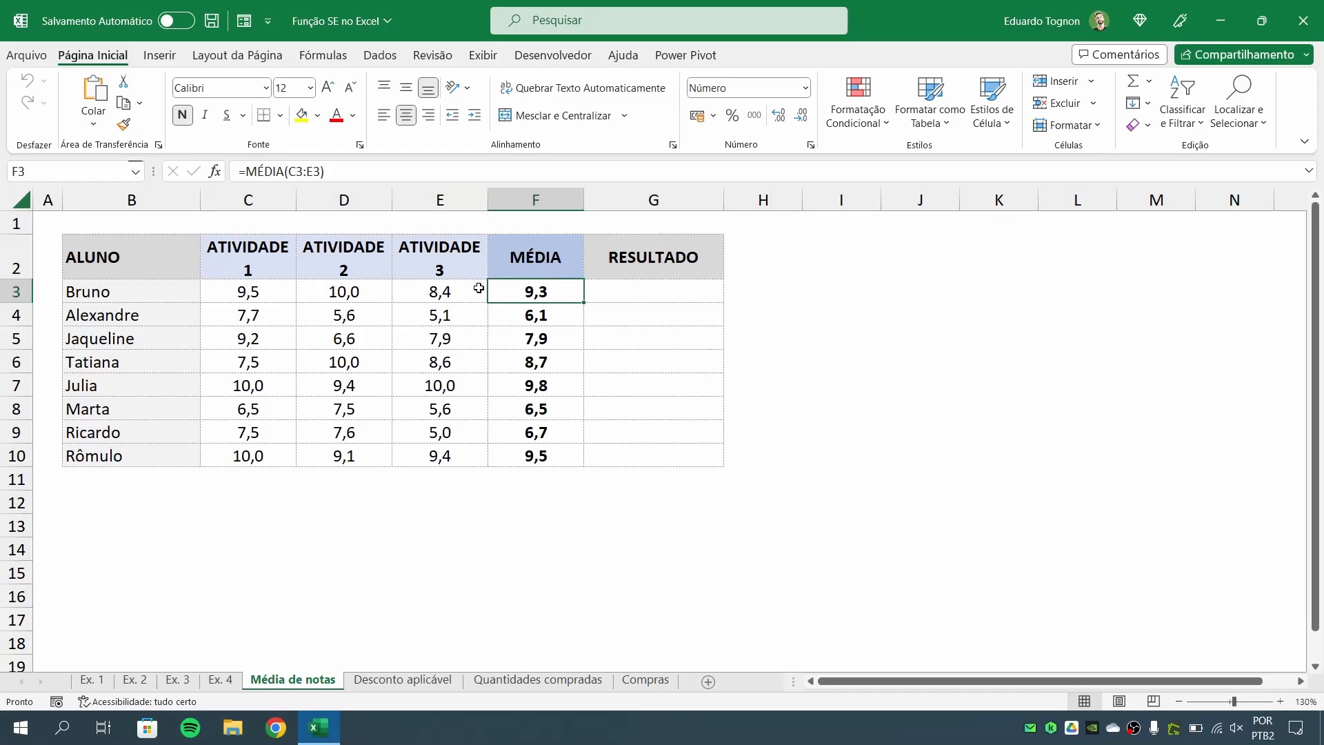
drag(250, 287, 438, 288)
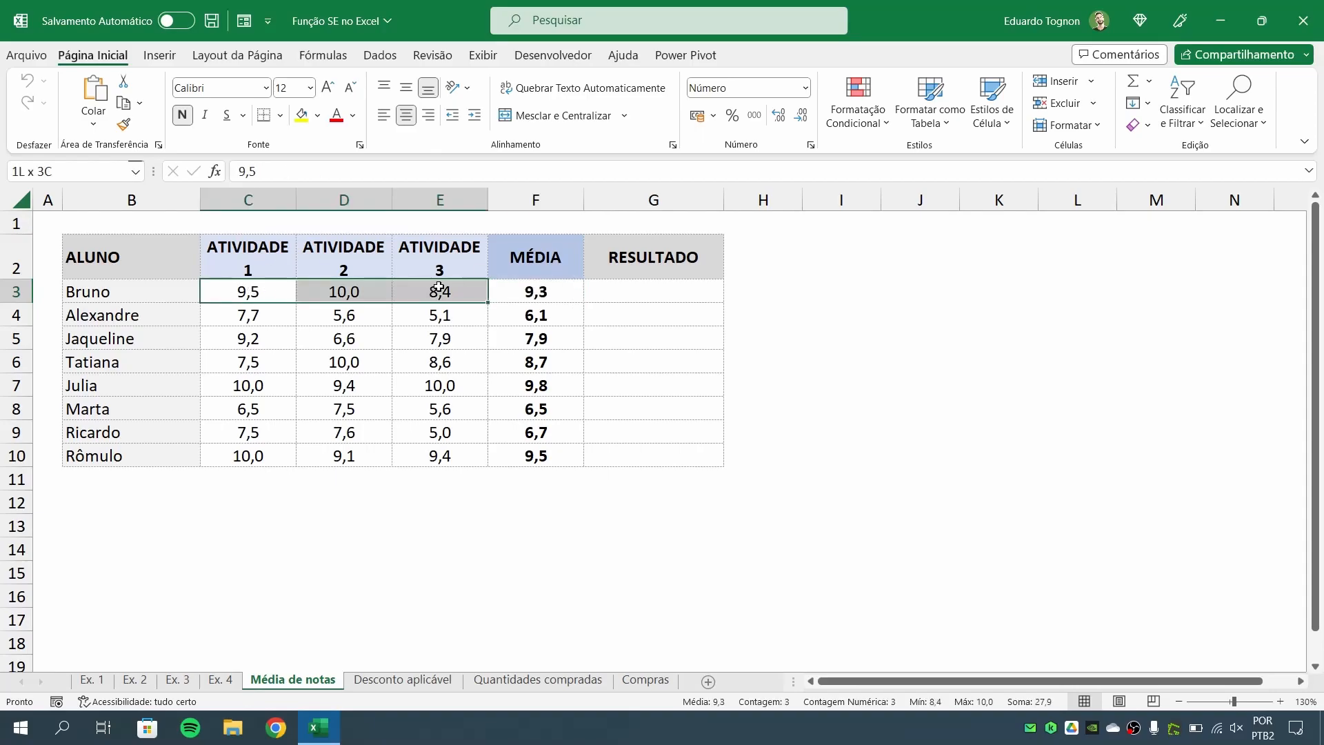
drag(250, 316, 438, 315)
drag(545, 298, 535, 458)
click(552, 565)
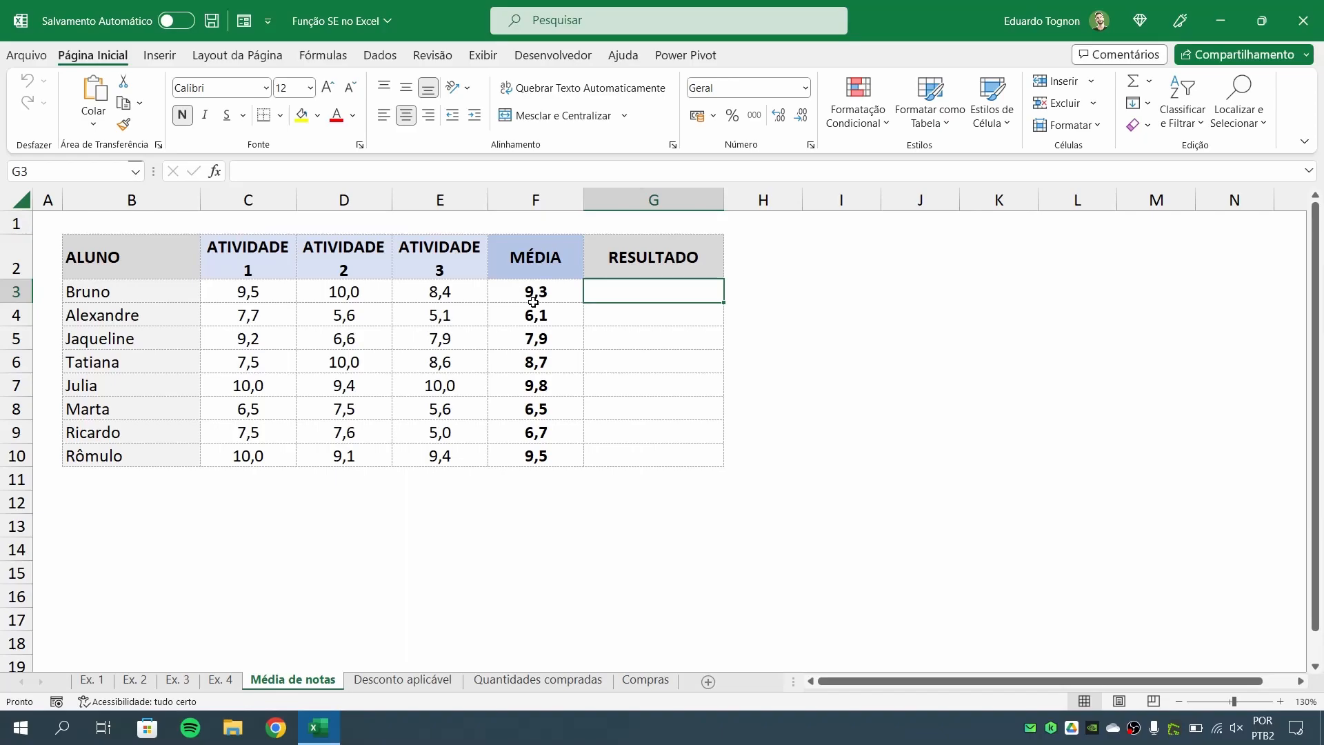
In the first RESULTADO cell, G3, begin an SE formula with the logical test F3>=7
click(1280, 701)
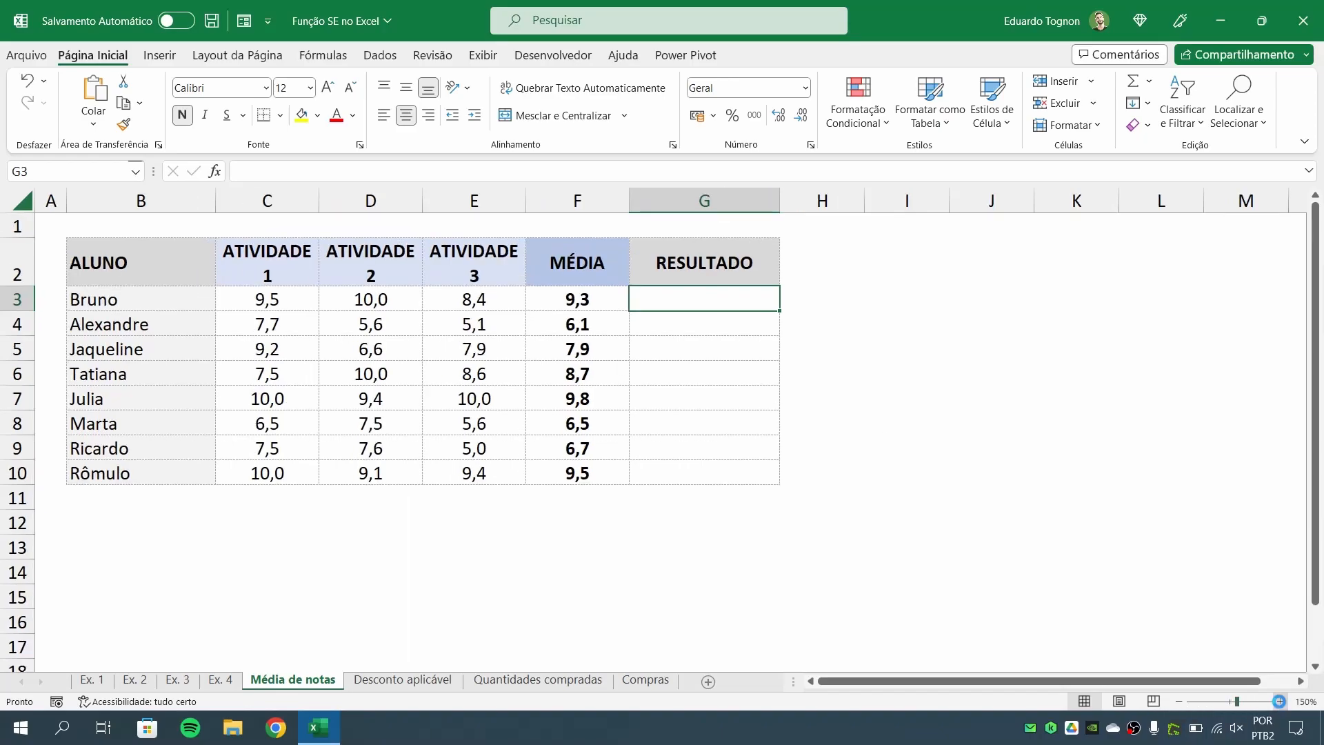
click(1281, 701)
click(1280, 701)
click(1281, 701)
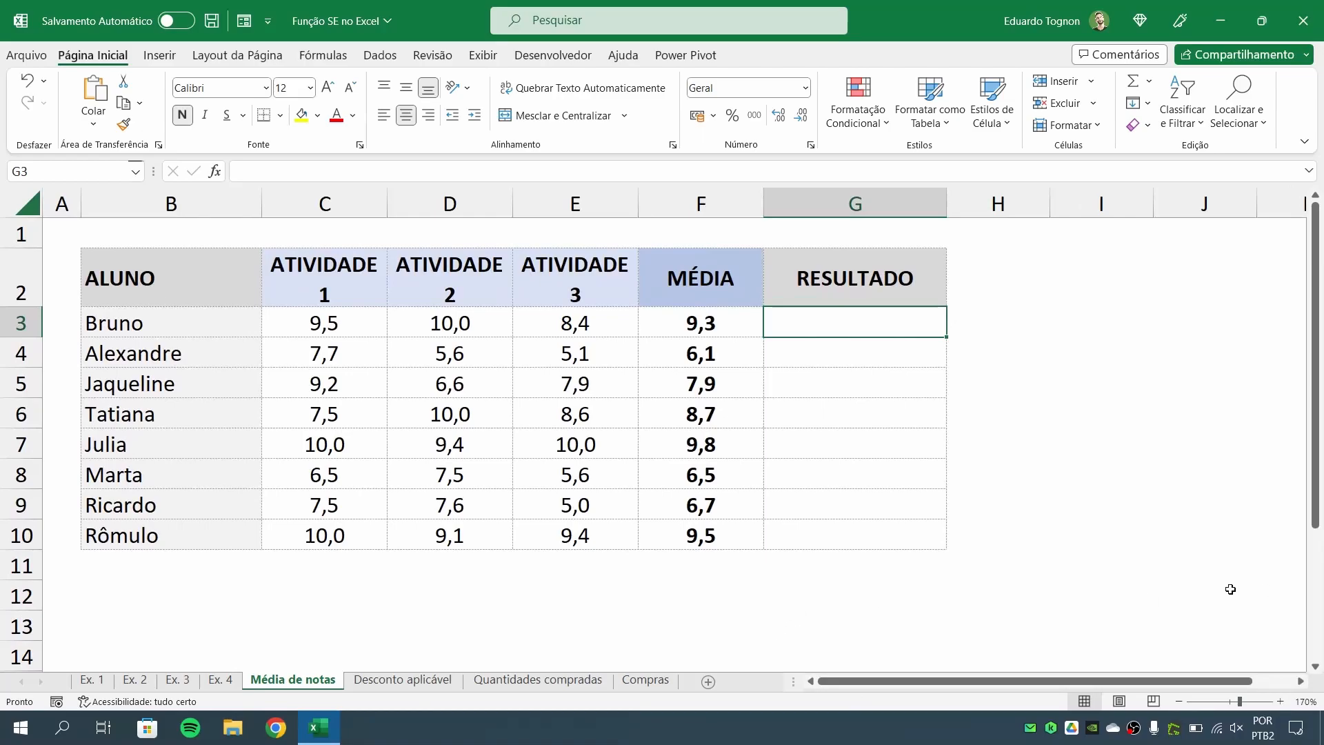
text(=SE)
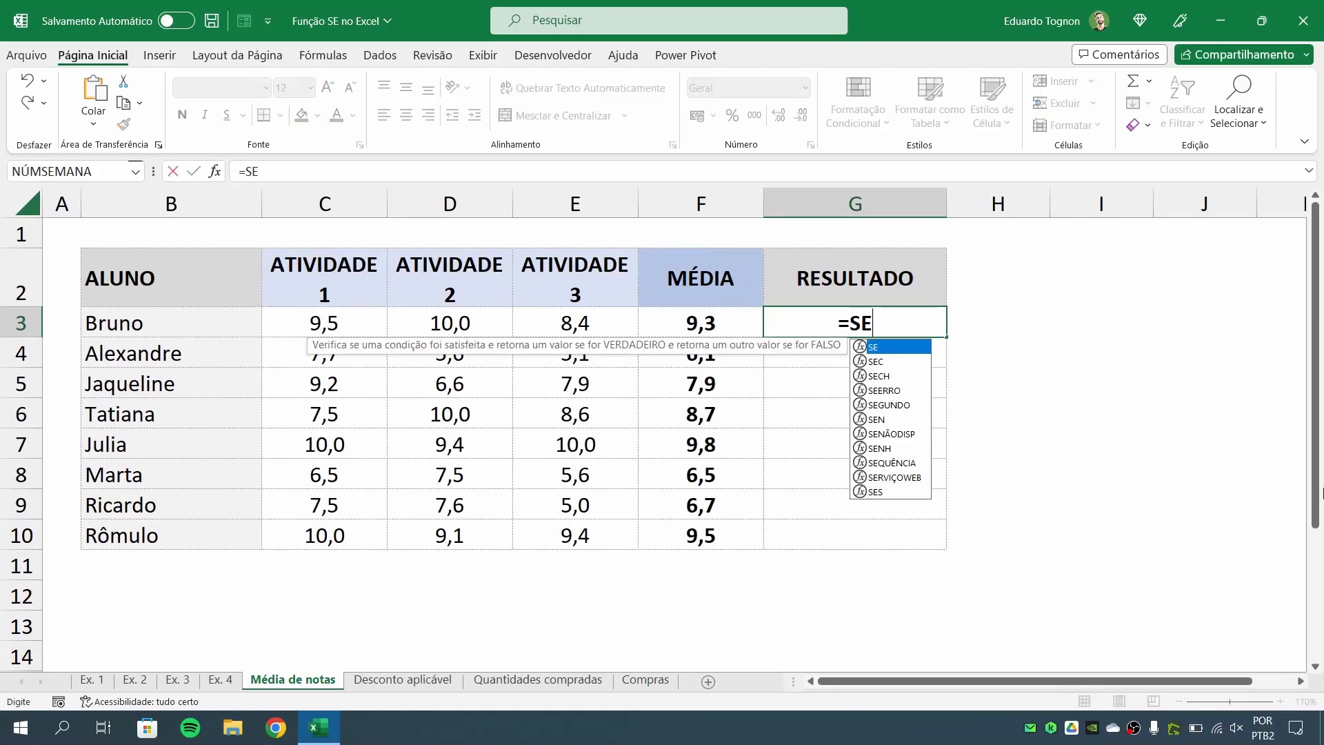
text(()
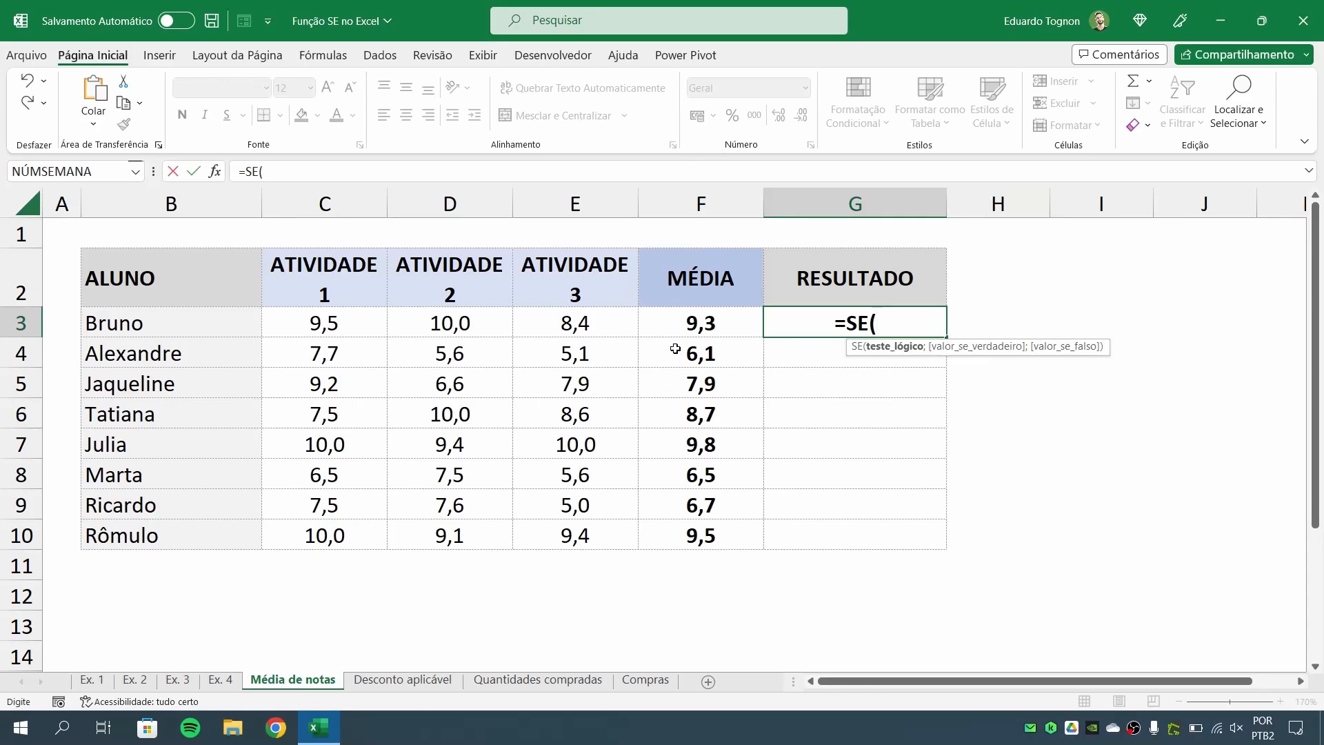
click(707, 321)
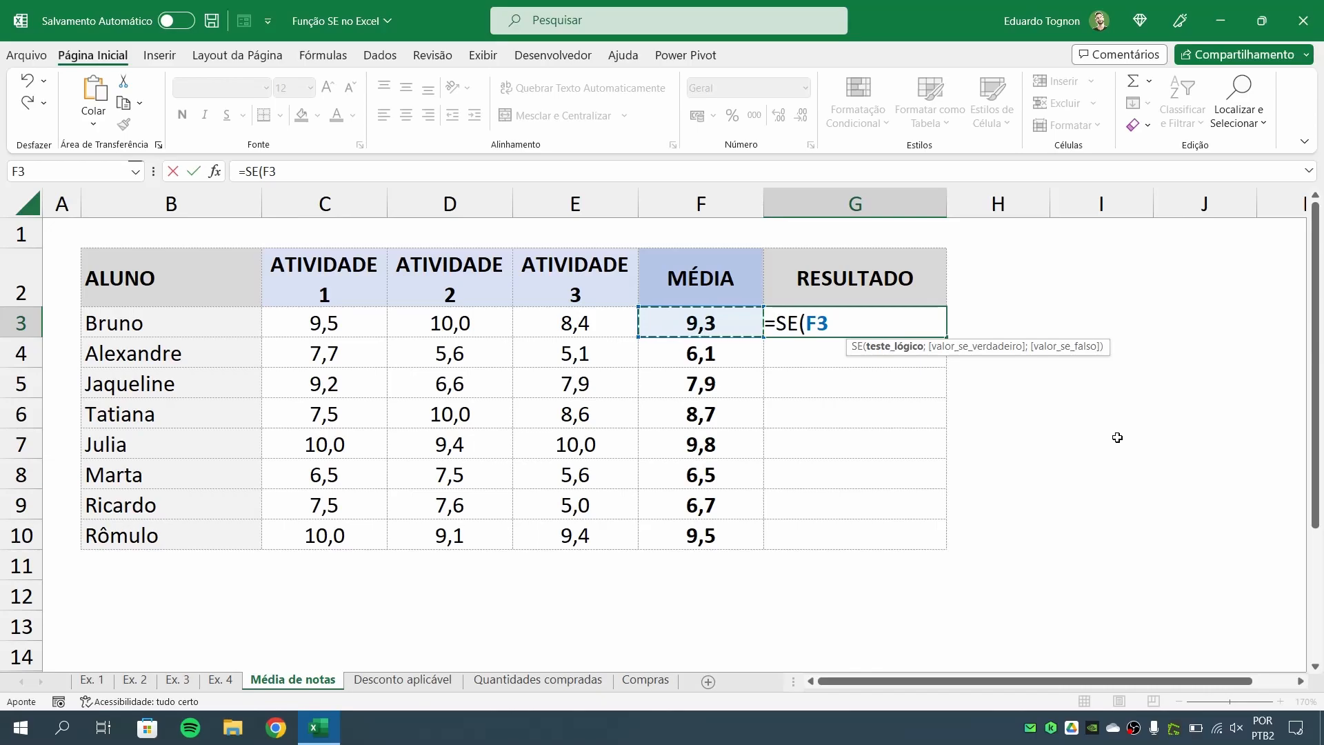
text(>=)
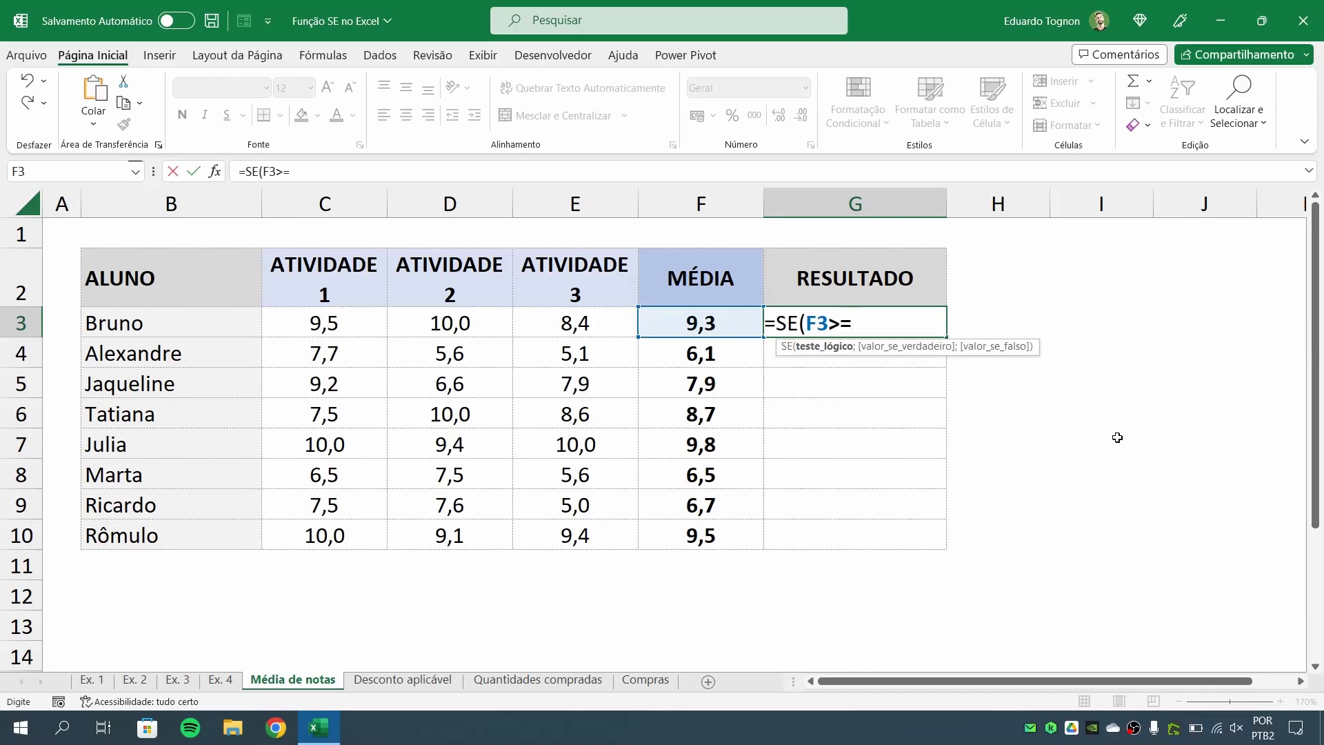
text(7)
text(;)
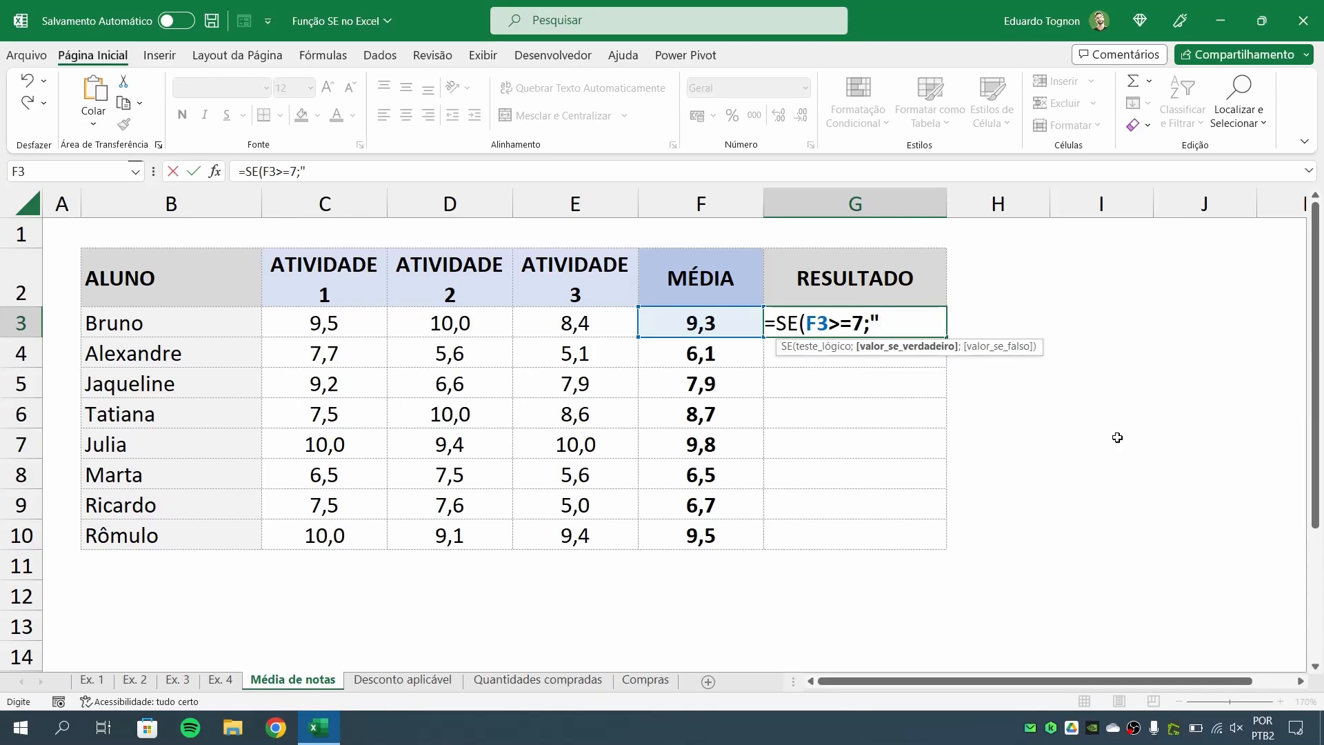
Complete the G3 formula with "APROVADO" if true and "REPROVADO" if false, and fill it down to G10
text(APROVADO")
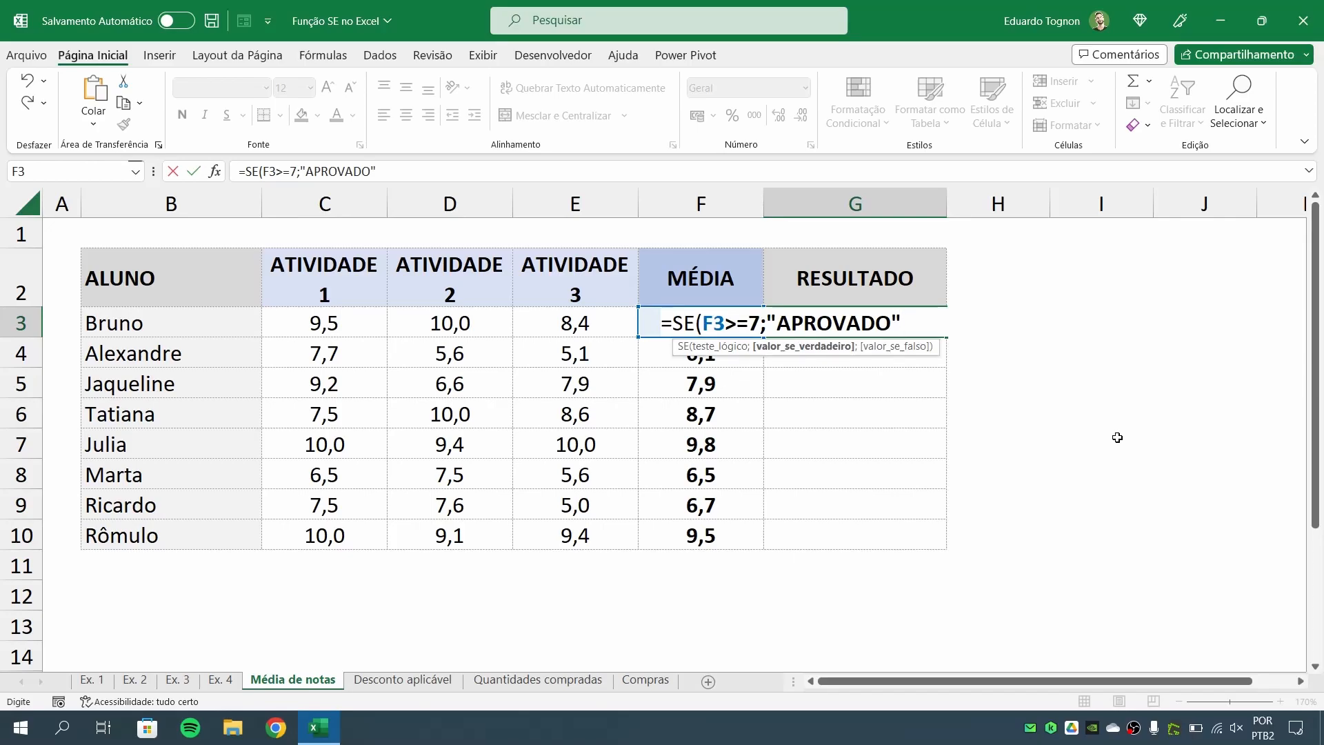
text(;)
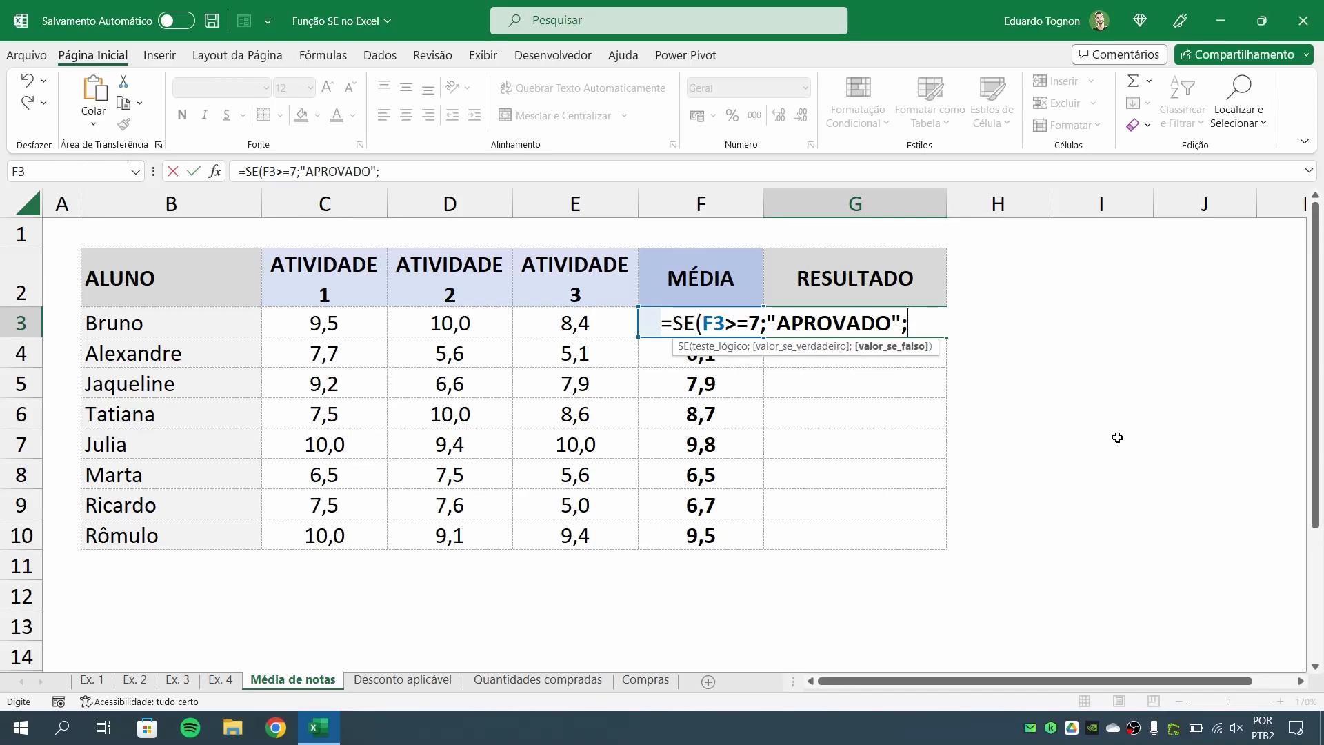
text("REPROVADO")
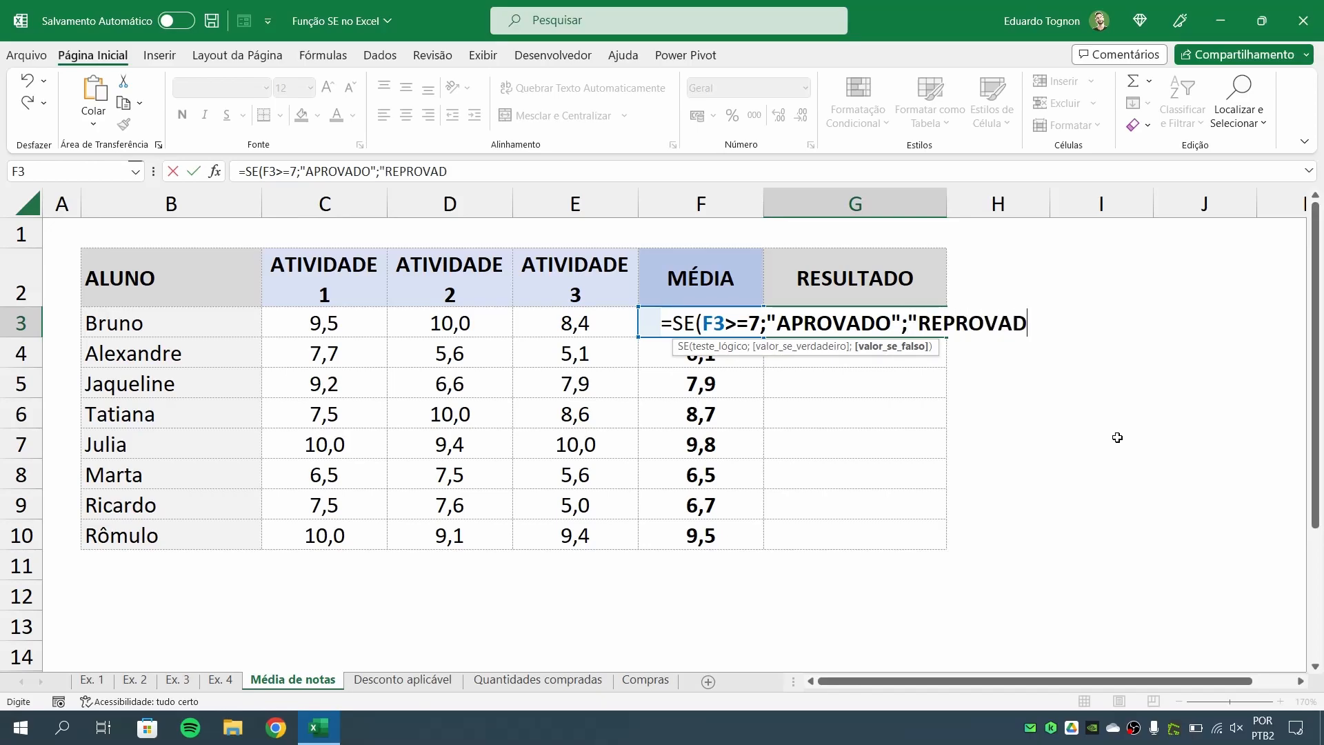
text())
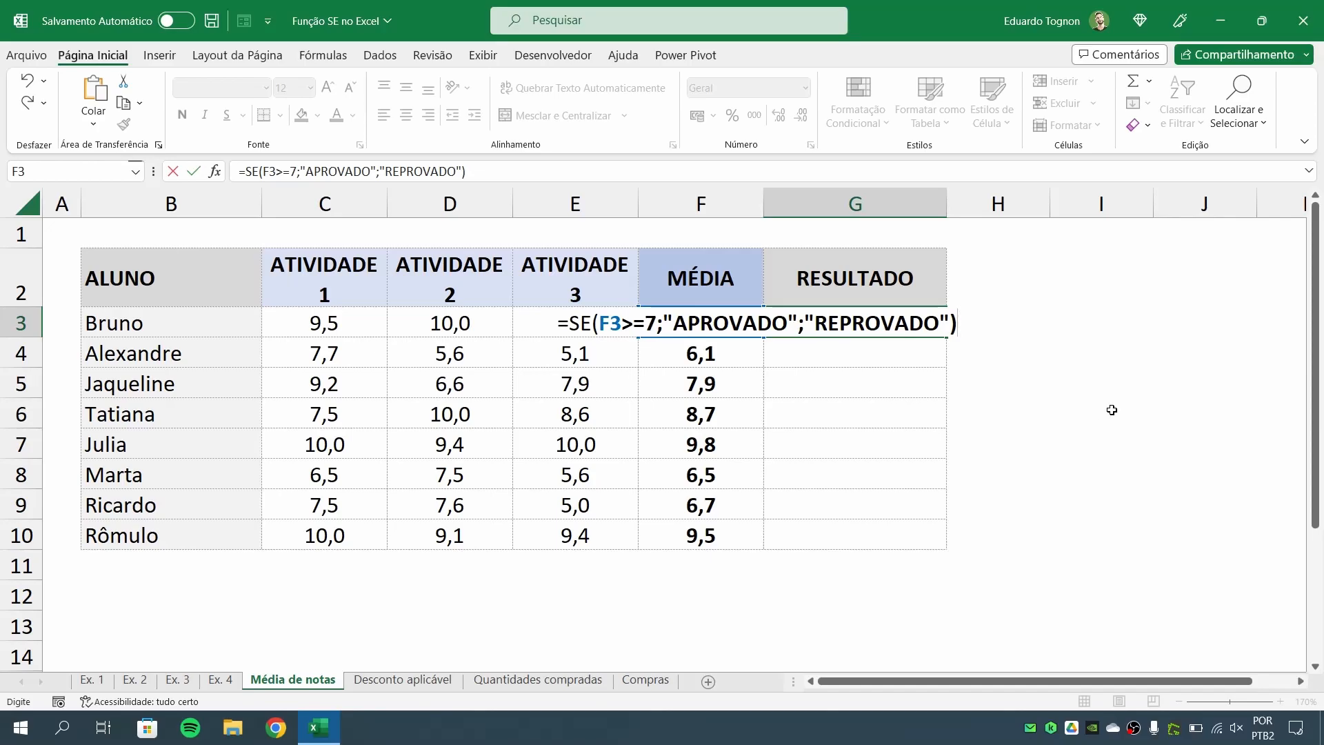
key(Return)
click(897, 326)
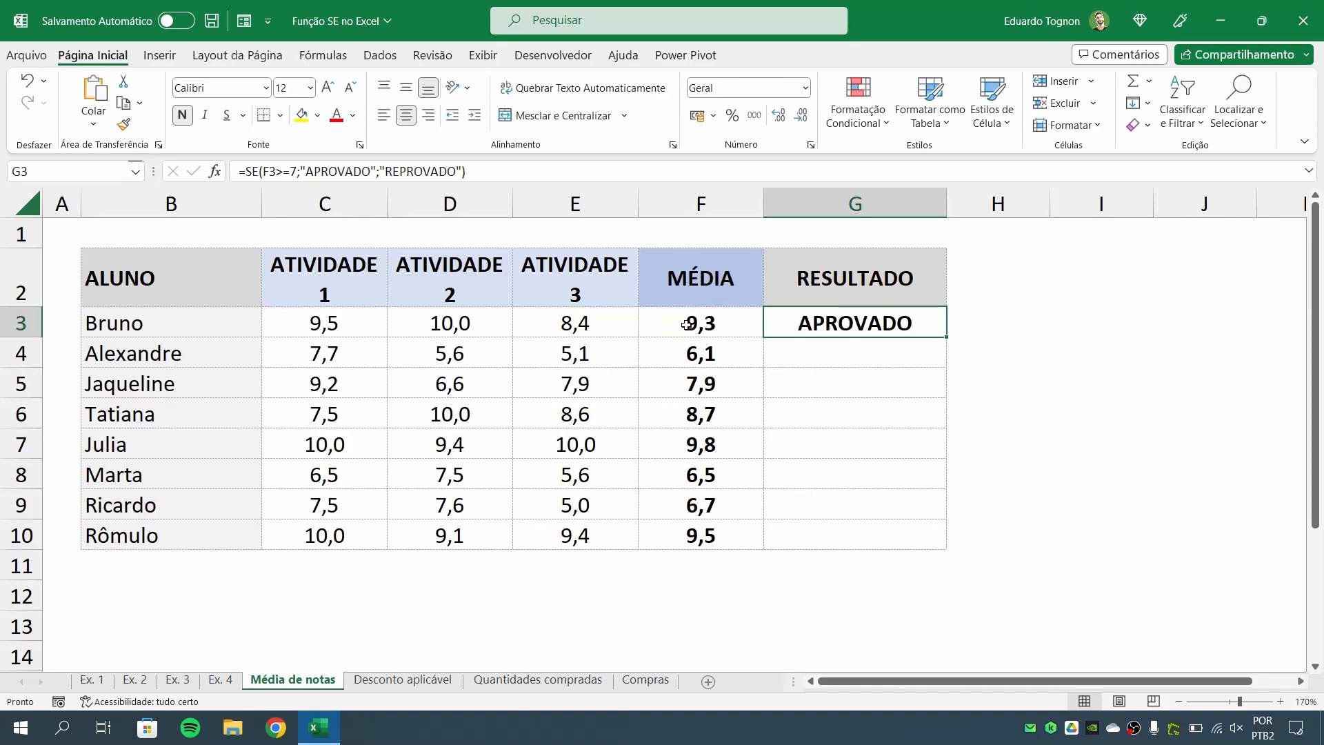
drag(948, 337, 944, 551)
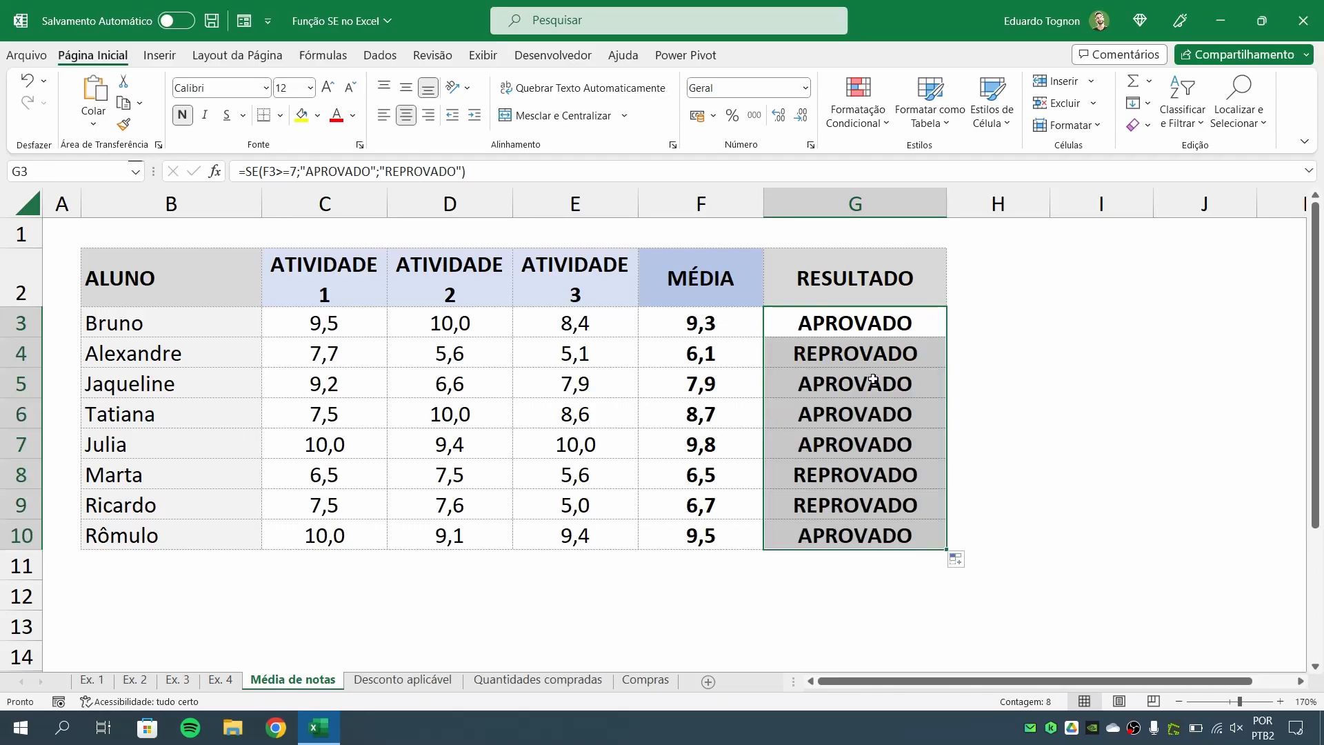
Check the filled RESULTADO values and their formulas against the averages in the MÉDIA column
click(818, 357)
drag(237, 358, 924, 349)
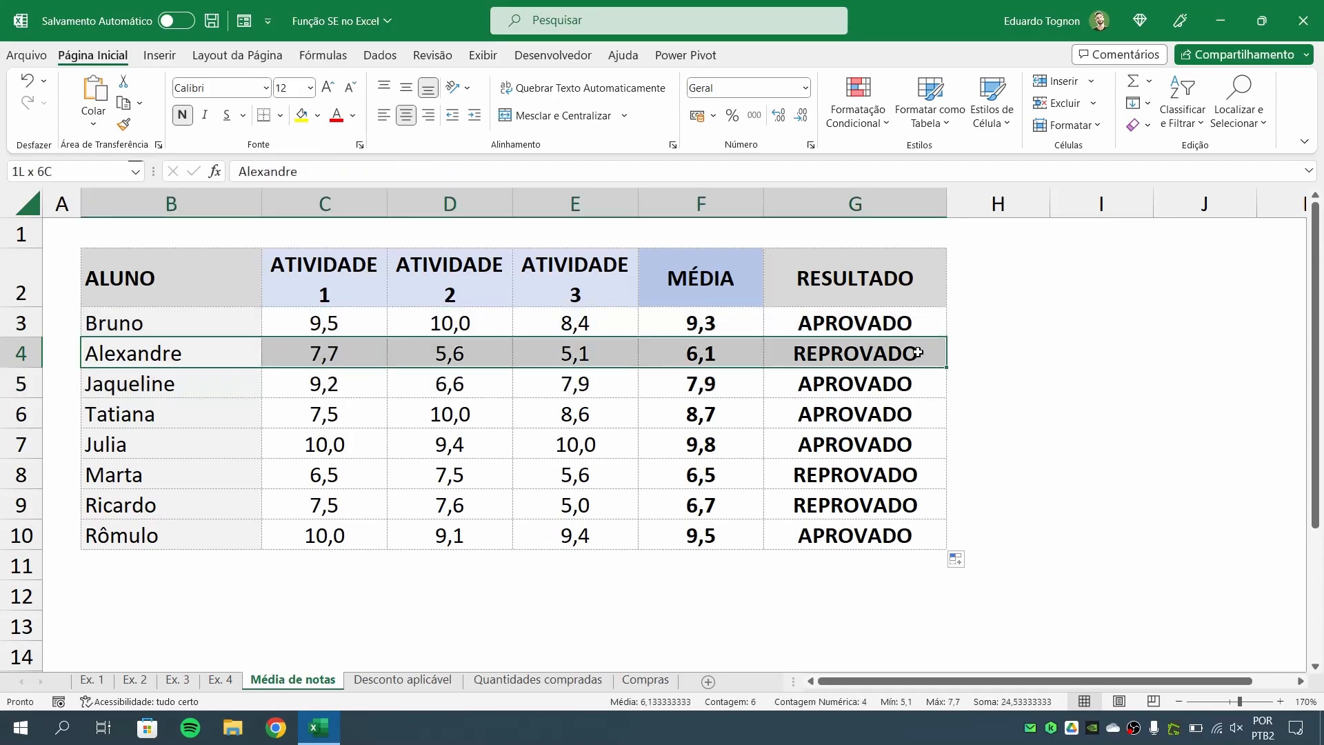
click(731, 360)
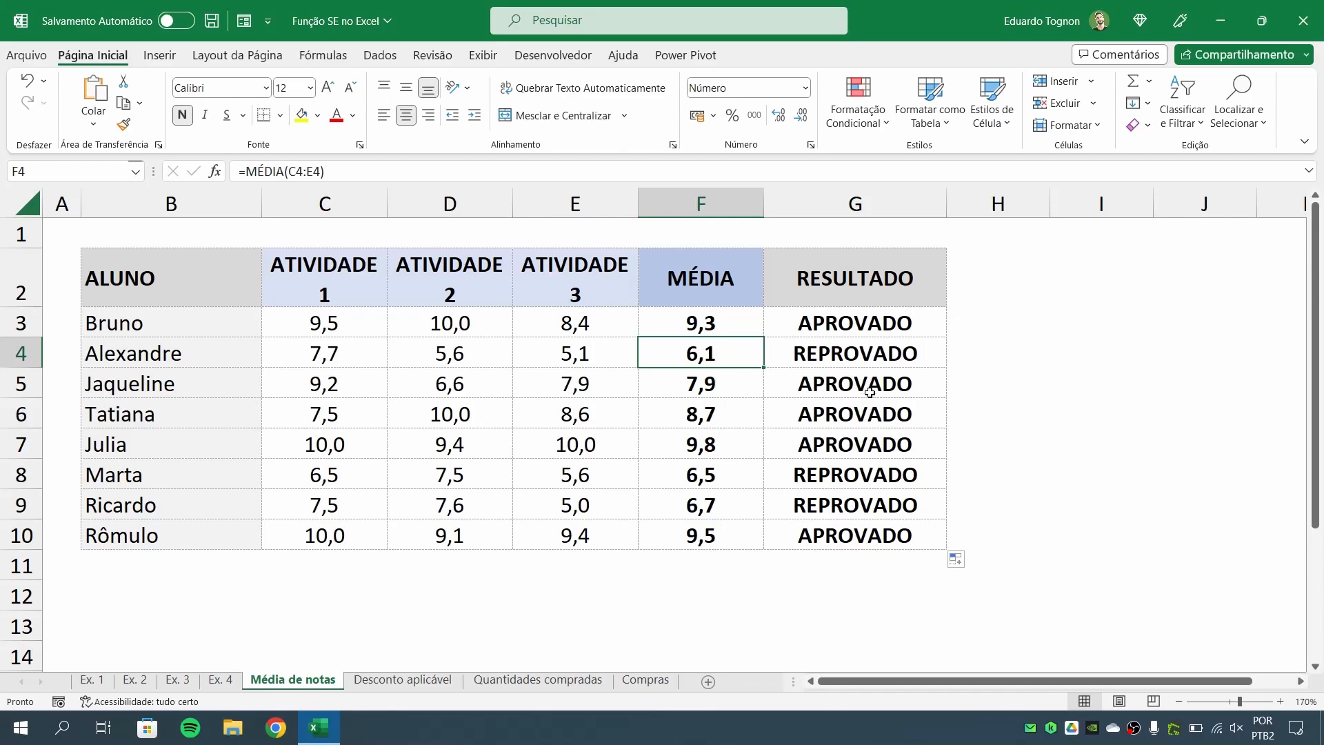
drag(869, 387, 866, 442)
click(823, 493)
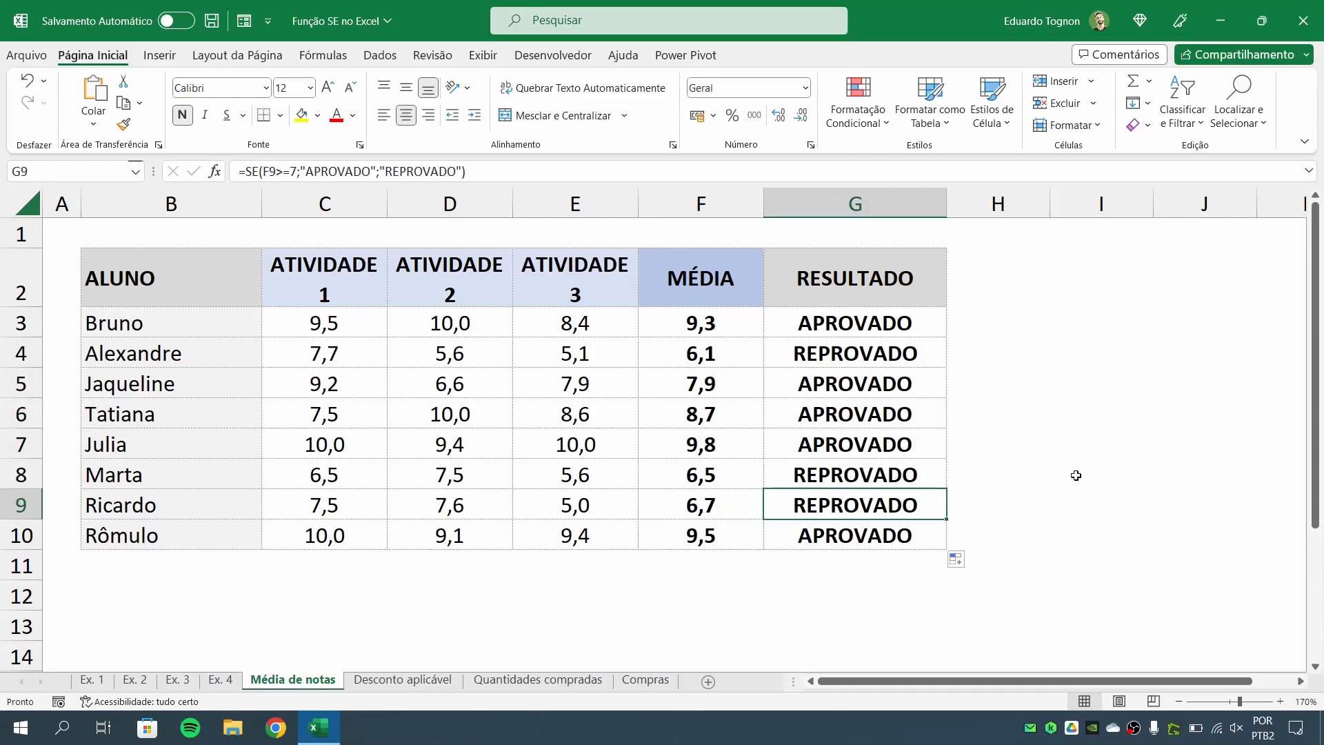
click(692, 335)
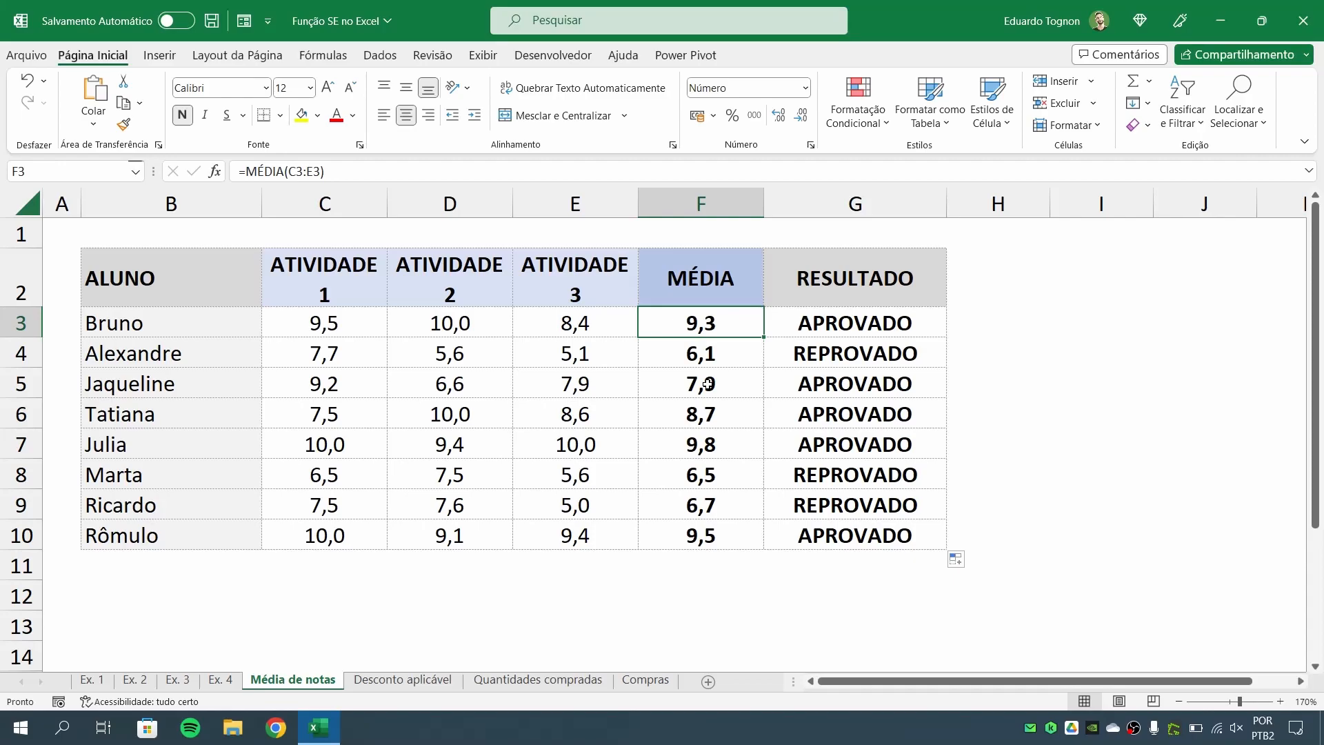
click(883, 315)
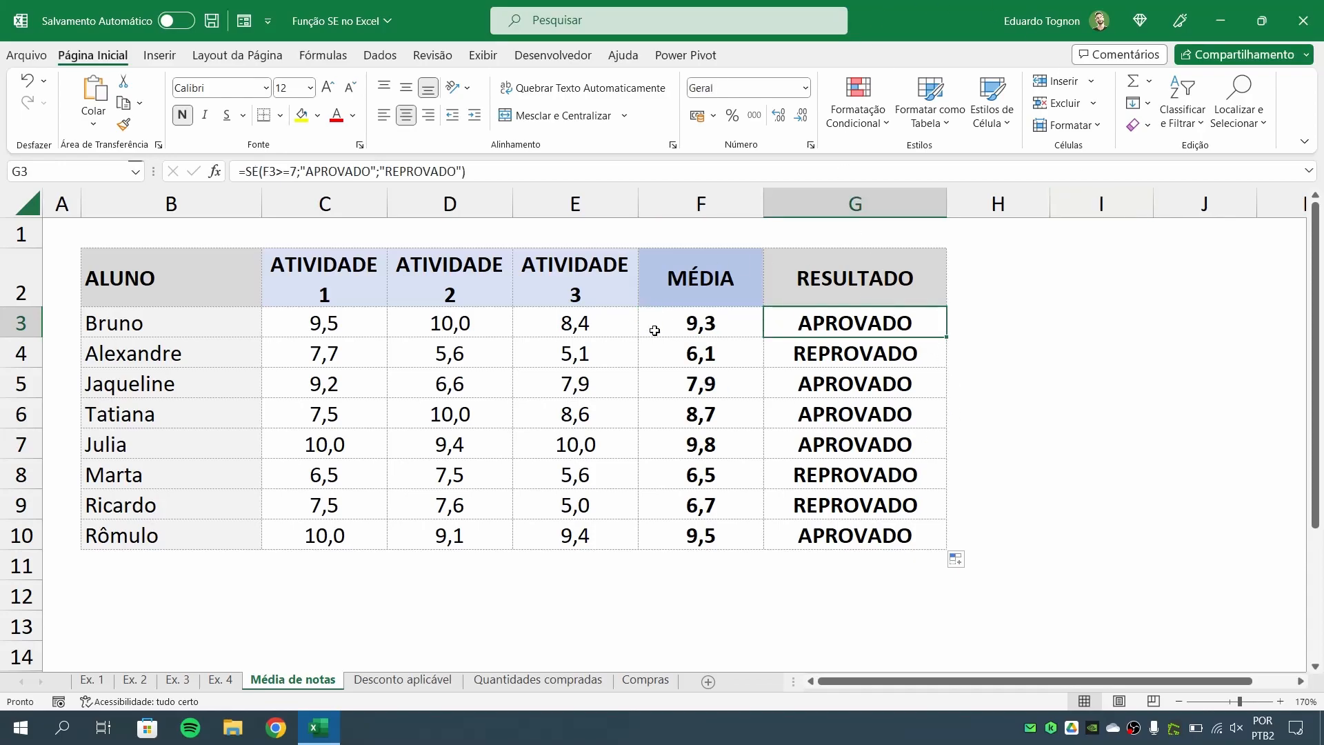
click(688, 340)
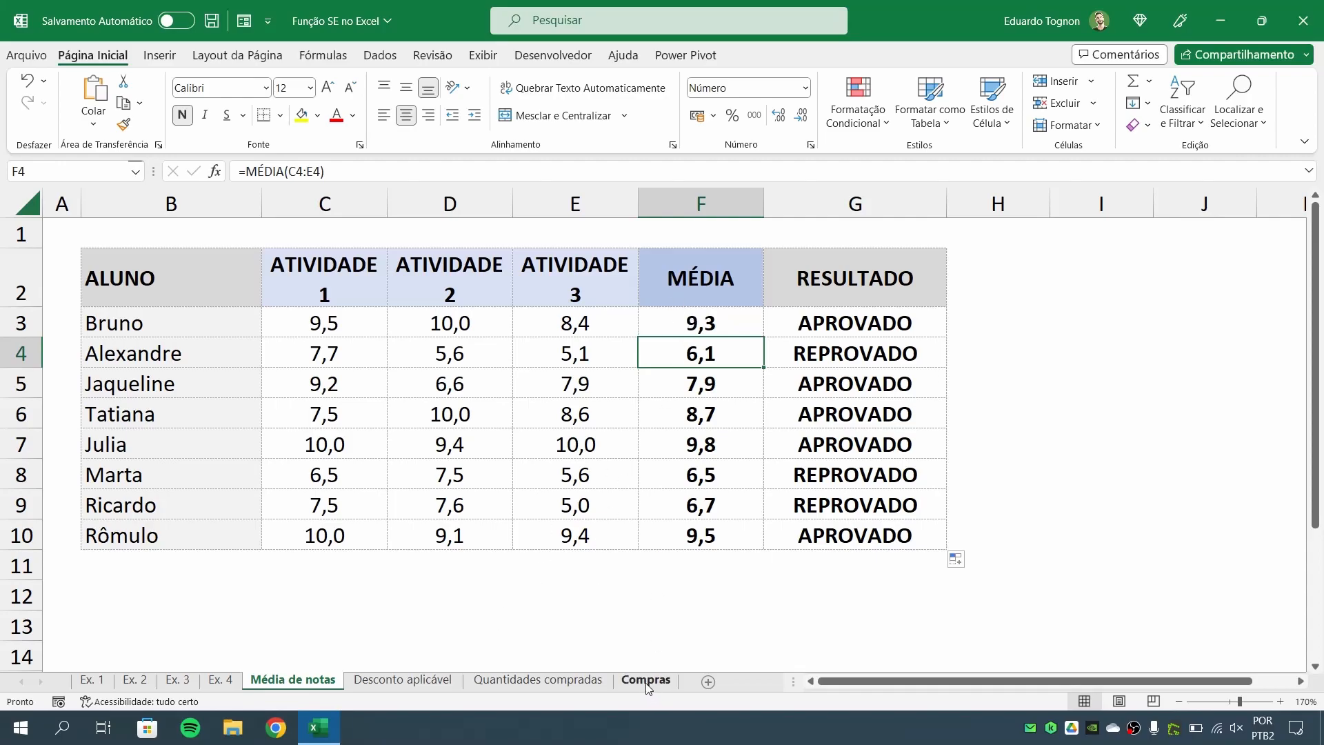
Open the Desconto aplicável sheet and select the first DESCONTO cell, E3
click(393, 682)
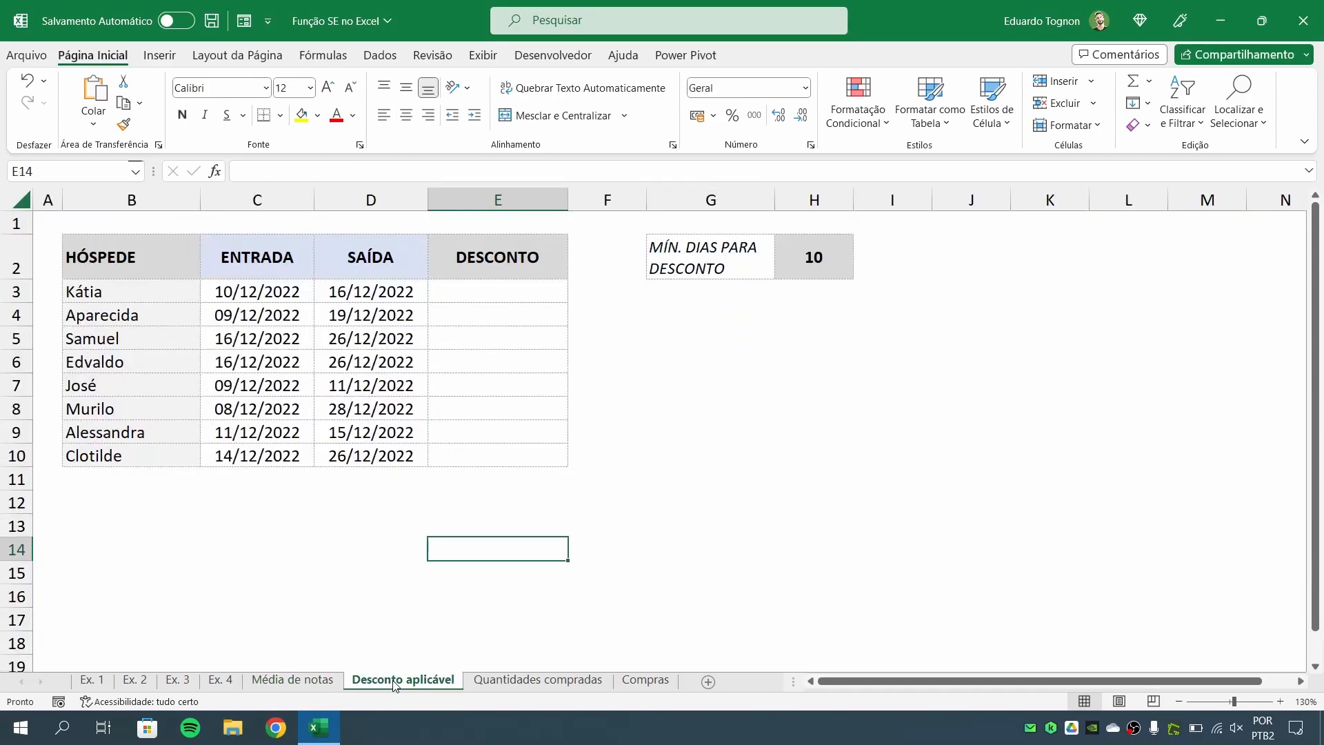
click(1282, 701)
click(1281, 700)
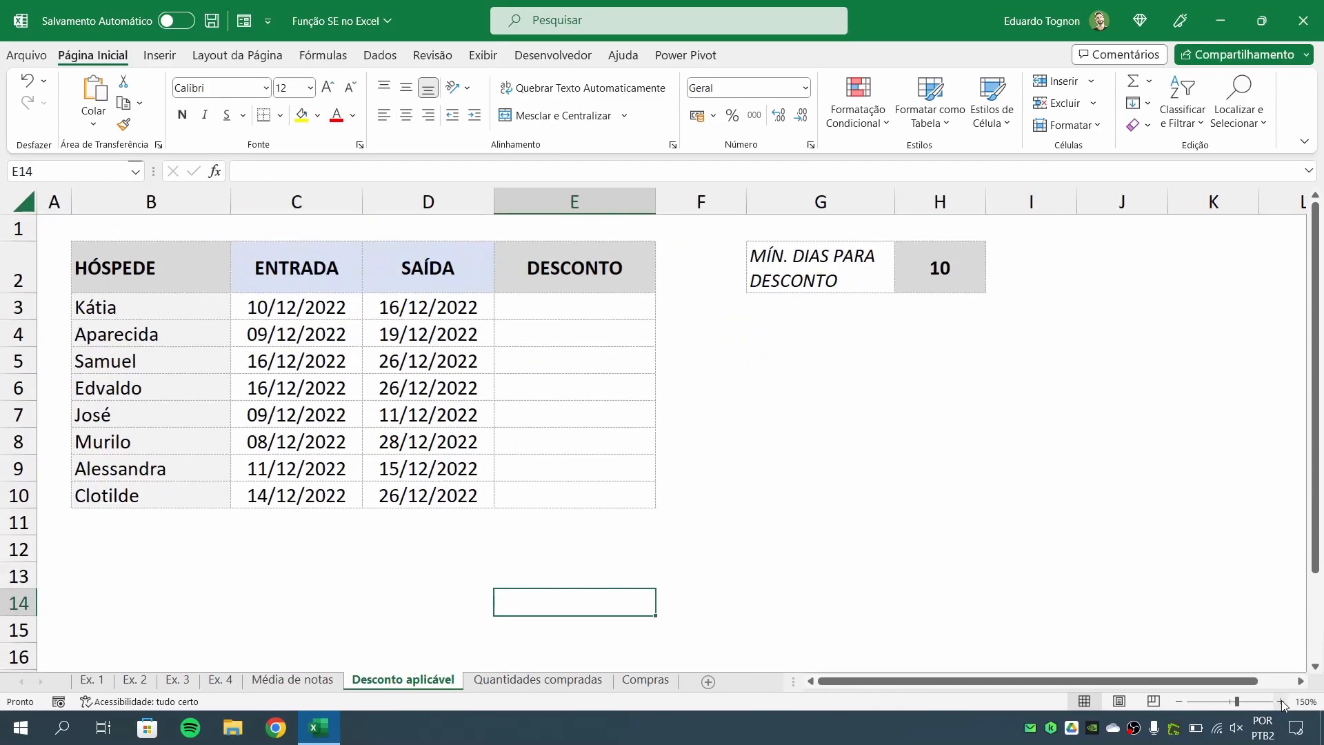
click(1282, 701)
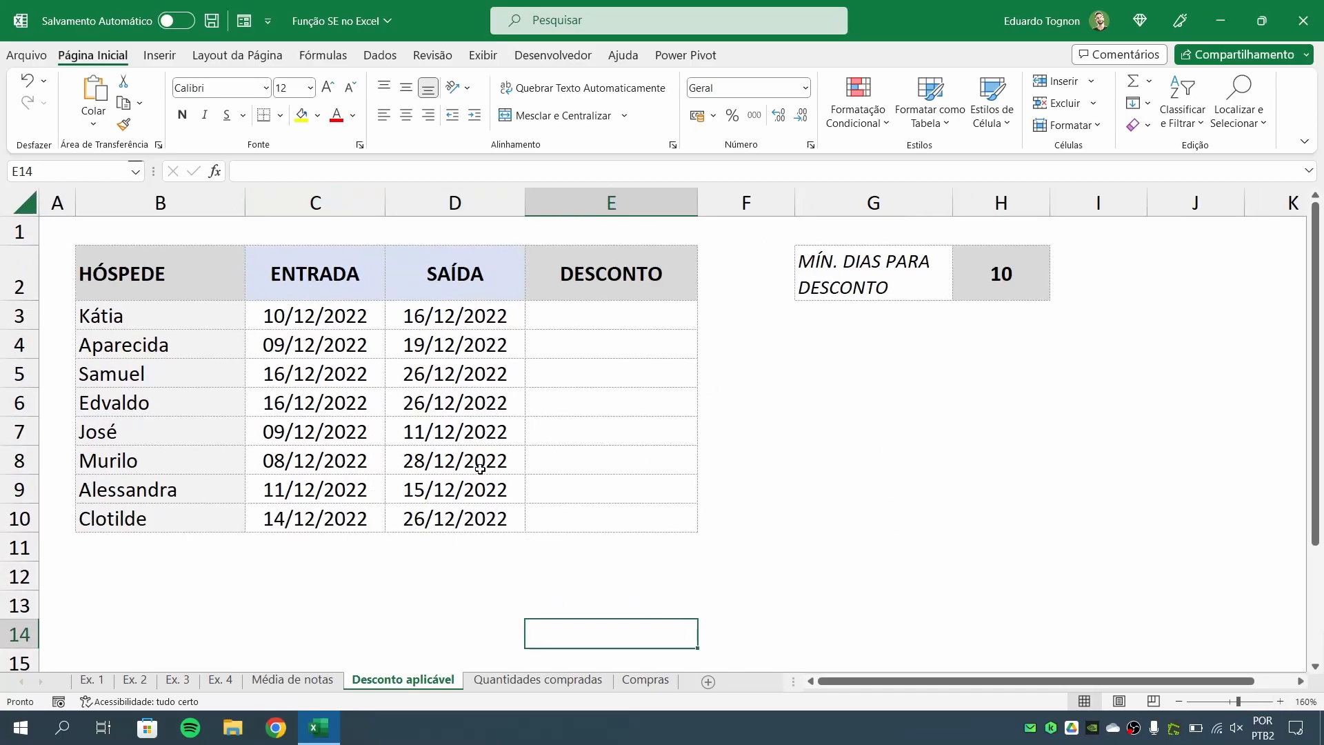
click(614, 311)
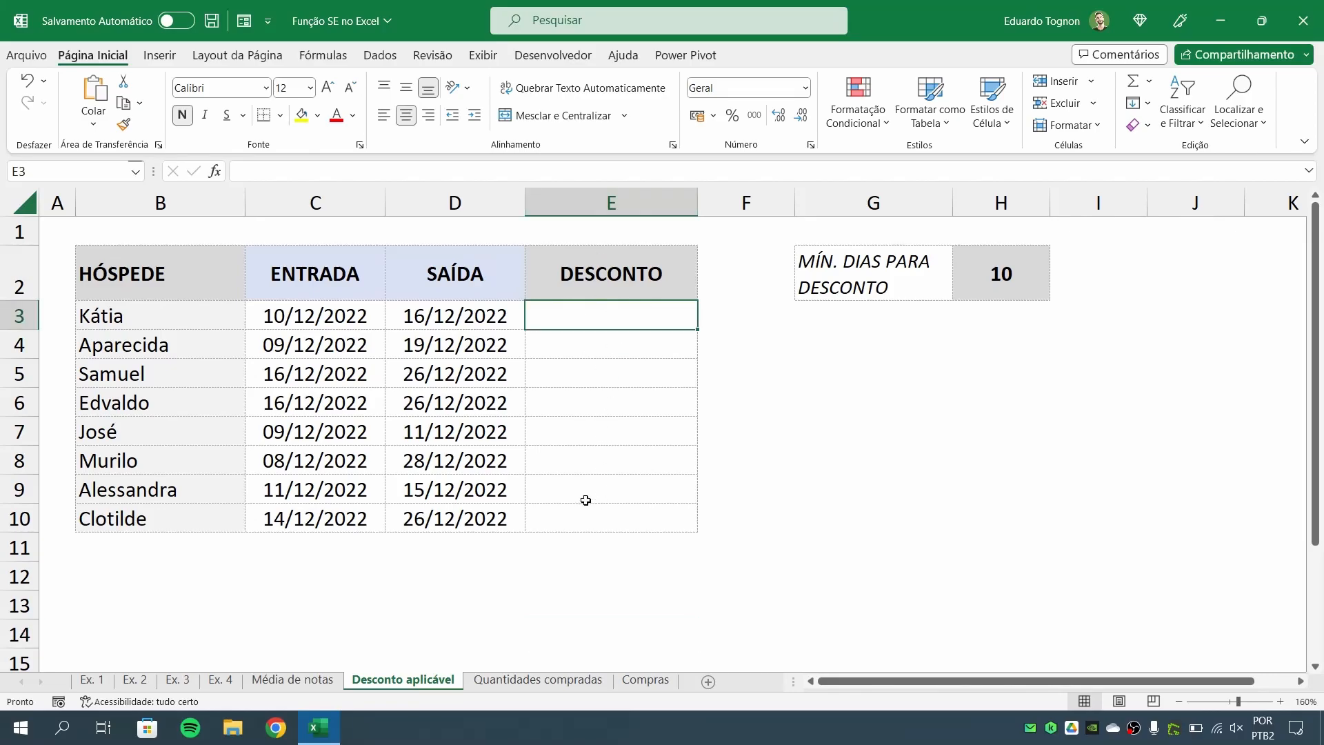
Compare the Desconto aplicável sheet with Média de notas and review the SE formula in G3
click(303, 680)
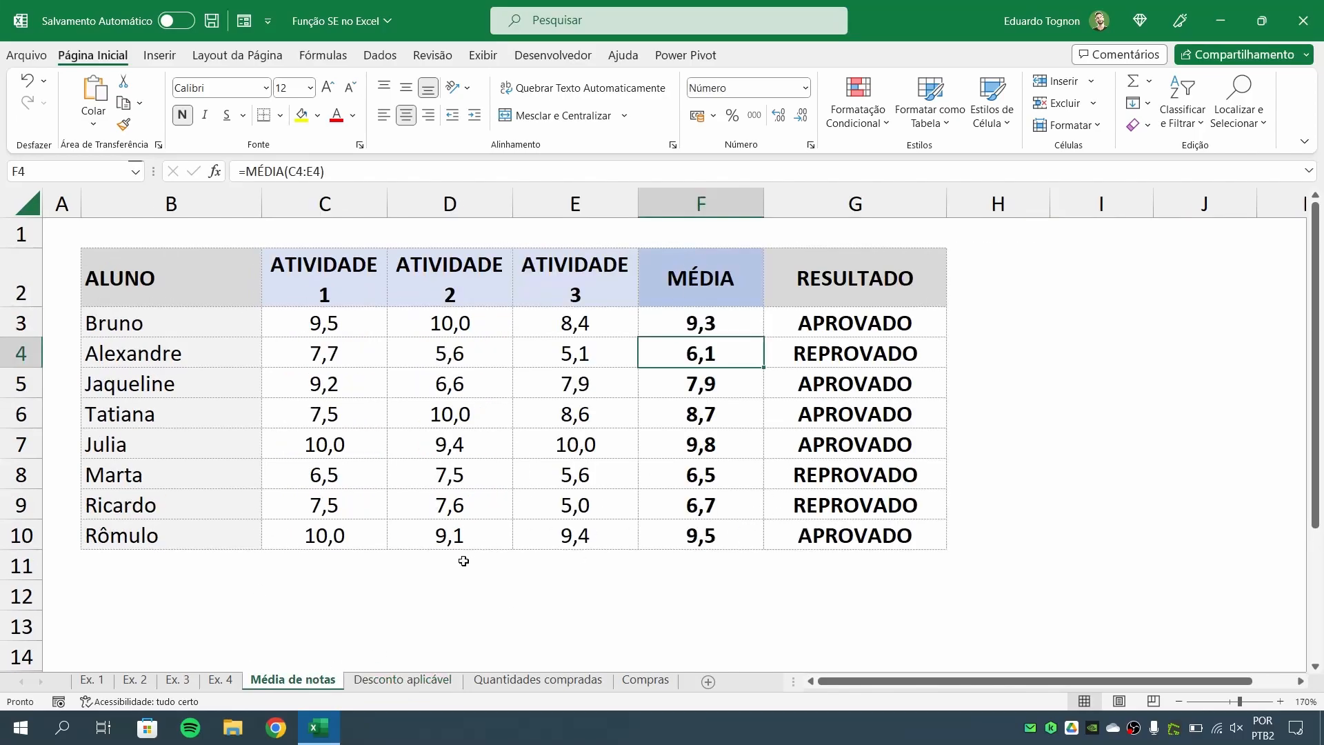
click(408, 682)
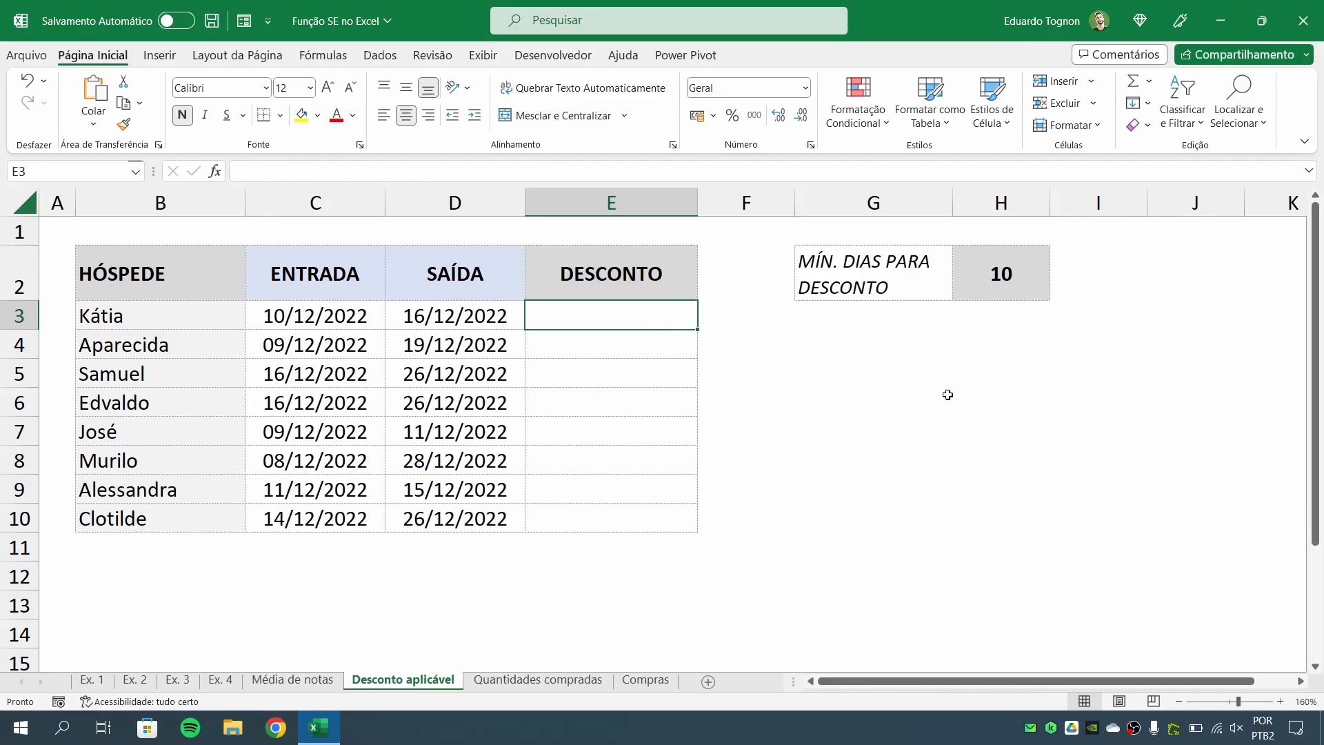
click(297, 679)
click(848, 329)
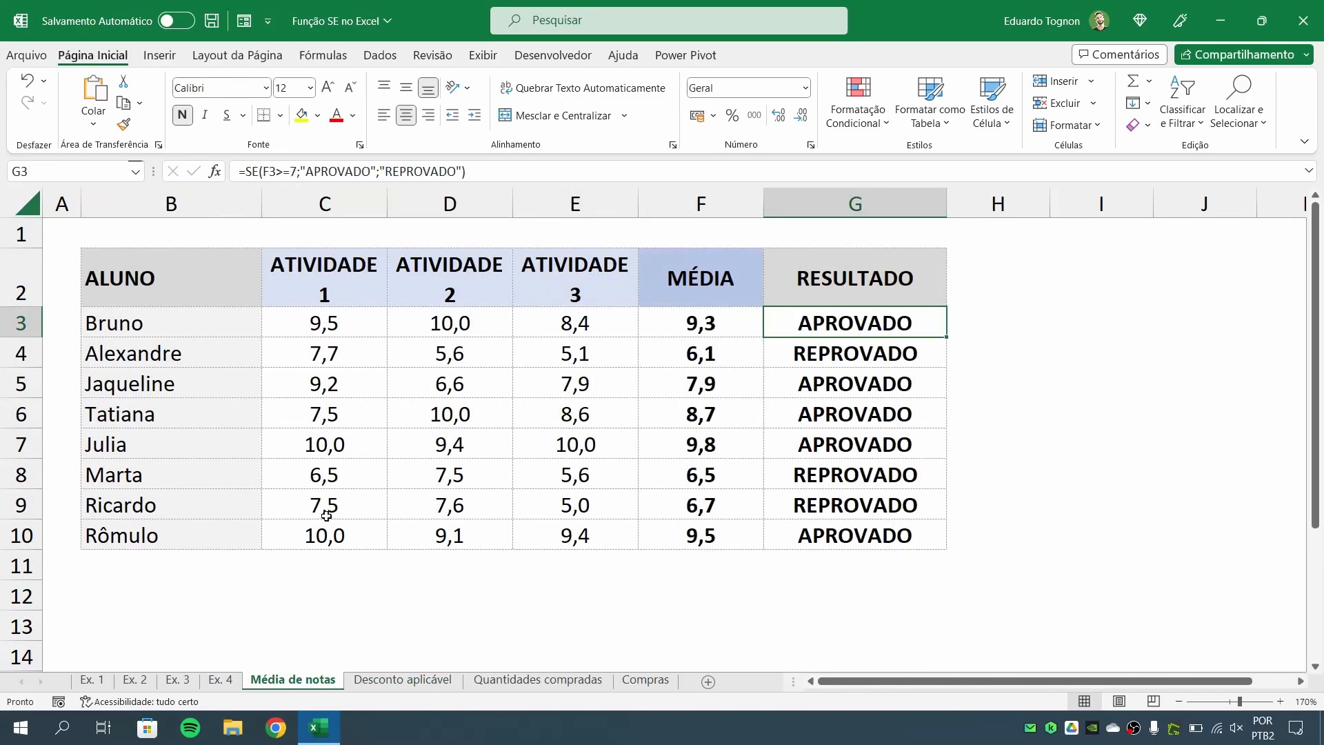
Return to the Desconto aplicável sheet and check the minimum days for the discount in H2
click(394, 676)
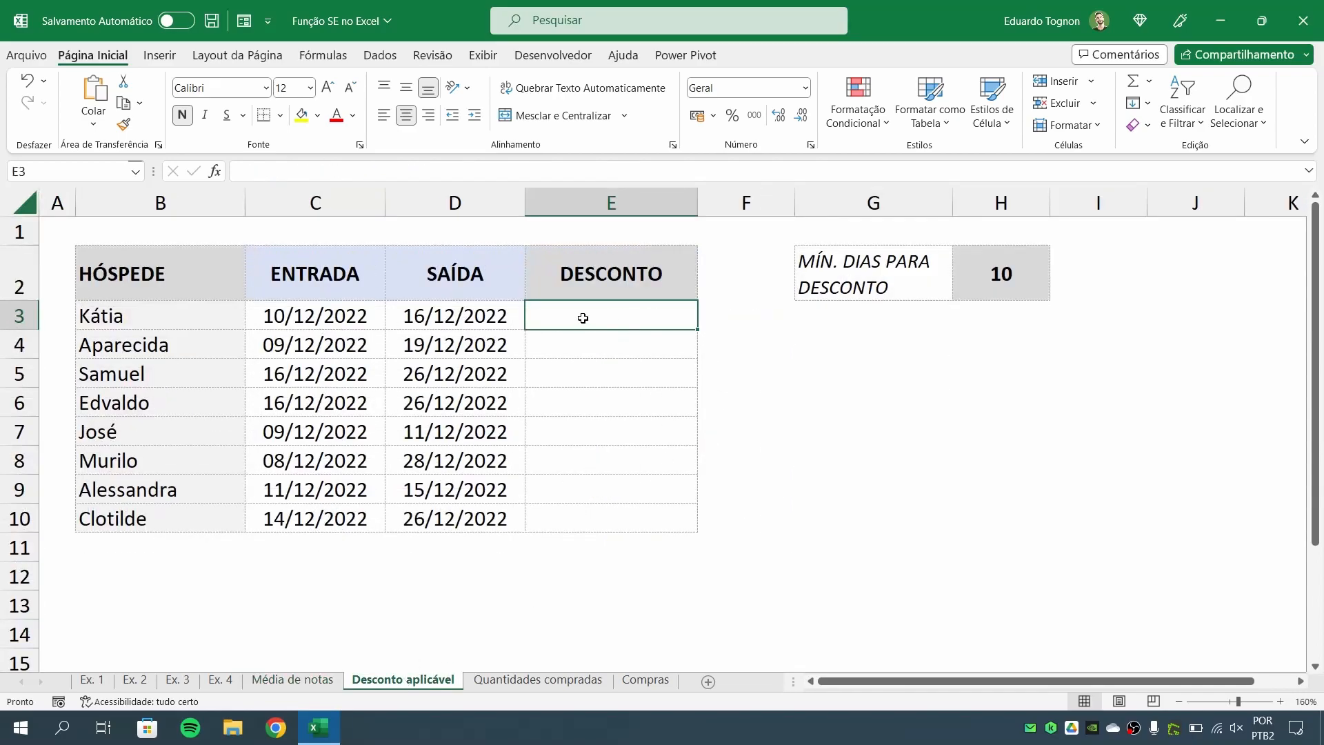
click(968, 276)
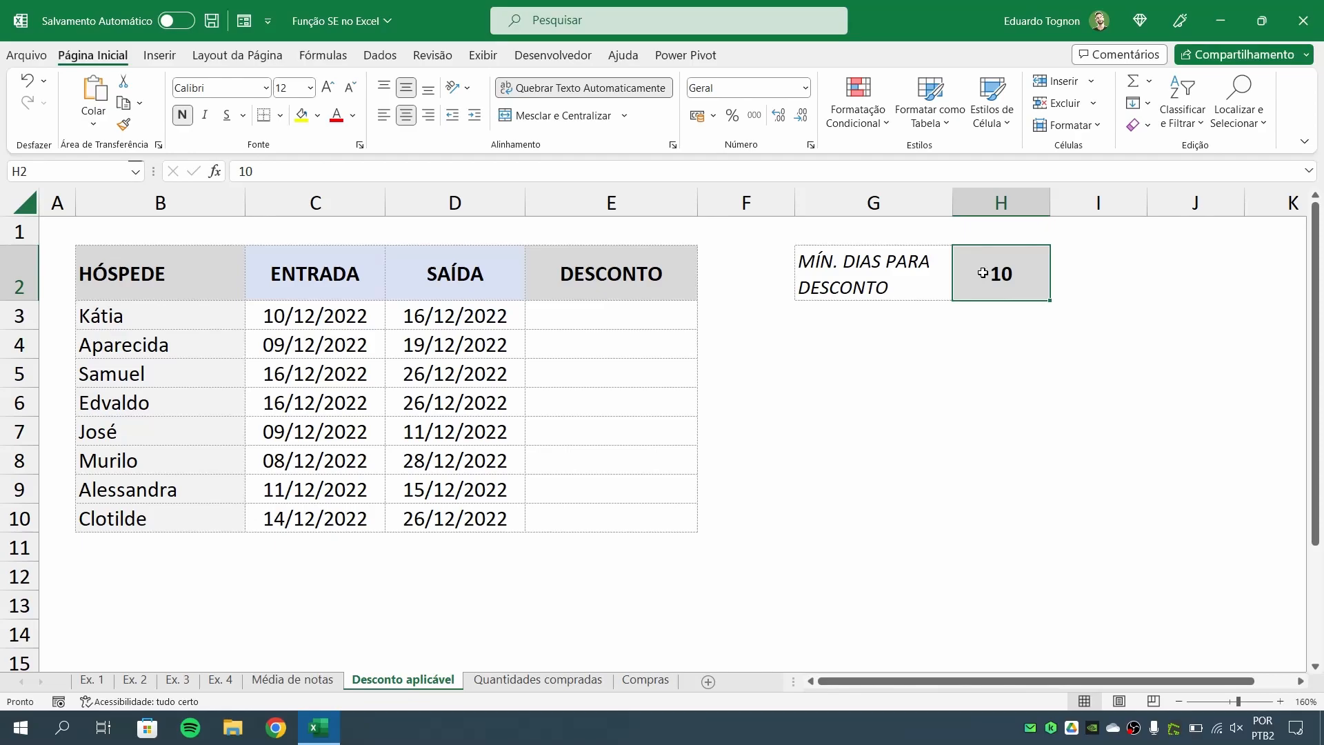
click(564, 311)
text(=S)
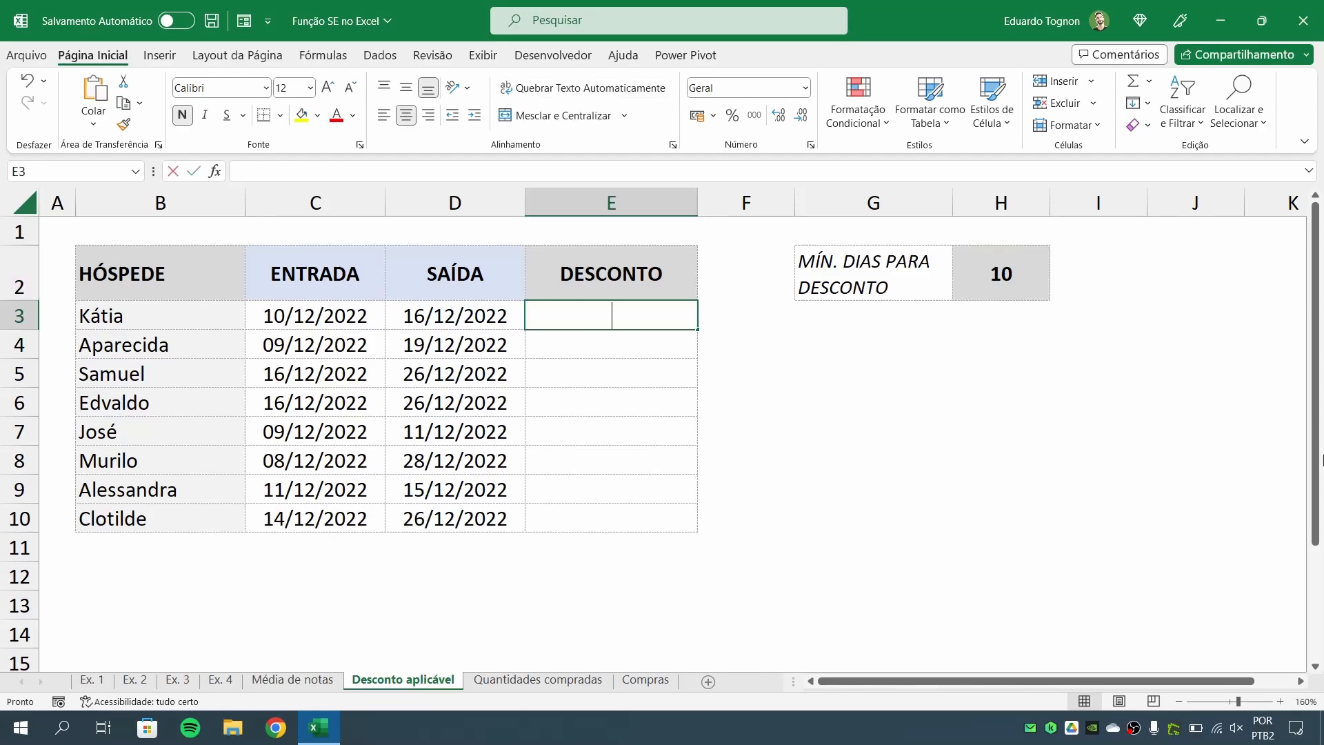
text(E()
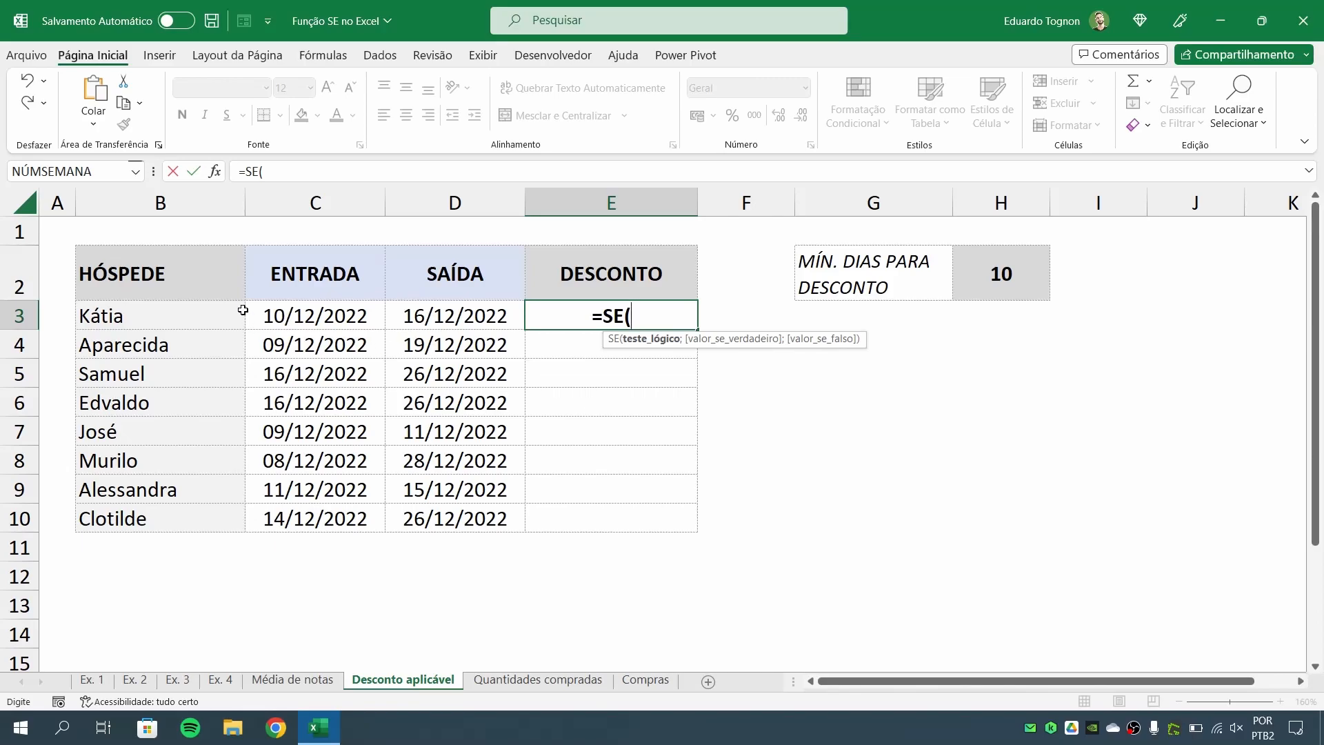
key(BackSpace)
key(BackSpace)
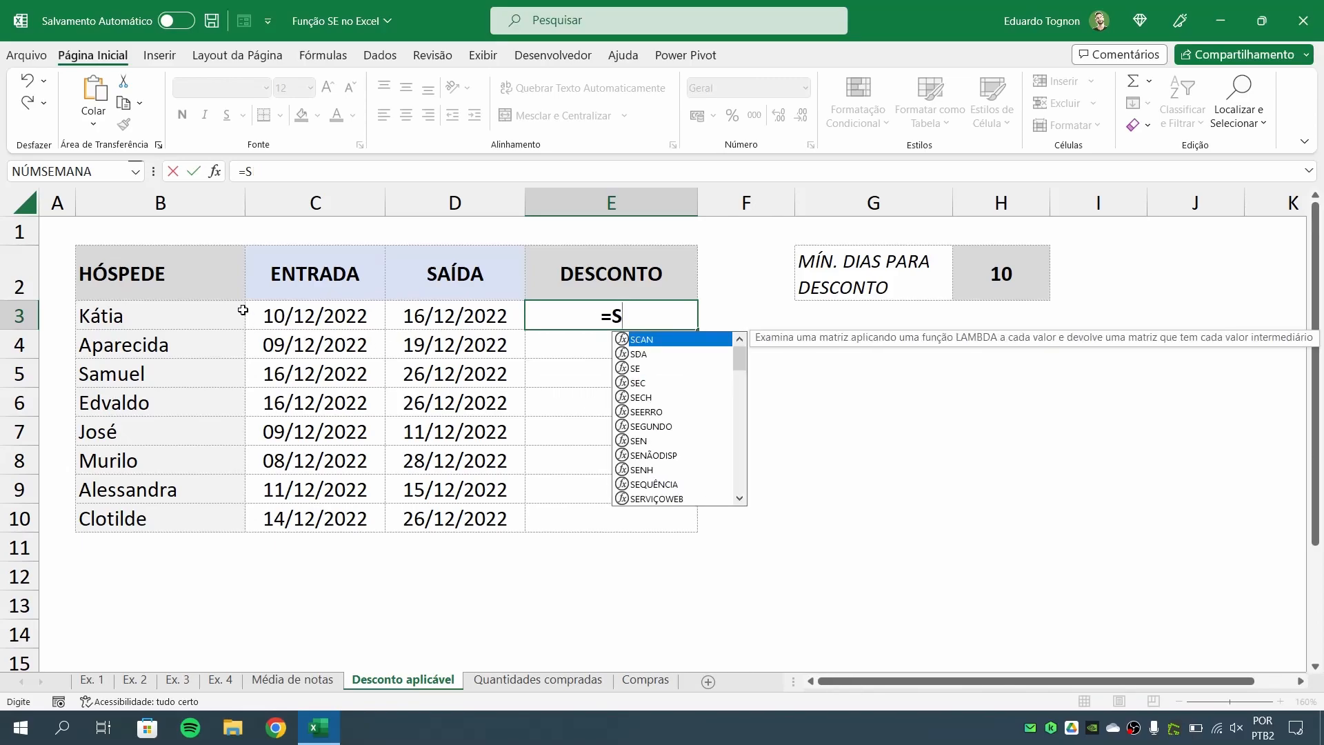
key(BackSpace)
Calculate the first guest's length of stay in E3 with the formula =D3-C3
click(408, 310)
text(-)
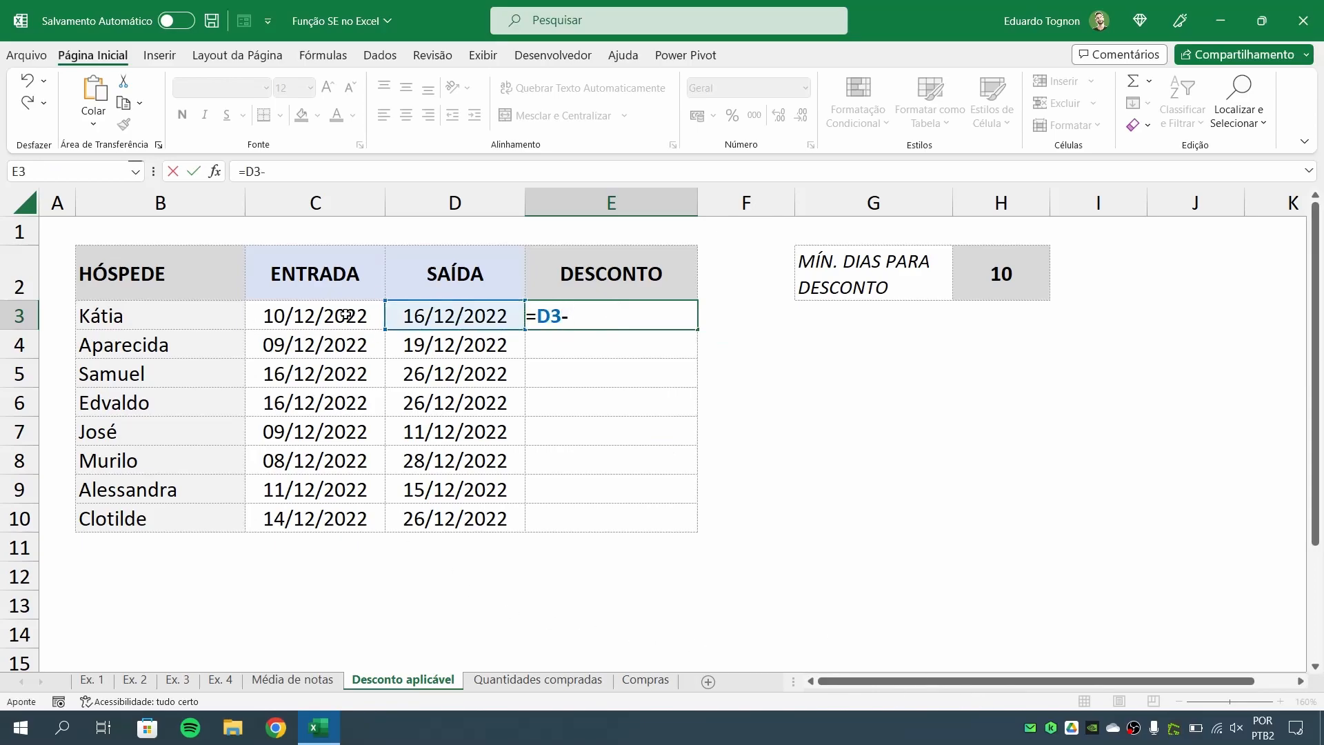
click(346, 315)
key(Return)
click(591, 316)
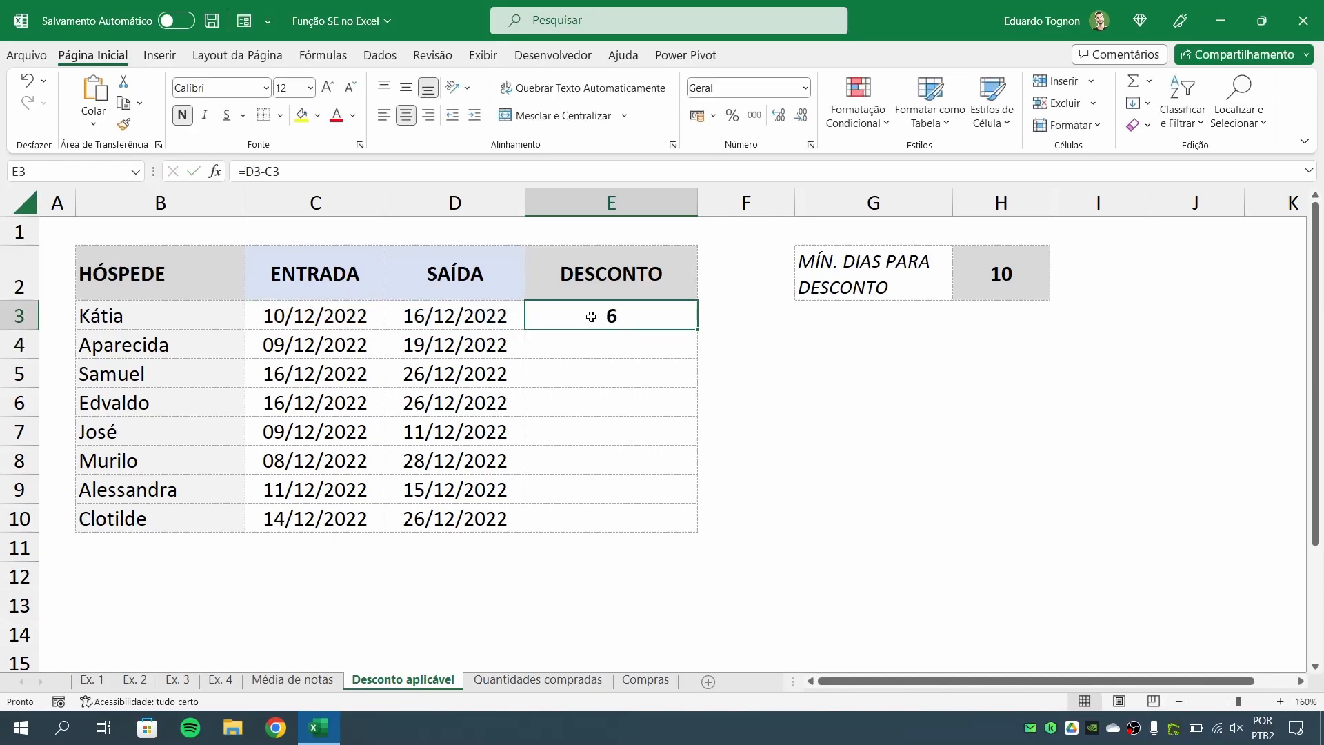
Compare the first guest's ENTRADA and SAÍDA dates with the day count calculated in E3
click(291, 312)
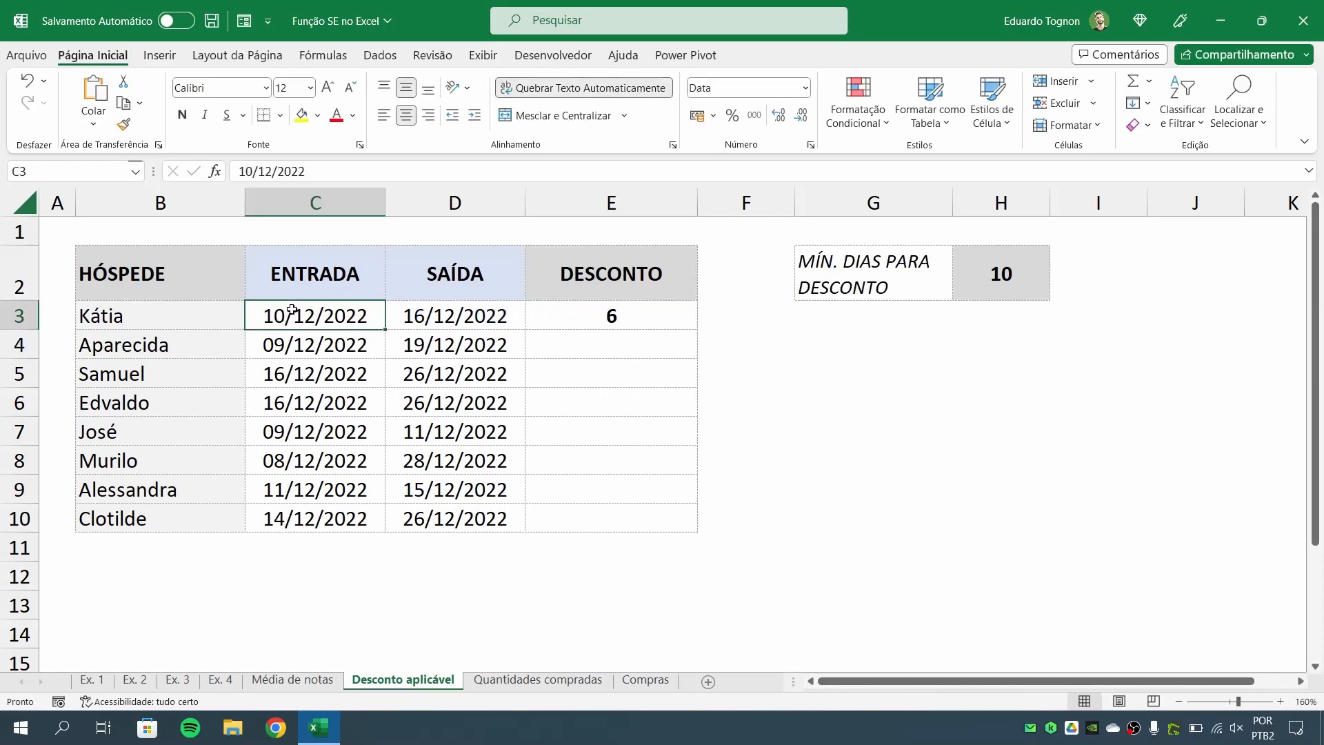
click(456, 306)
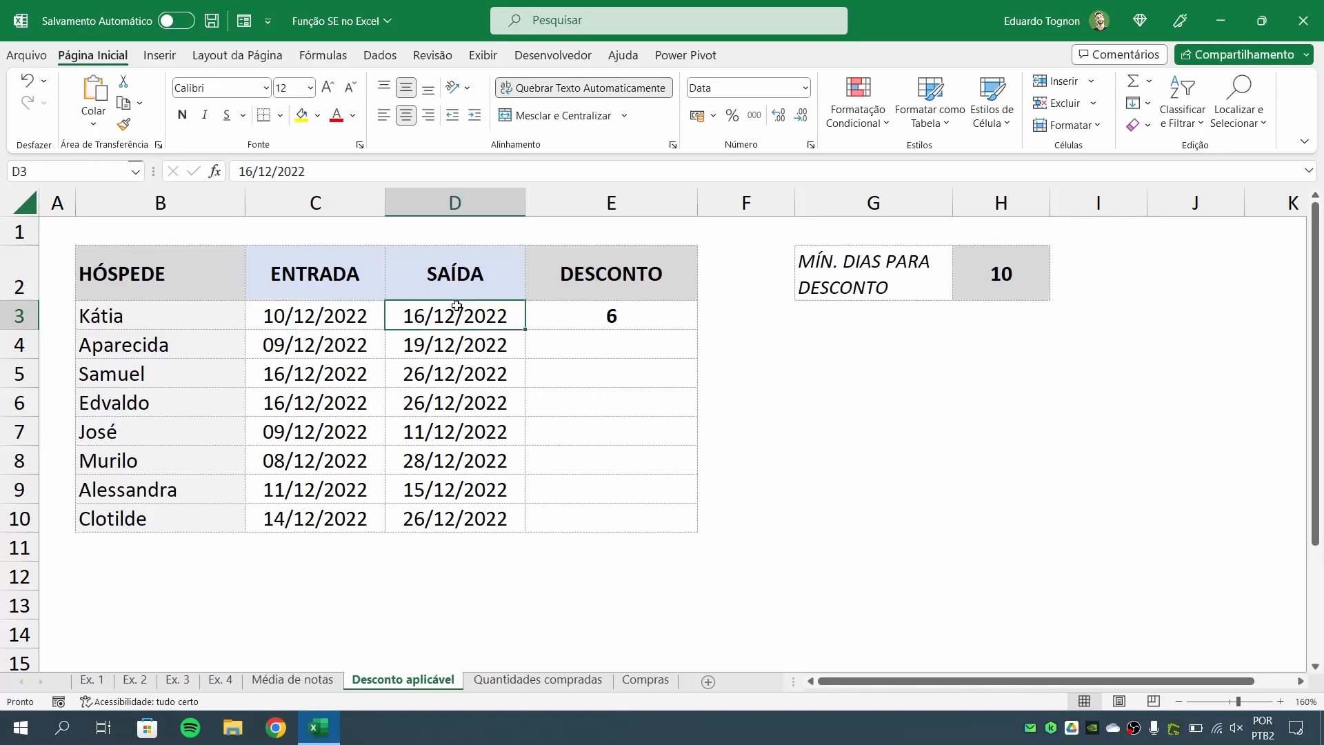
click(599, 312)
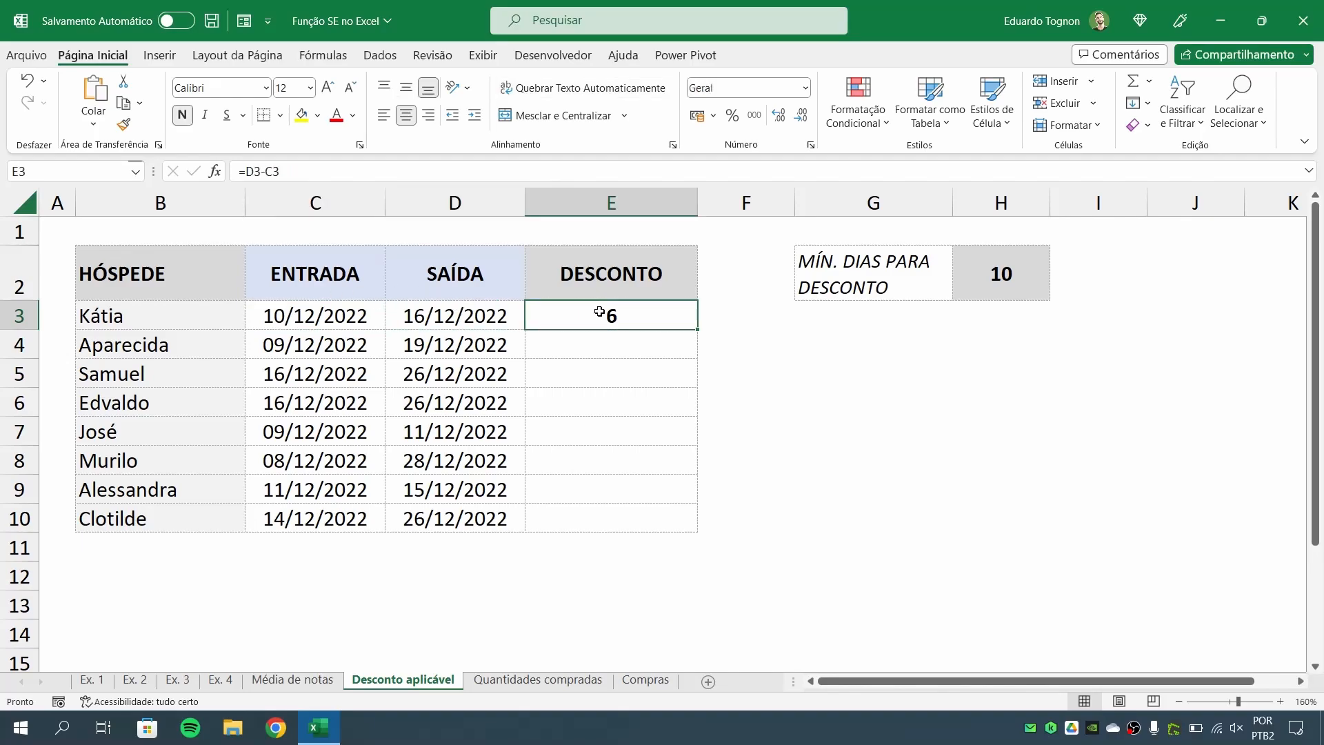
click(295, 318)
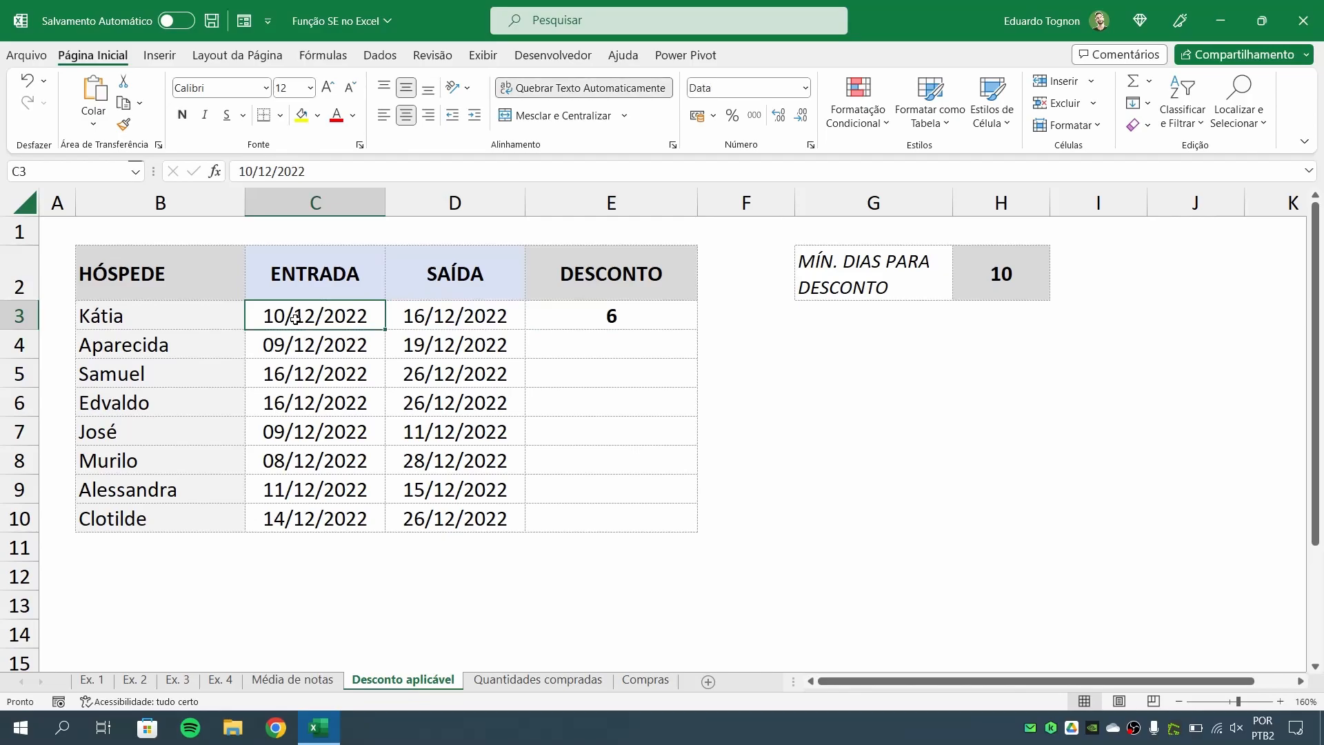
click(638, 319)
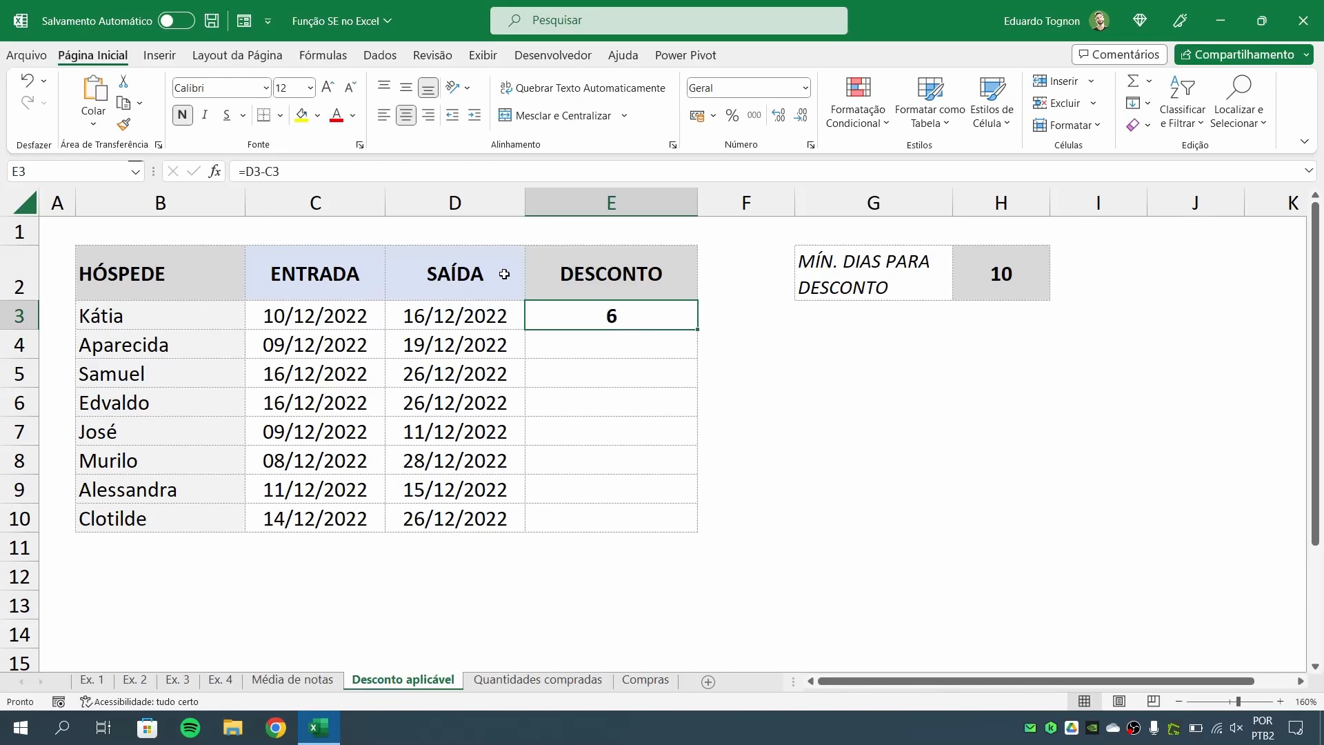
click(317, 317)
click(438, 306)
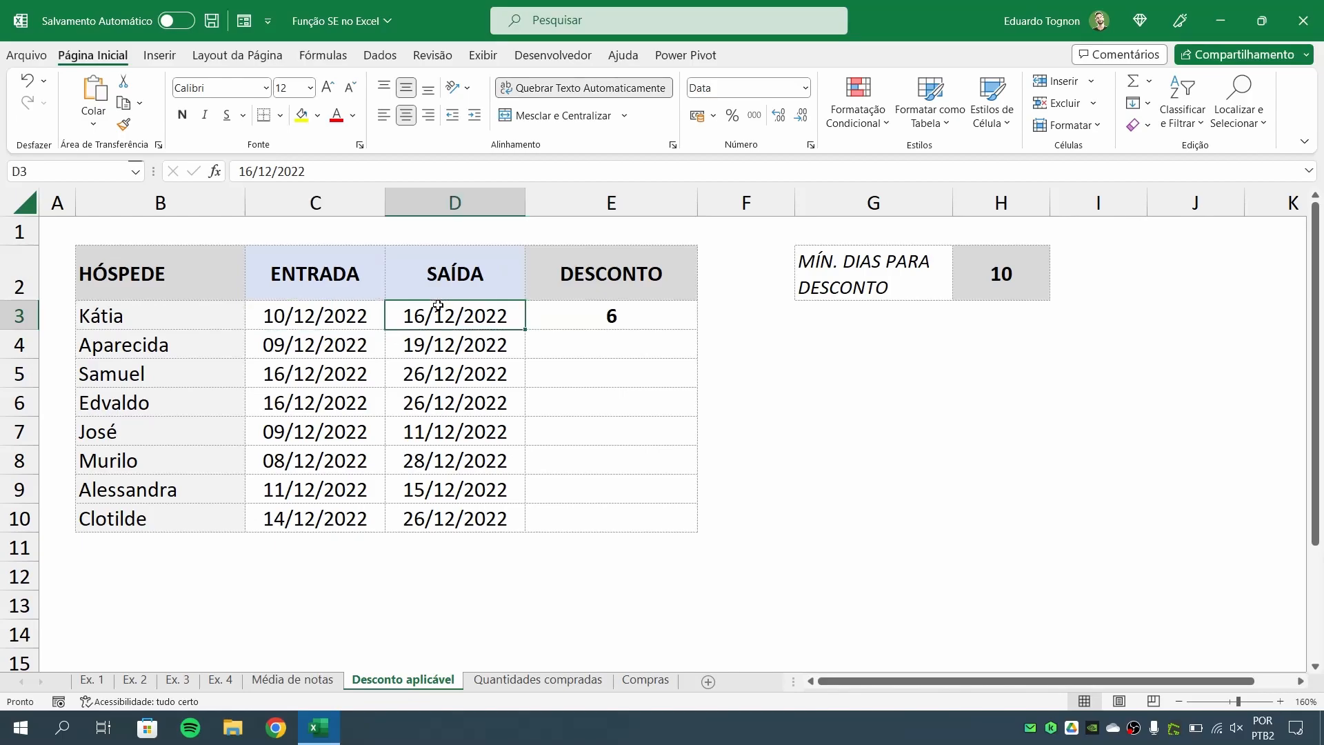
Replace the subtraction formula in E3 with the opening of an SE function
click(668, 305)
double_click(669, 308)
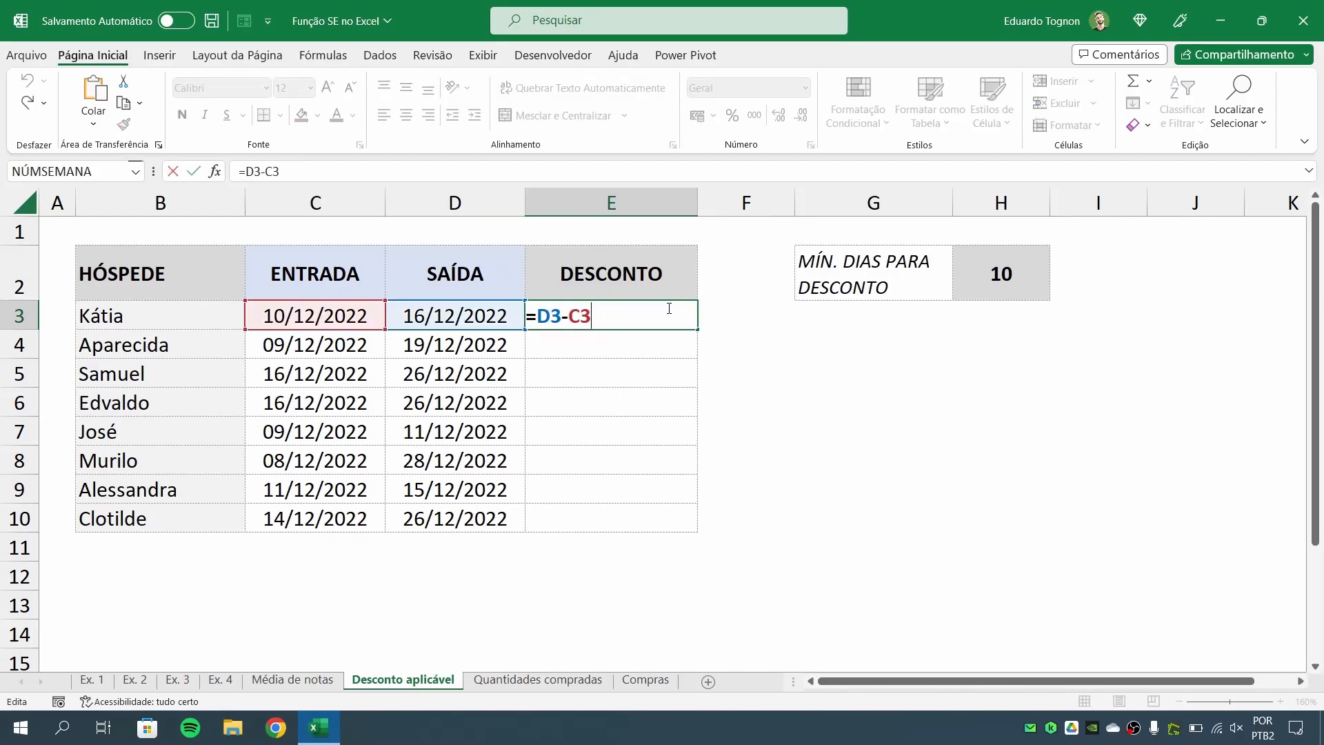
key(BackSpace)
key(BackSpace)
key(BackSpace)
key(BackSpace)
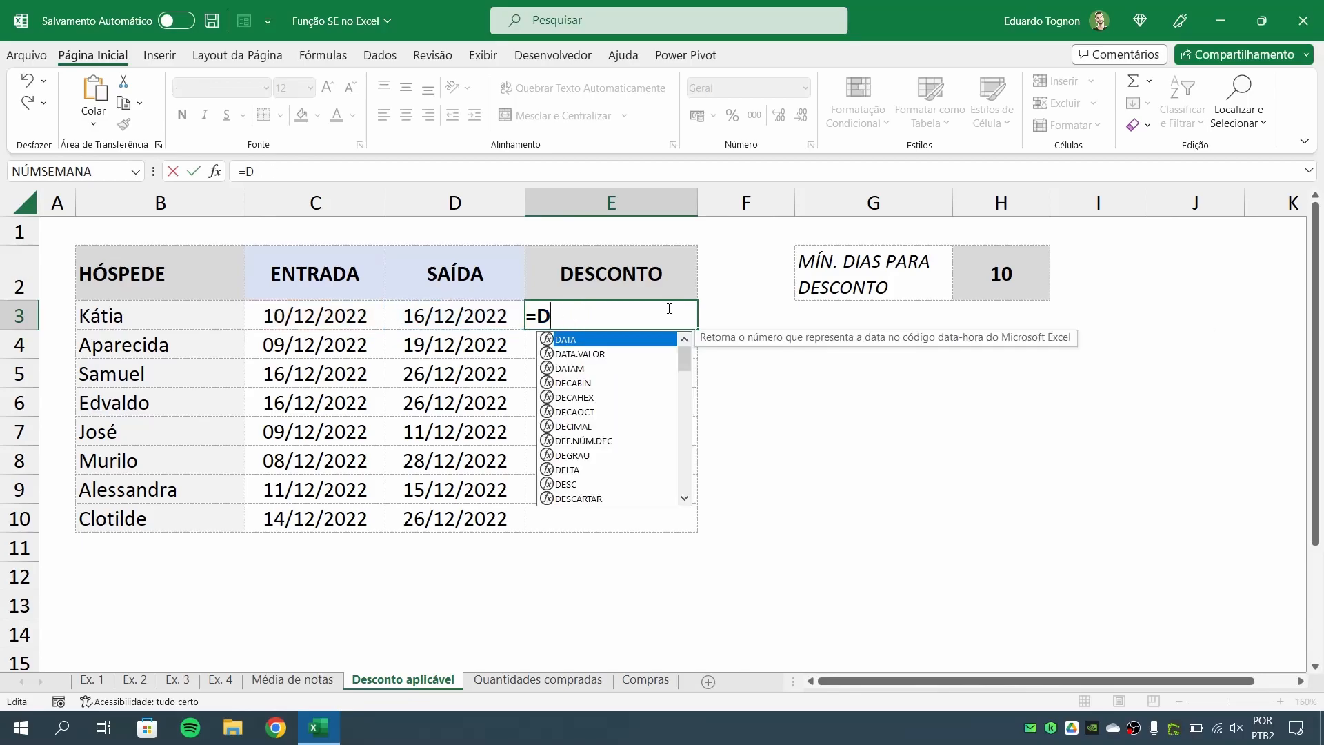
key(BackSpace)
text(SE)
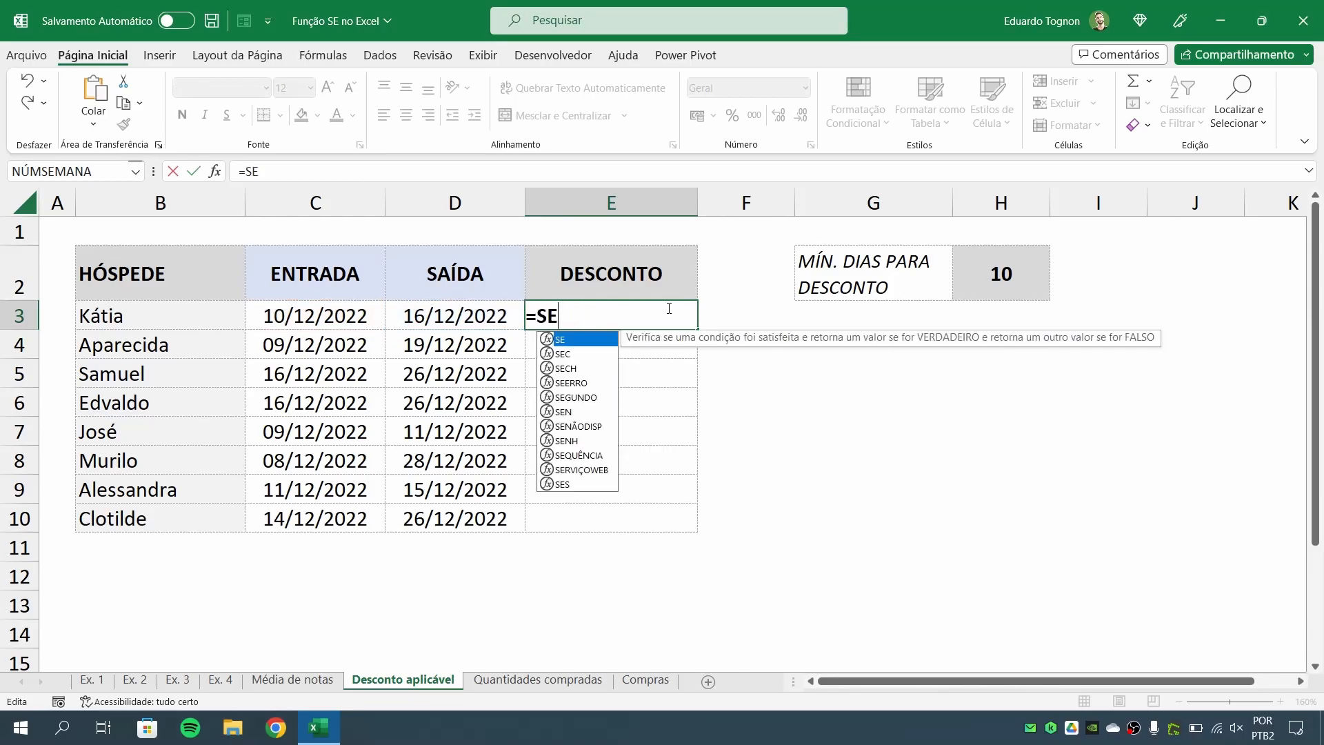
text(()
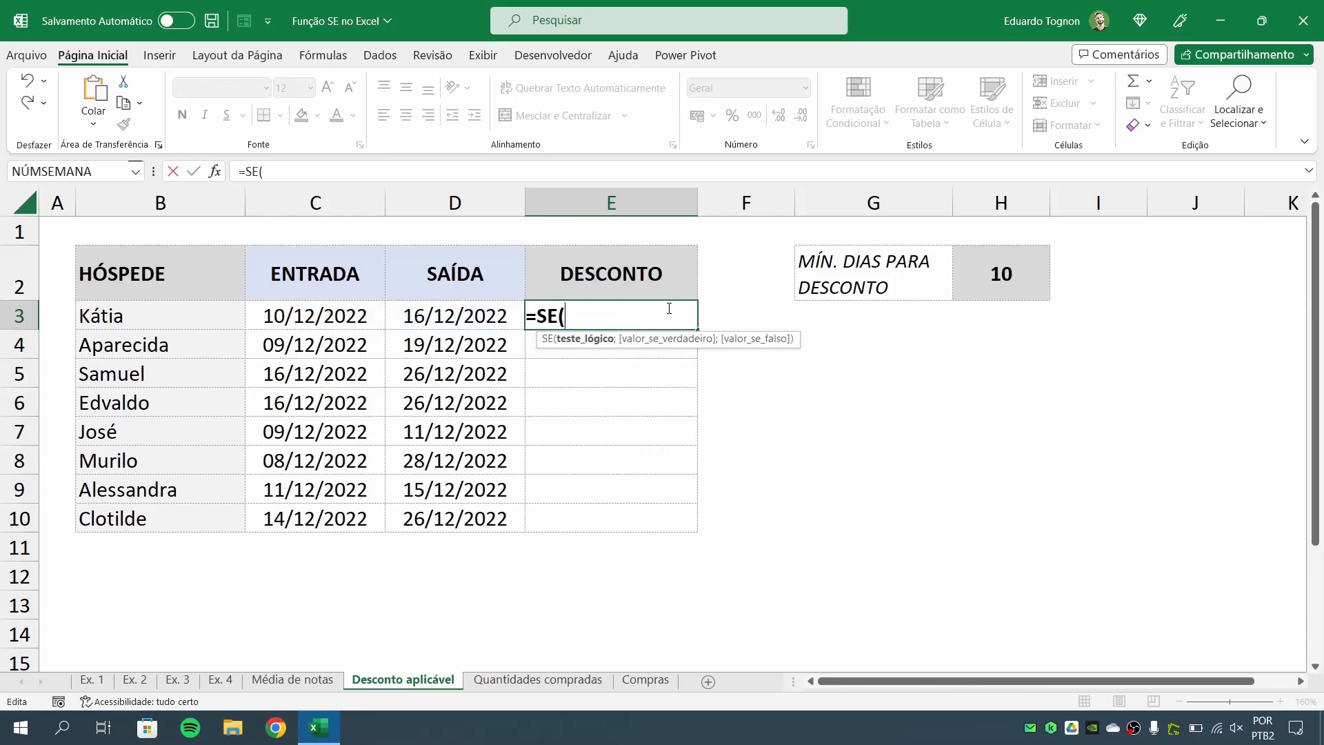
Enter D3-C3+1>=H2 as the logical test of the SE function in E3
click(458, 312)
text(-)
click(311, 314)
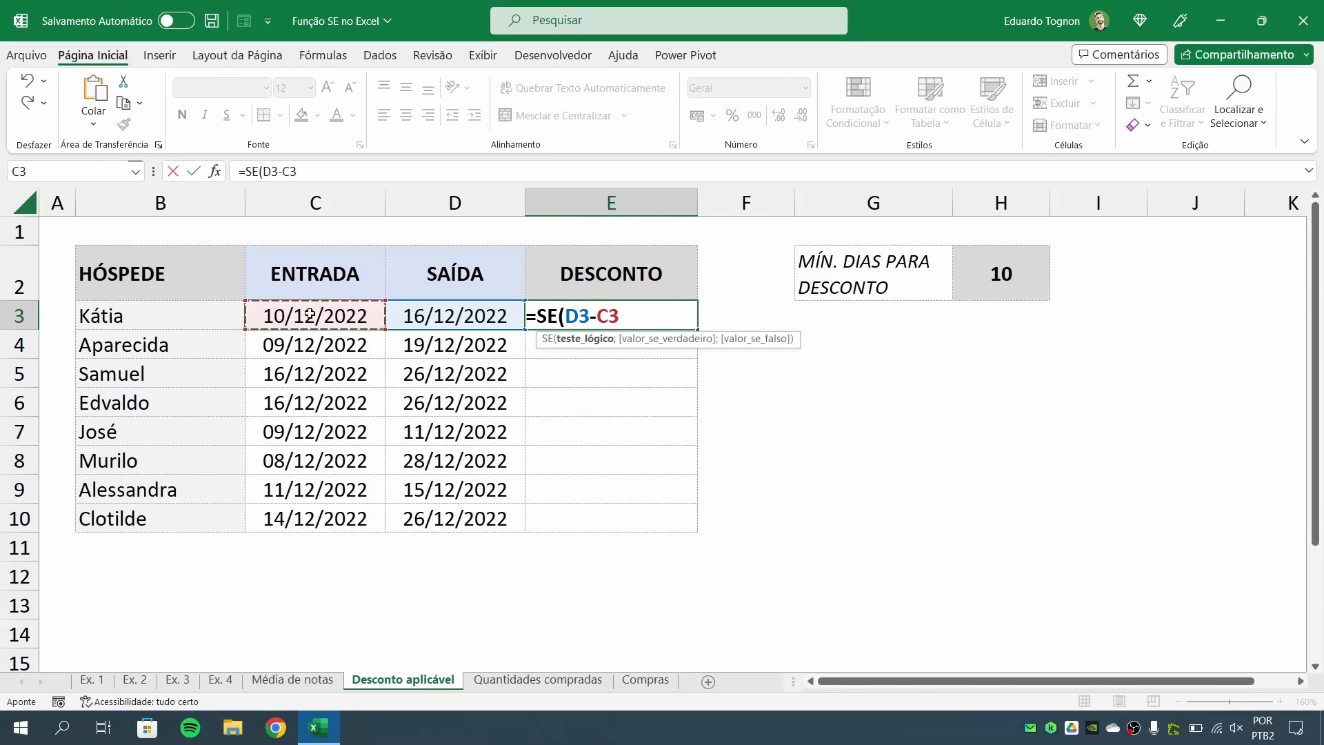
text(+1)
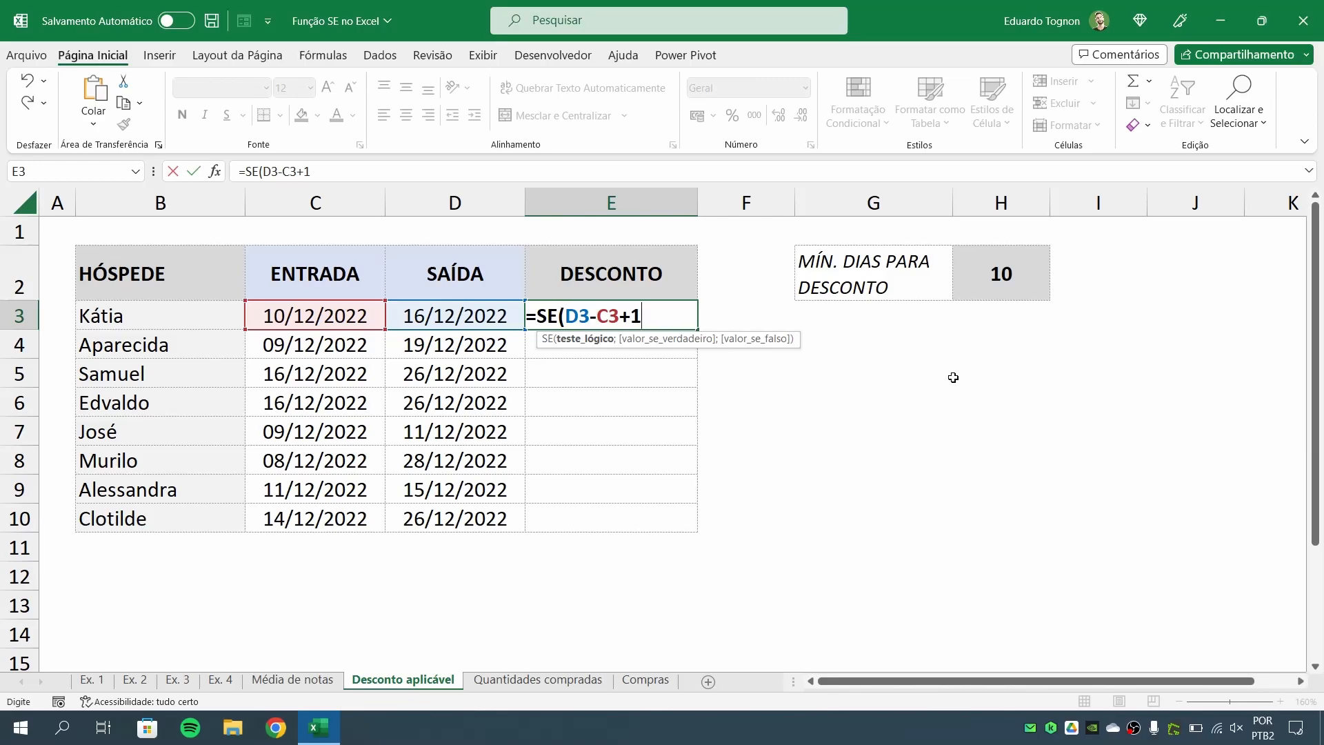
text(>=)
click(1039, 262)
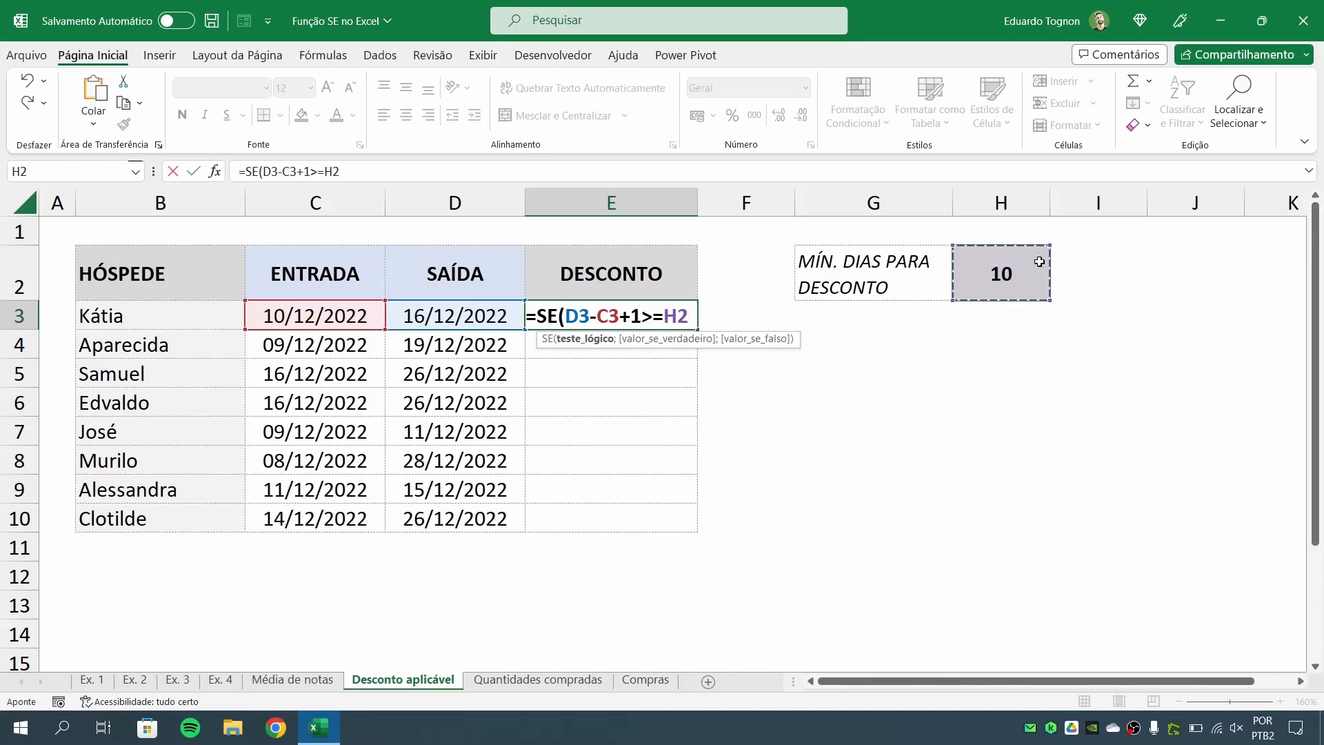
Complete the E3 formula with "APLICÁVEL" if true and an empty text "" if false
text(;)
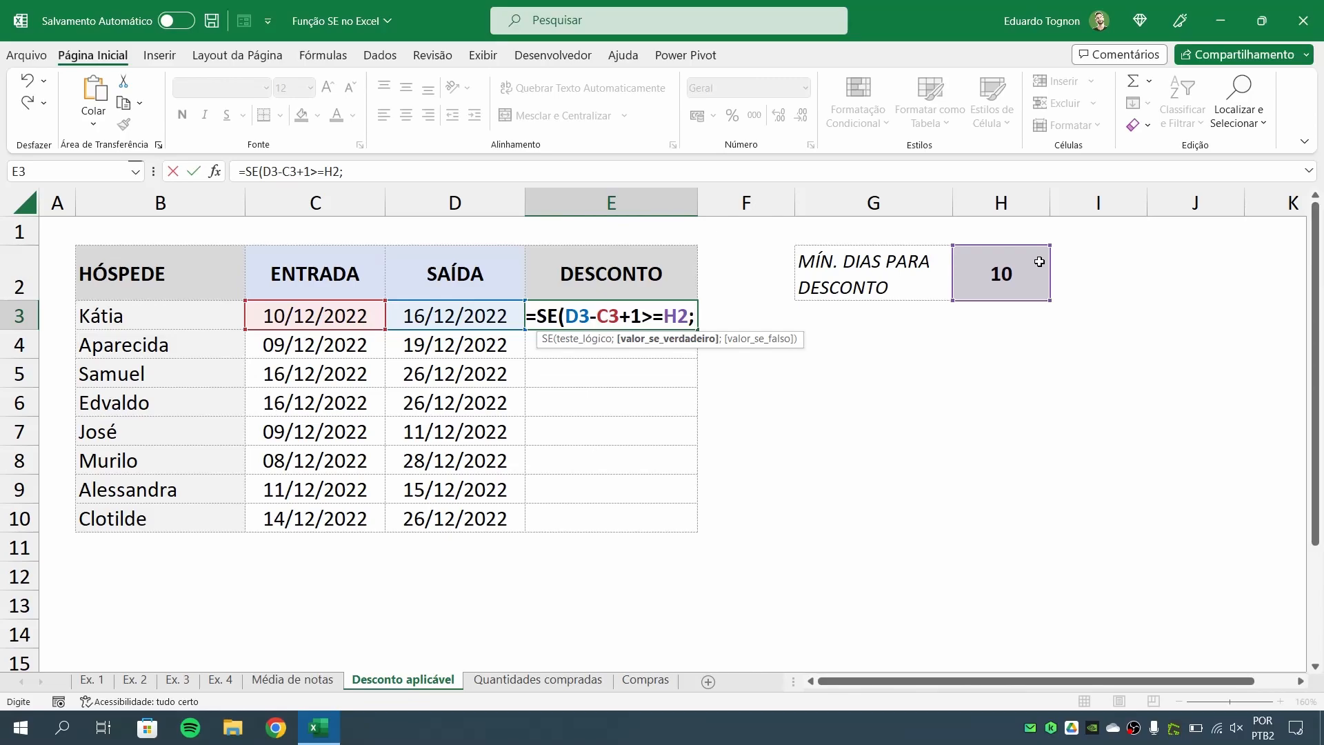
text(")
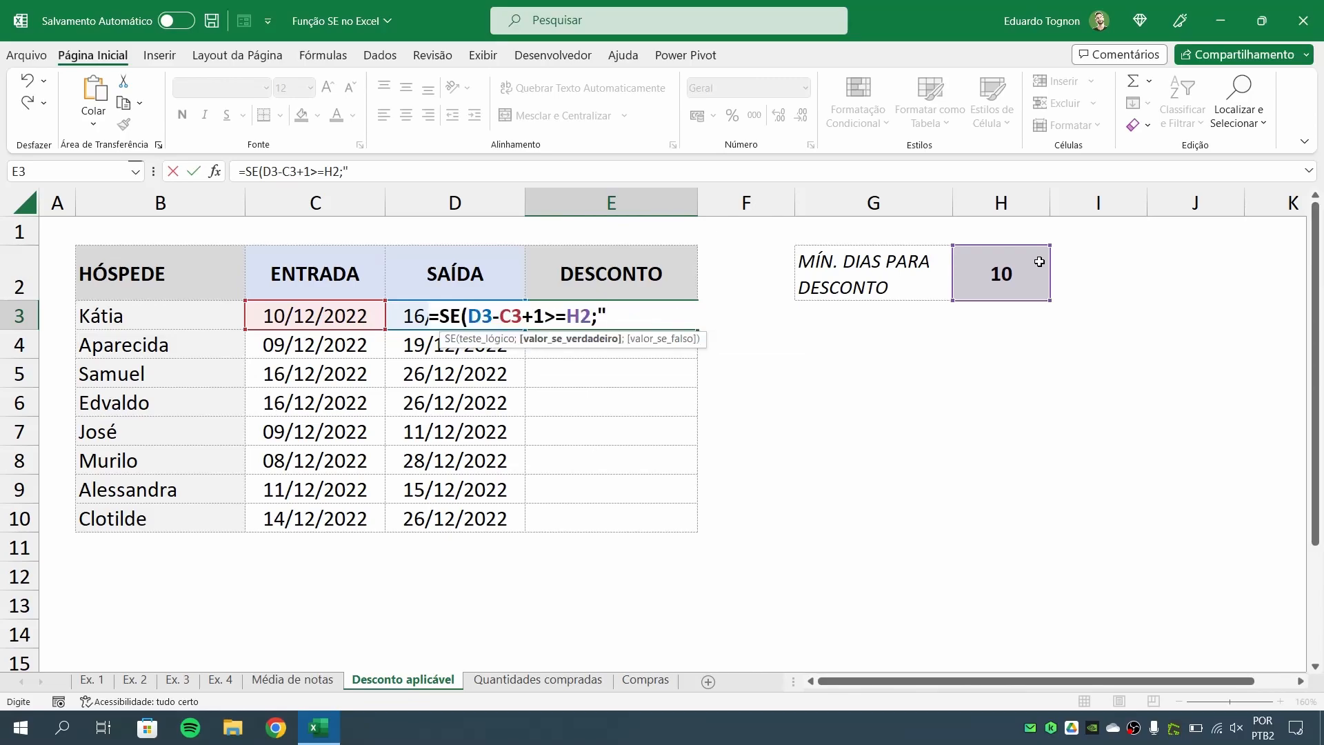
text(APLICÁVEL")
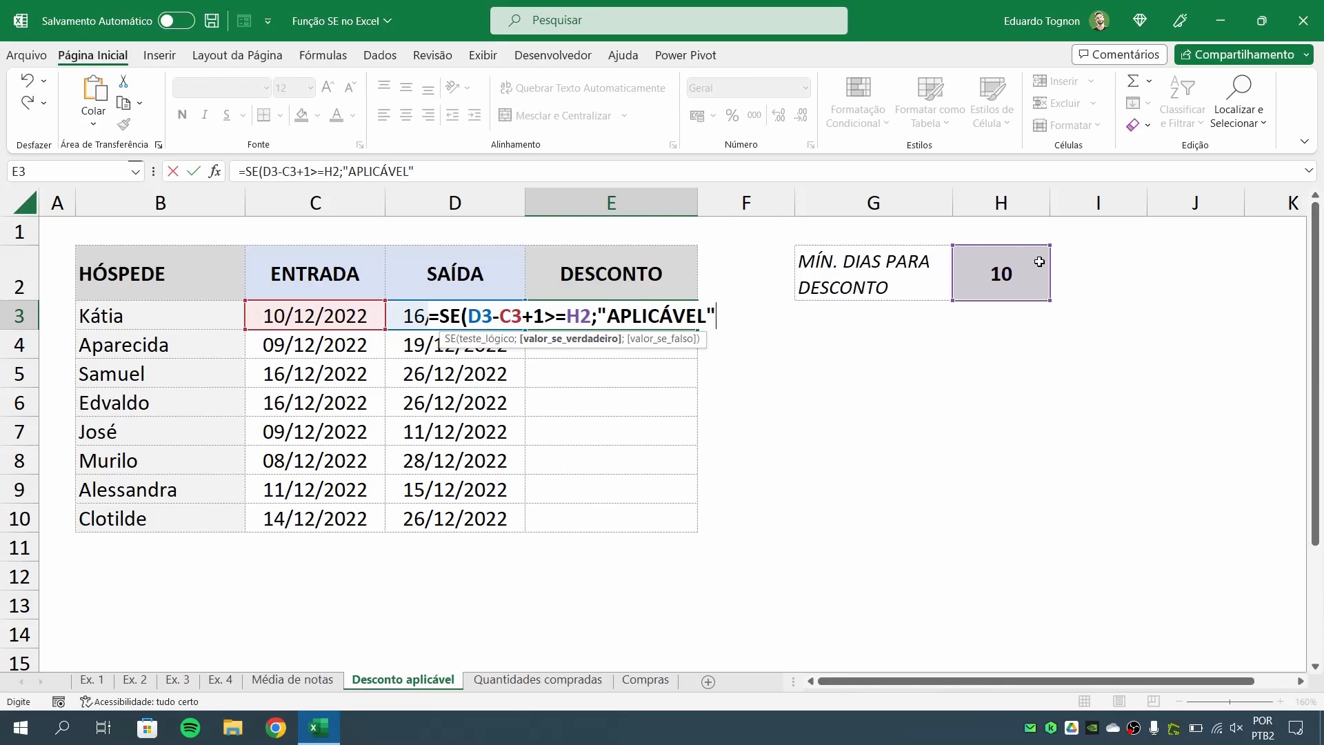
text(;)
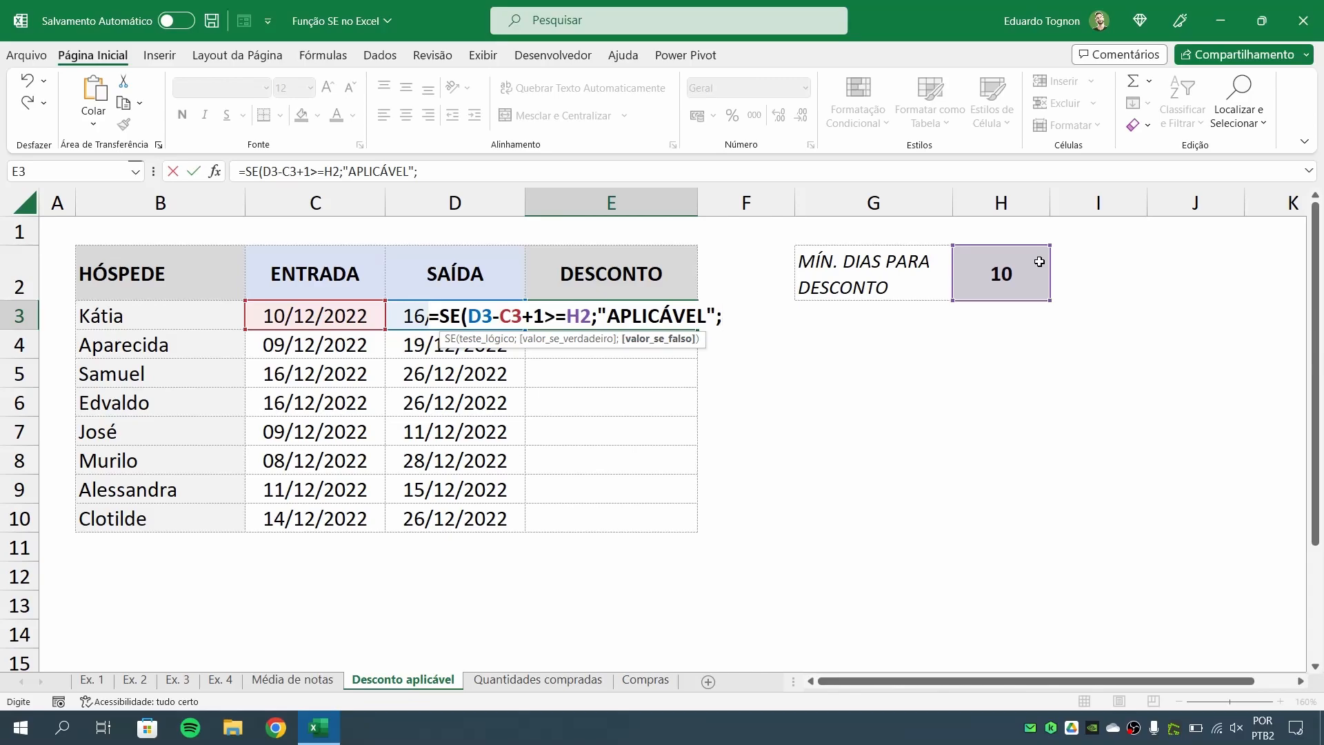
text("")
text())
key(Return)
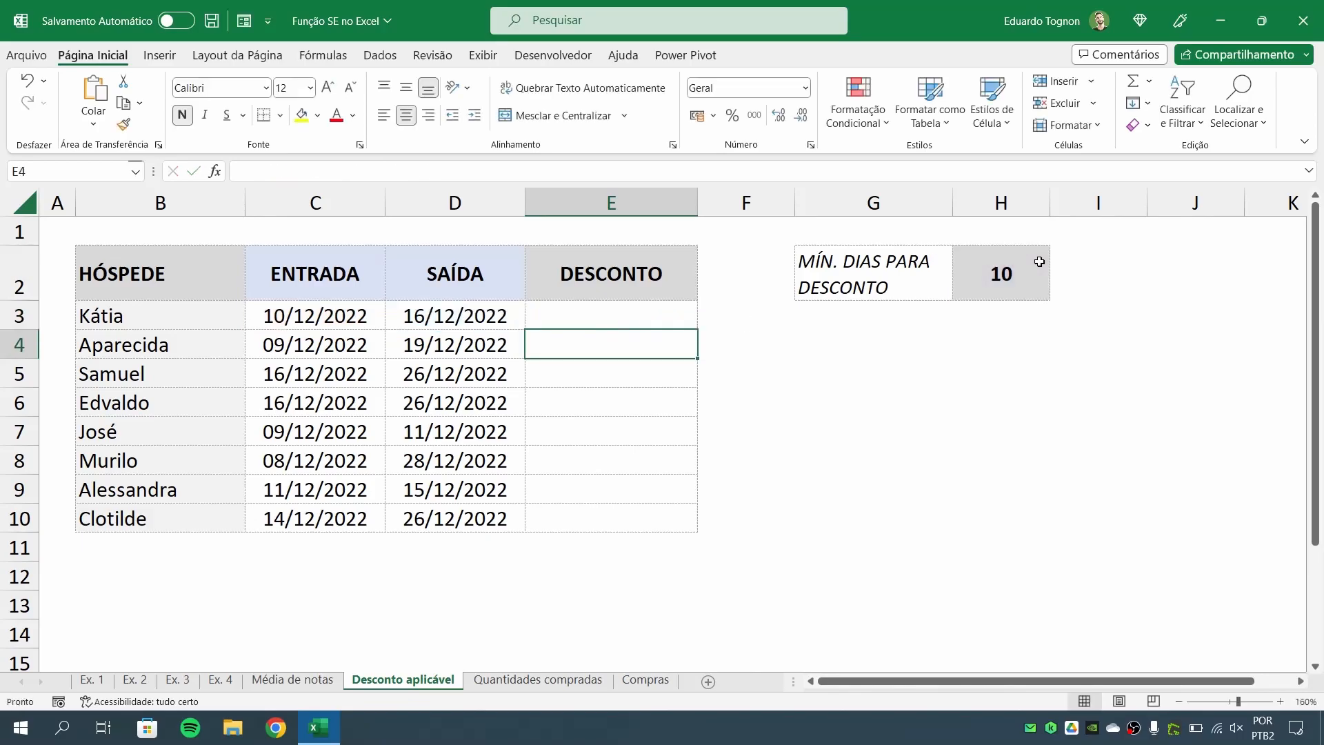
Test the E3 formula by setting the minimum days for the discount in H2 to 6
click(557, 303)
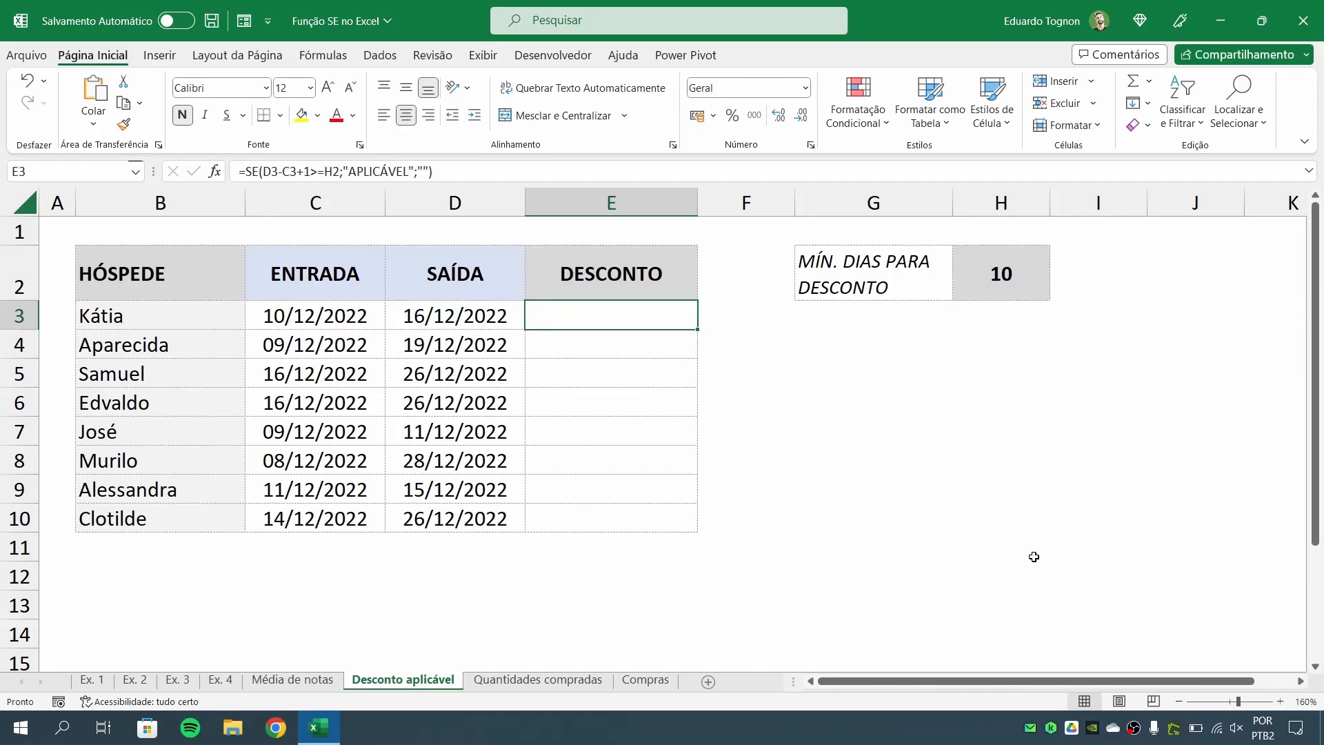
click(991, 276)
text(6)
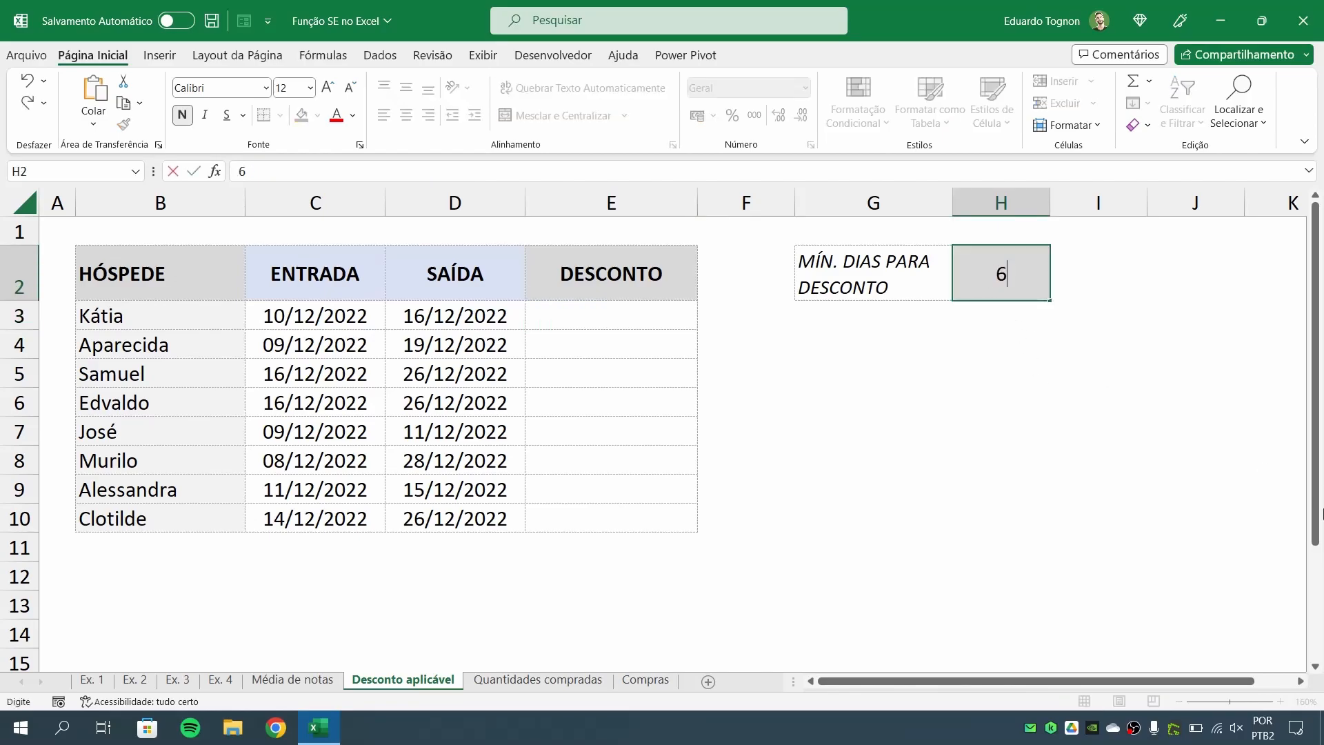
key(Return)
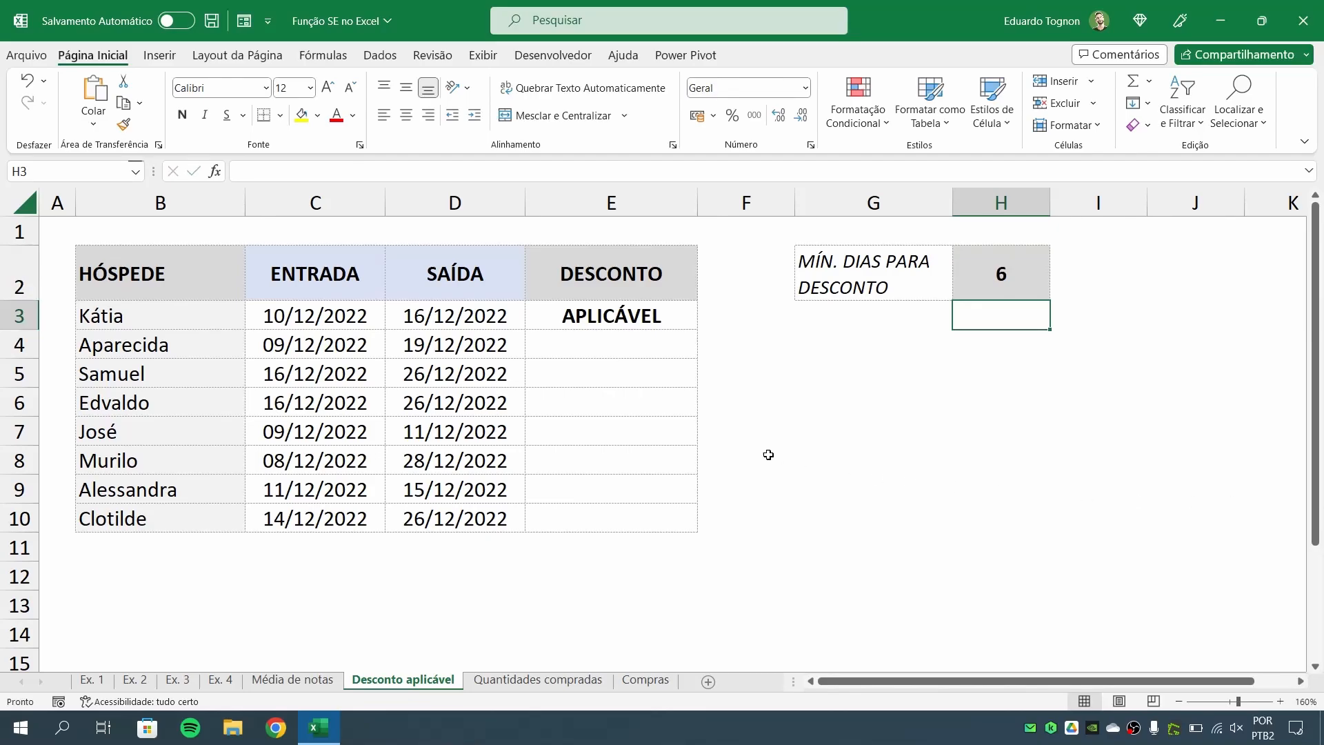
Fill the E3 formula down to E10 and set the minimum days in H2 to 10
click(609, 312)
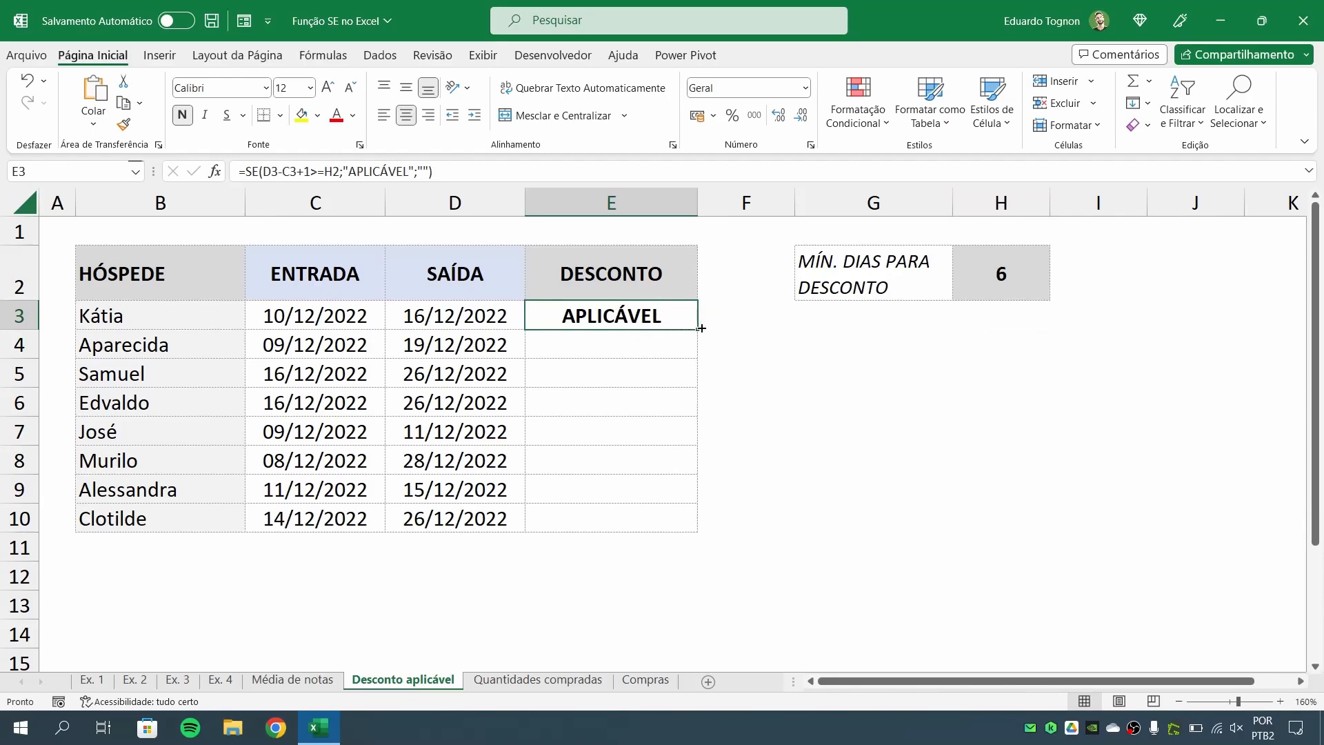
drag(699, 330, 686, 531)
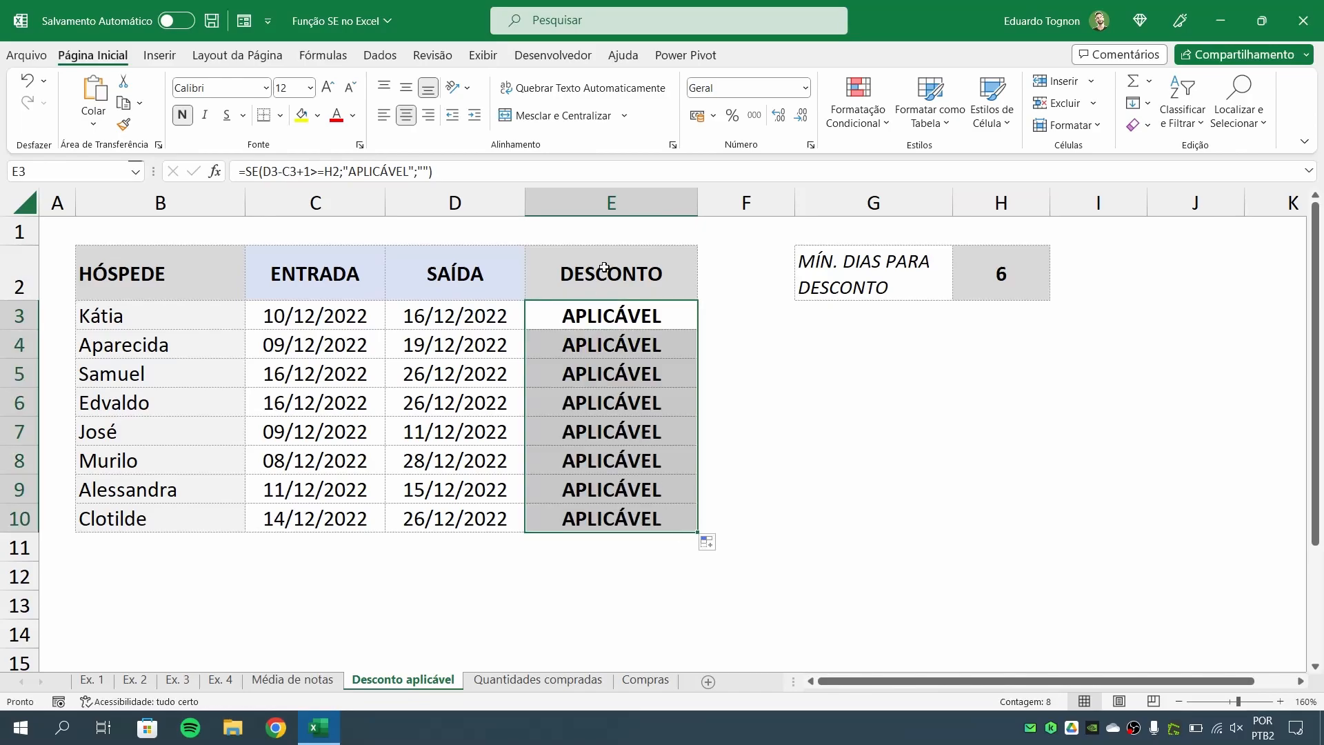
click(989, 265)
text(10)
key(Return)
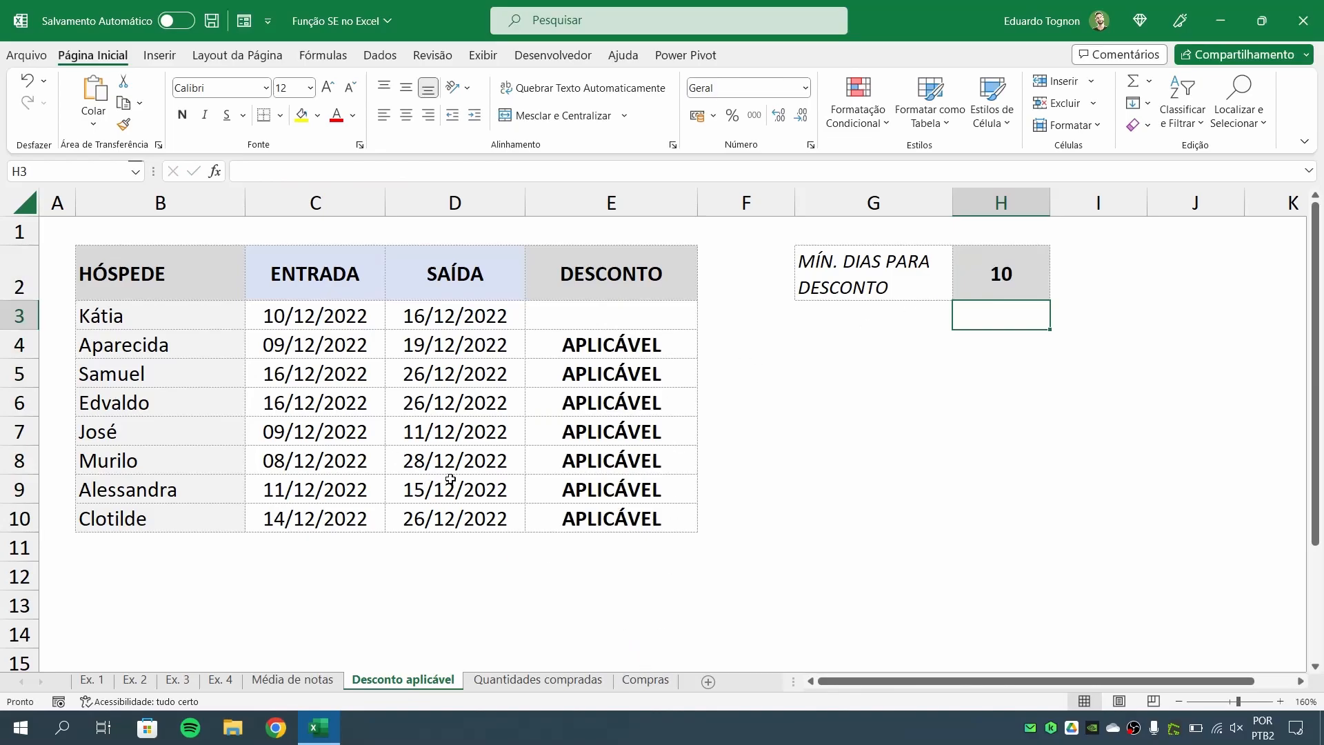
Check the cell references of the formula in E6, then clear E4:E10 and reselect E3
double_click(611, 403)
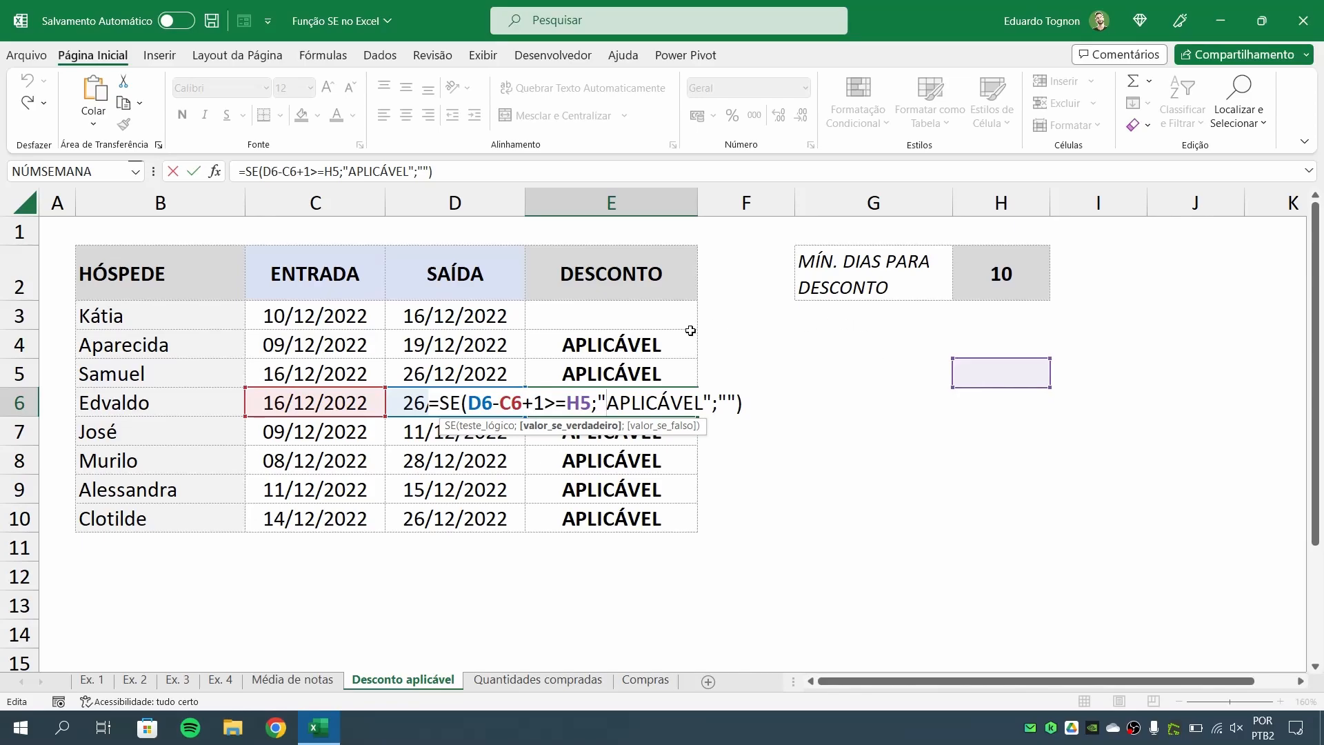
key(ctrl+Return)
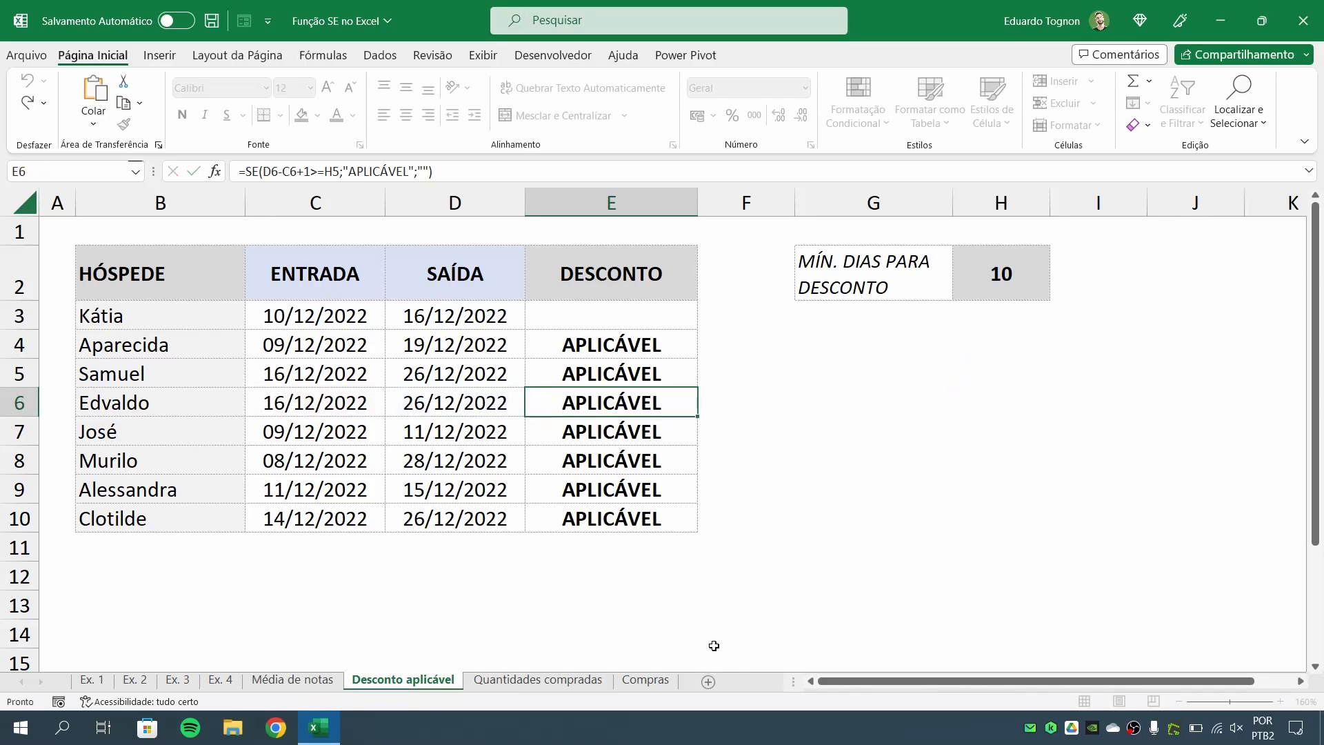
drag(580, 344, 597, 514)
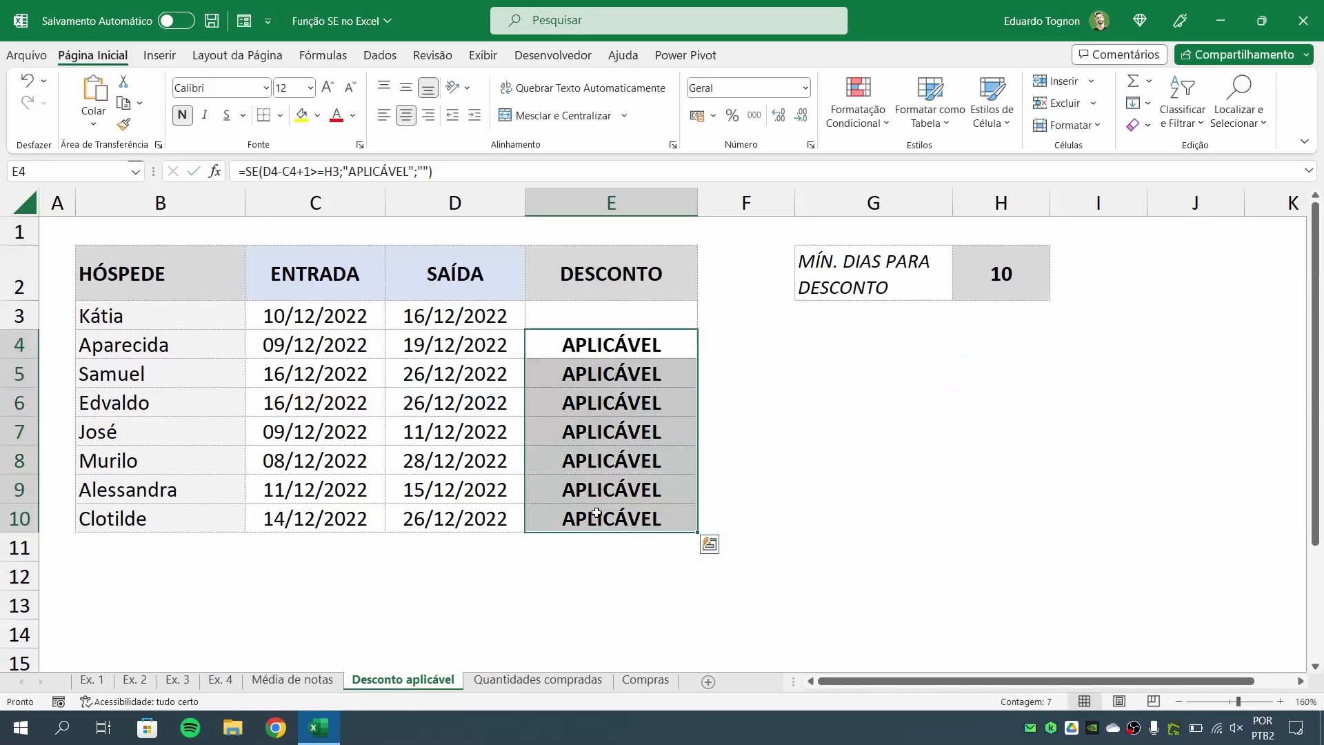
key(Delete)
click(607, 308)
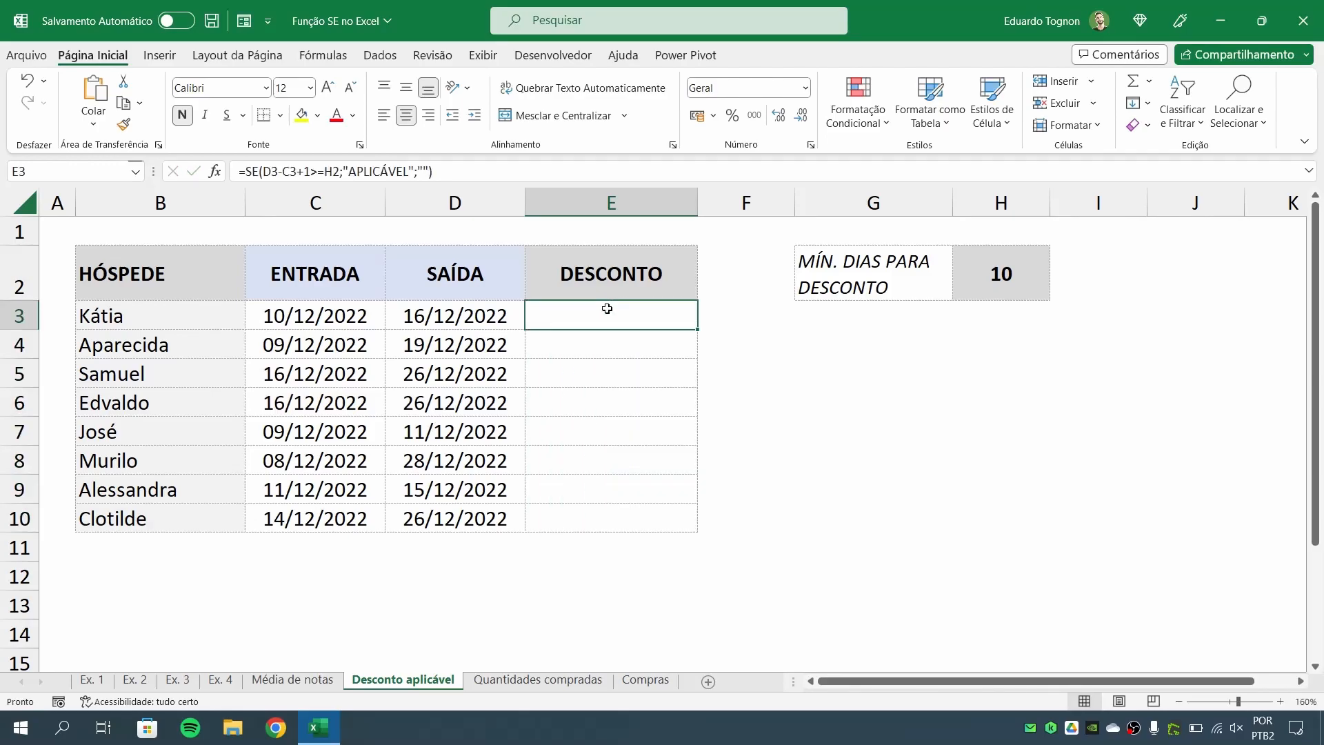
Make the H2 reference in the E3 formula absolute as $H$2
double_click(631, 316)
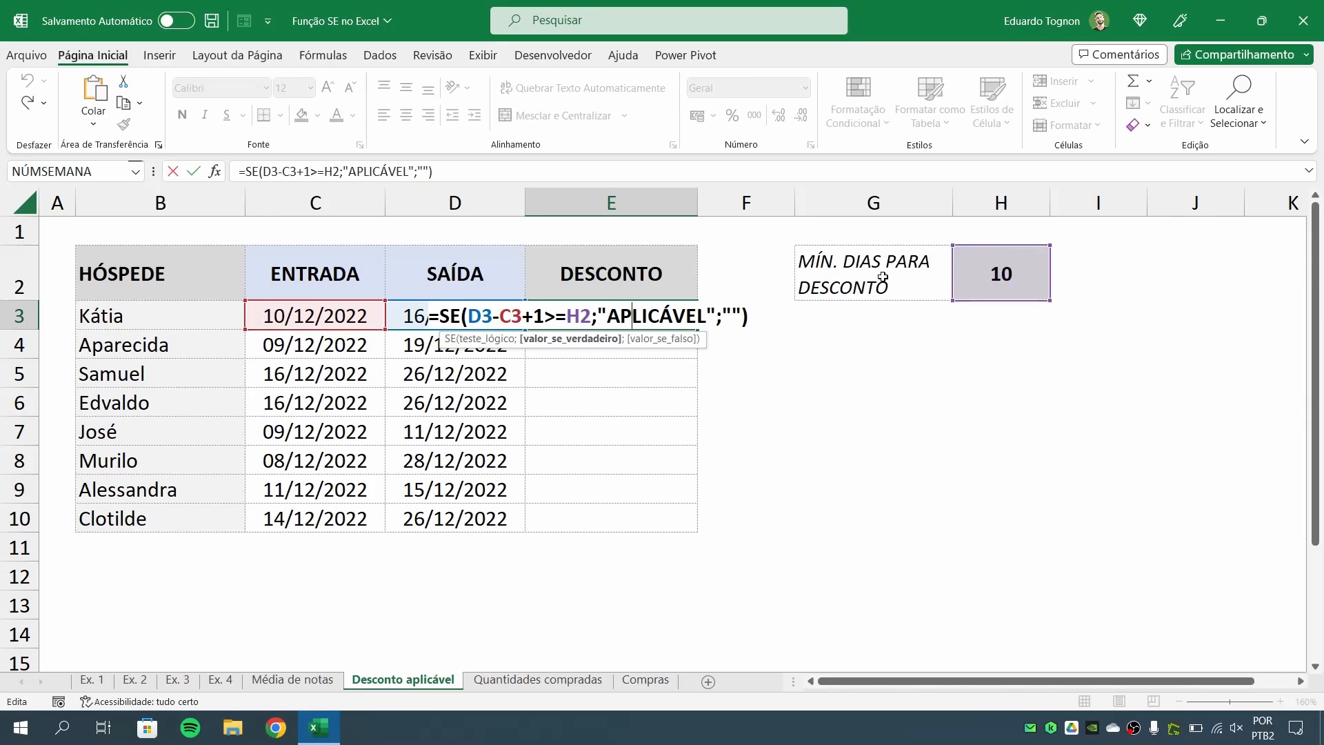
click(574, 309)
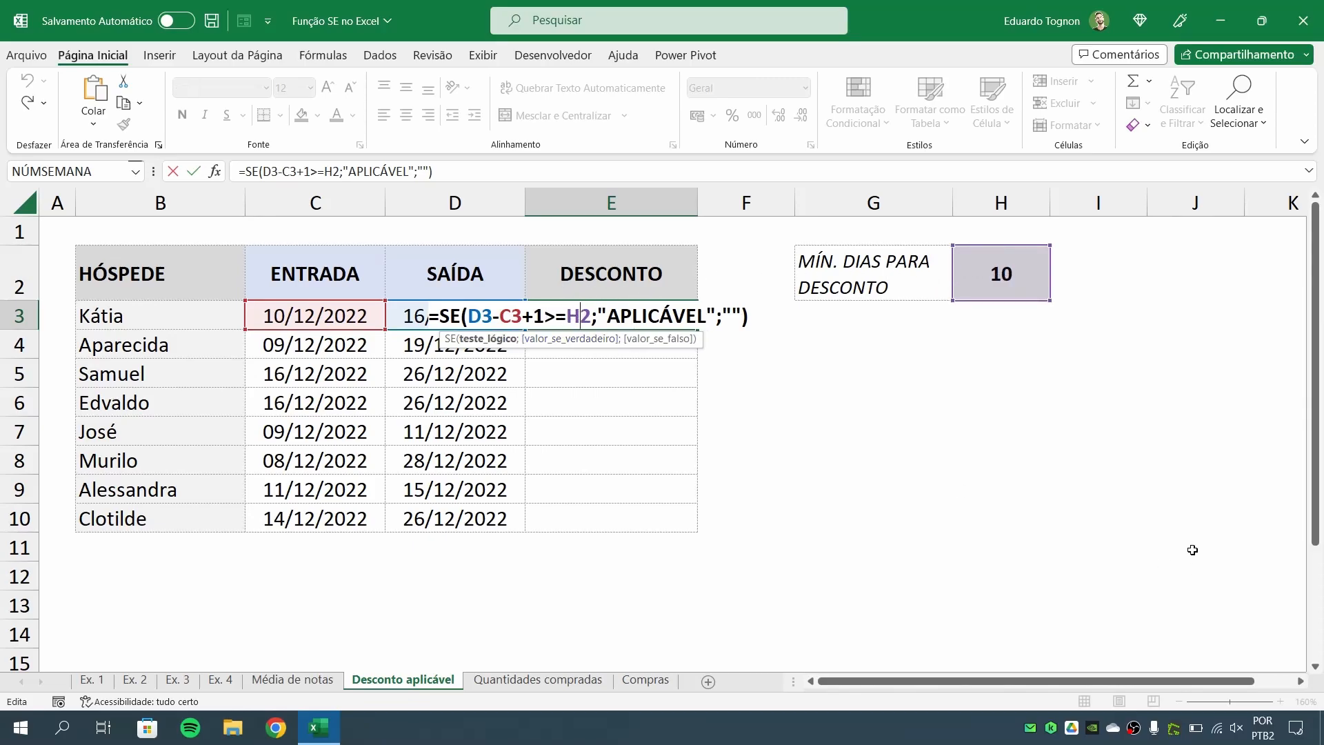
key(F4)
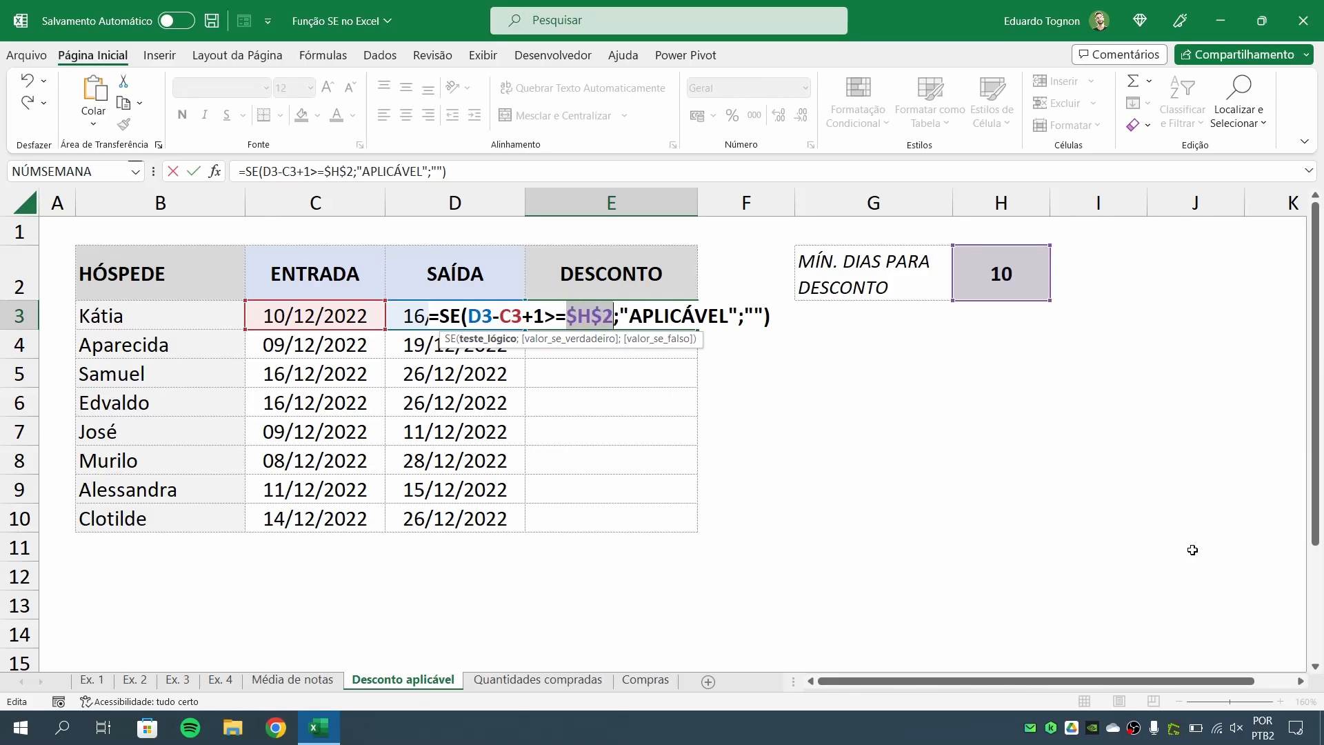
click(580, 316)
click(602, 316)
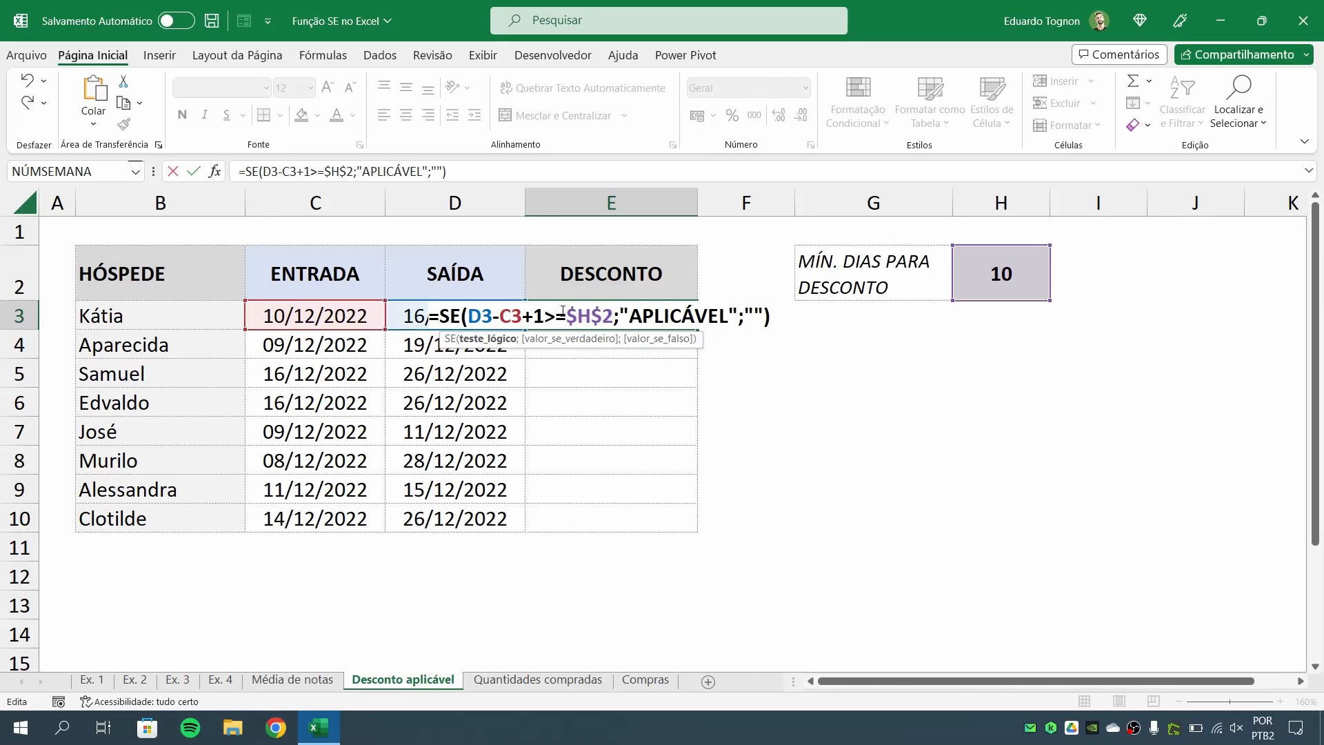
drag(567, 316, 613, 311)
click(629, 311)
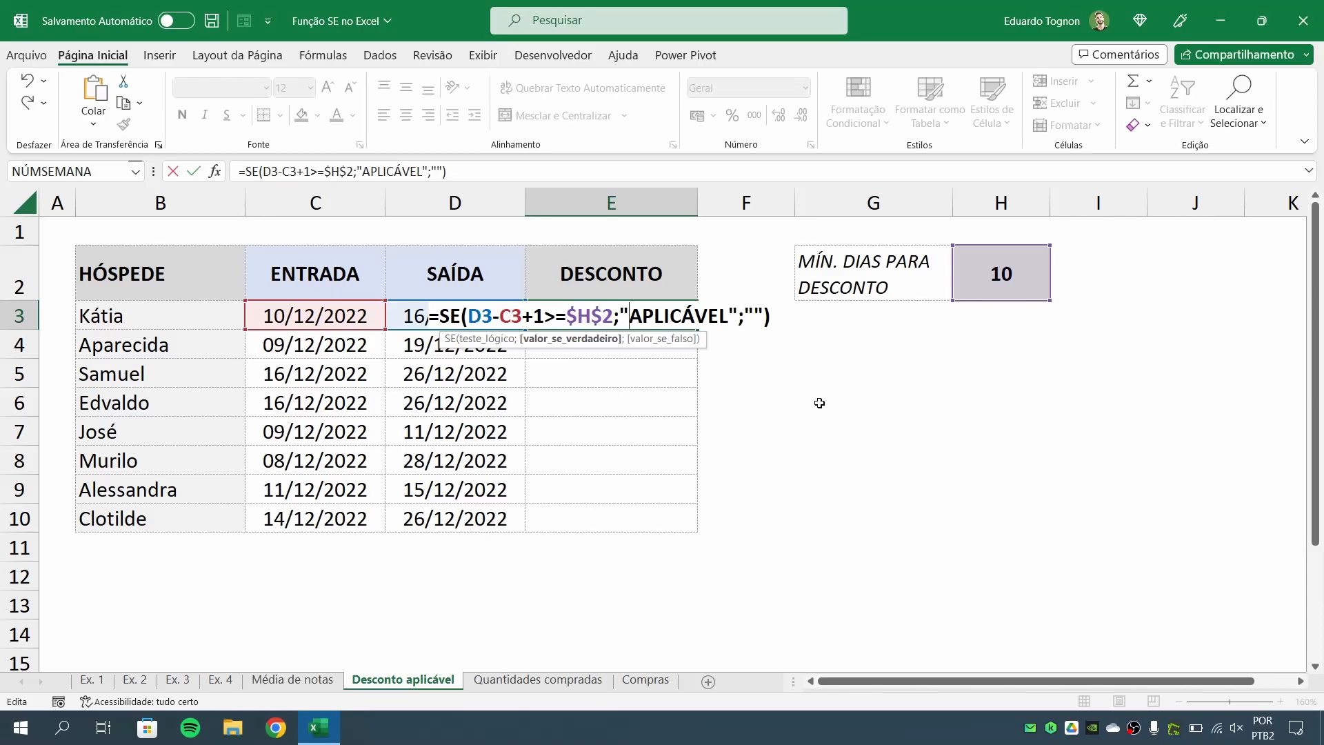
key(Return)
Fill the corrected E3 discount formula down to E10
click(623, 306)
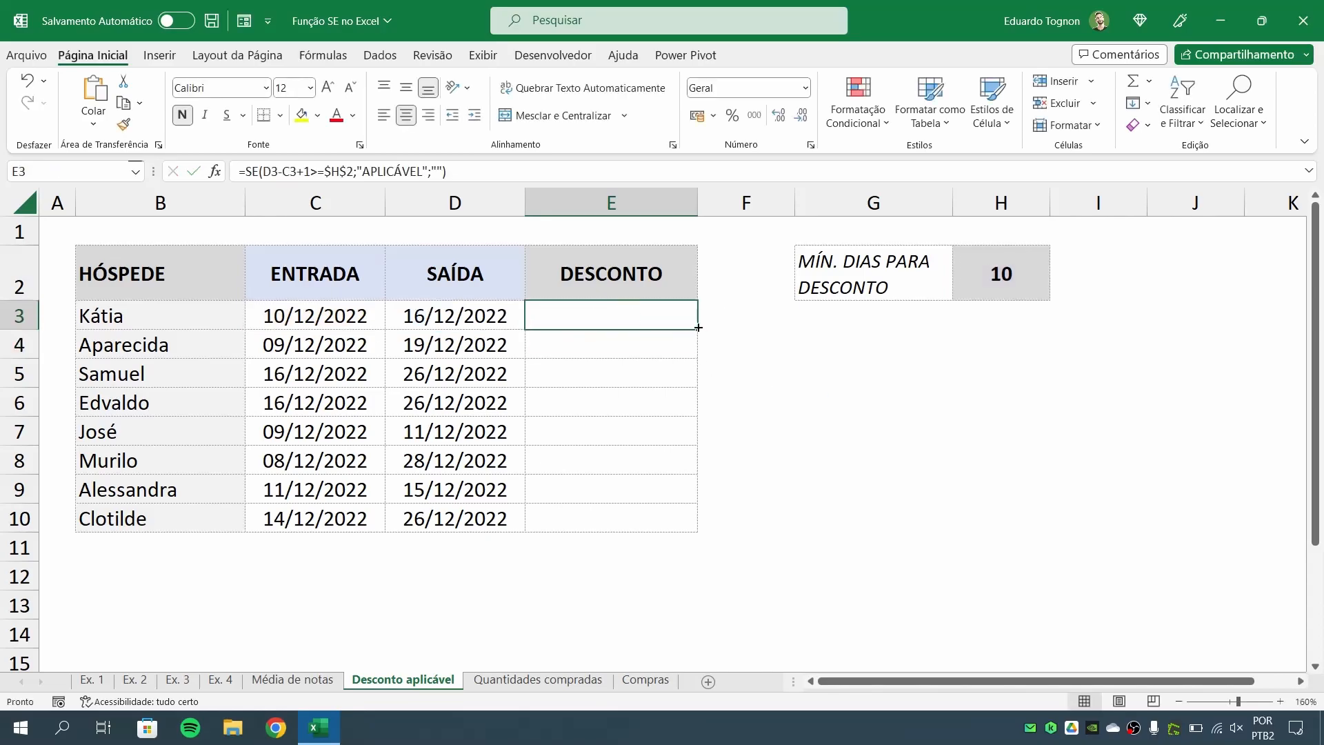
drag(697, 329, 667, 524)
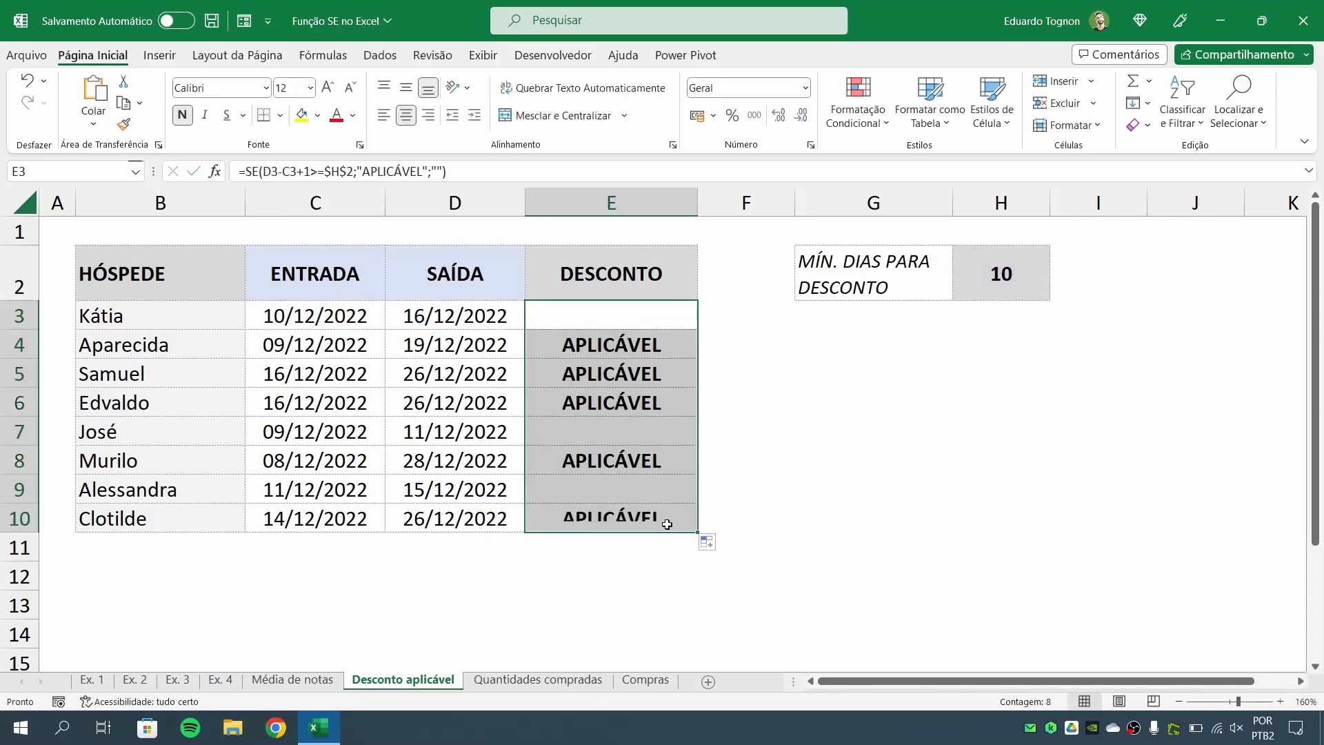
click(859, 433)
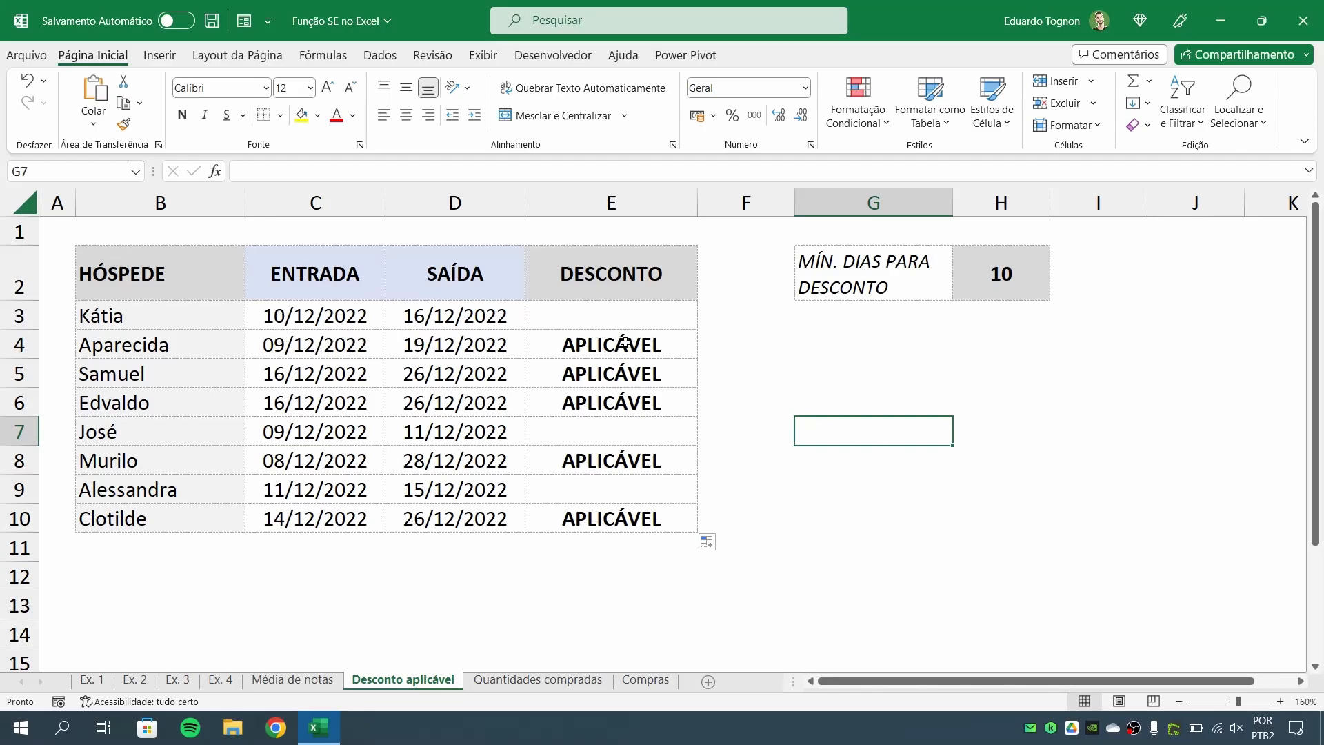
Test the discount column with a minimum of 5 days in H2, checking the guest dates and formula in row 7
click(980, 283)
text(5)
key(Return)
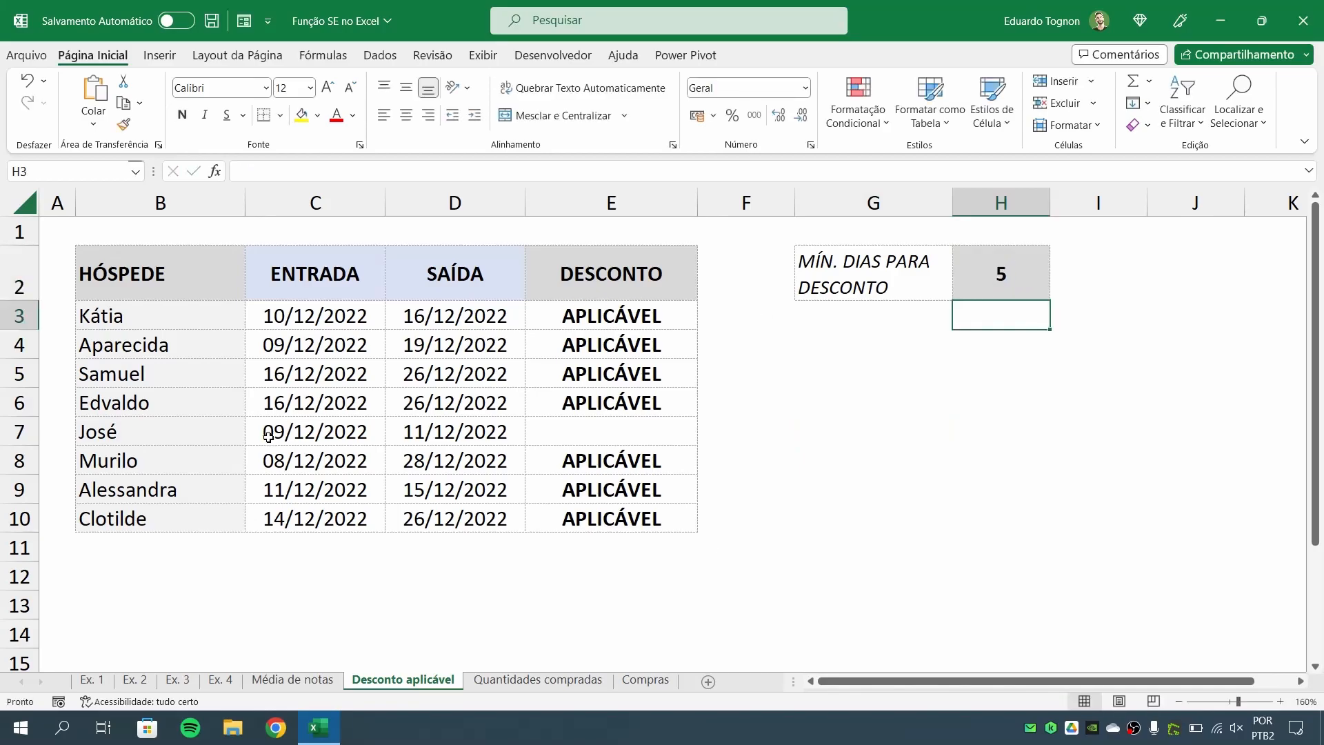
click(319, 433)
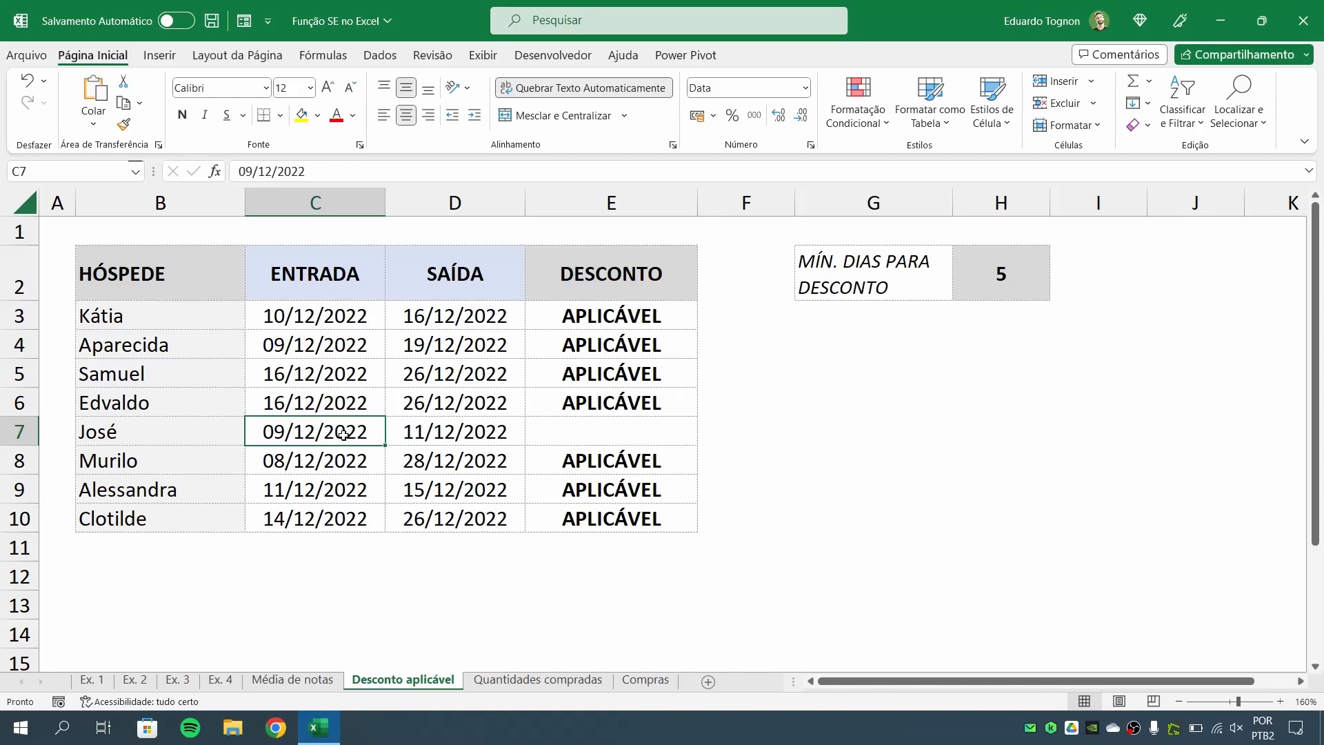
click(596, 431)
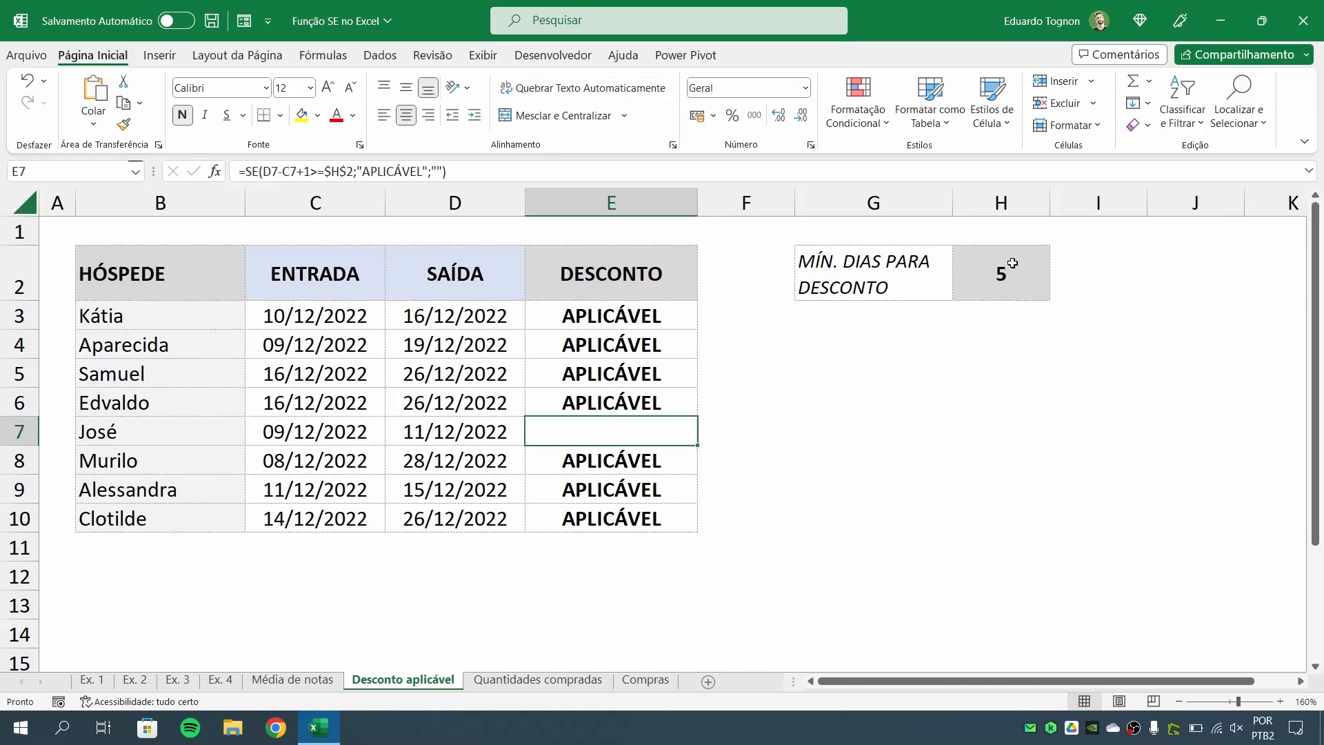
Set the minimum days for the discount in H2 to 12 and check the guest in row 10
click(1012, 262)
text(12)
key(Return)
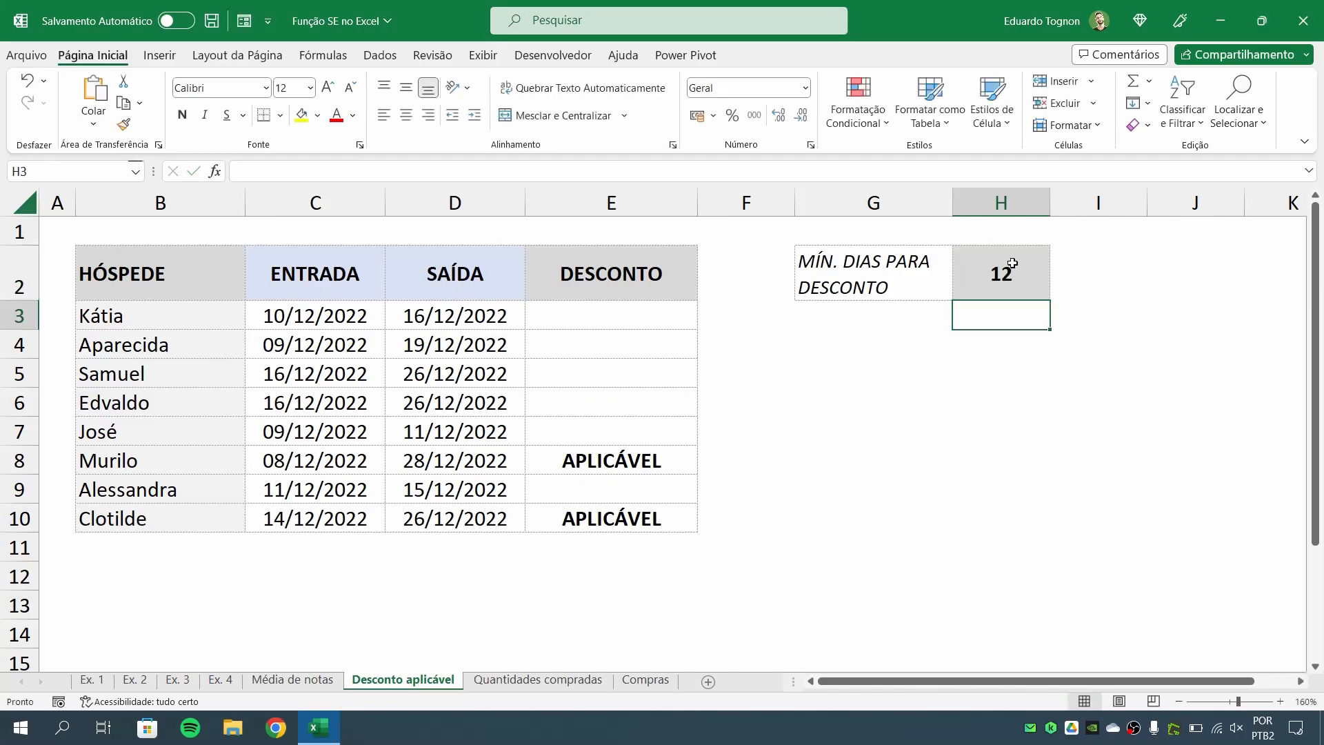
click(111, 525)
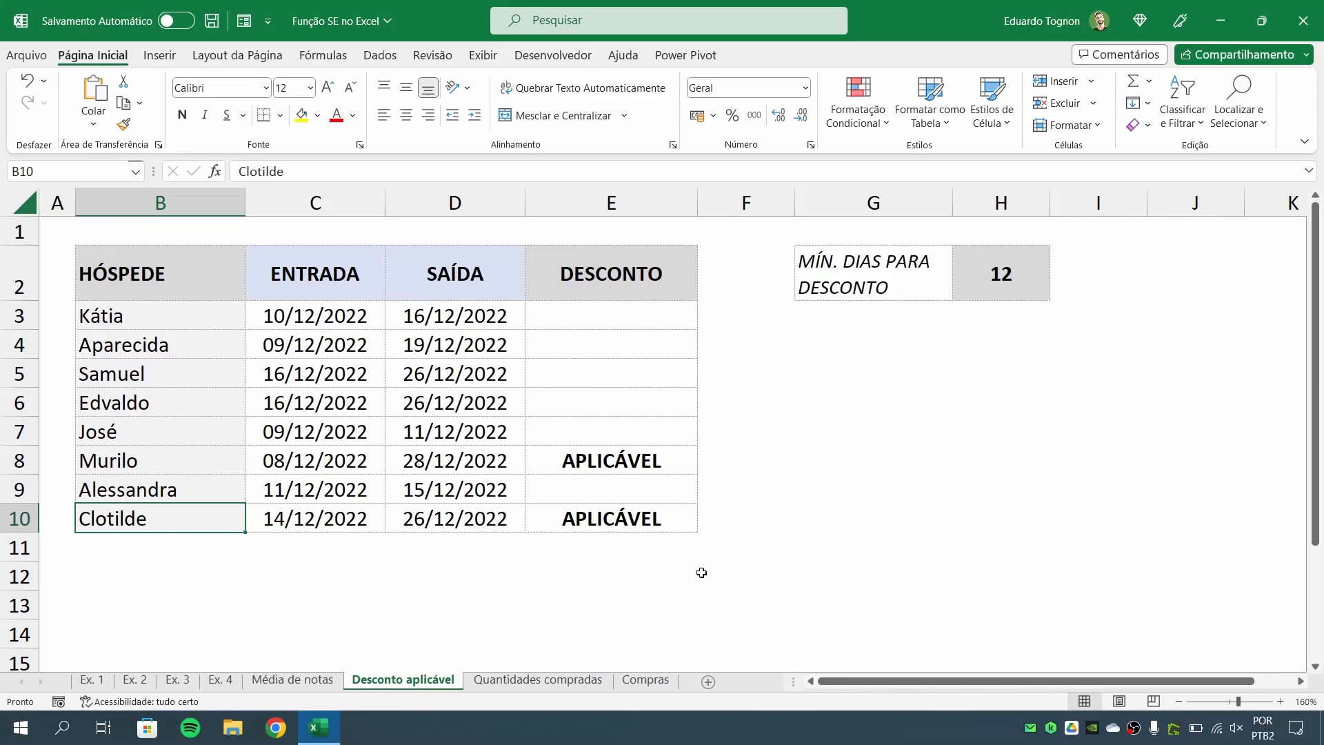
Switch to the "Quantidades compradas" sheet and set its zoom to 160%
click(552, 682)
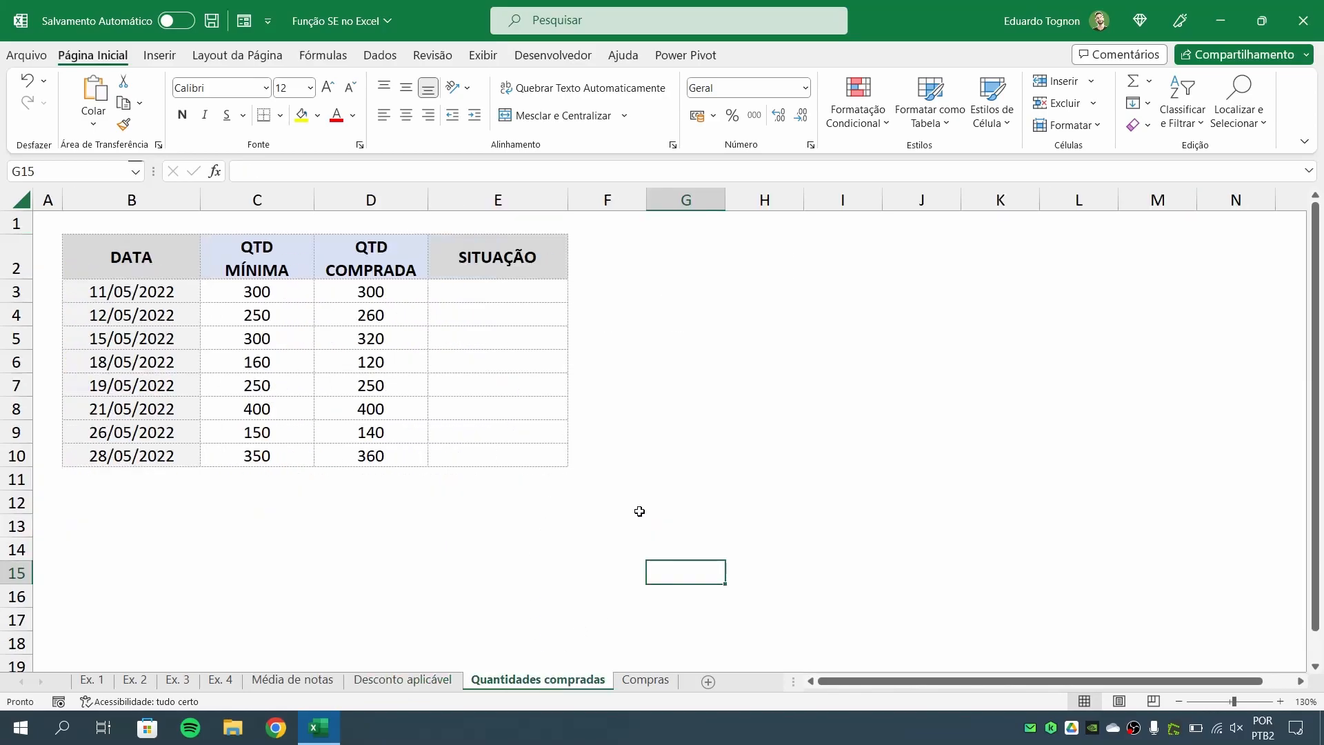
click(1280, 701)
click(1280, 702)
click(1280, 701)
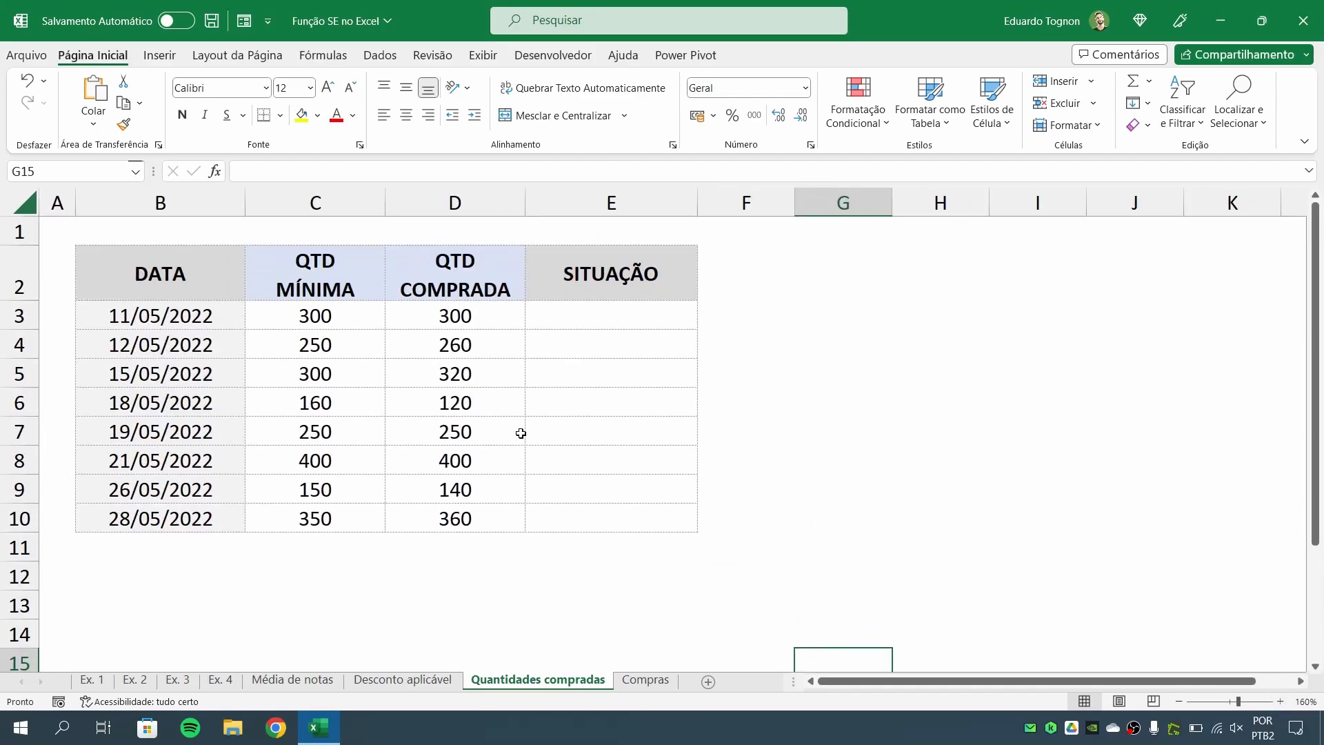
Examine on the "Ex. 3" sheet how the minimum and purchased quantities in rows 3, 4 and 6 relate to SITUAÇÃO
click(178, 681)
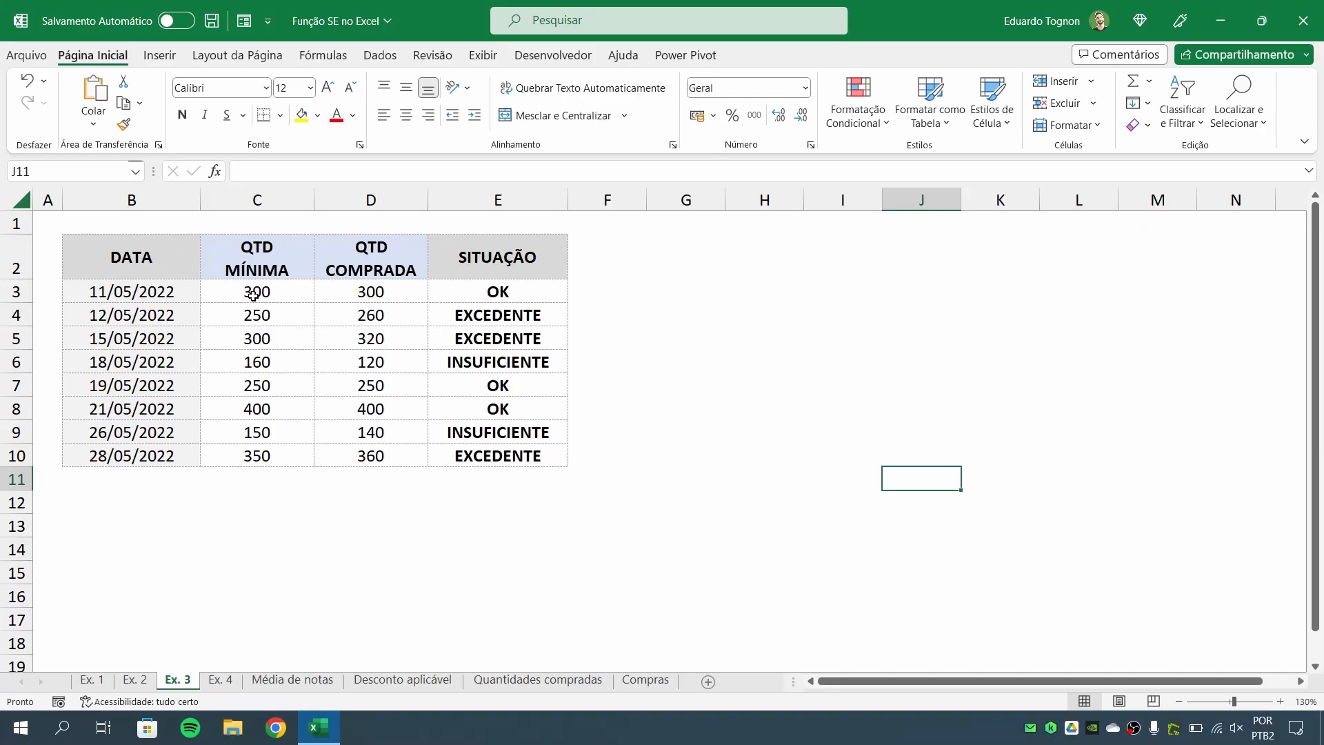
click(352, 294)
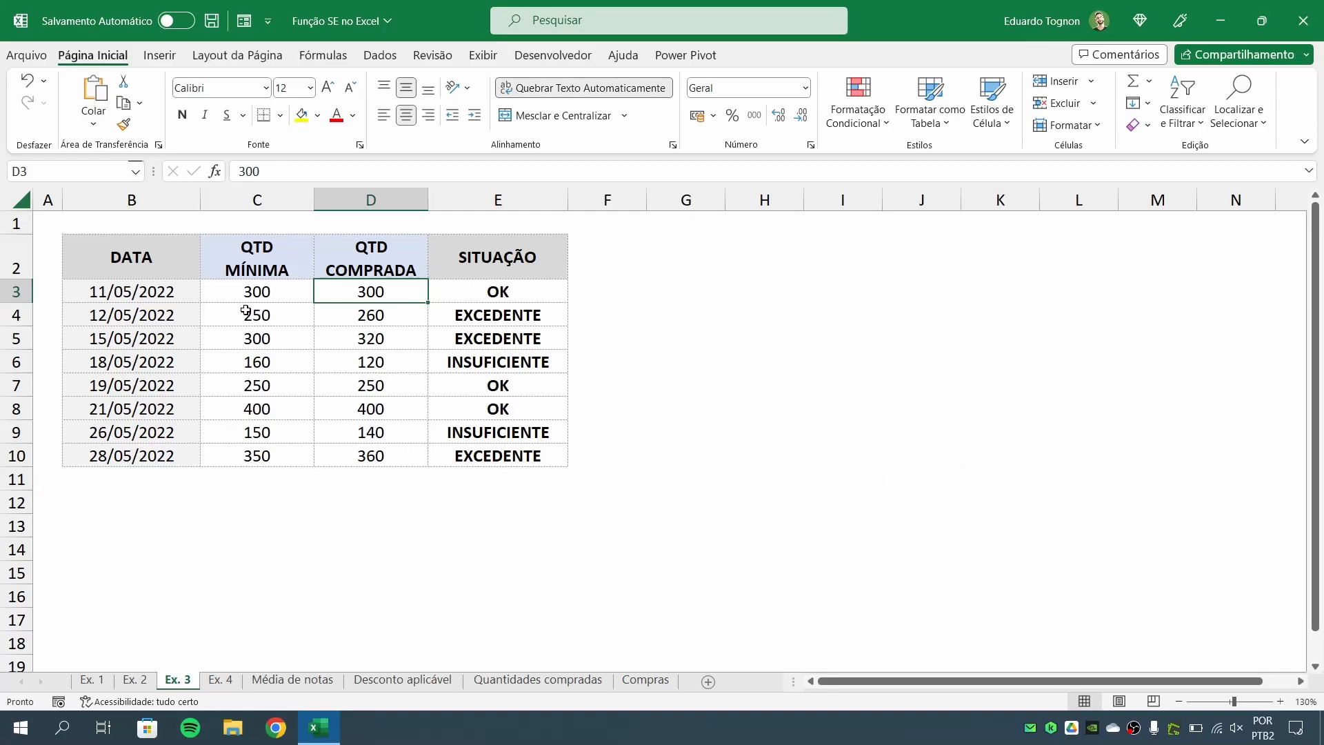
click(381, 316)
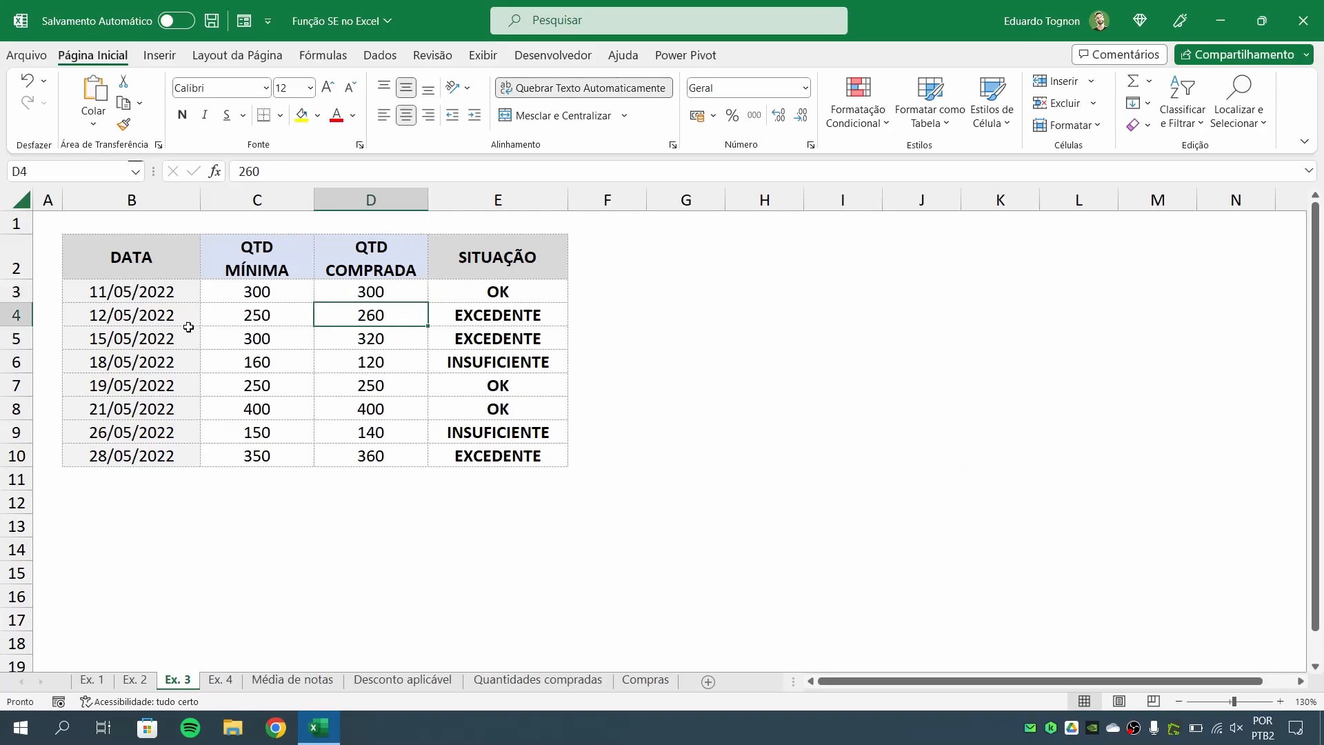
click(249, 313)
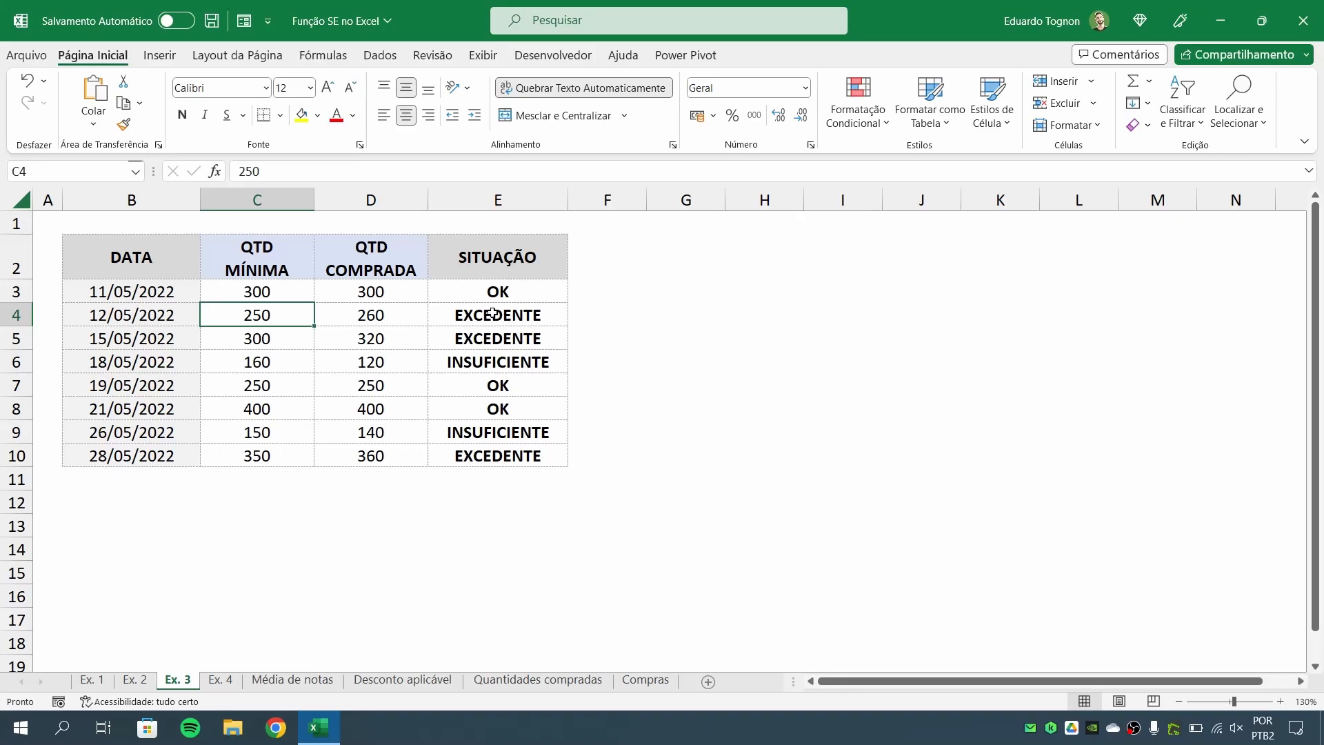
click(373, 362)
click(262, 362)
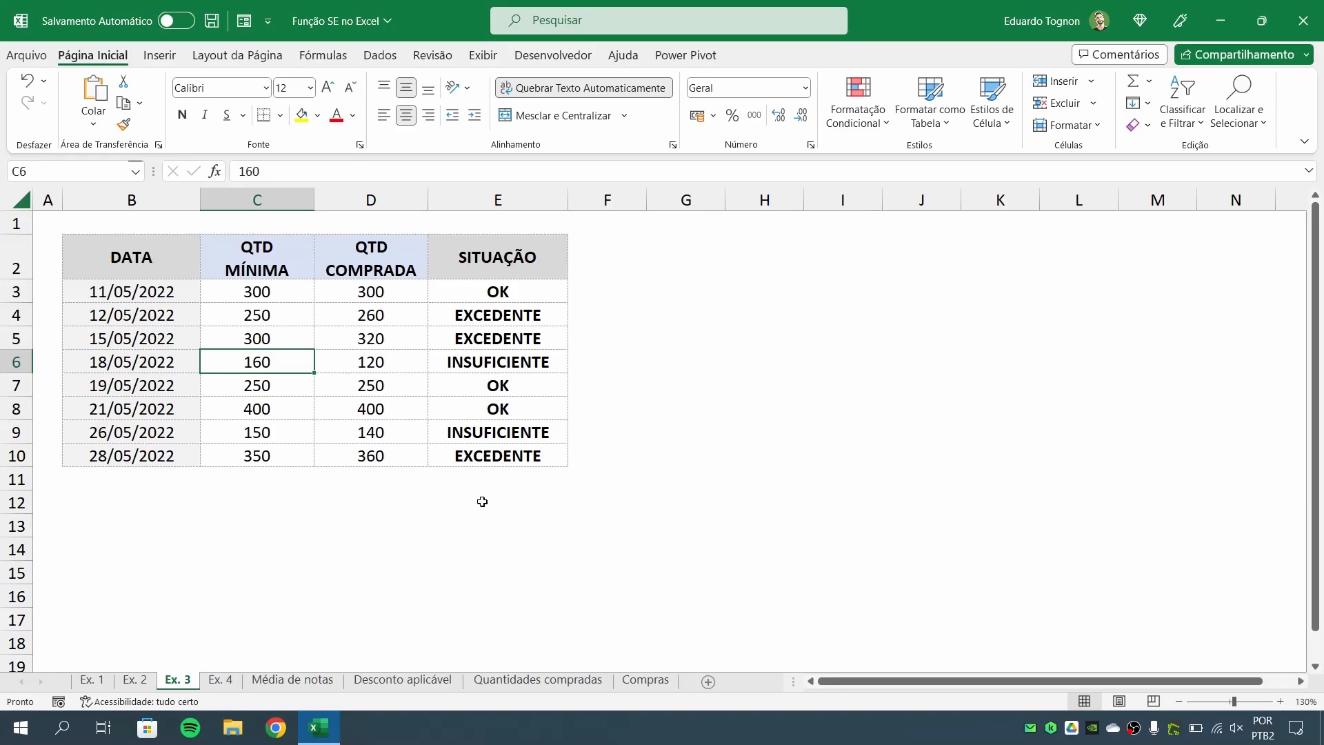
In E3 of "Quantidades compradas", begin an SE formula that tests D3=C3 and returns "OK" if true
click(537, 679)
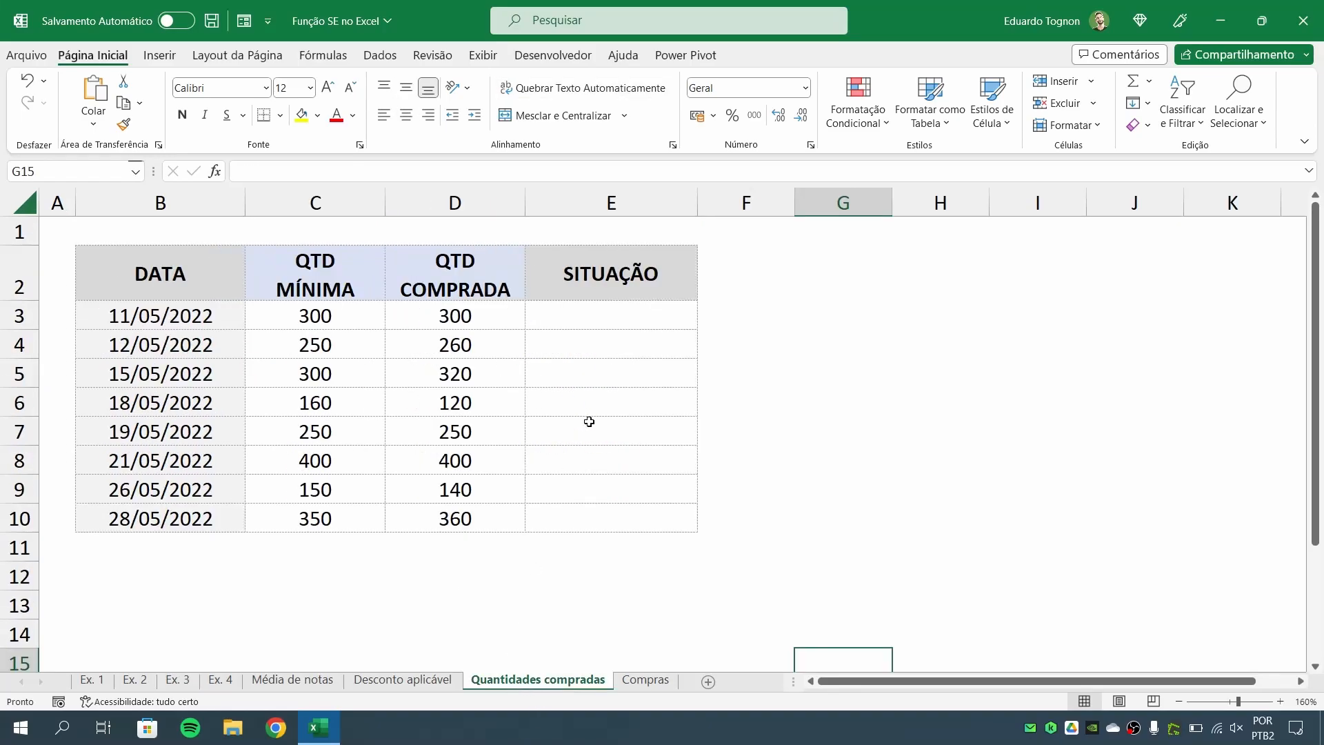
click(600, 316)
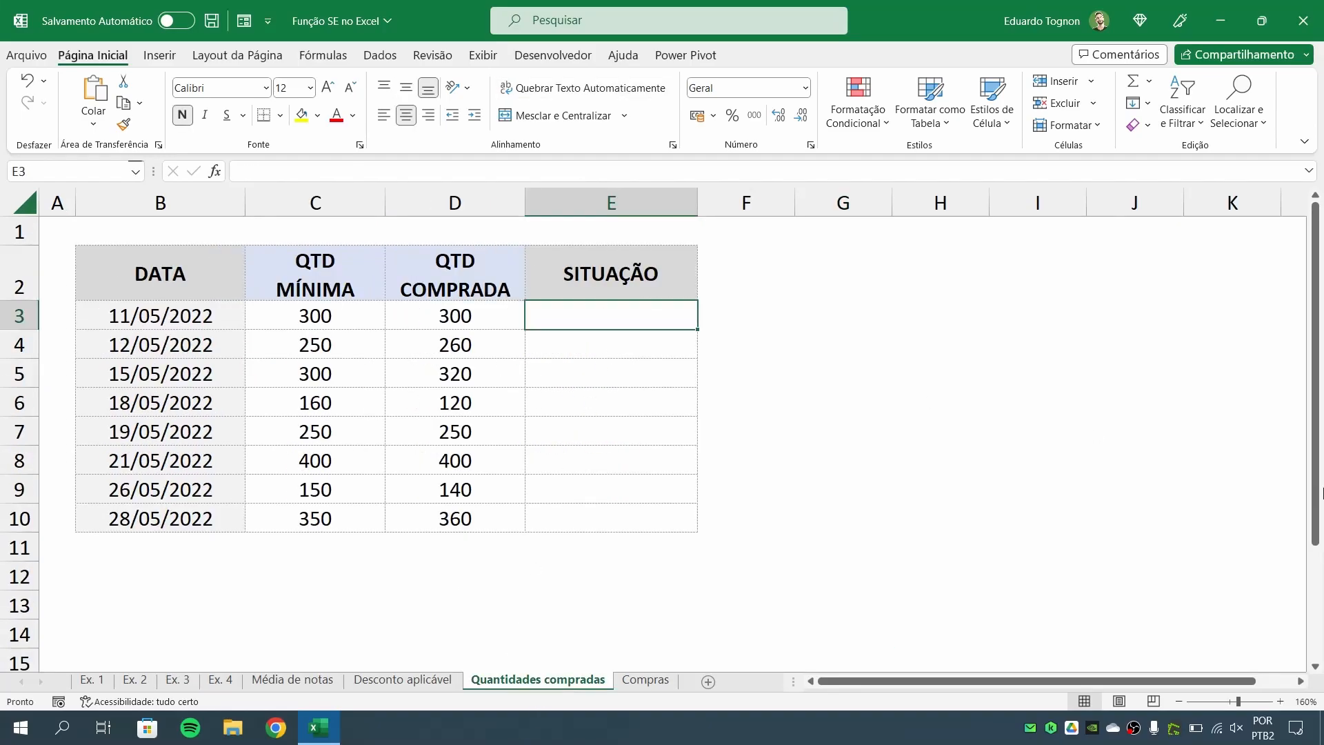
text(=SE)
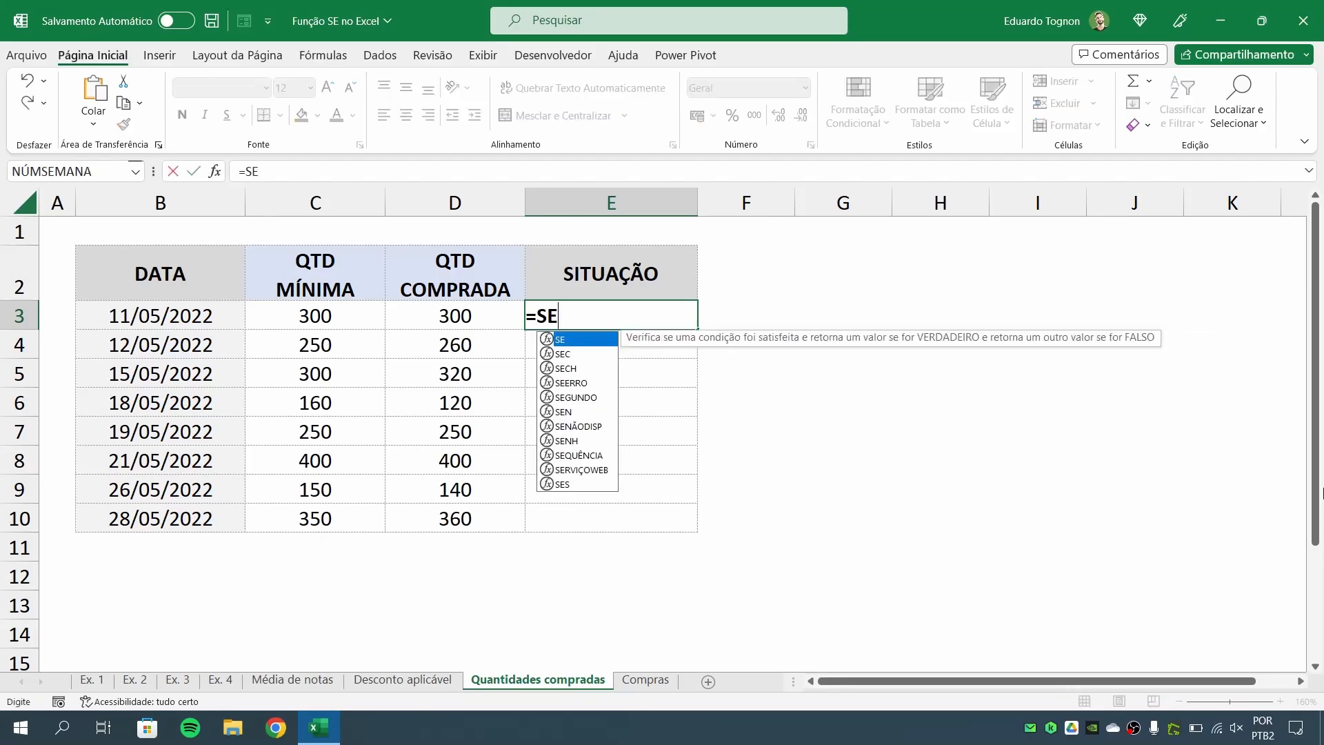
text(()
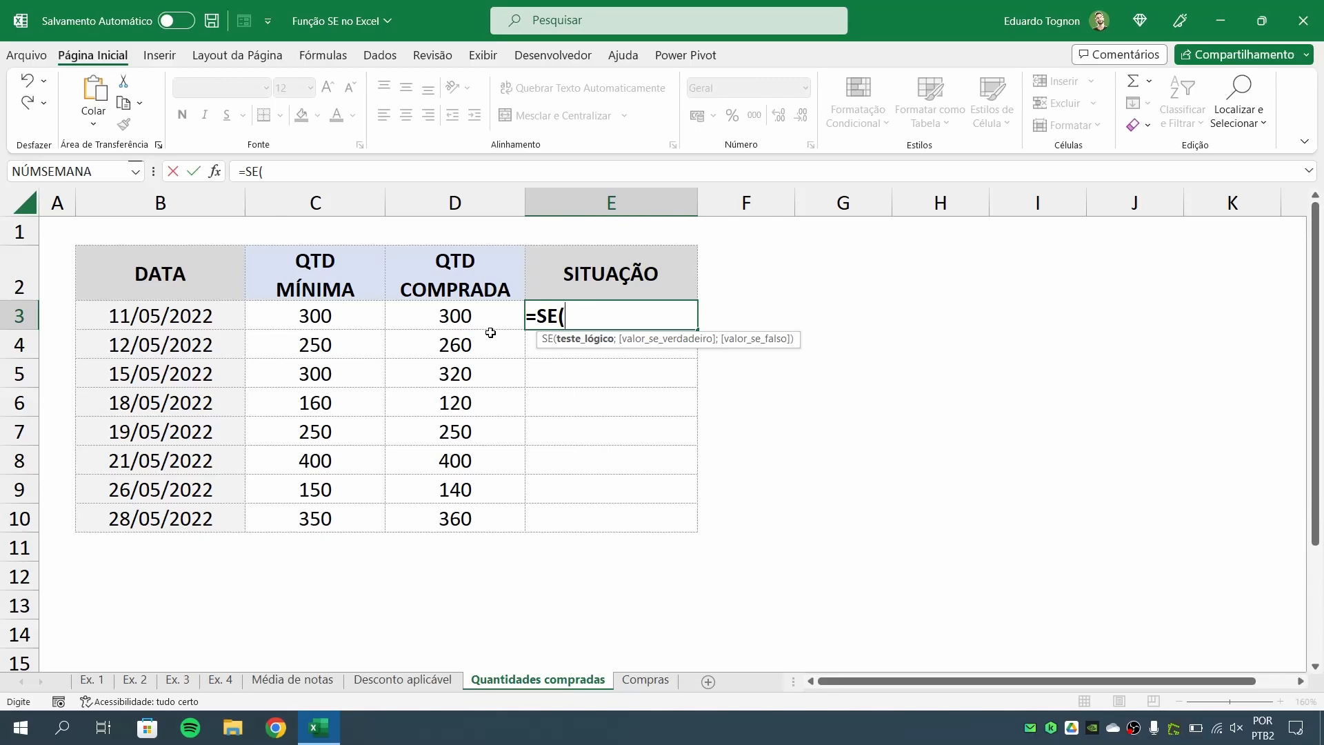
click(474, 317)
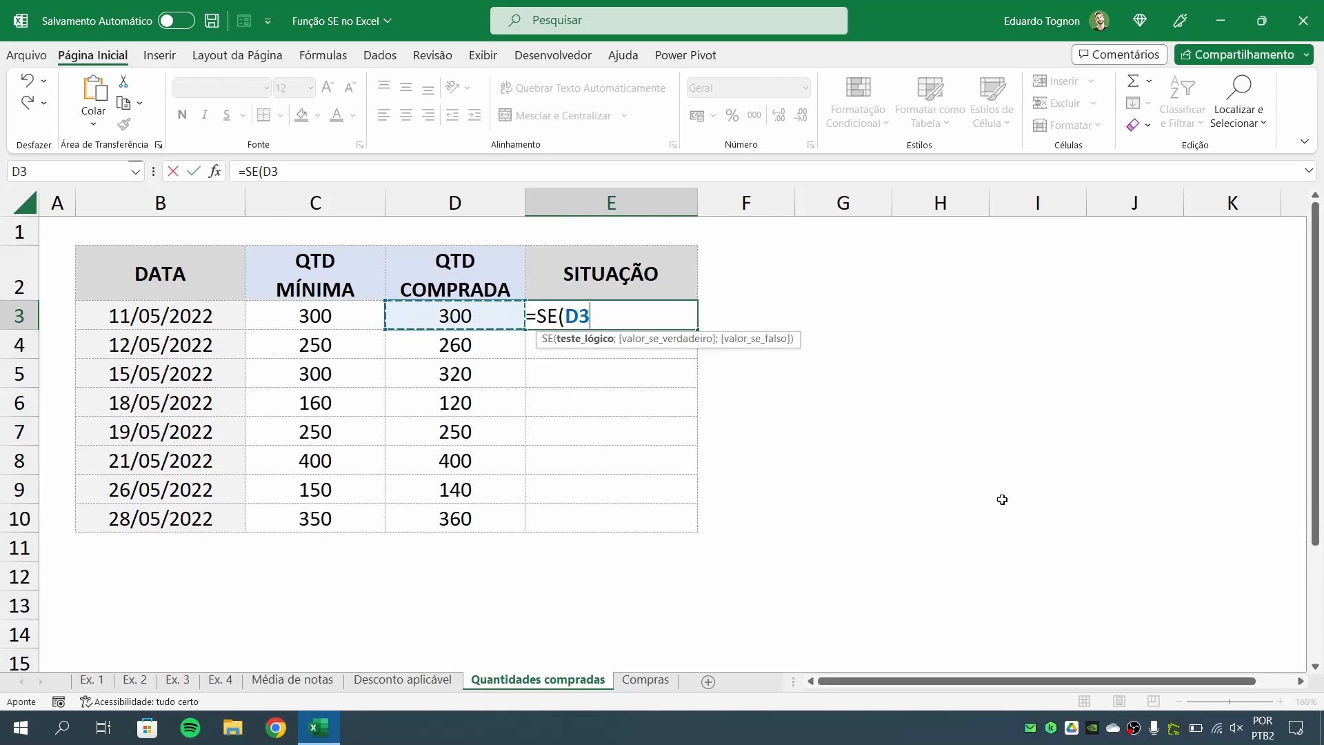
text(=)
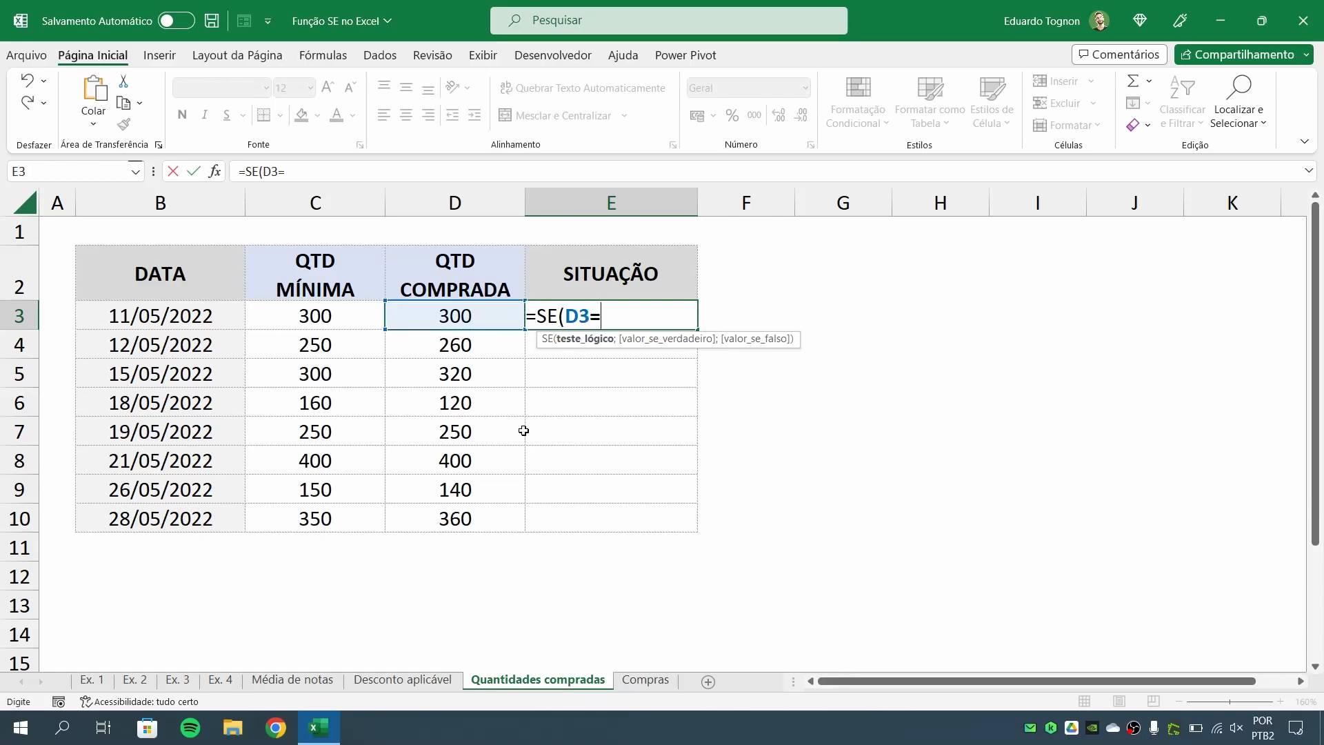
click(355, 311)
text(;)
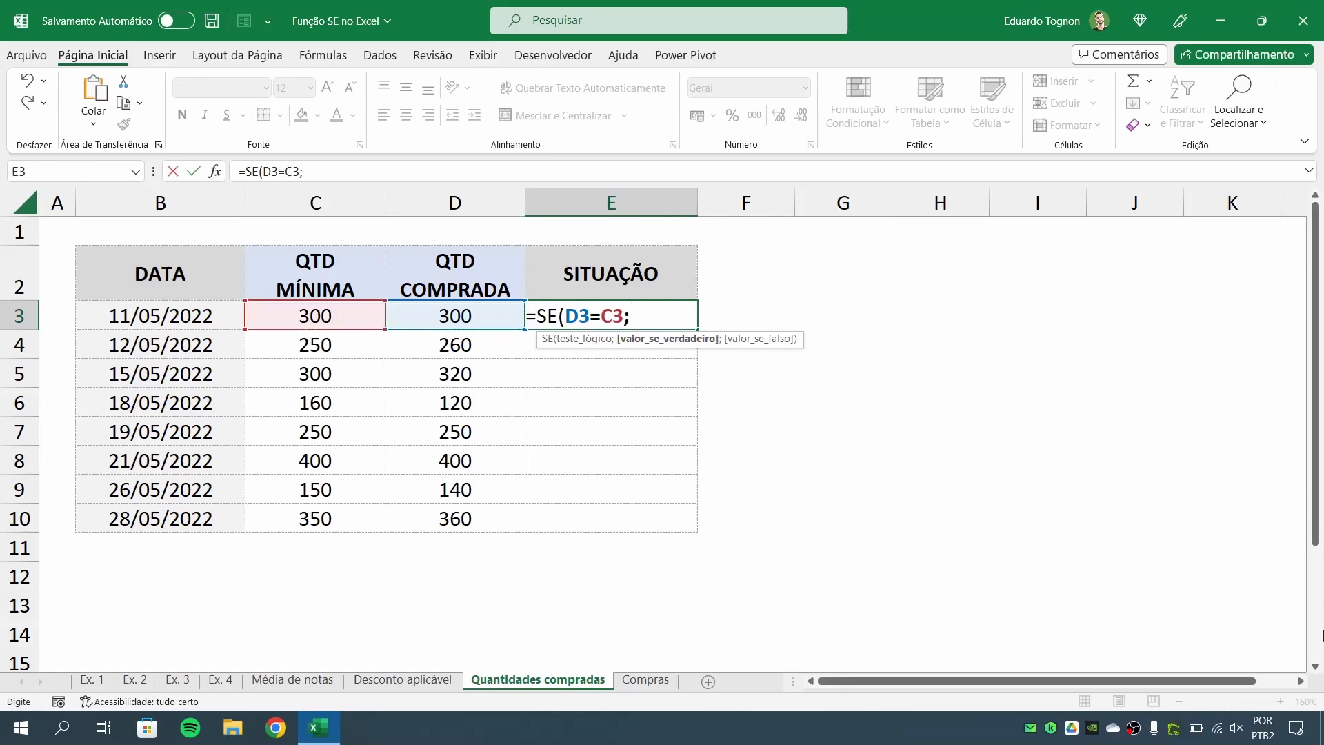
text("OK";)
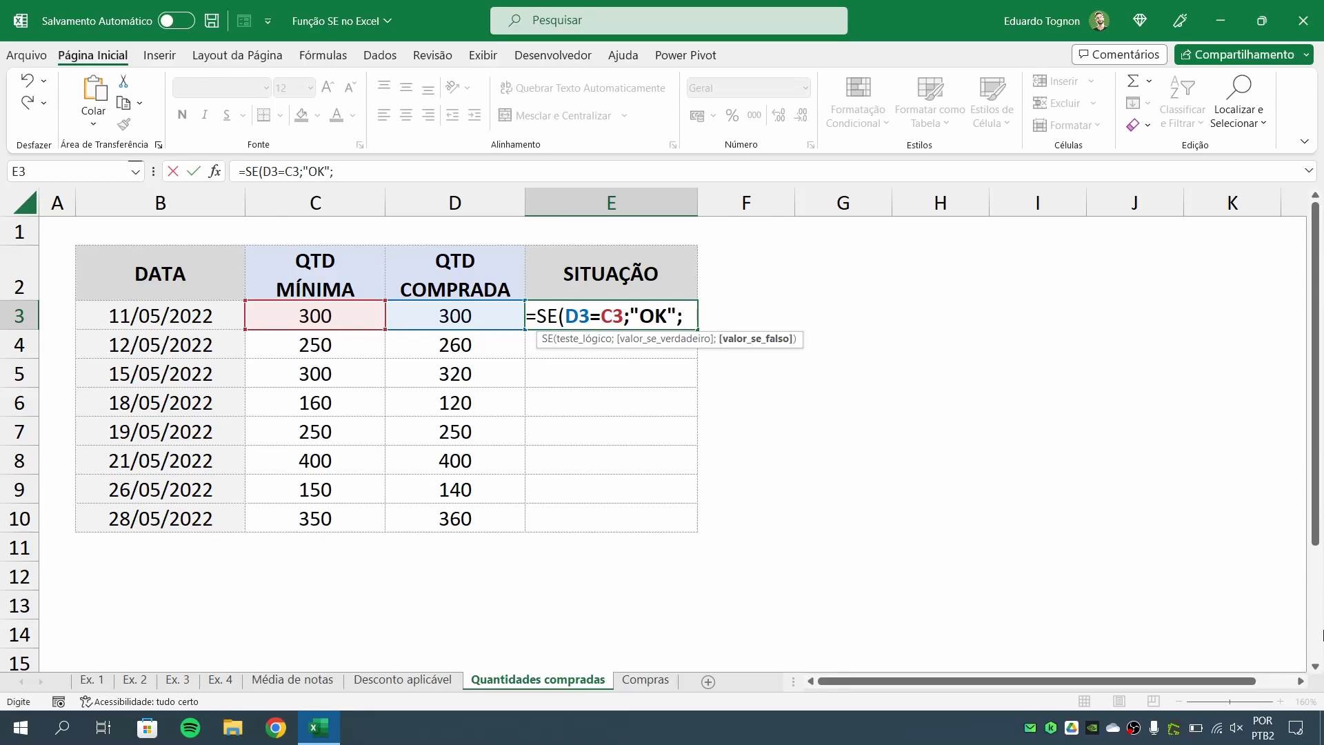
Nest a second SE in the E3 formula that tests D3>C3 and returns "EXCEDENTE" if true
text(SE)
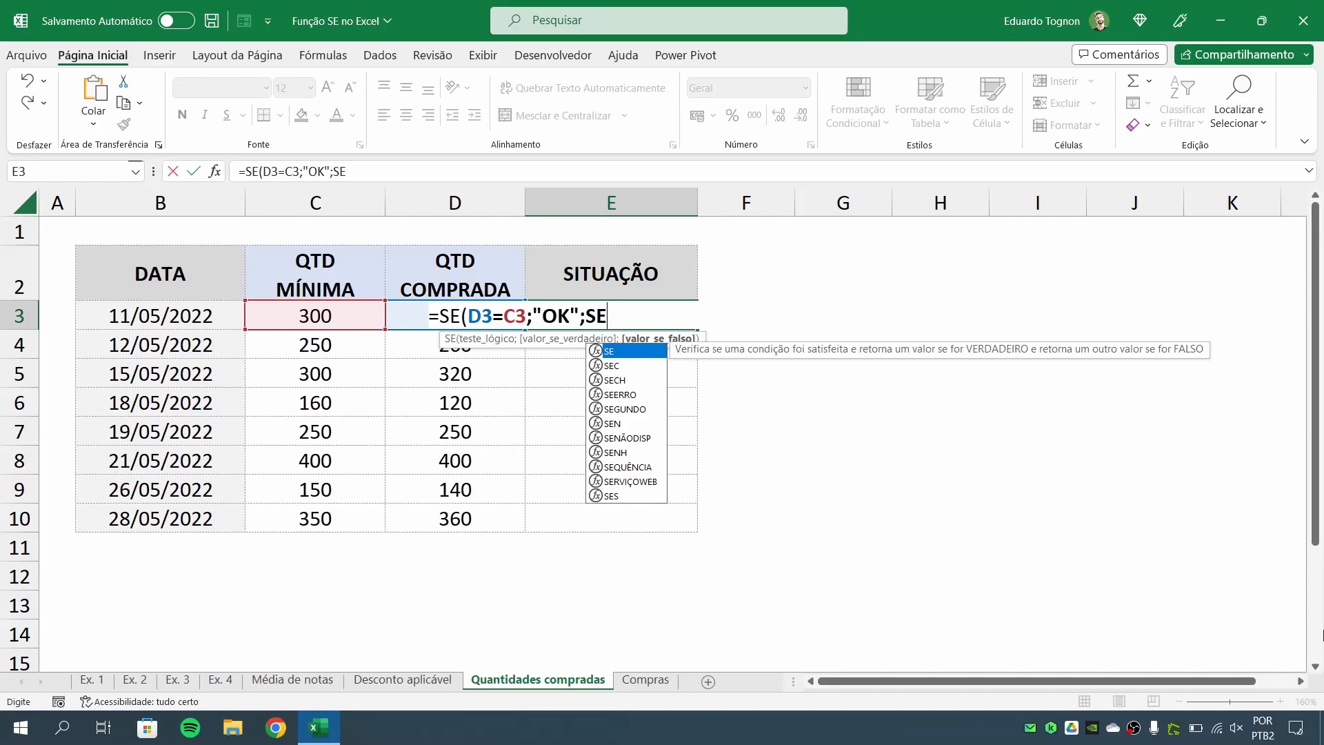
text(()
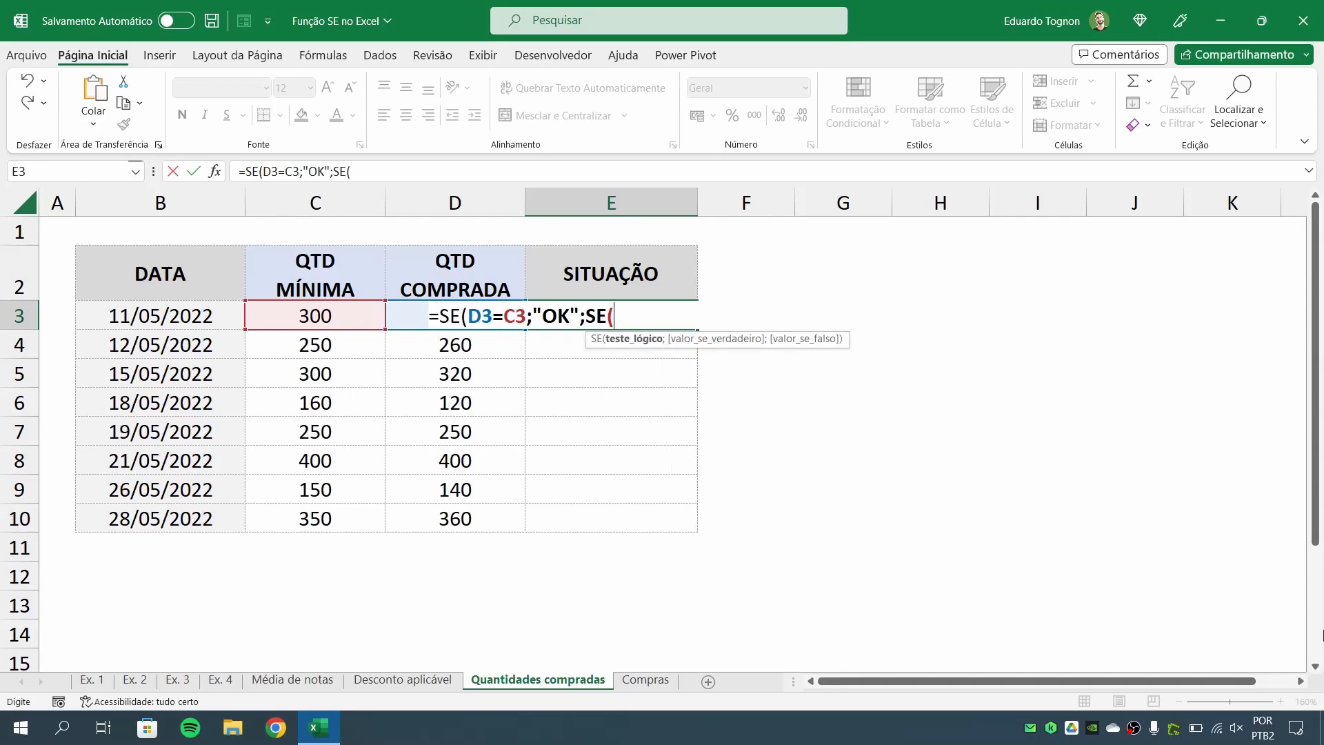
text(D3)
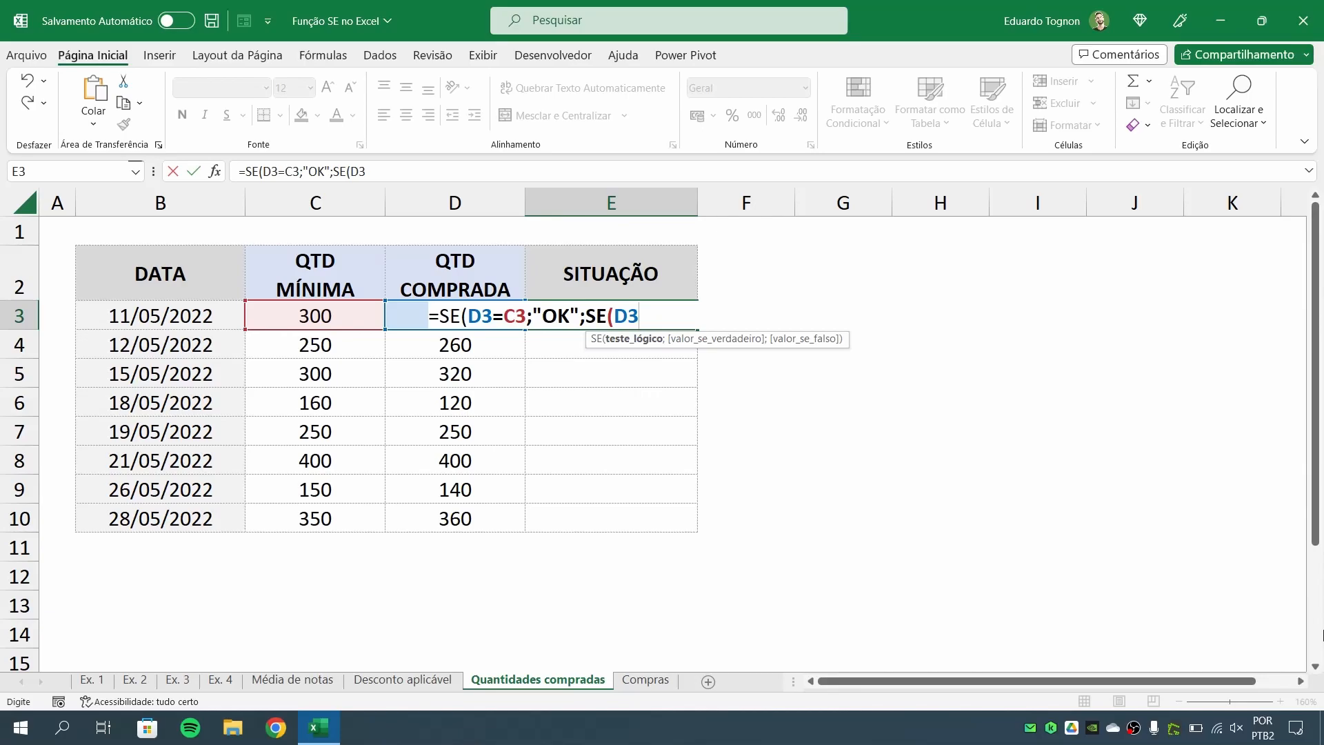
text(>C3)
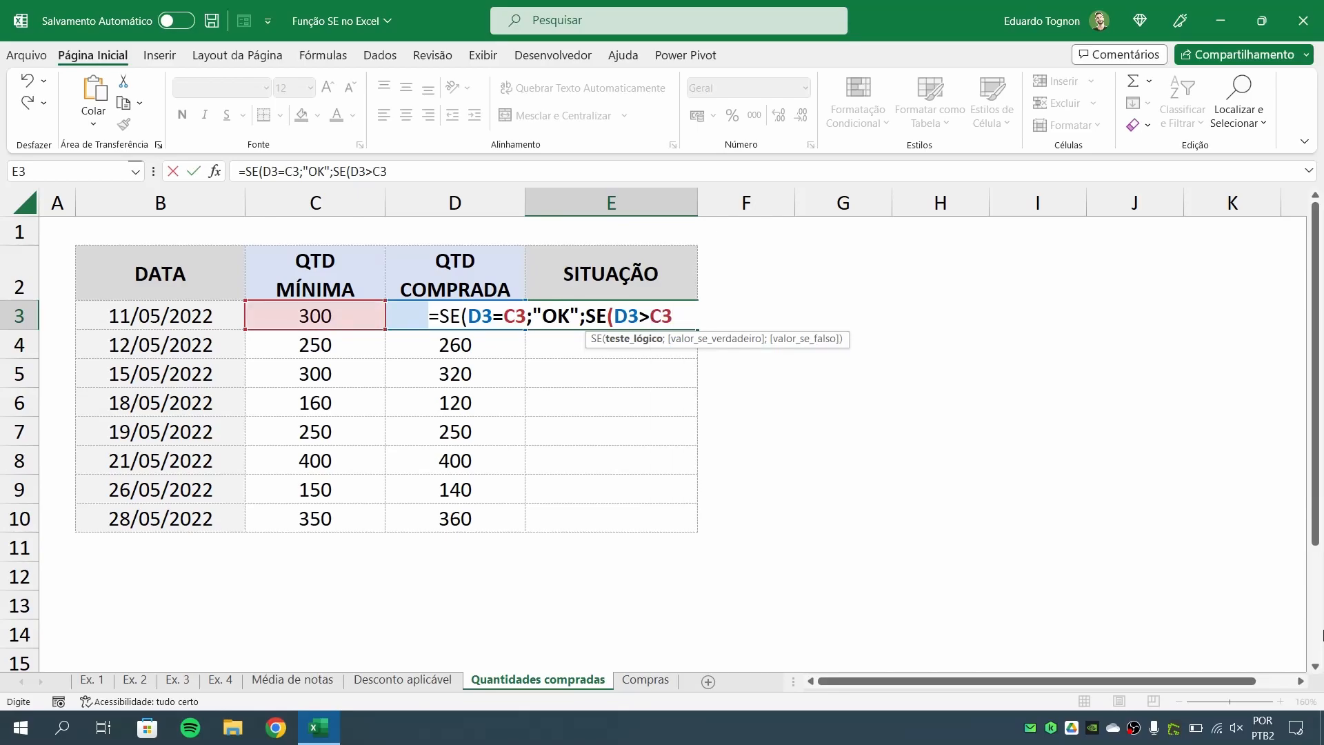
text(;)
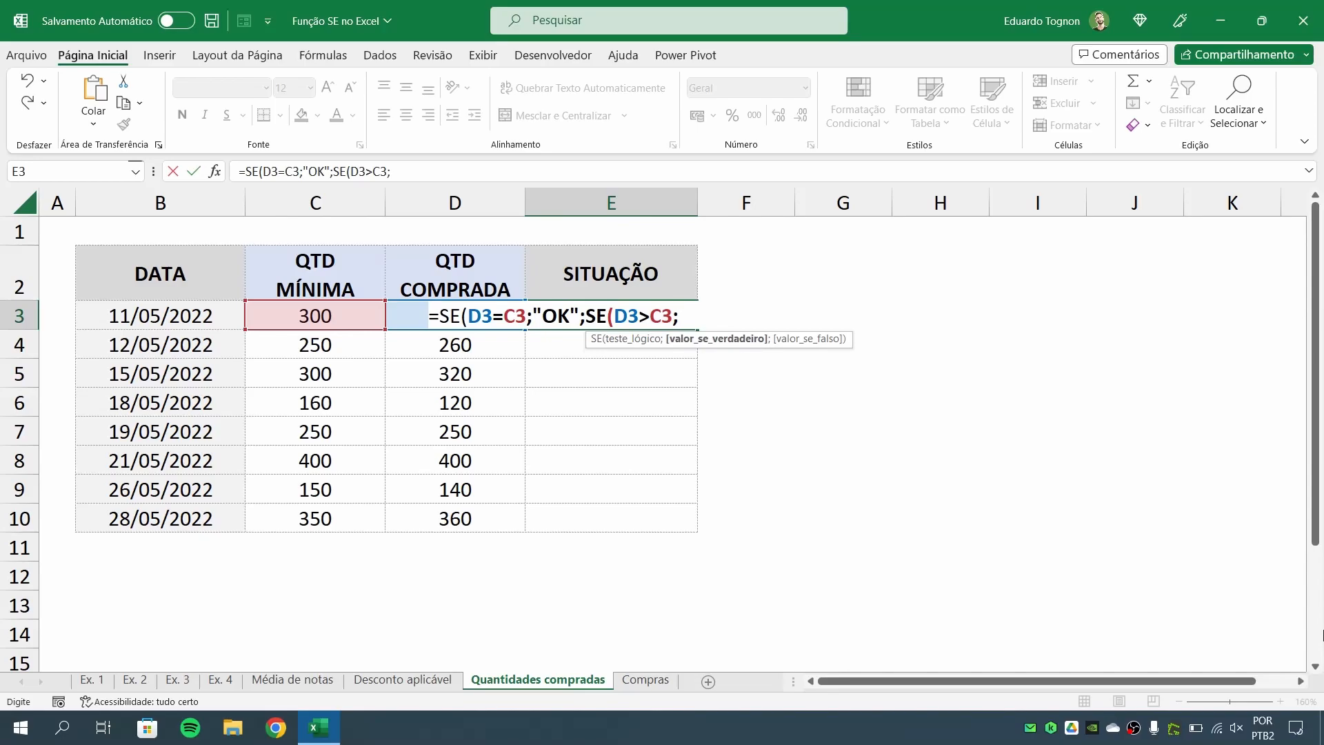
text("EXCEDEN)
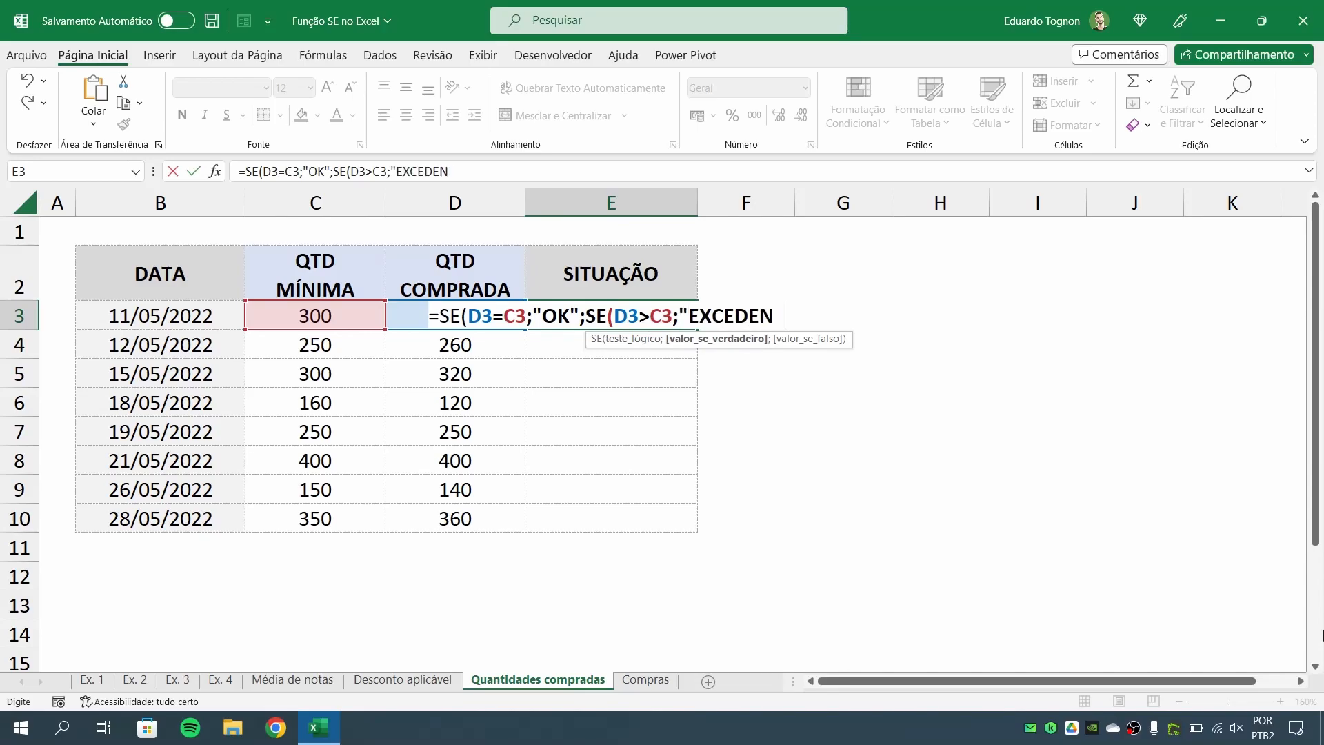
text(TE")
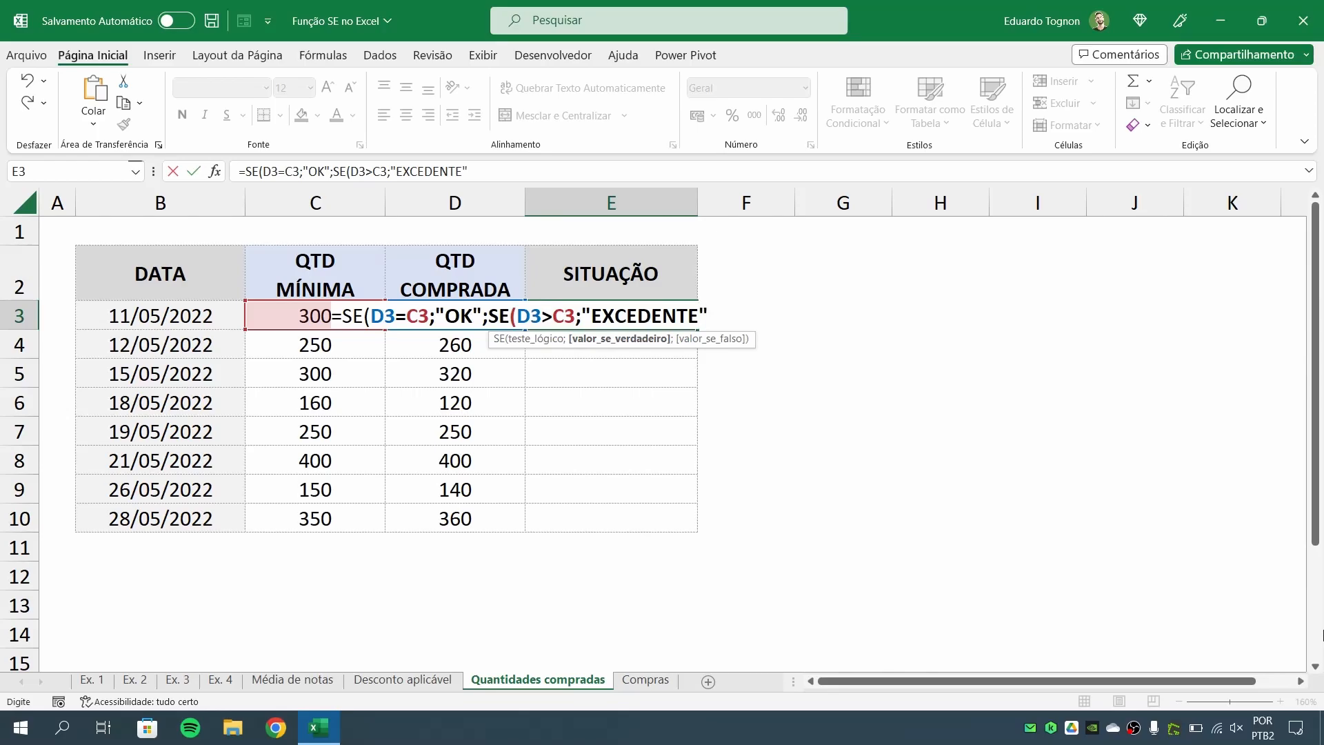
Complete the E3 formula with "INSUFICIENTE" as the nested SE's false value and fill it down to E10
text(;)
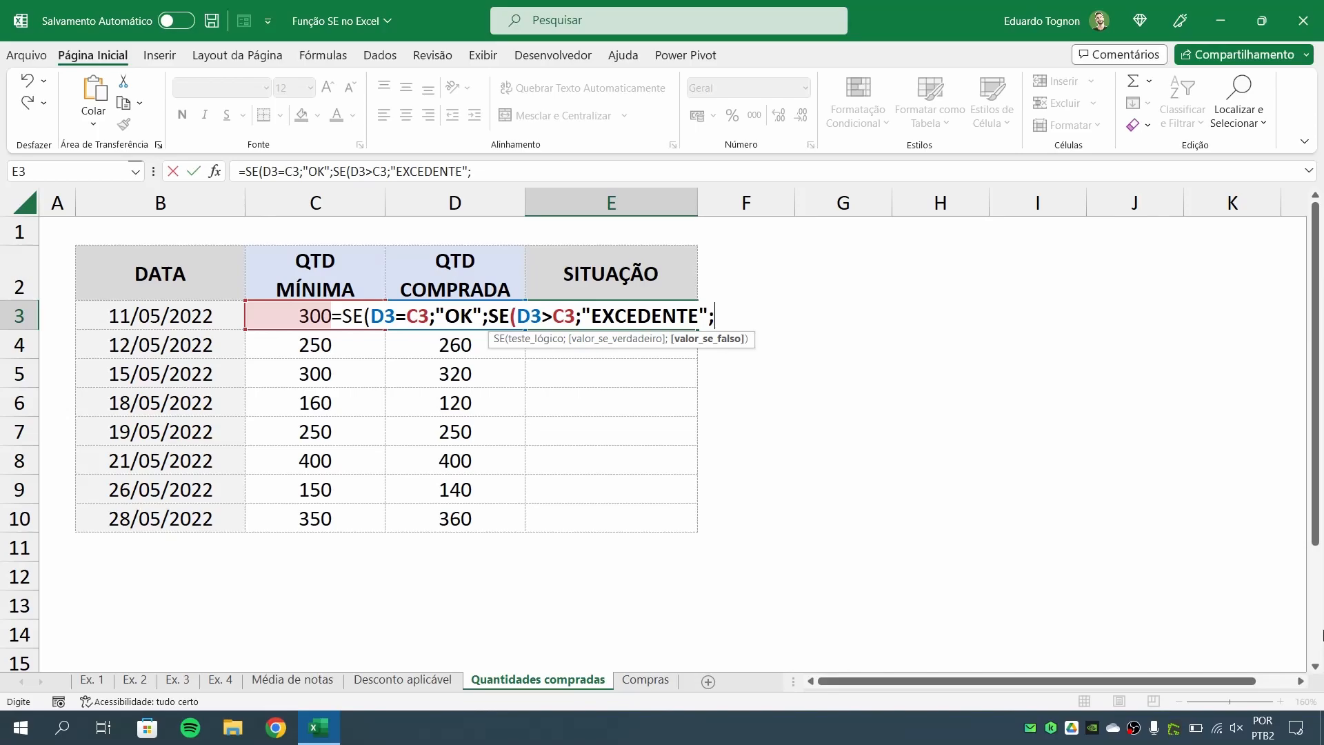
text("INSUFICIENTE")
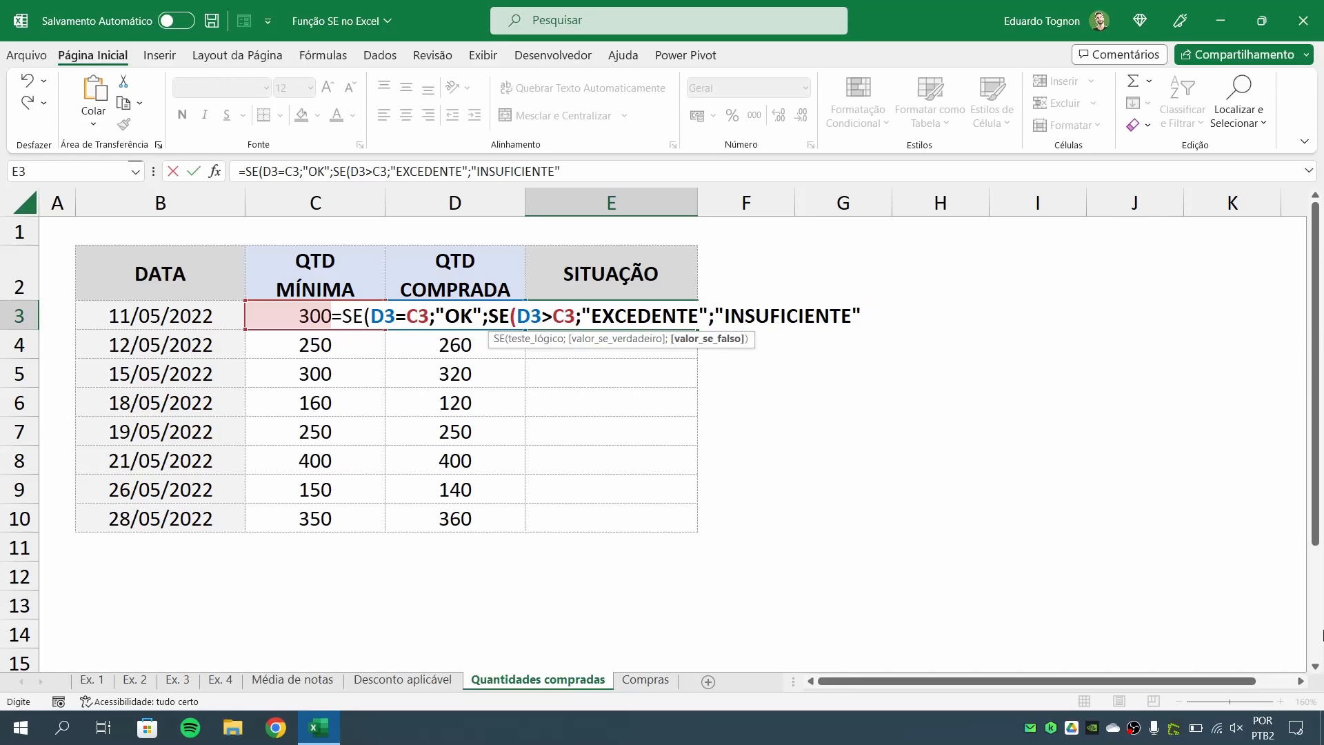
text())
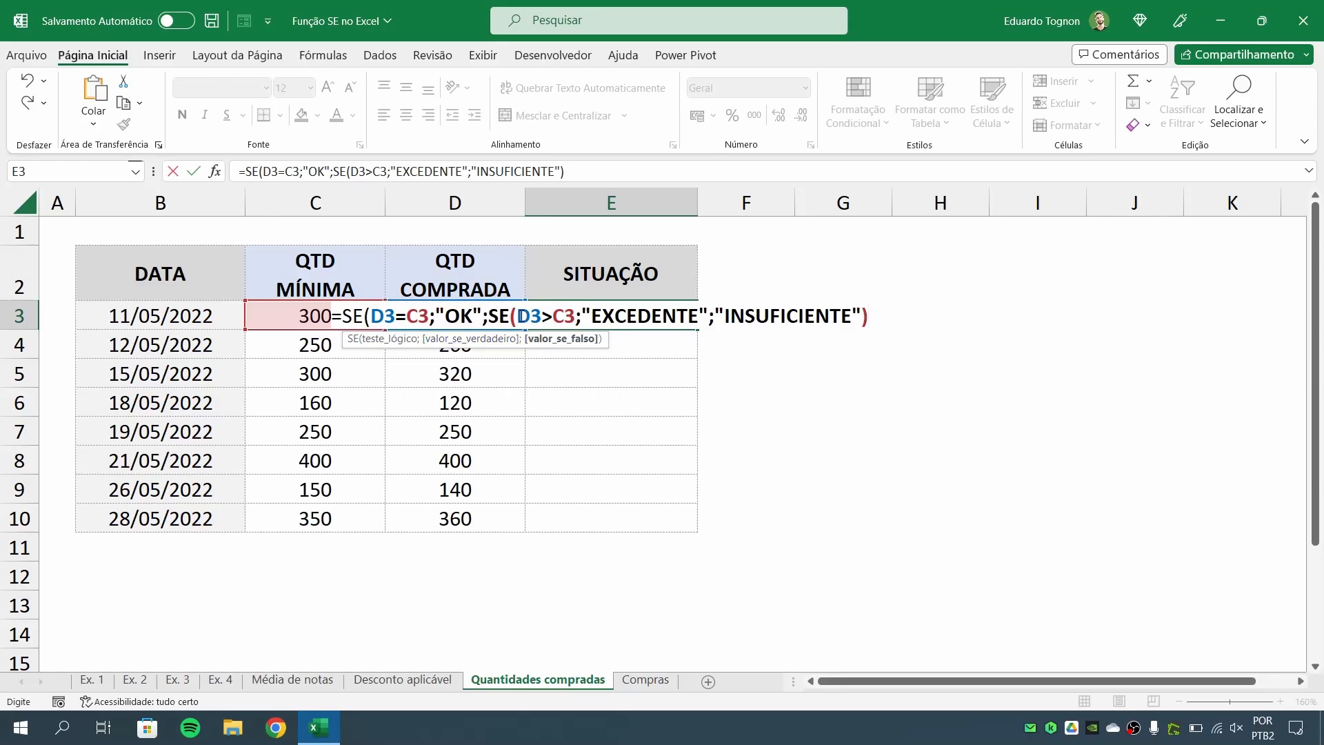
text())
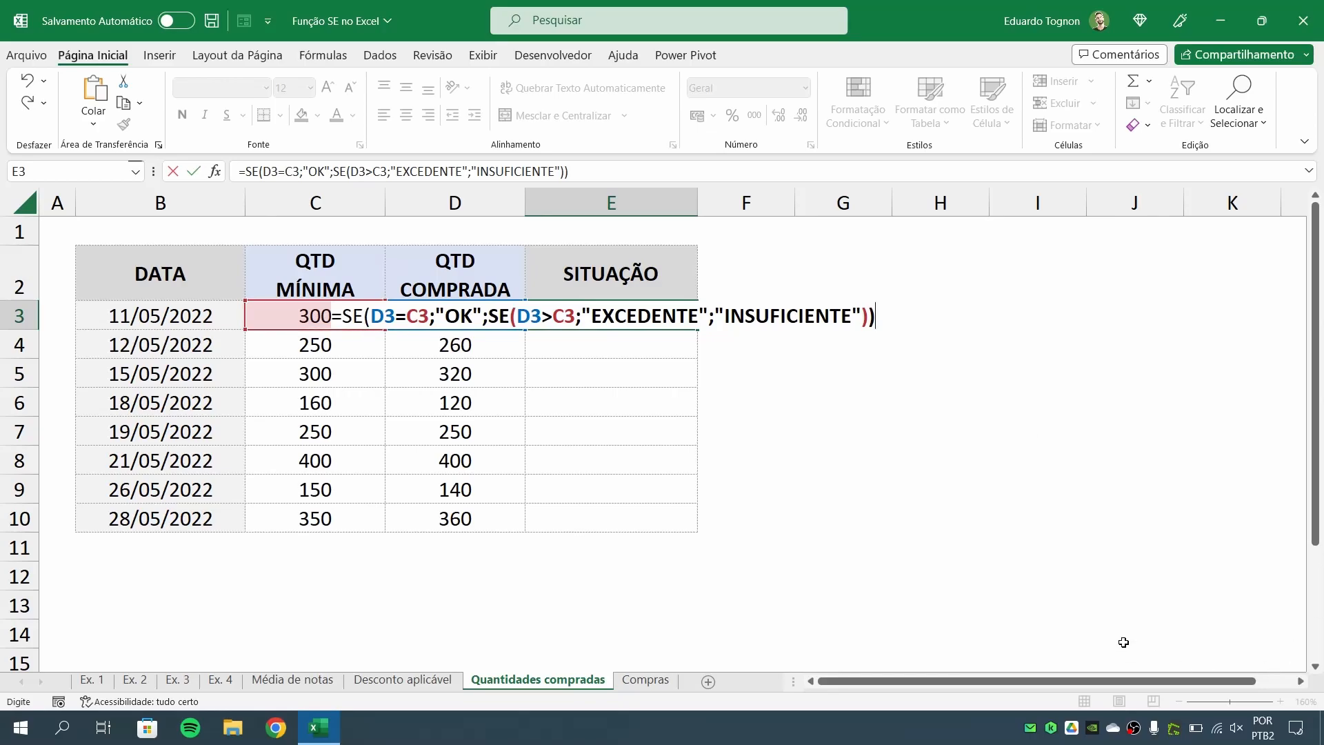
key(Return)
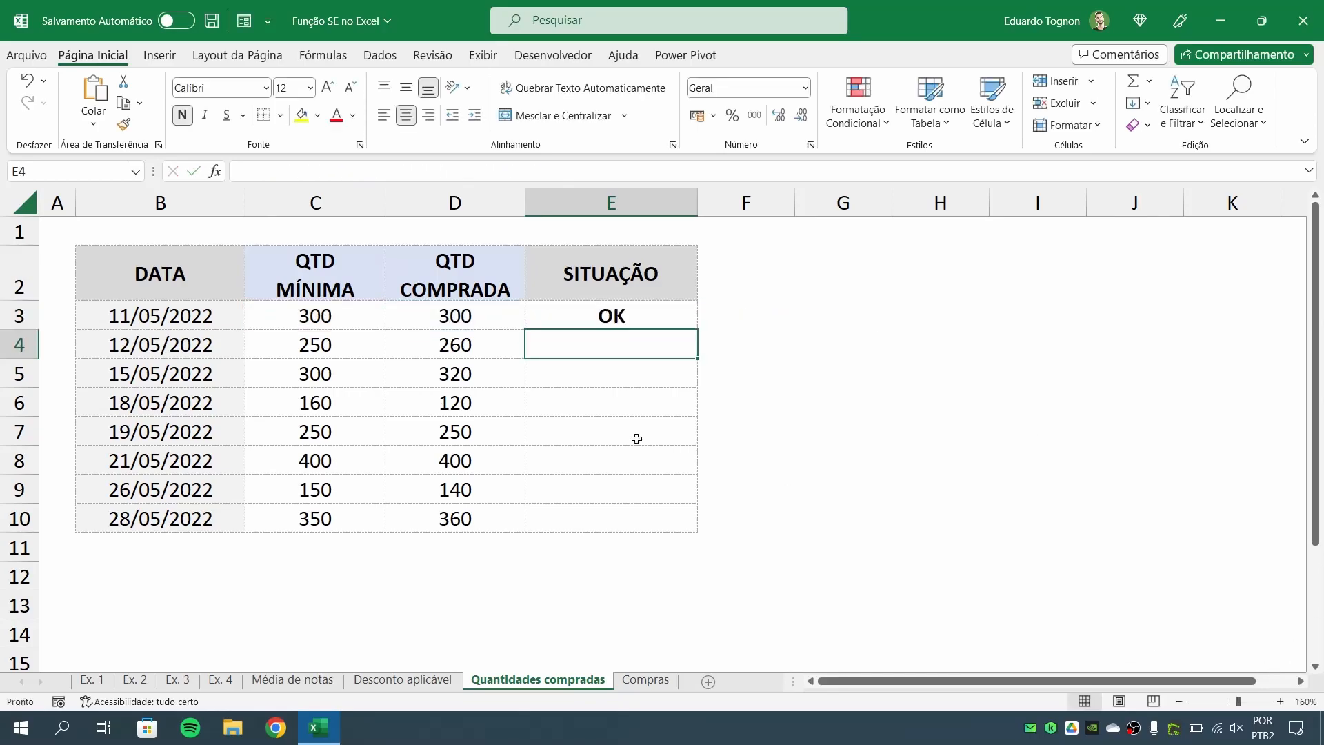
click(600, 315)
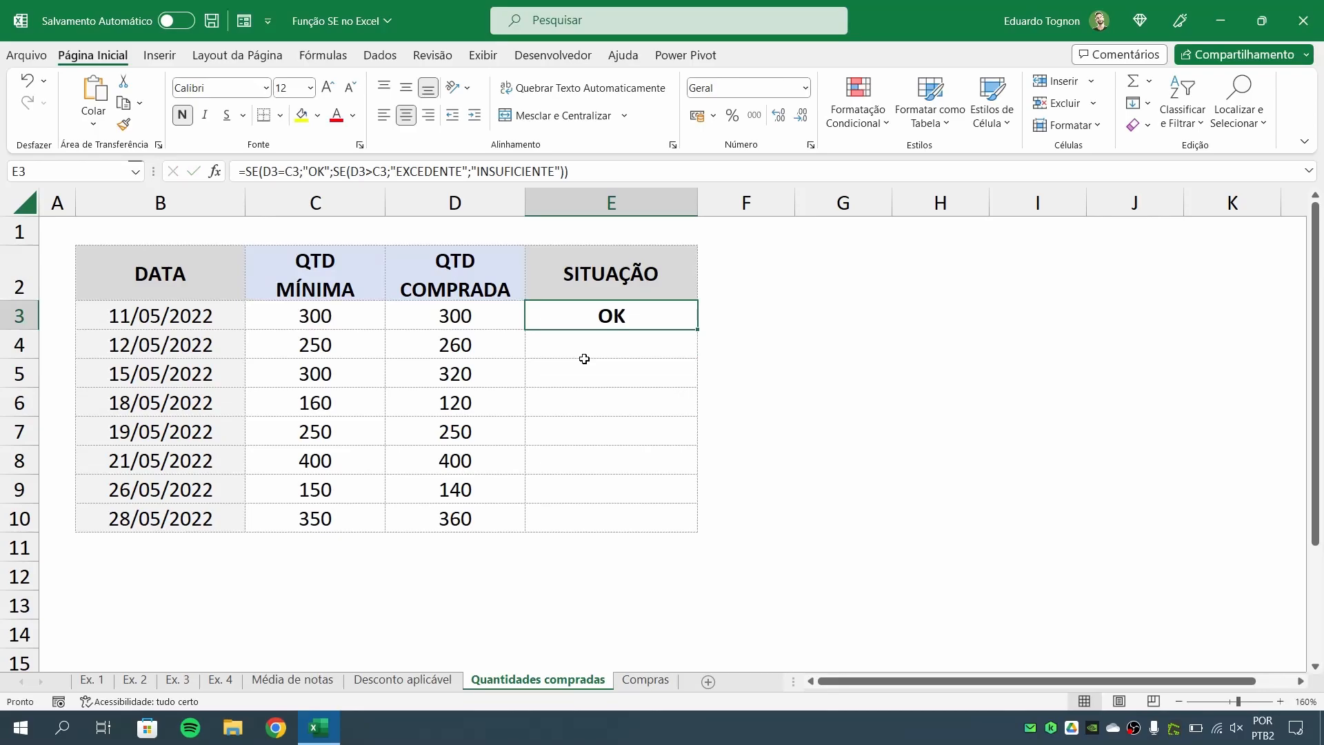
drag(697, 331, 644, 528)
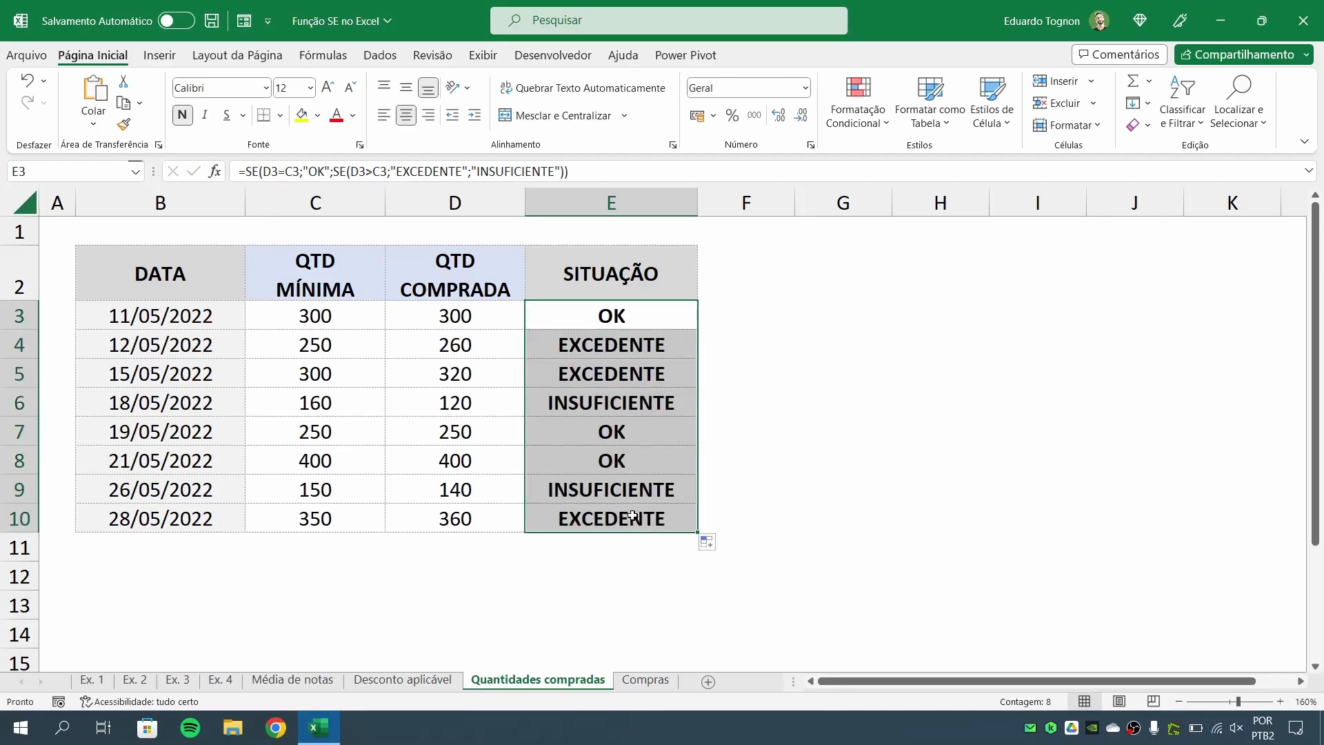
Compare the purchased and minimum quantities with SITUAÇÃO in rows 4 and 6, and compare the quantities in row 5
click(598, 346)
click(456, 343)
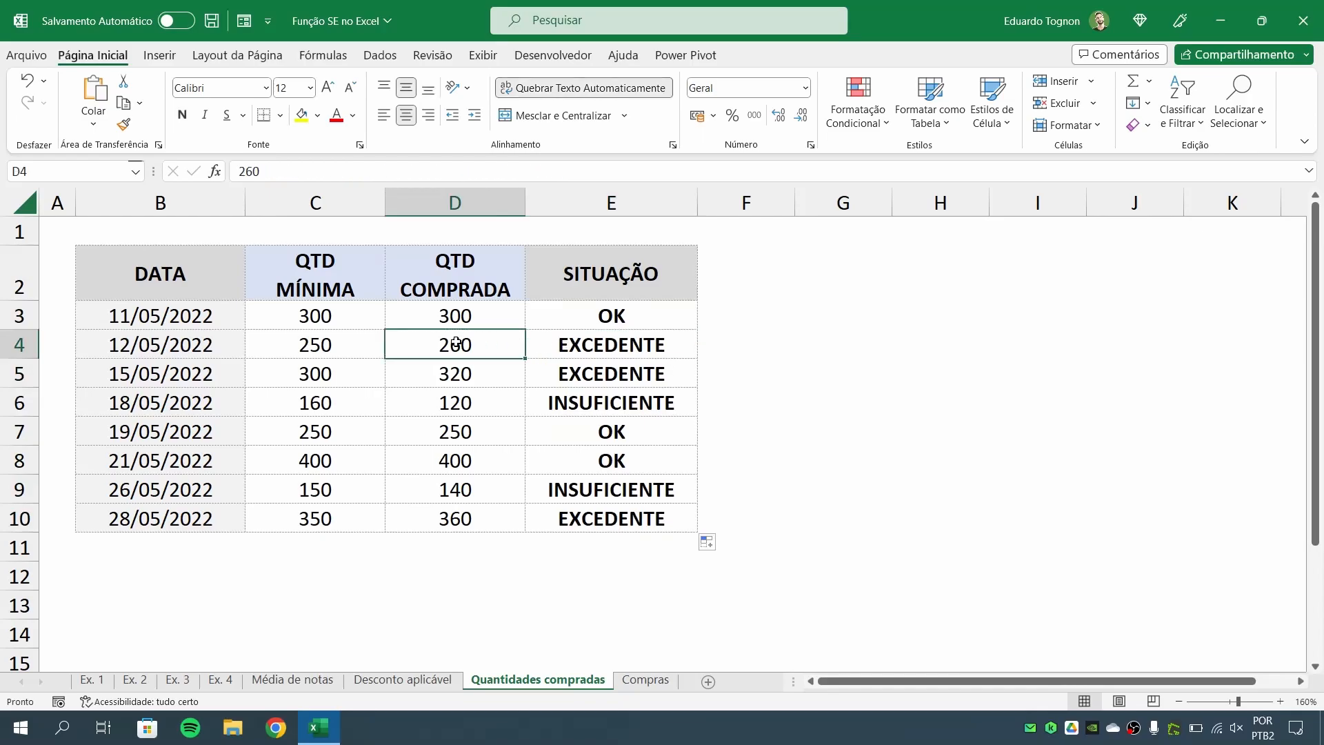
click(308, 343)
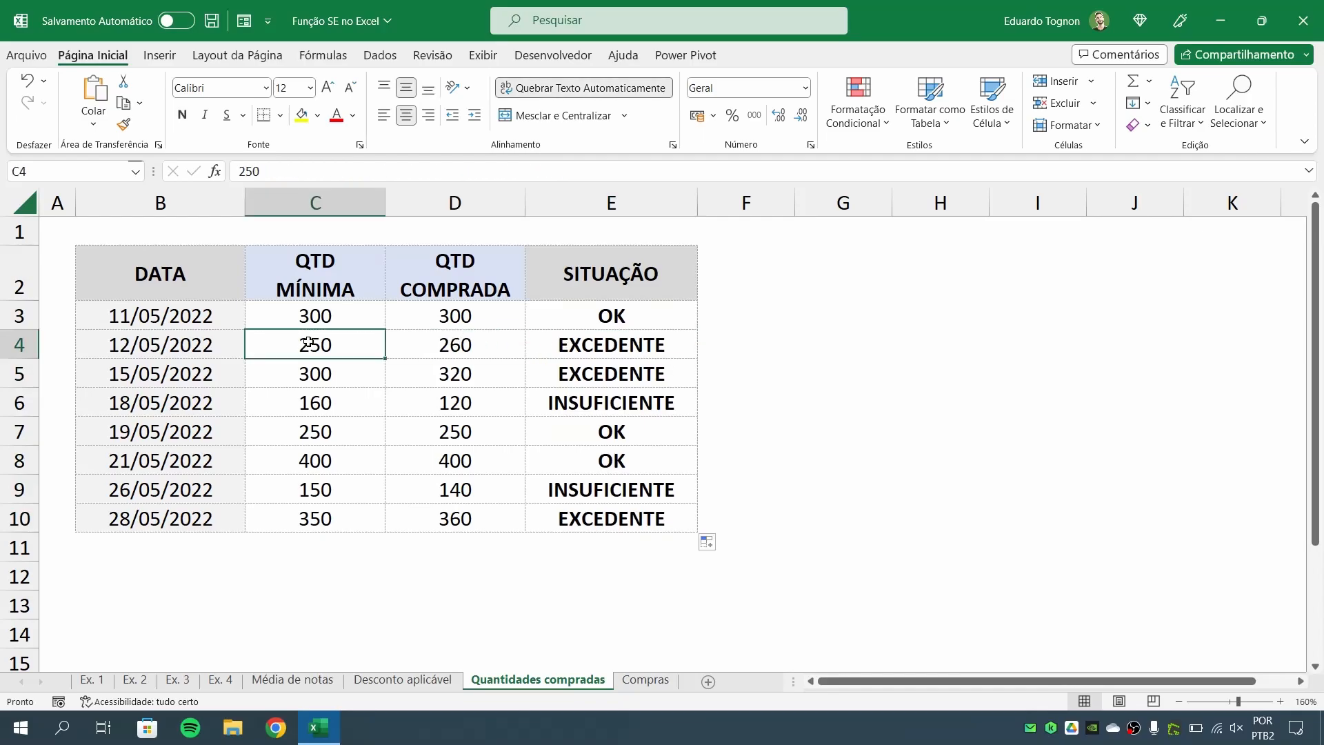
click(594, 414)
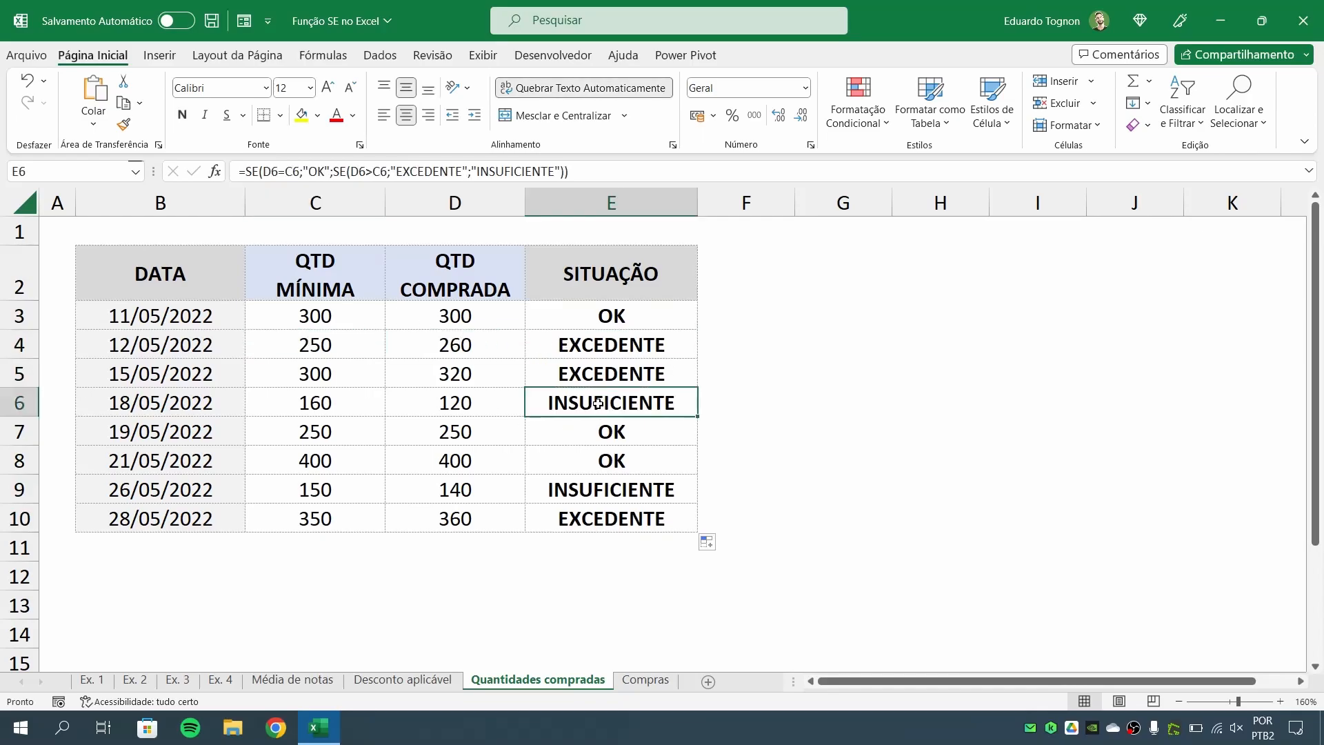
click(460, 407)
click(314, 402)
click(607, 406)
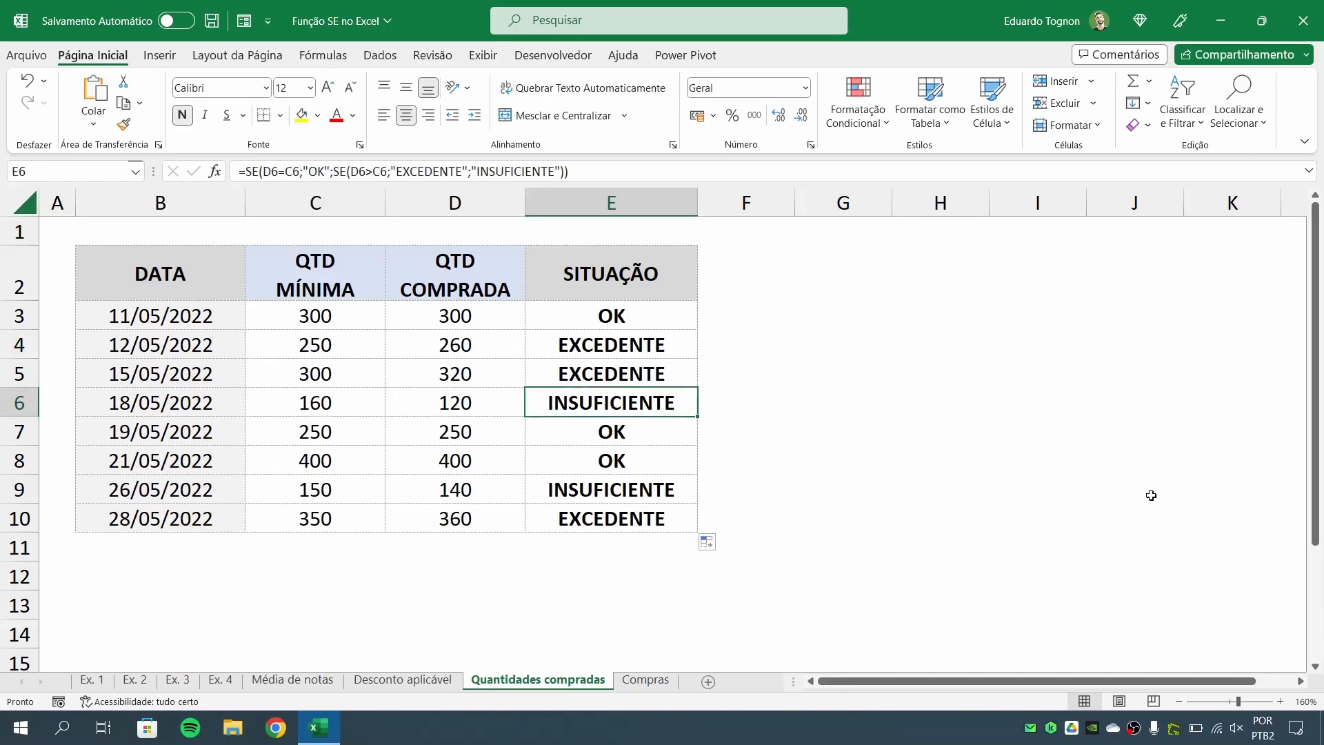
click(478, 375)
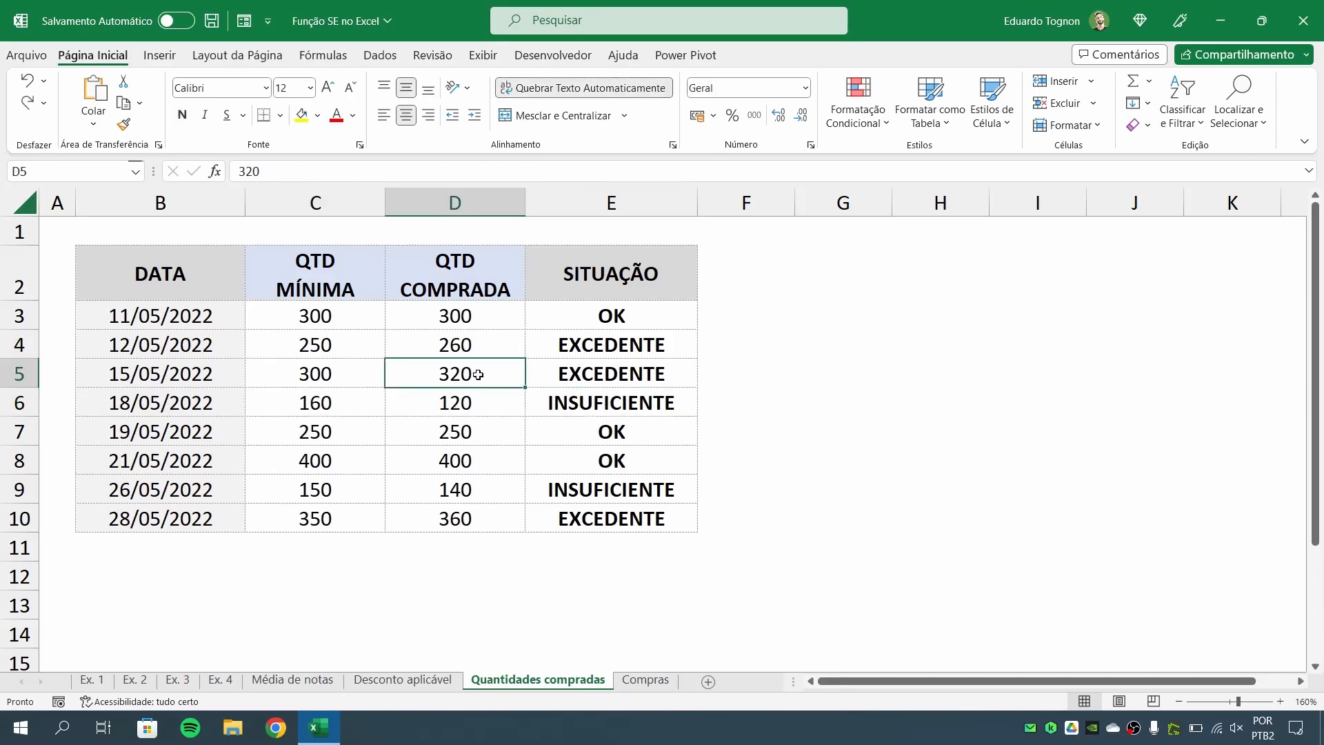
click(301, 372)
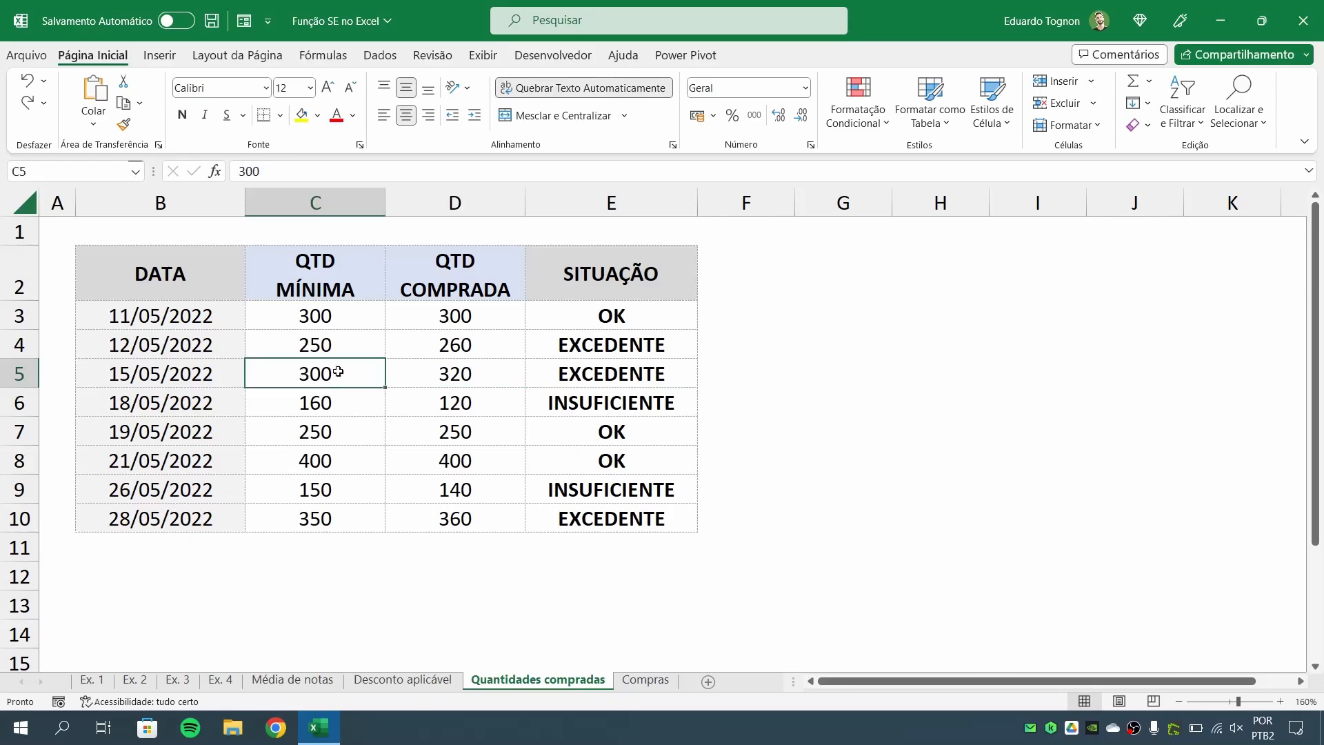
click(491, 373)
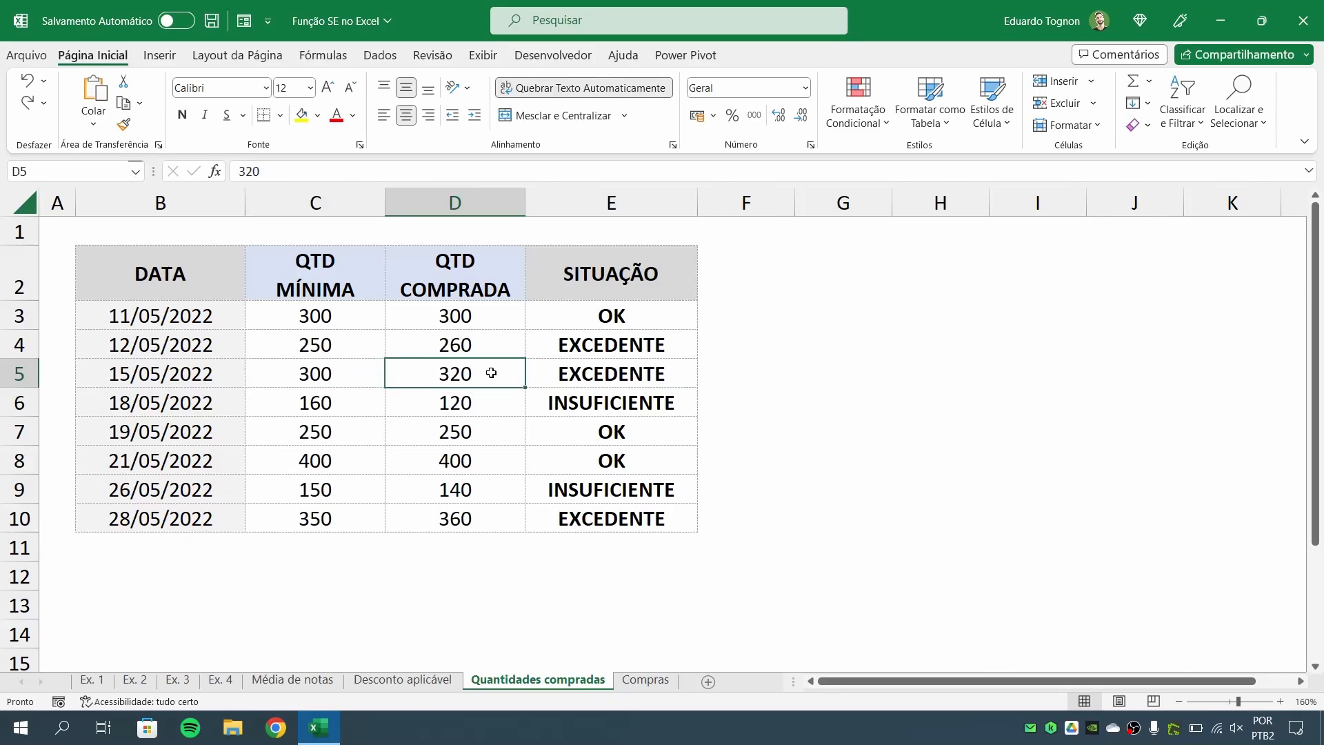
click(353, 371)
Clear the purchased quantity in D5 to check how SITUAÇÃO in E5 treats a blank, and undo the deletion
click(472, 369)
key(Delete)
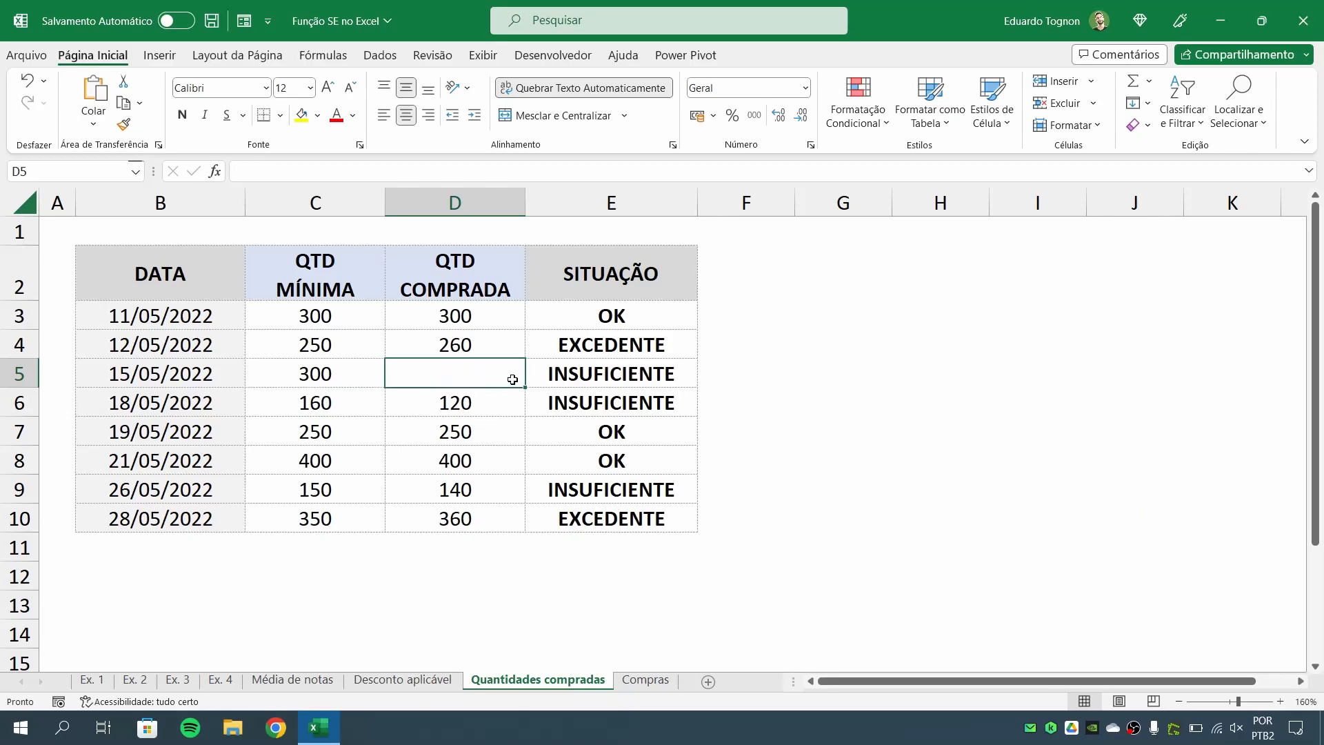
click(544, 377)
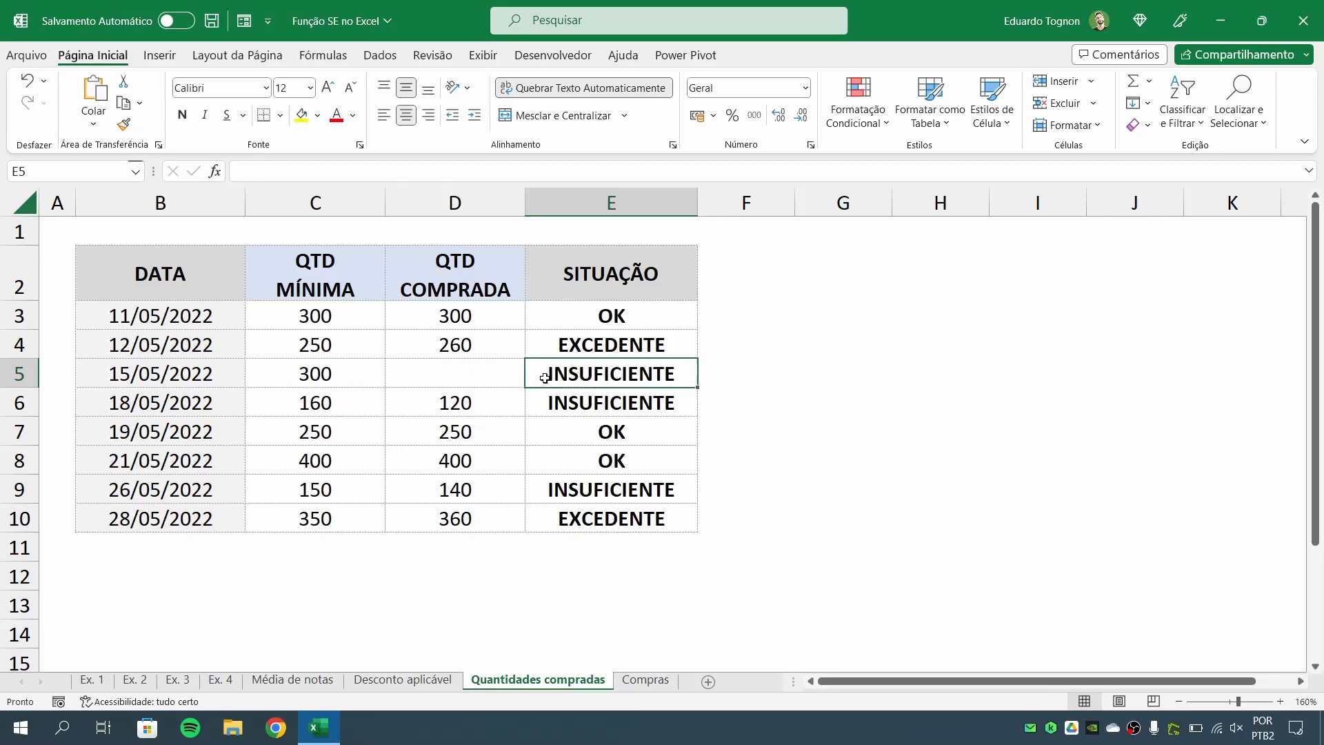
click(452, 372)
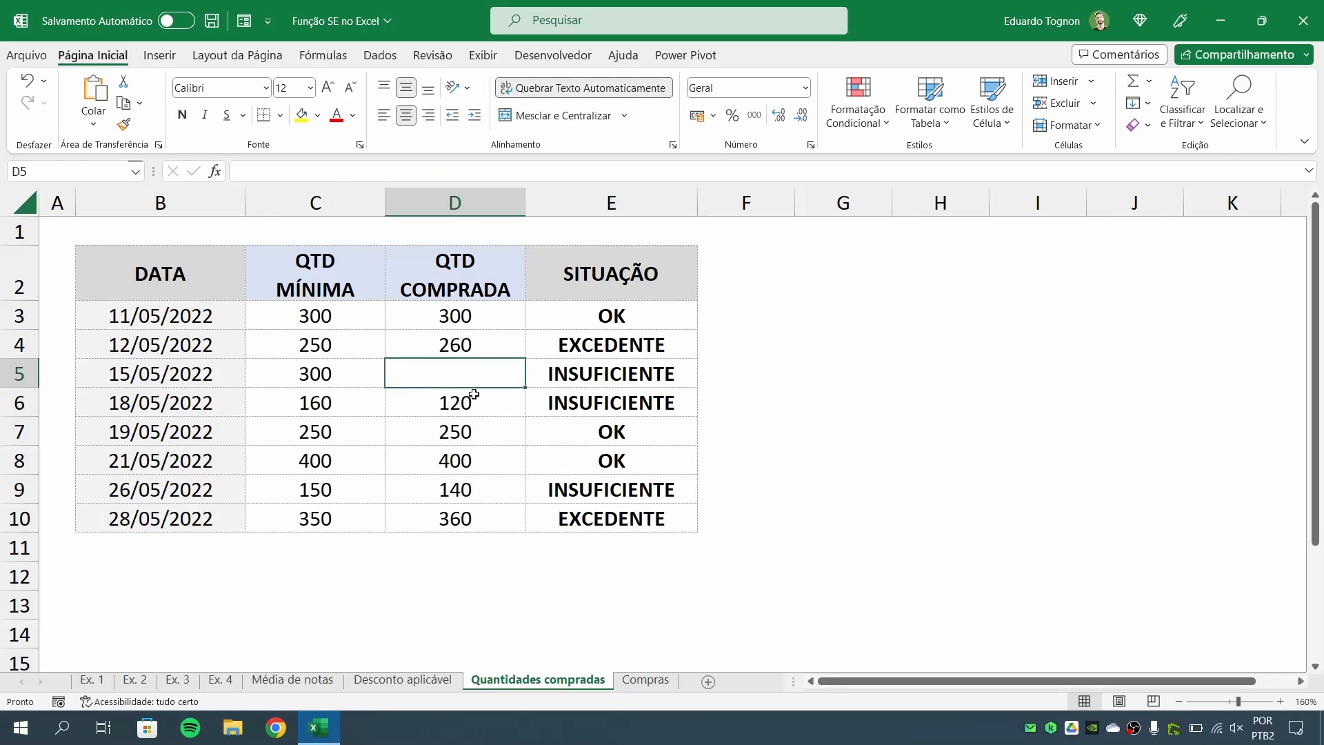
click(572, 376)
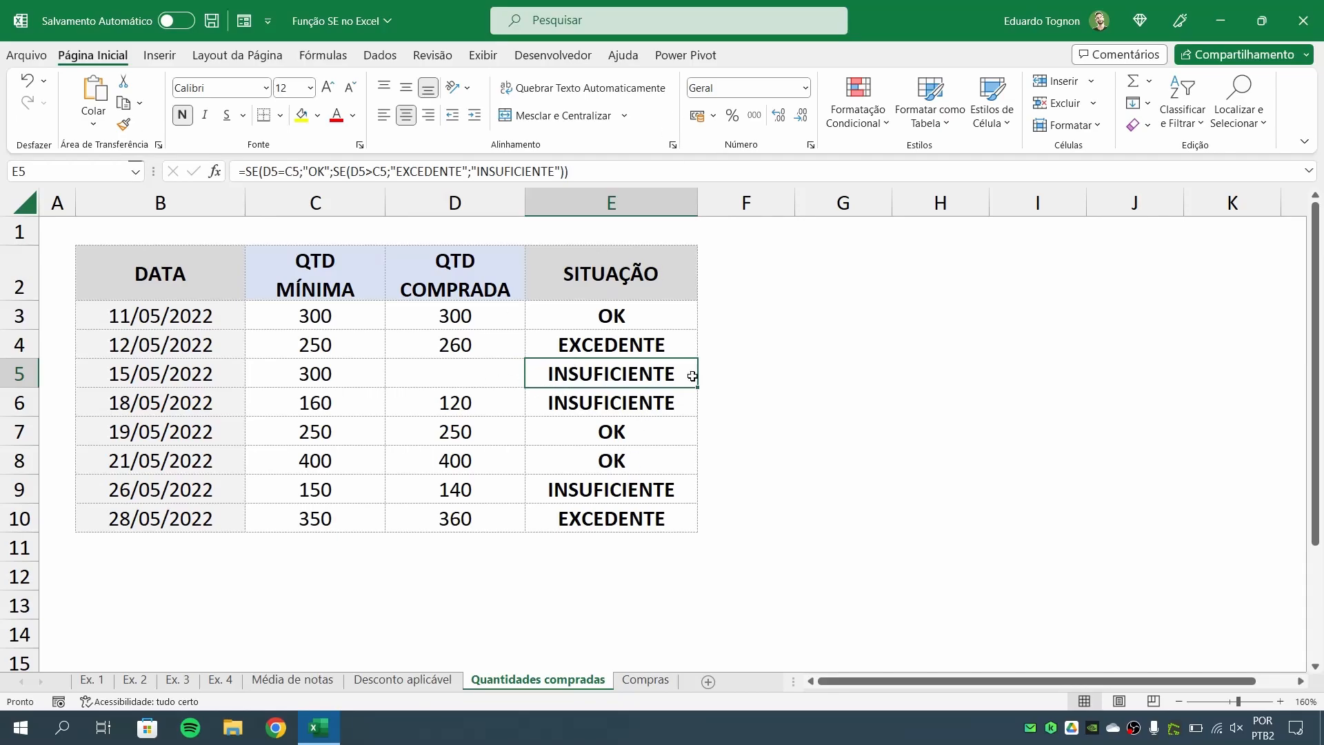
click(466, 390)
click(479, 368)
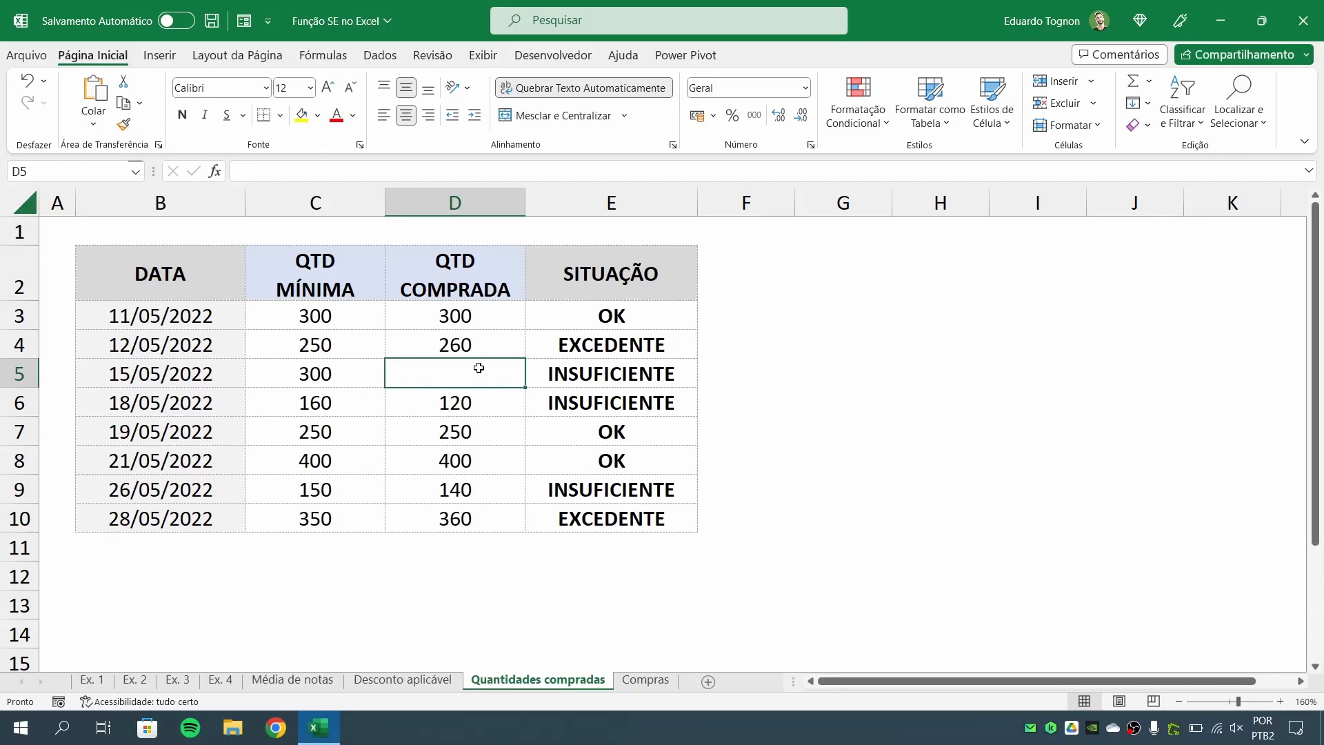
click(27, 80)
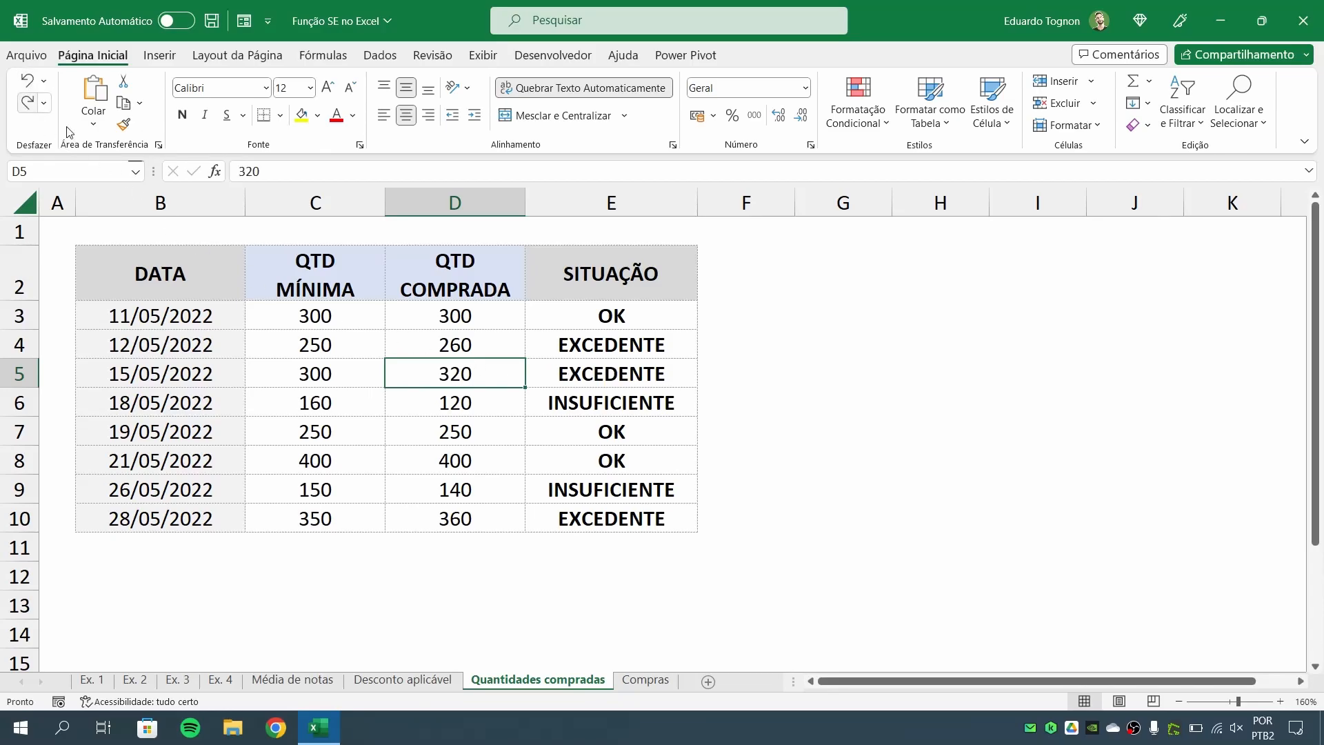
Examine the SITUAÇÃO formulas in E7 and E3 and the QTD COMPRADA column they depend on
click(675, 433)
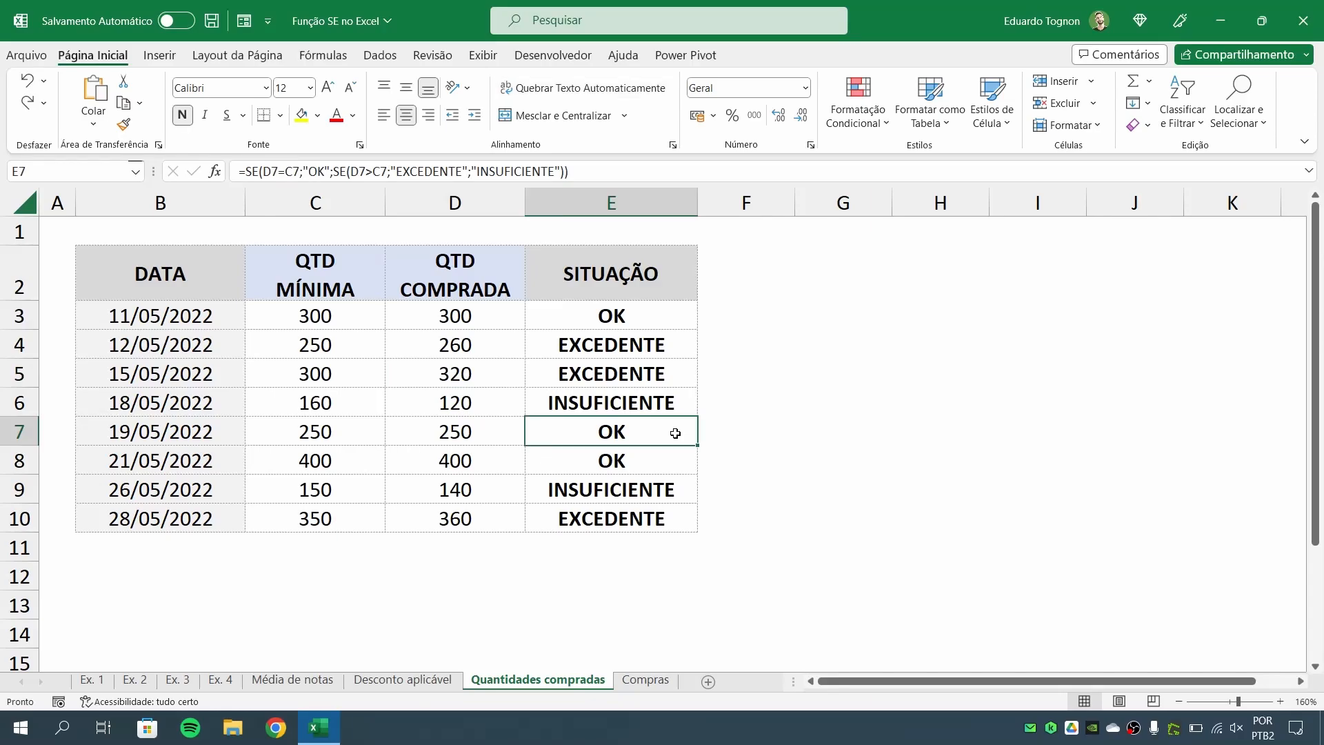
click(473, 204)
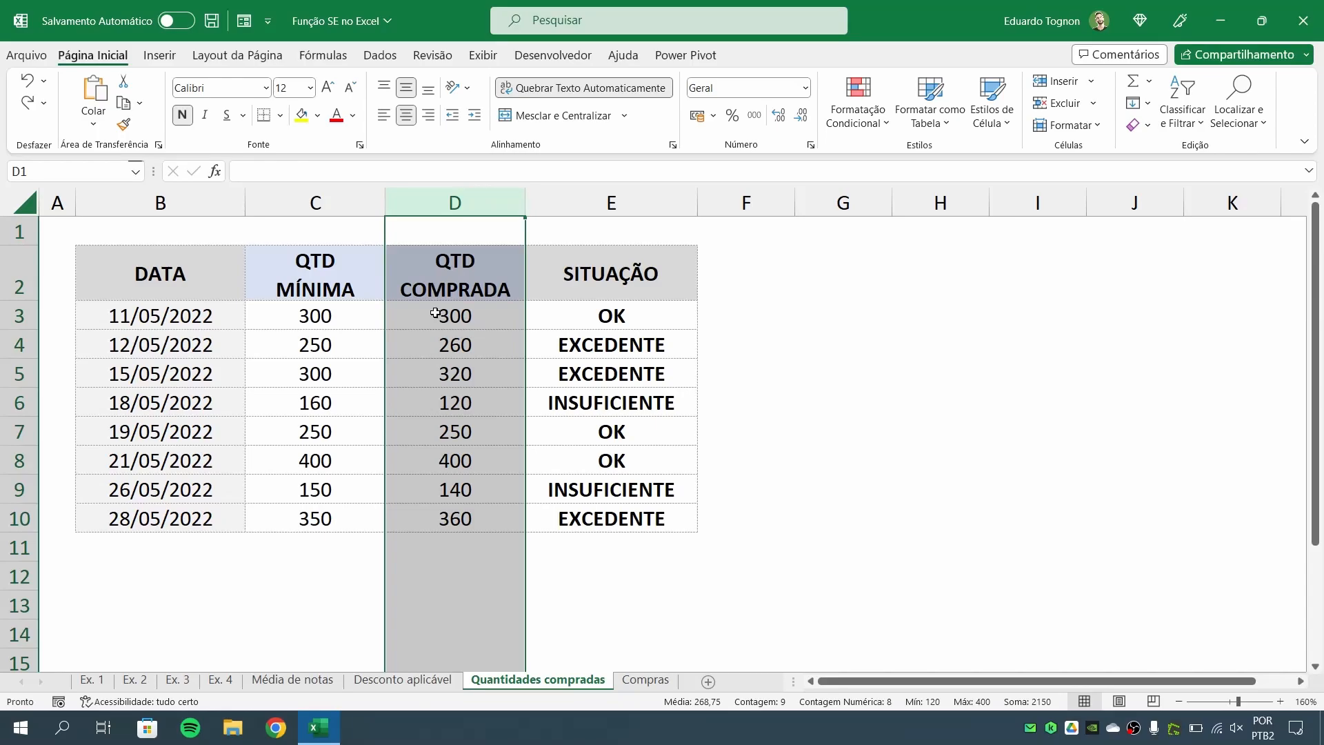
click(639, 327)
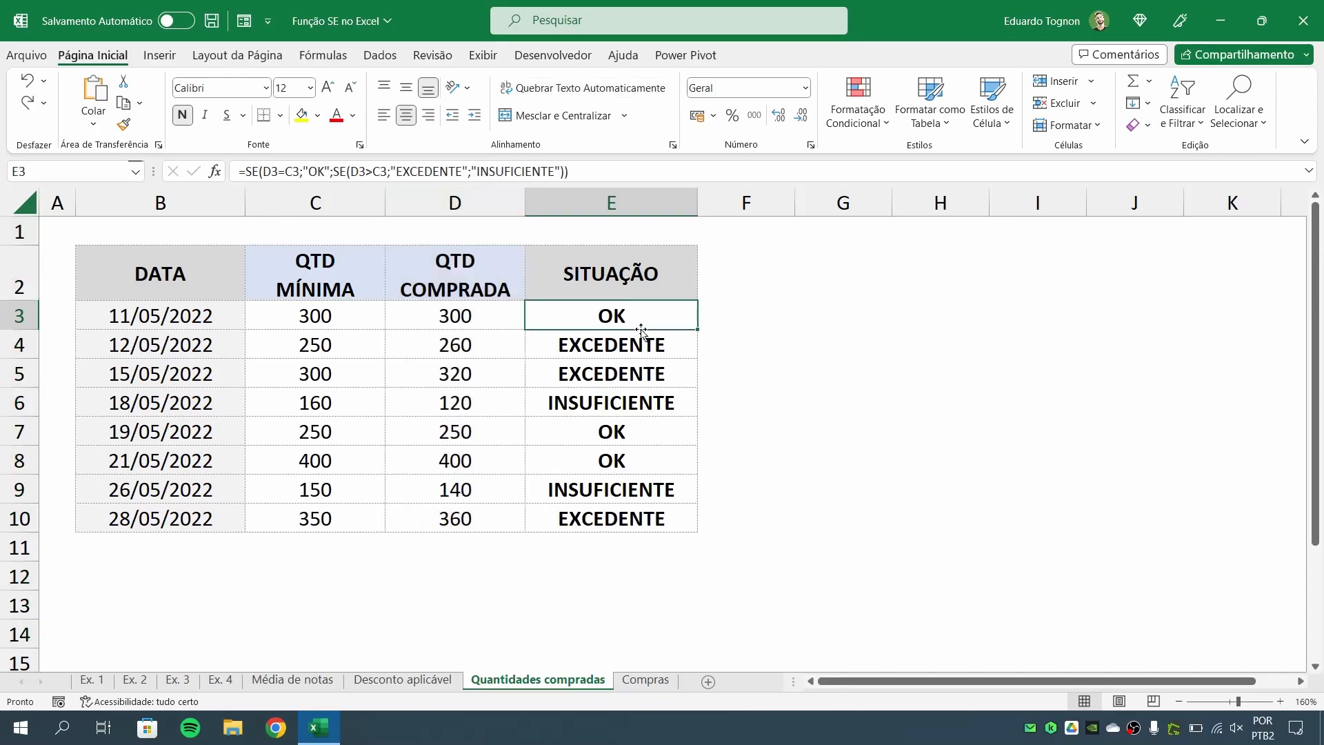
click(447, 315)
click(471, 202)
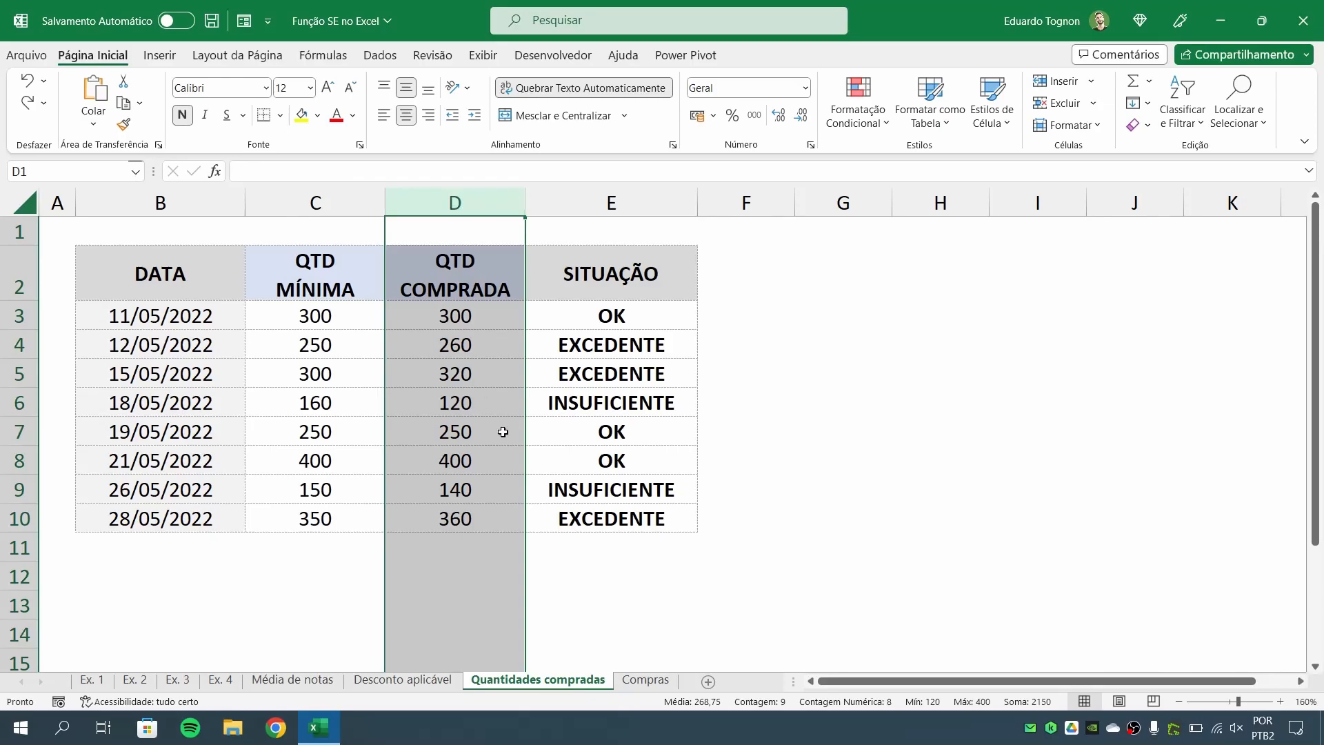
Recheck E5 with the purchased quantity in D5 cleared, undo the deletion and select the SITUAÇÃO column
click(458, 369)
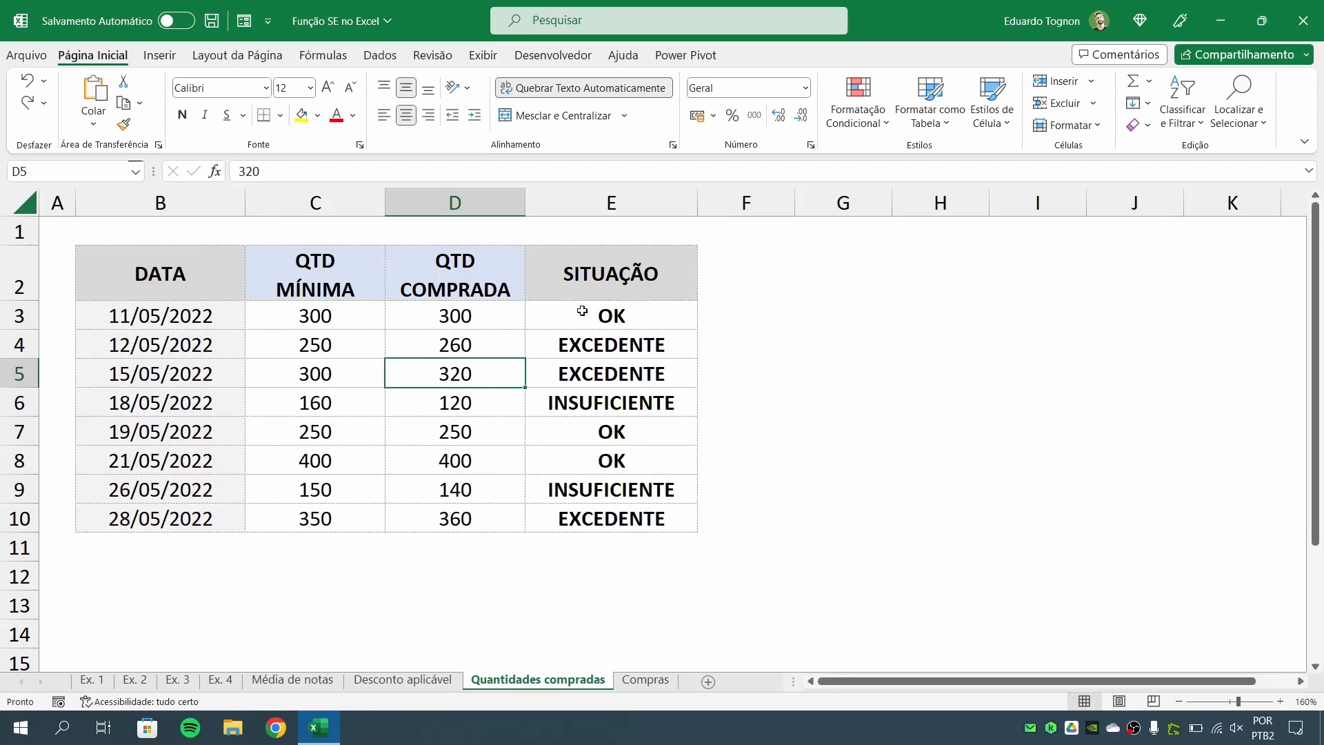
key(Delete)
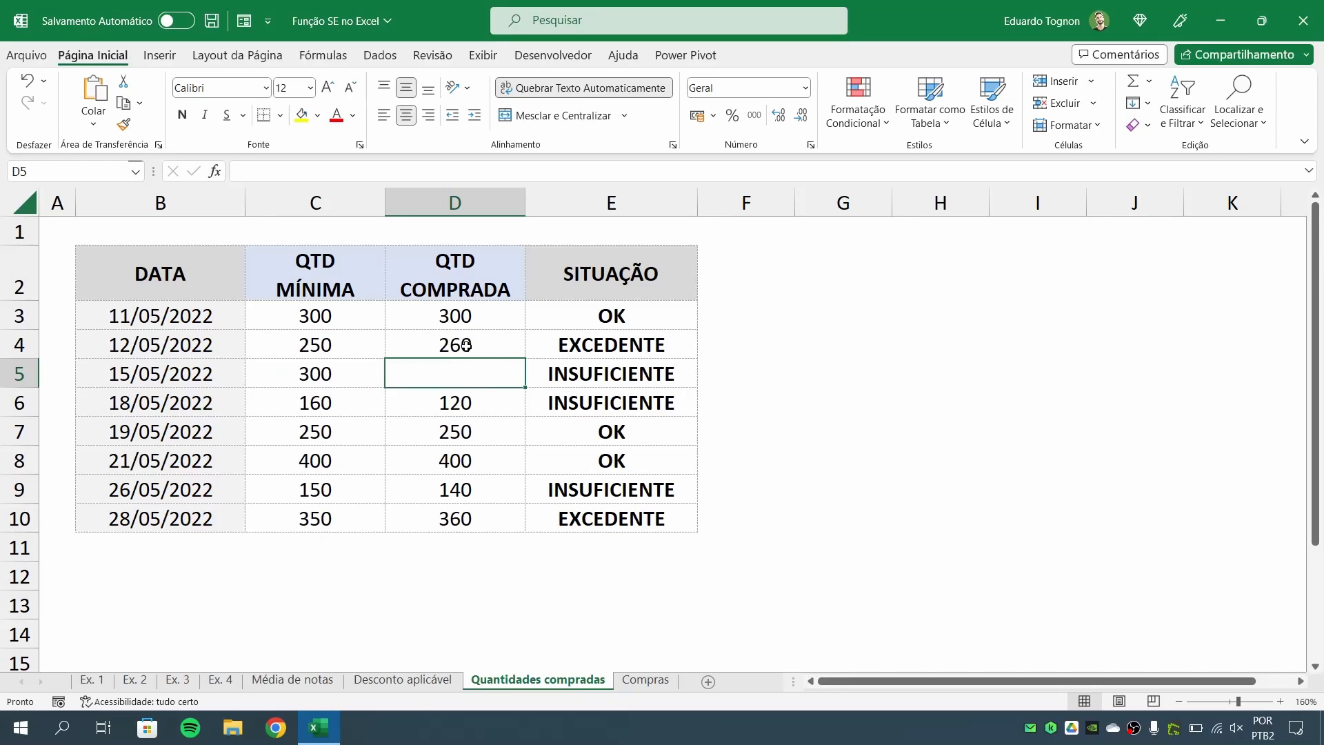
click(691, 373)
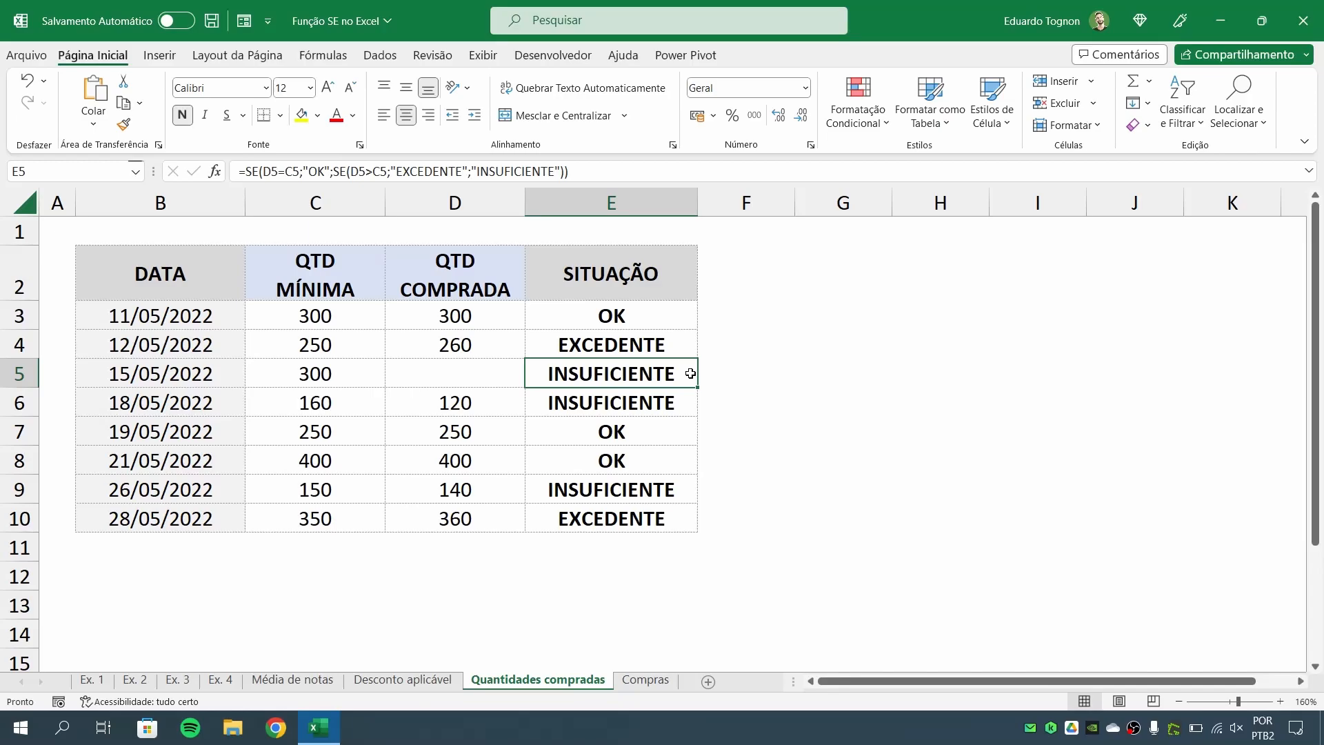
click(27, 80)
click(612, 202)
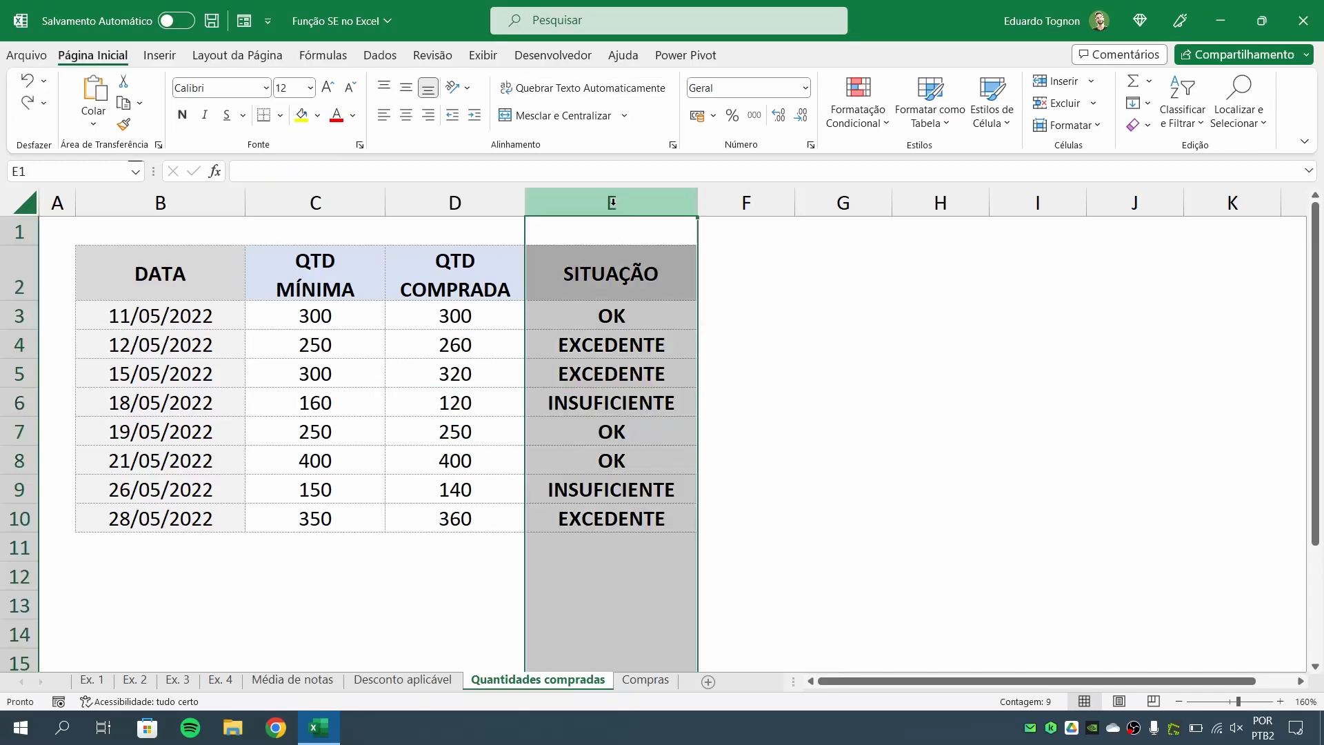
Copy the whole SITUAÇÃO column E into column F, keeping the source column width
click(124, 103)
click(746, 202)
click(95, 126)
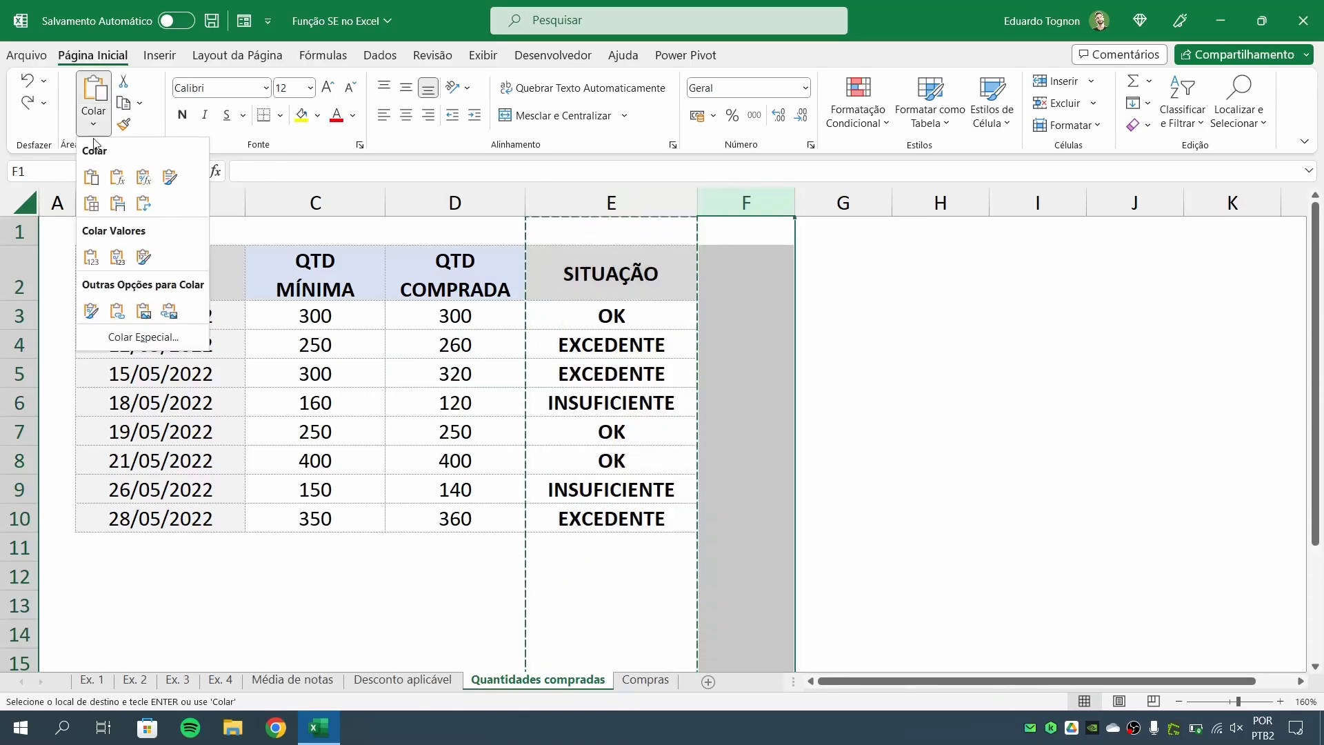
click(123, 208)
click(962, 345)
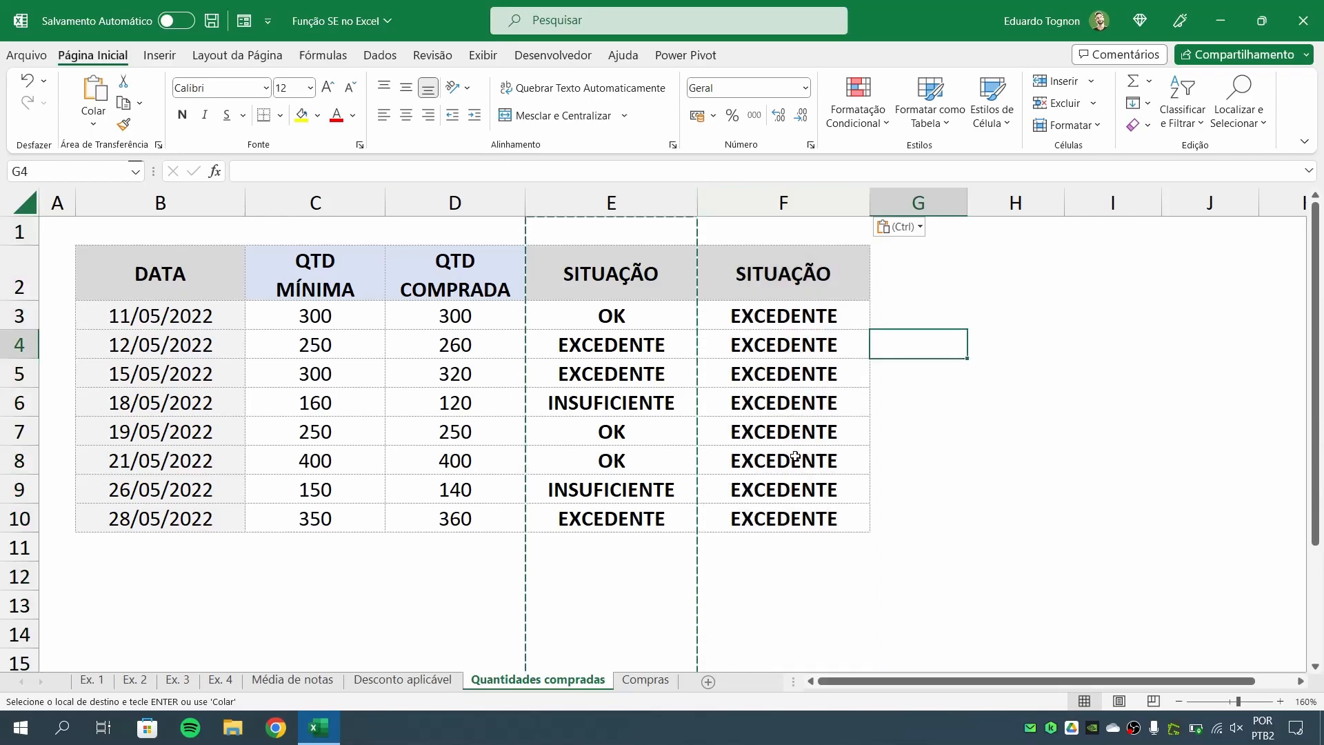
key(Escape)
key(Escape)
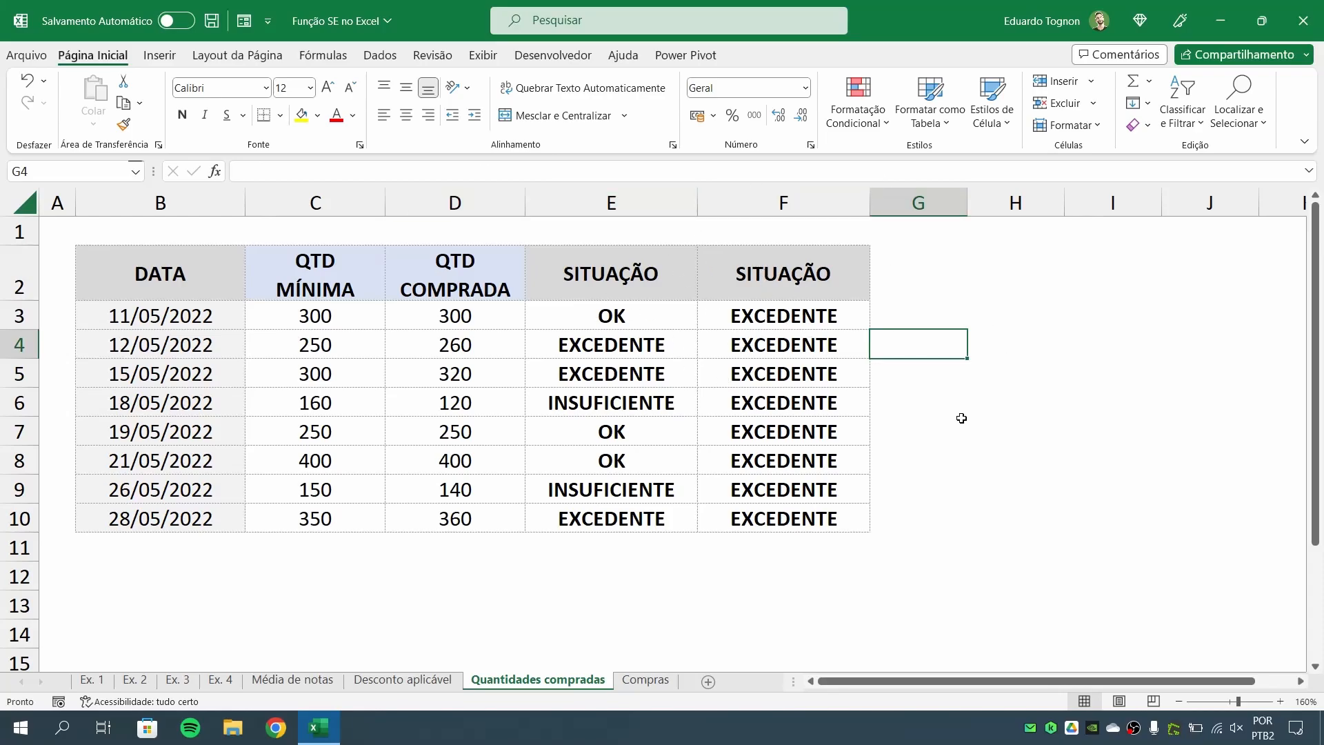
Clear the copied formulas from F3:F10, leaving the second SITUAÇÃO header in place
drag(827, 316, 774, 533)
click(837, 429)
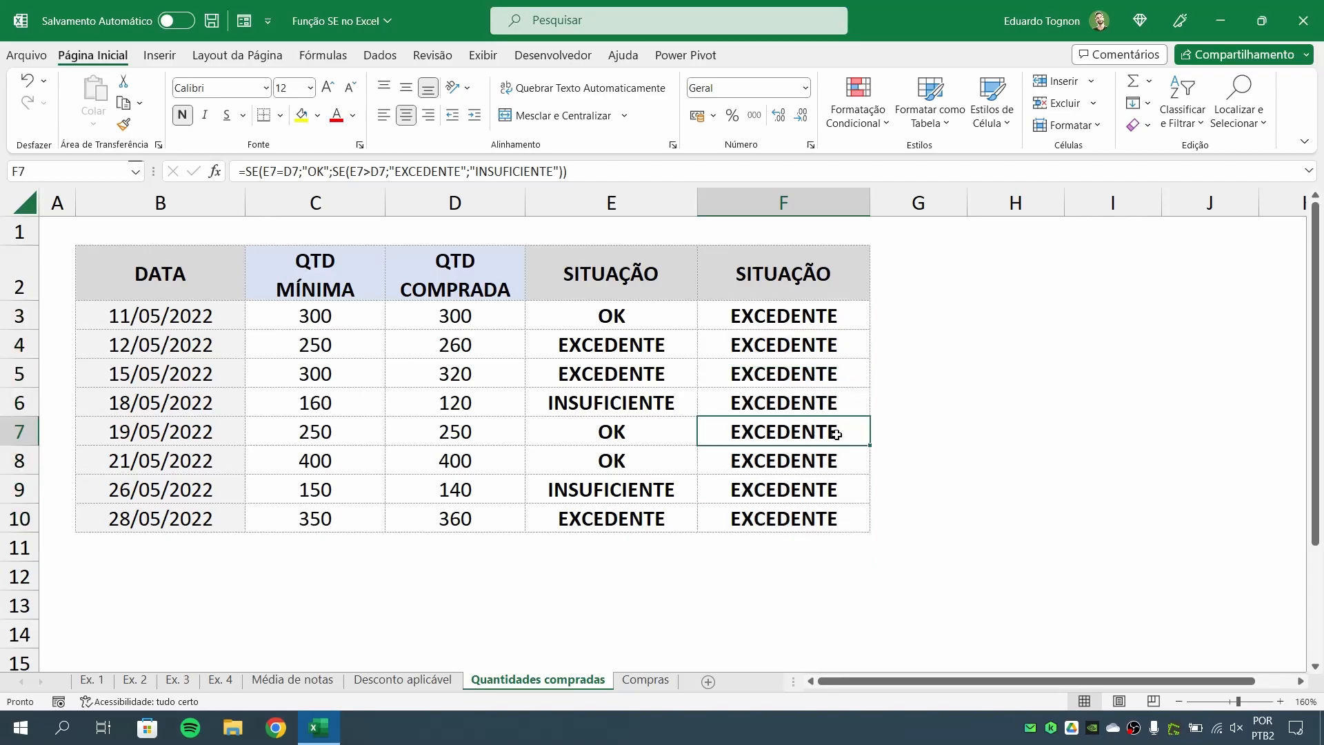
drag(811, 319, 792, 511)
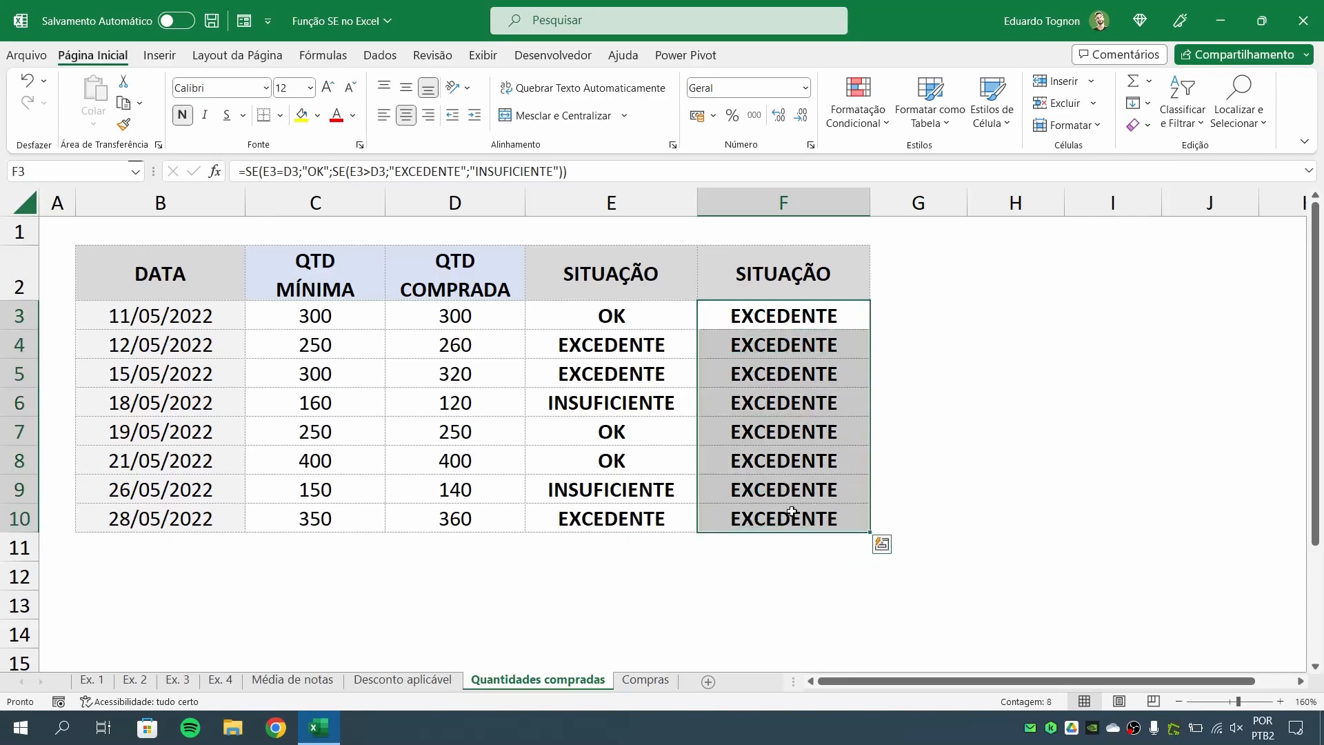
key(Delete)
click(936, 488)
Start an SE formula in F3 that tests D3="" and returns "" when the purchased quantity is blank
click(788, 309)
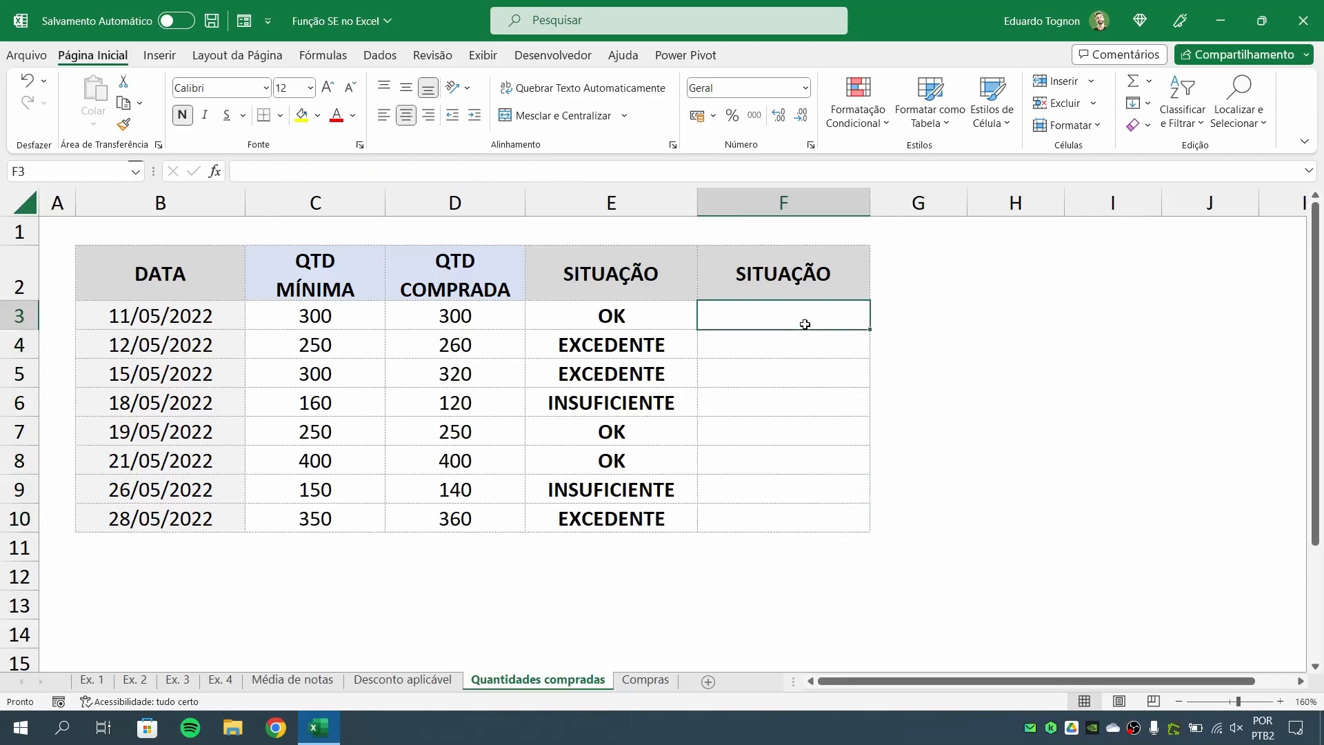
text(=SE)
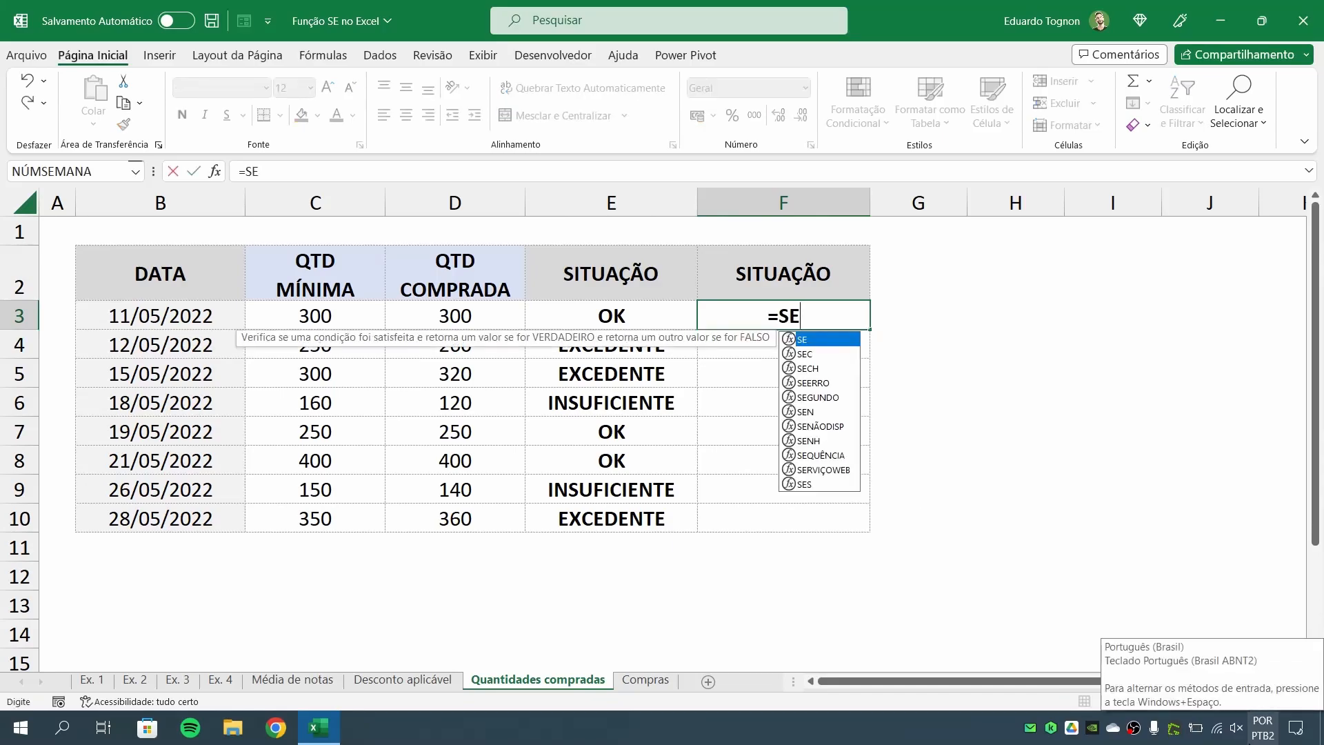
text(()
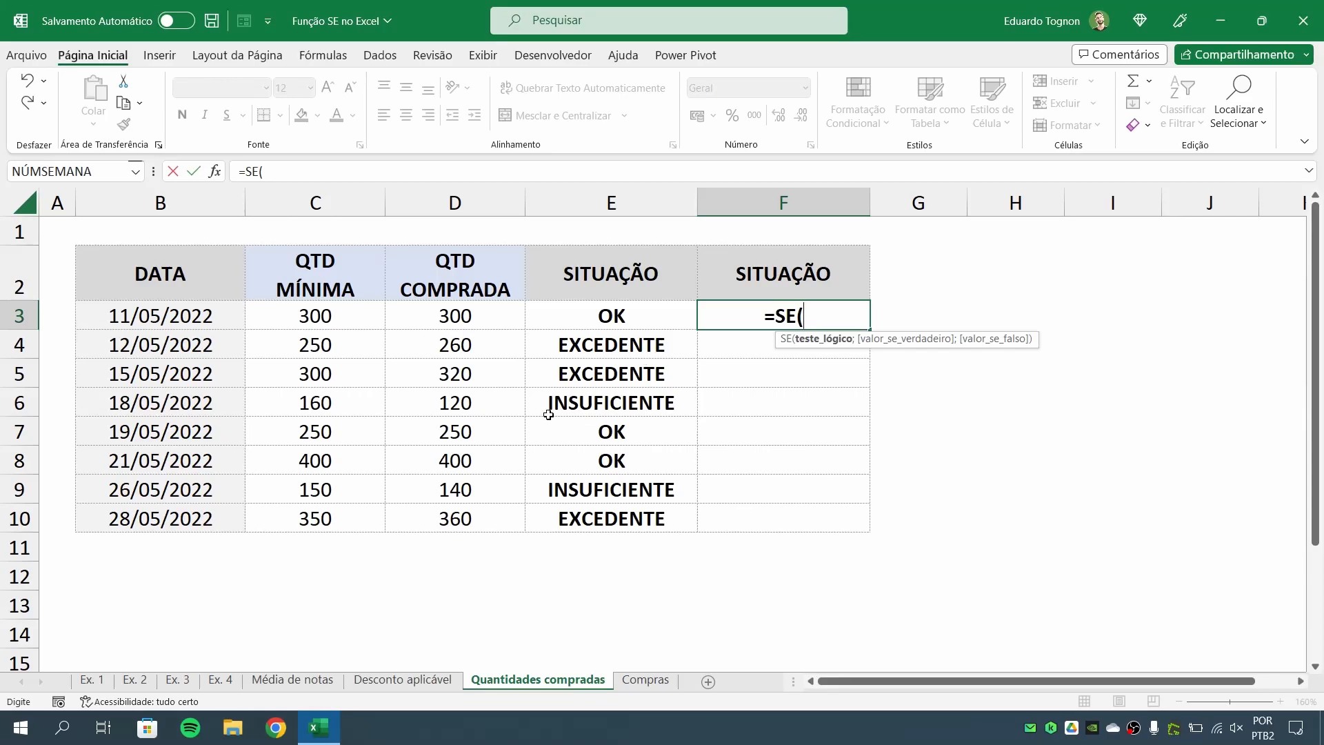
click(467, 316)
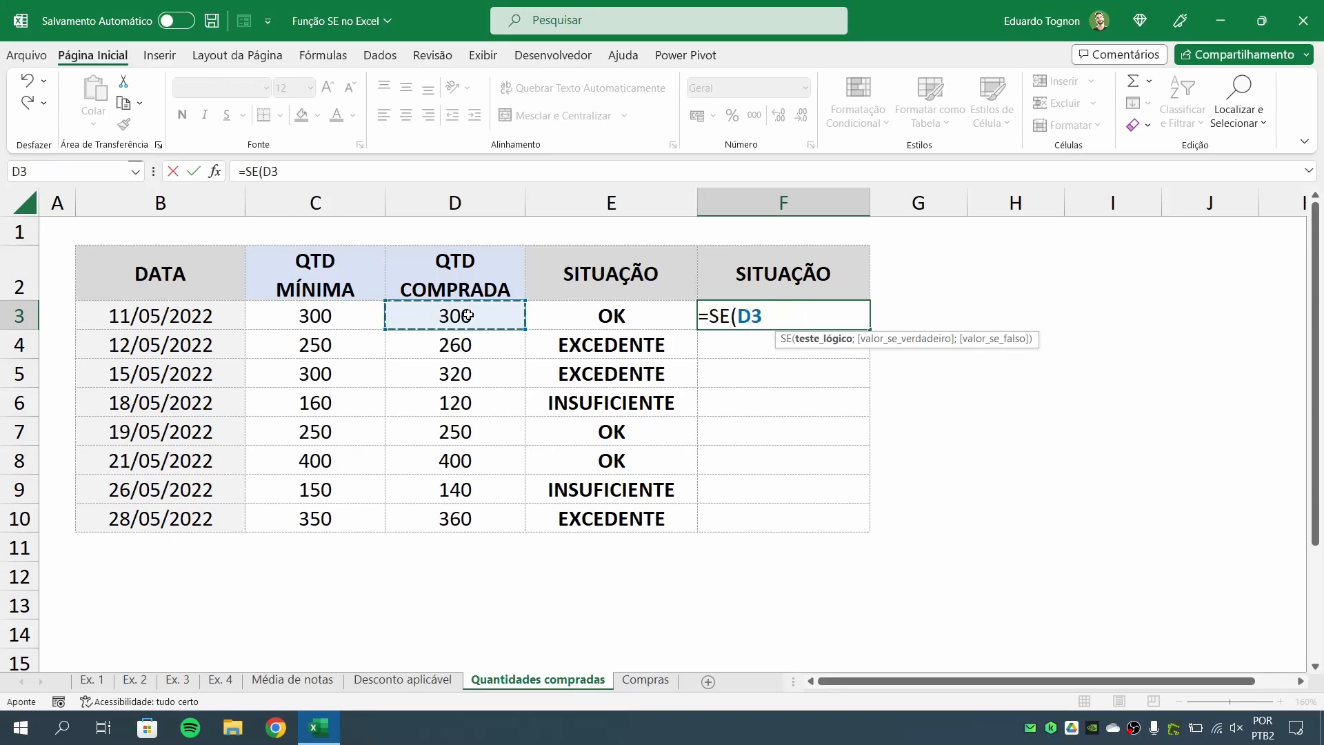
text(="")
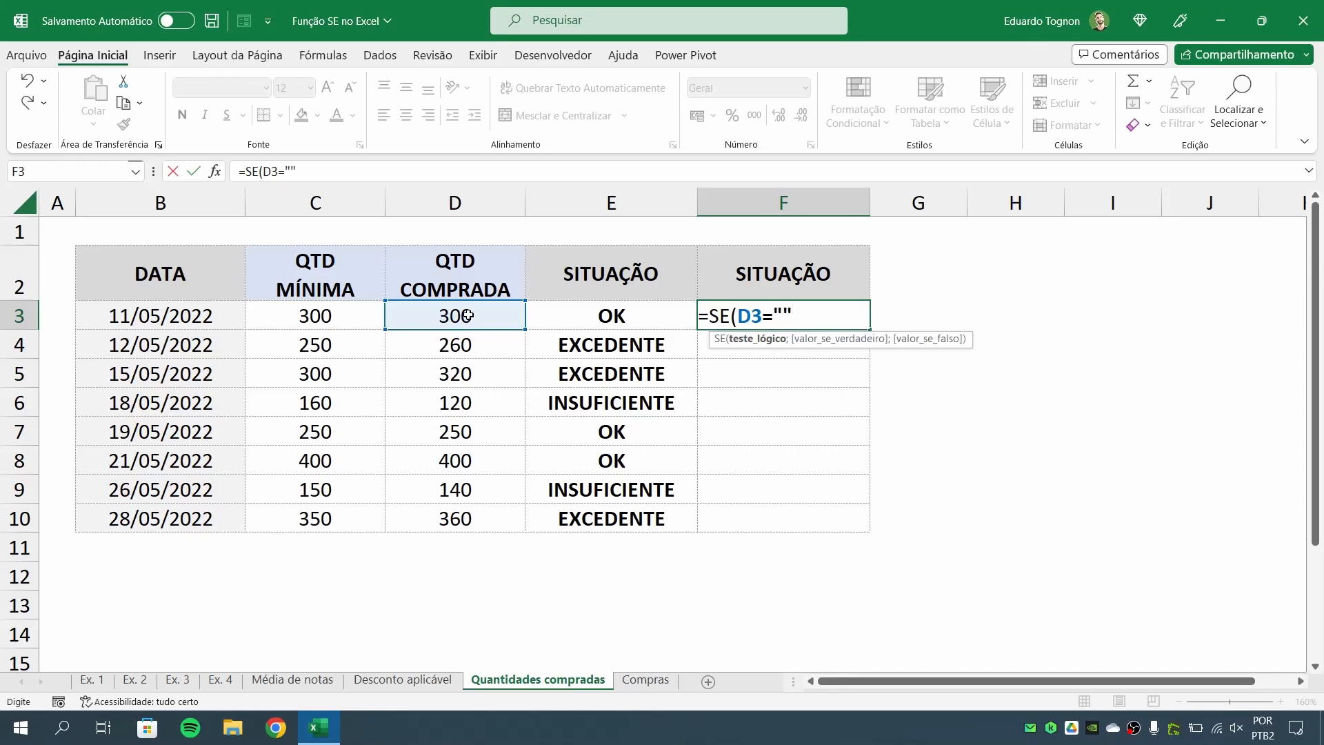
text(;)
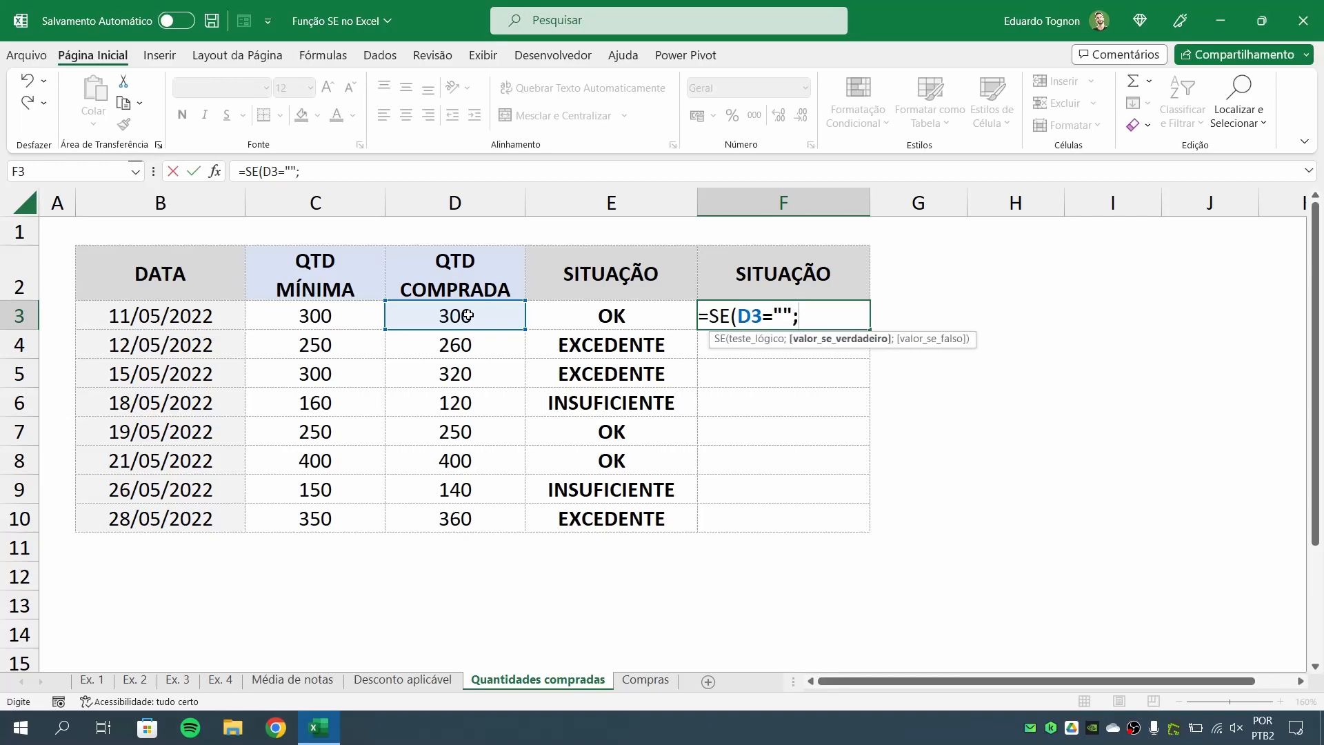
text("")
text(;)
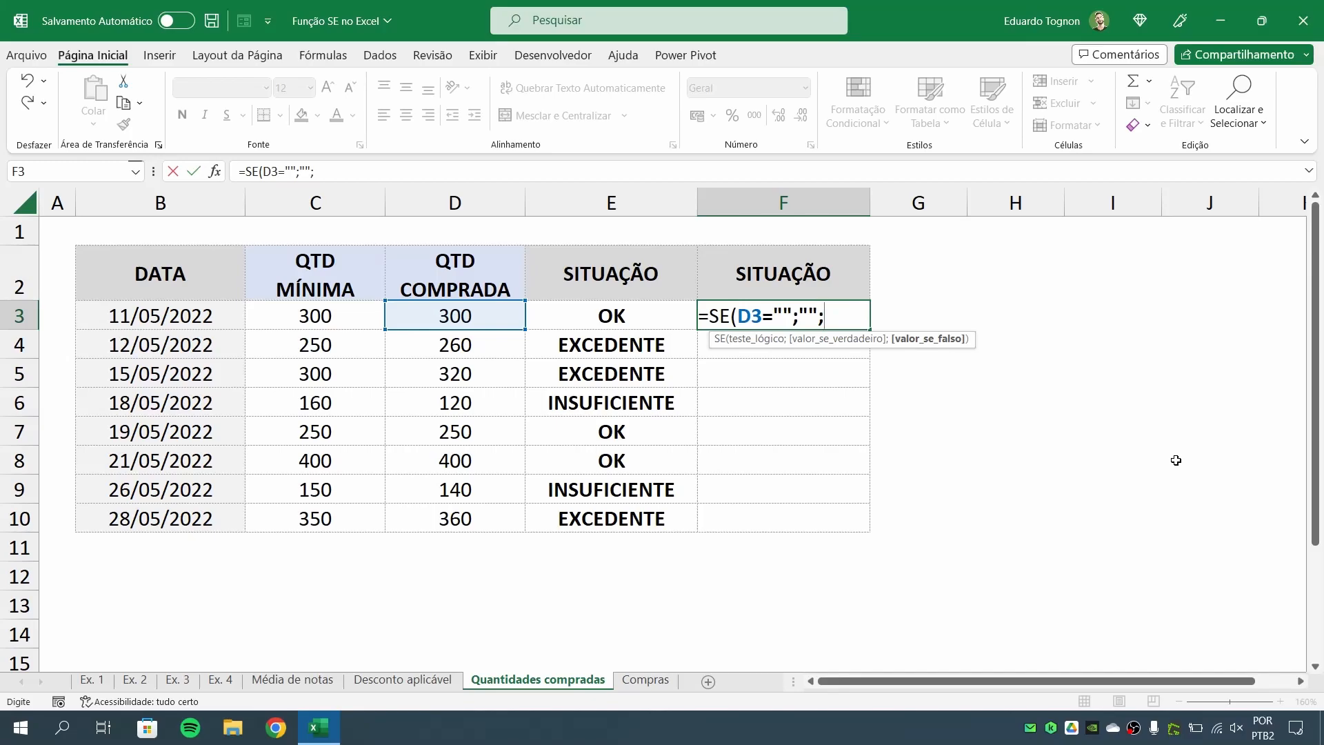
Nest a second SE in the F3 formula that tests D3=C3 and returns "OK"
text(SE()
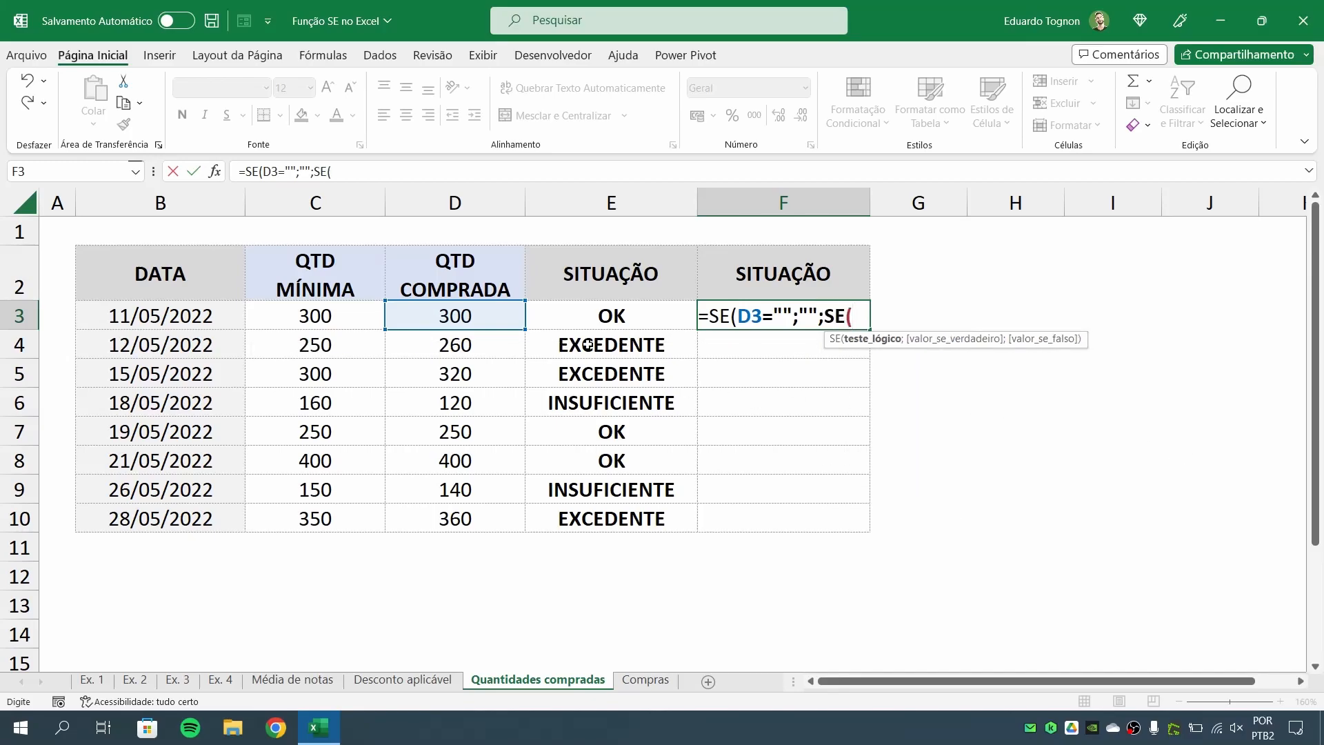
click(485, 314)
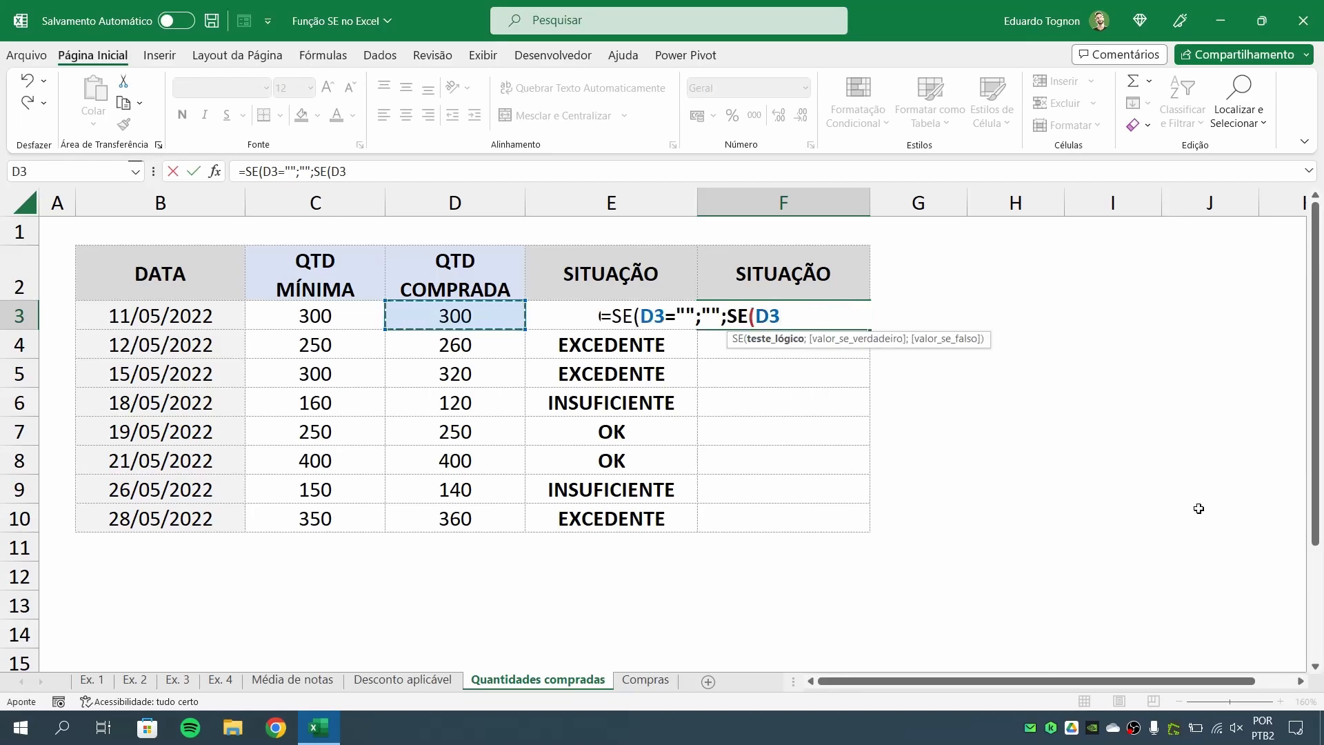
text(=)
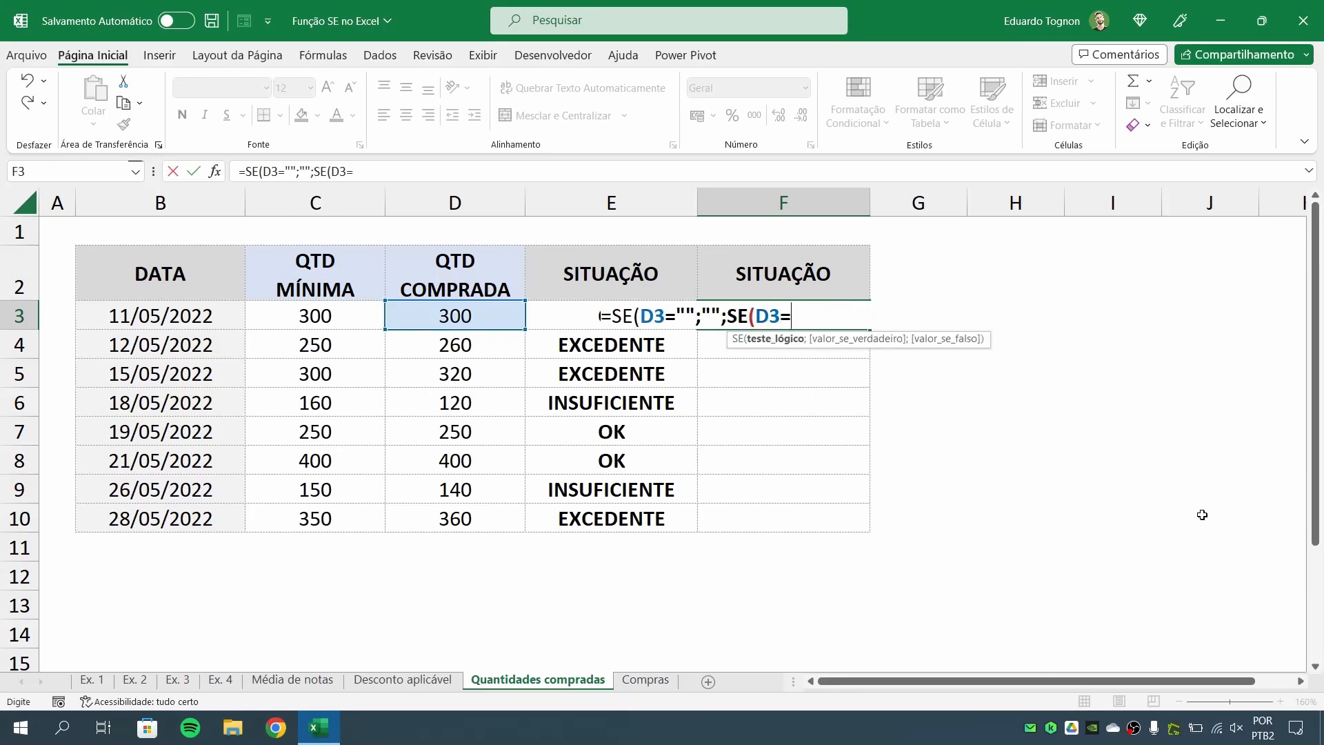
click(340, 306)
text(;"OK";)
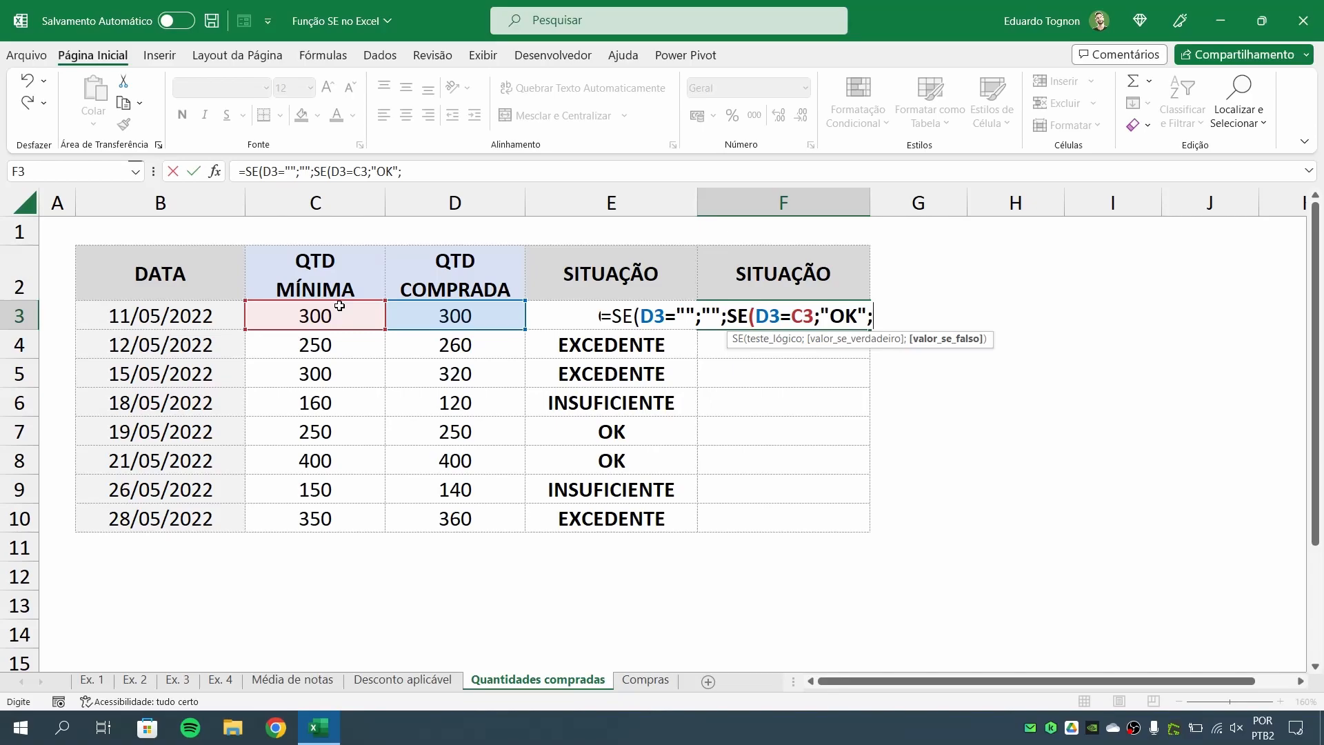
Nest a third SE in the F3 formula that tests D3>C3 and returns "EXCEDENTE"
text(SE)
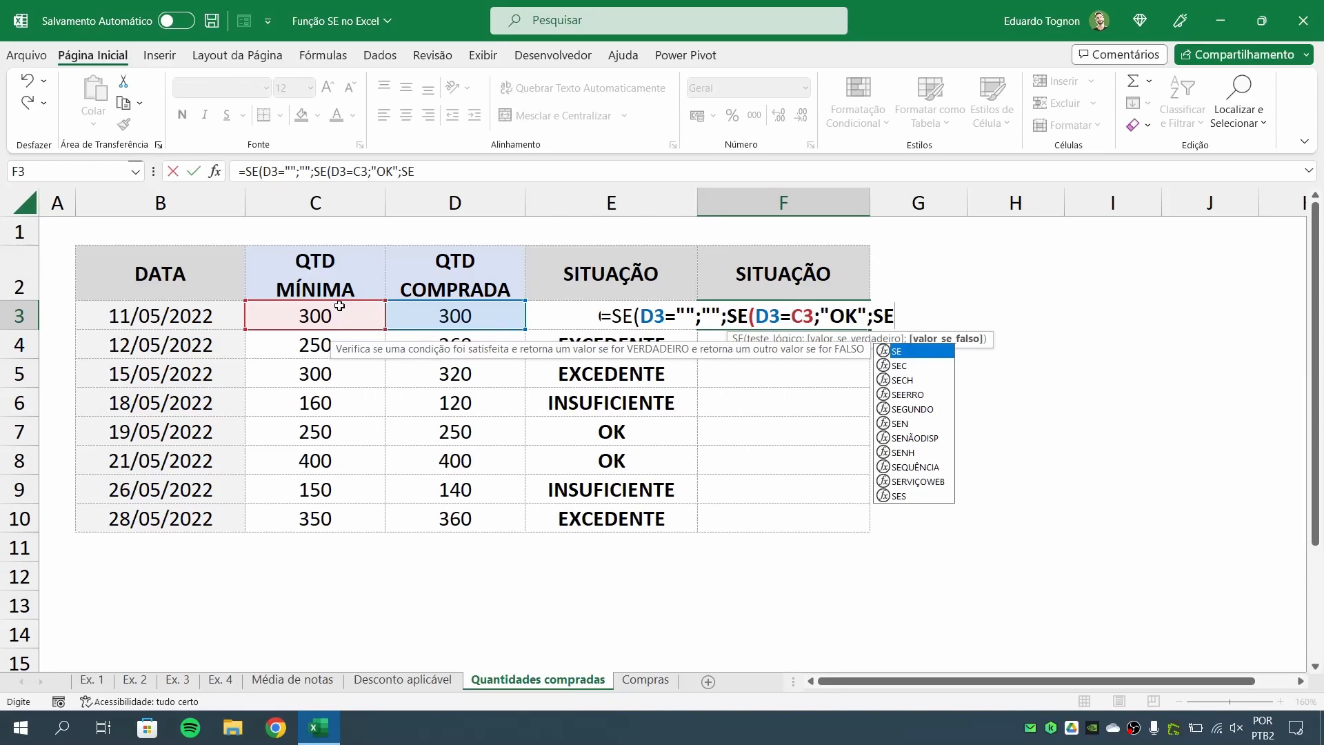
text(()
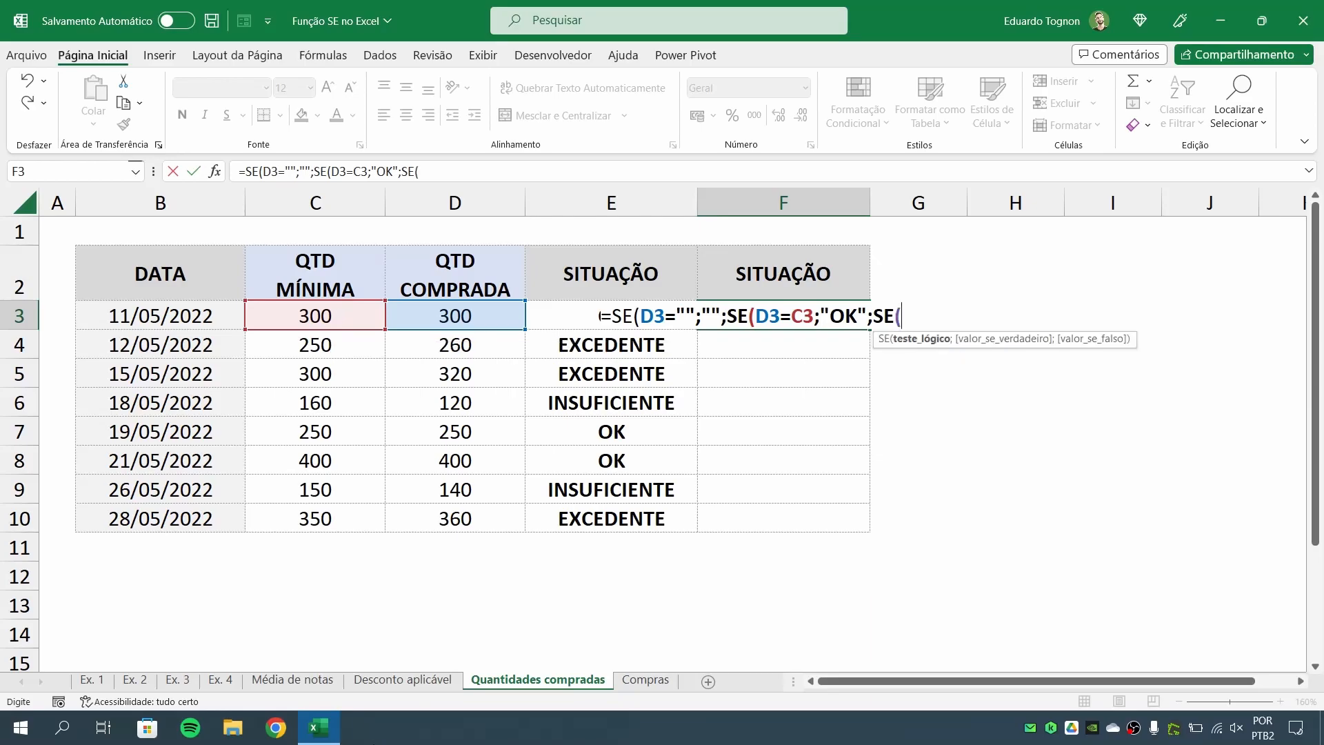
click(436, 313)
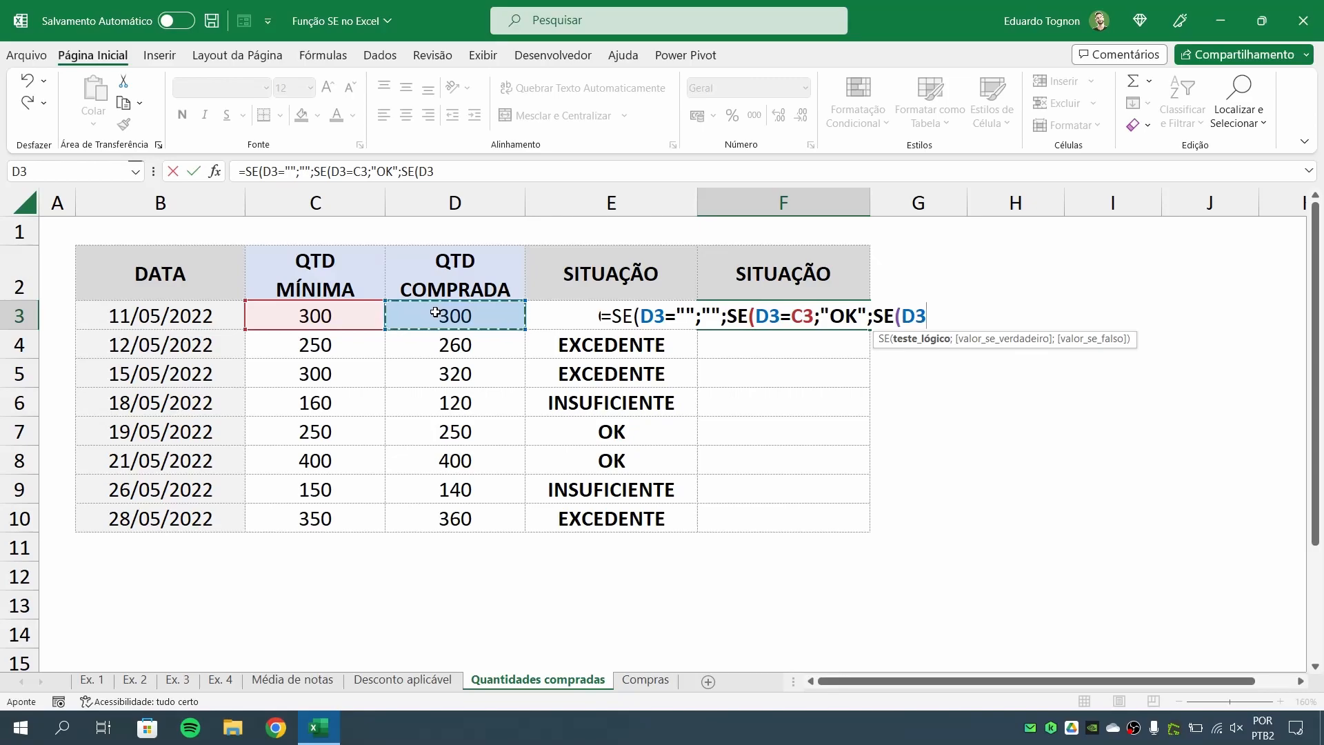
text(>)
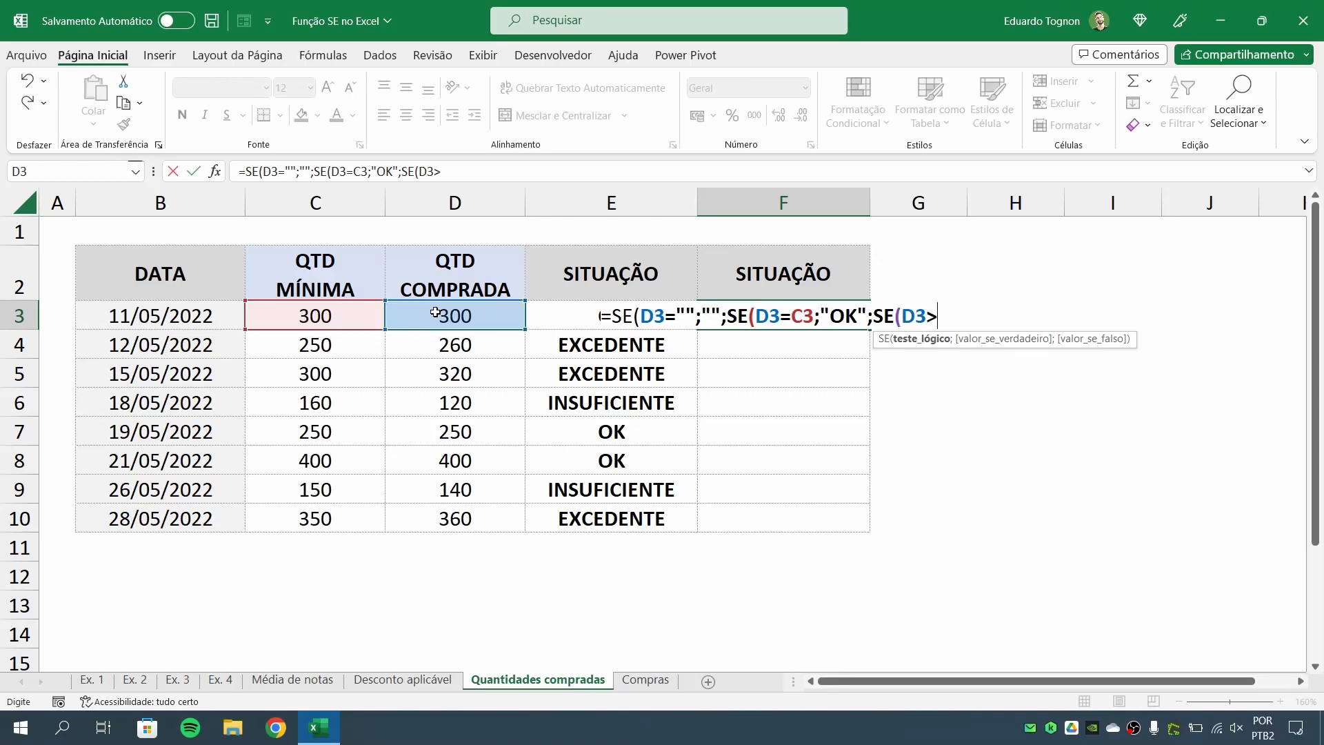
click(286, 314)
text(;")
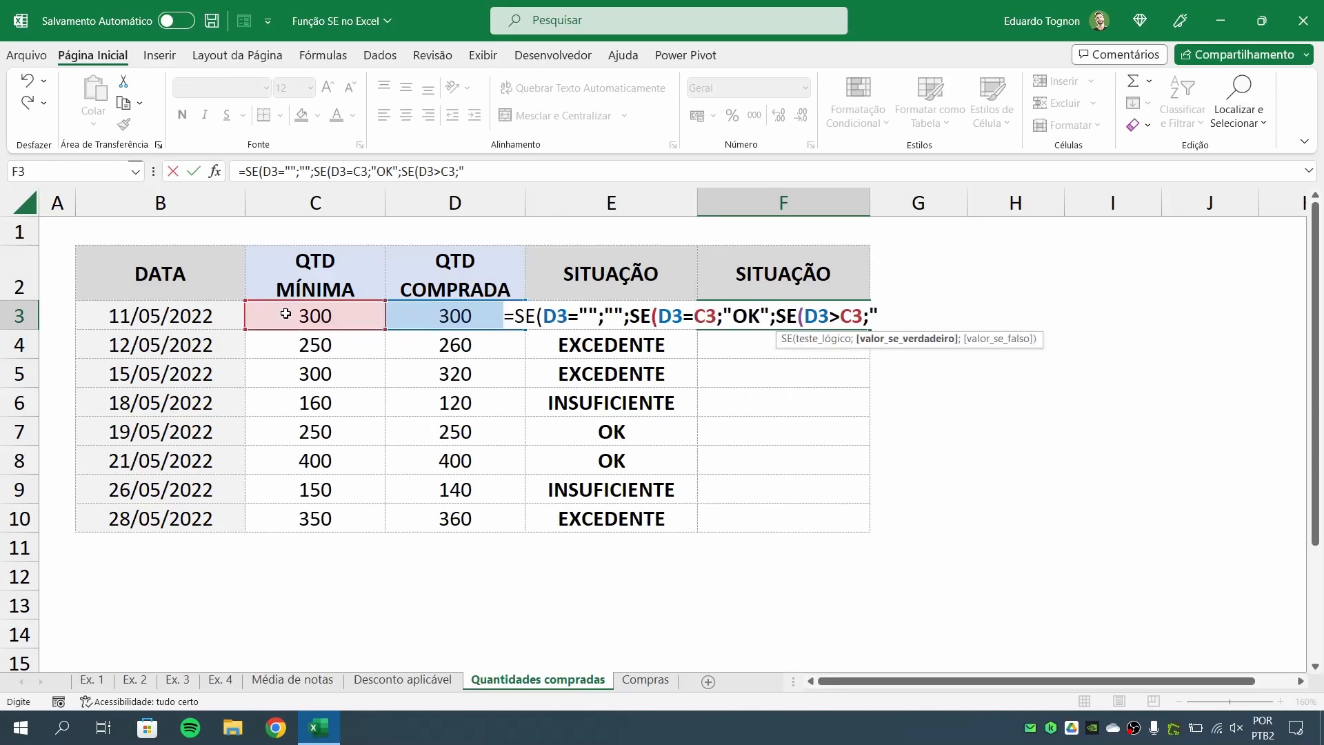
text(EXCEDENTE")
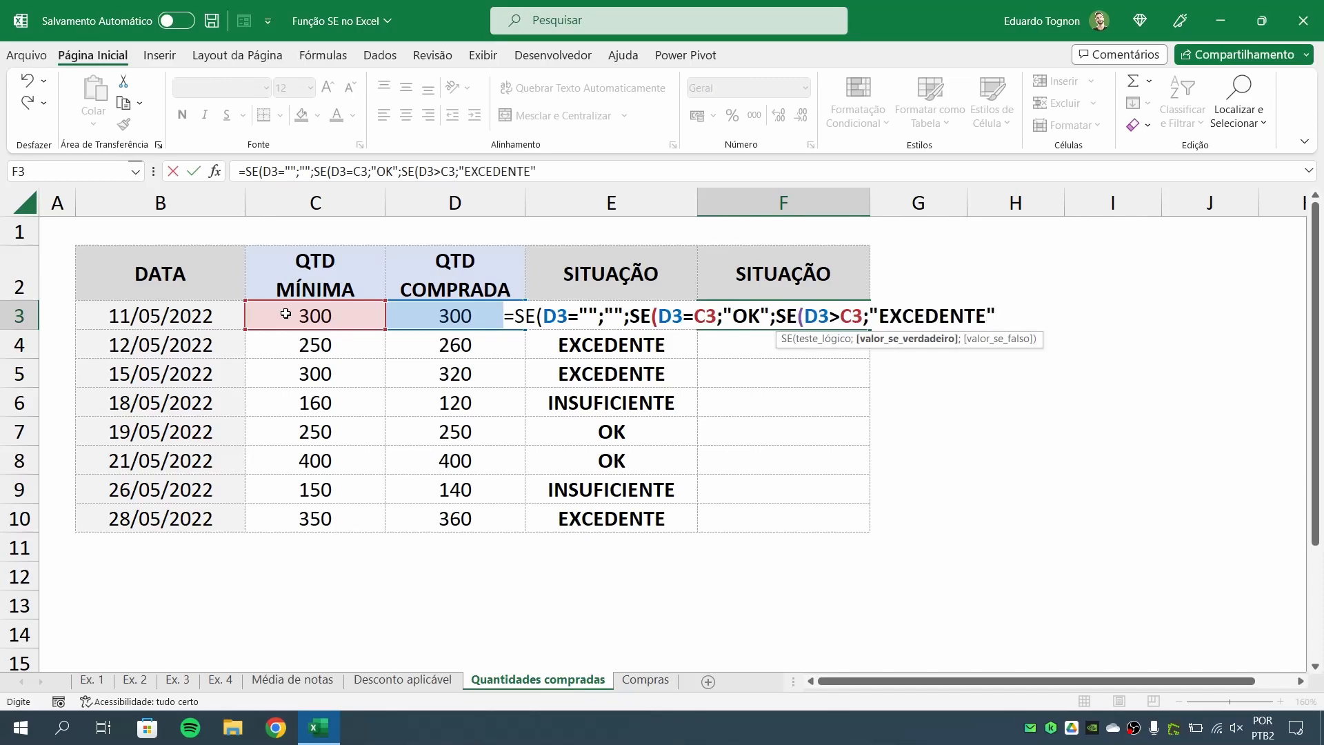
text(;)
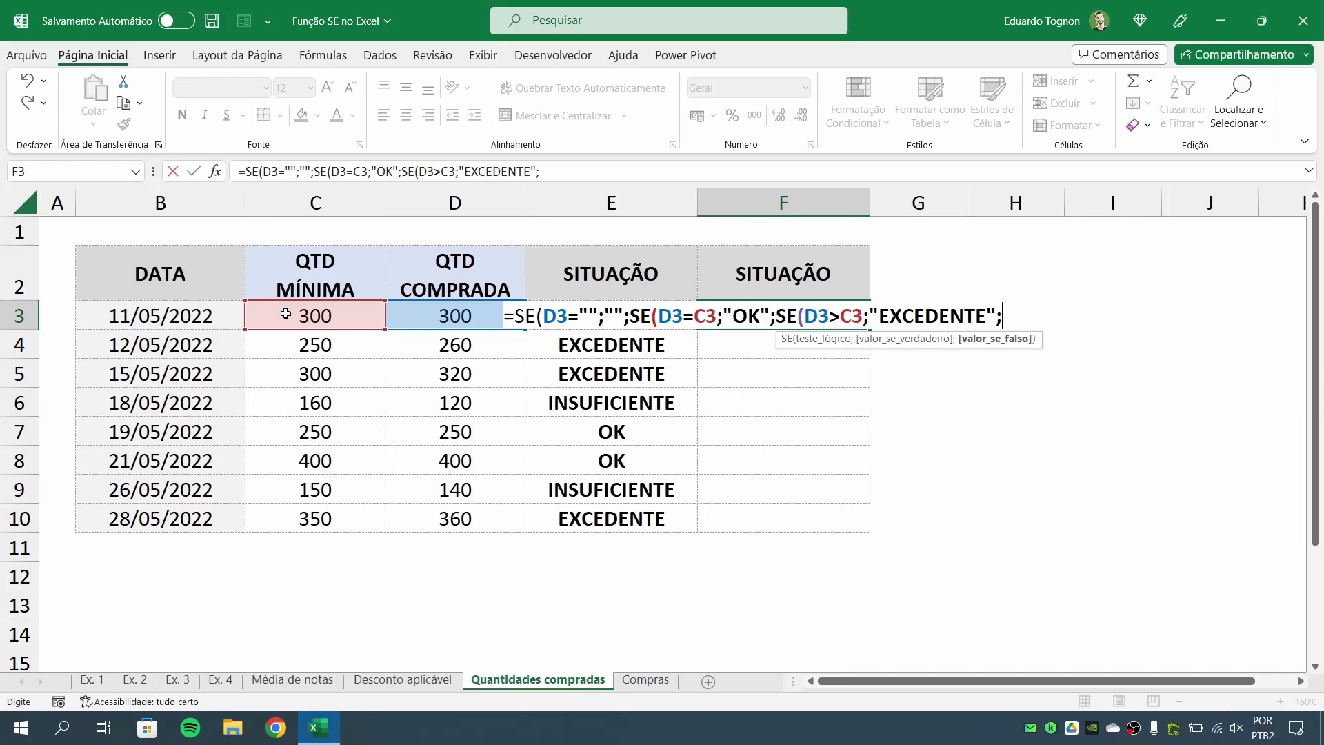
Nest a fourth SE in the F3 formula that tests D3<C3 and returns "INSUFICIENTE", with its false value left empty
text(SE)
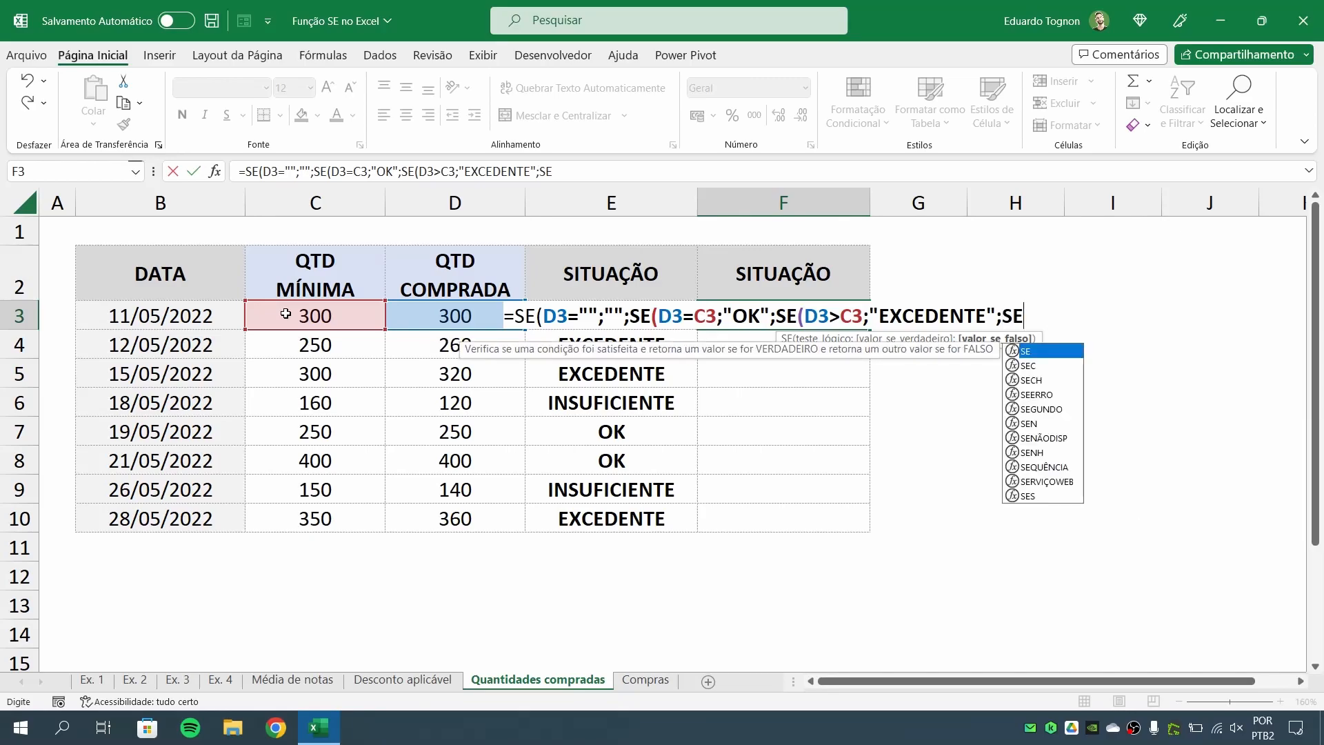
text(()
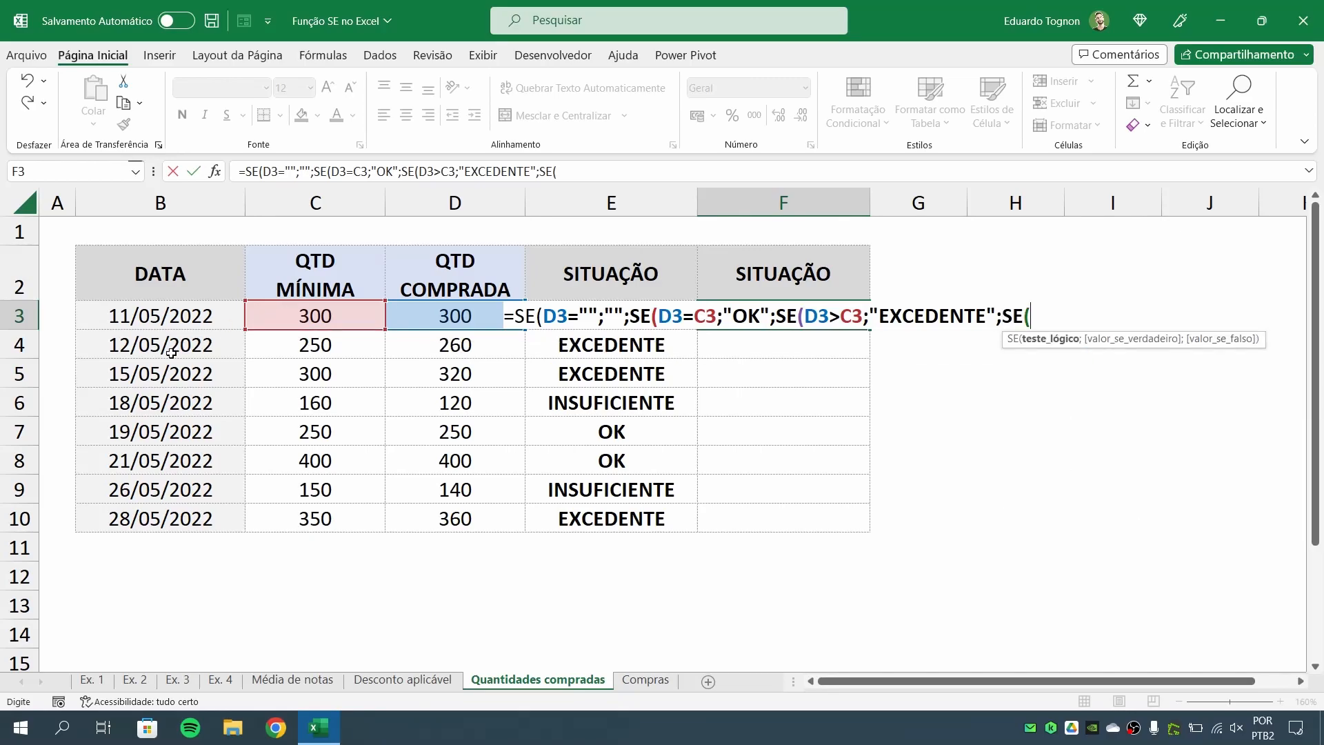
text(D3<)
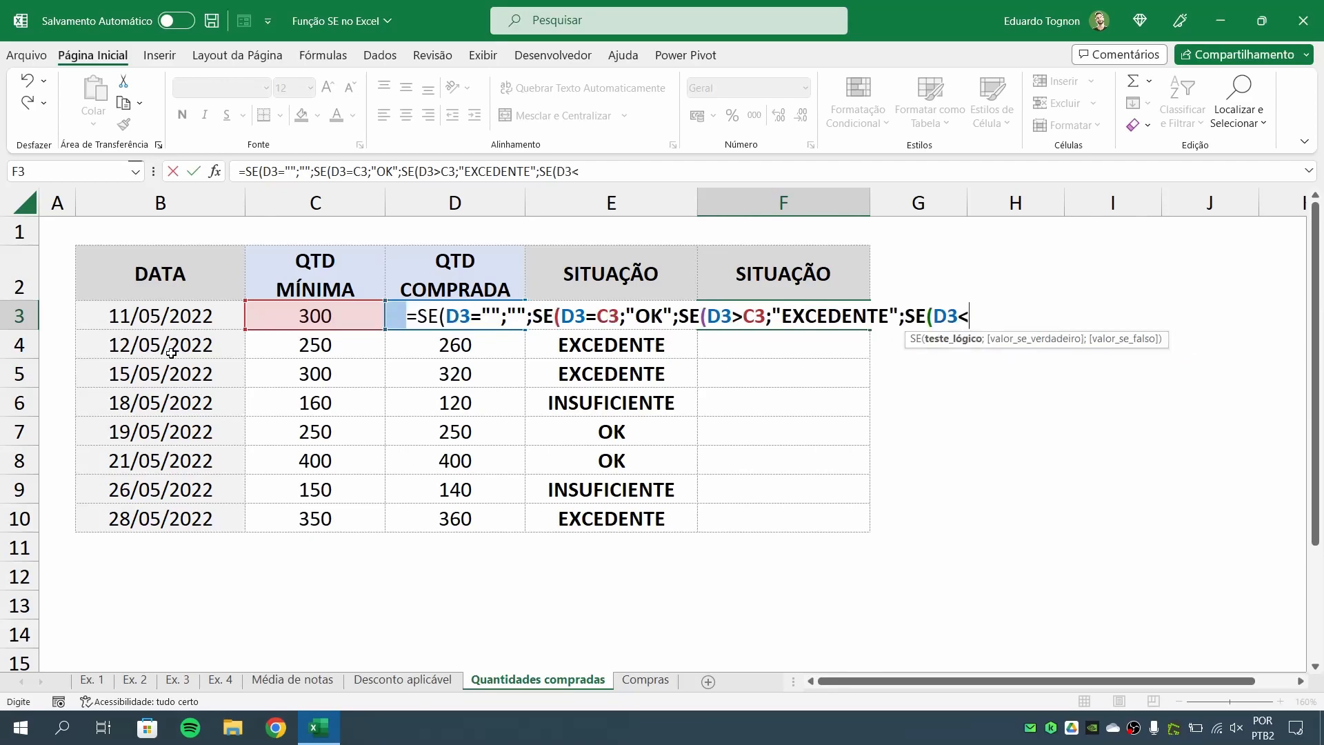
text(C3)
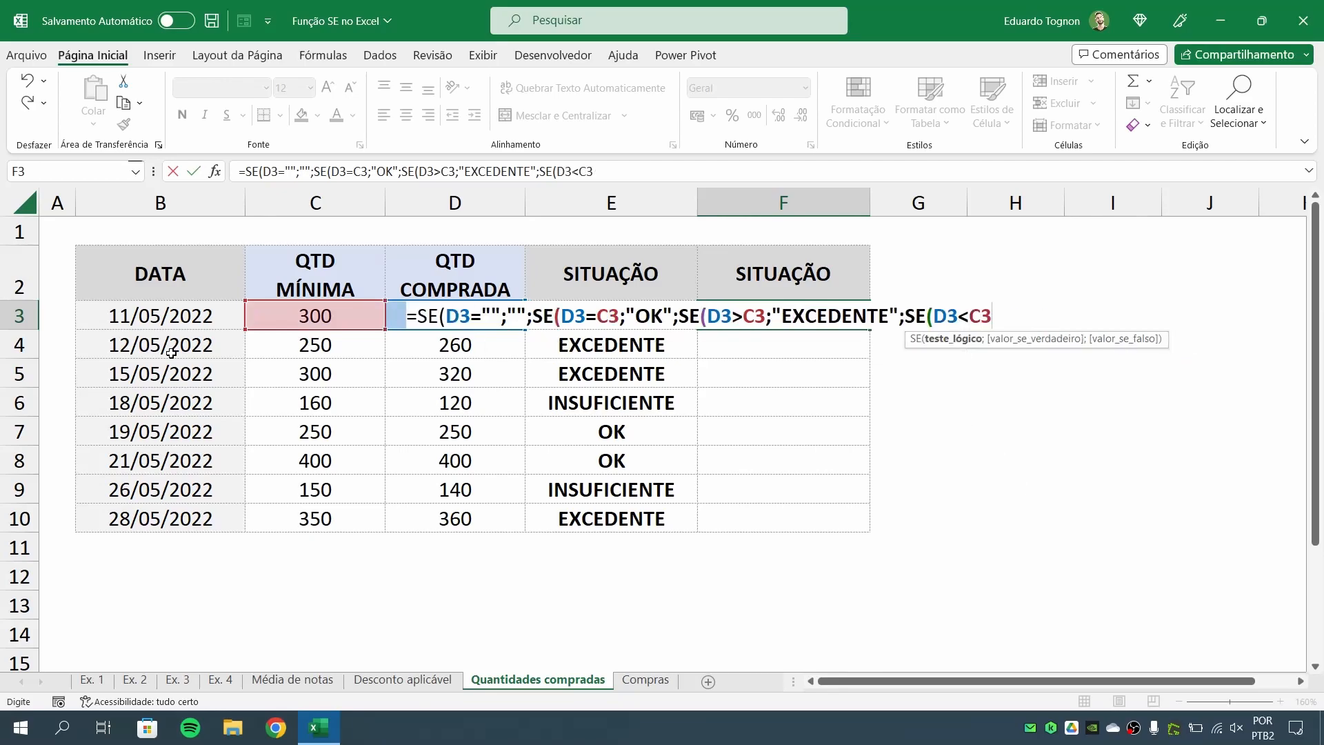
text(;"INSUFICIENTE")
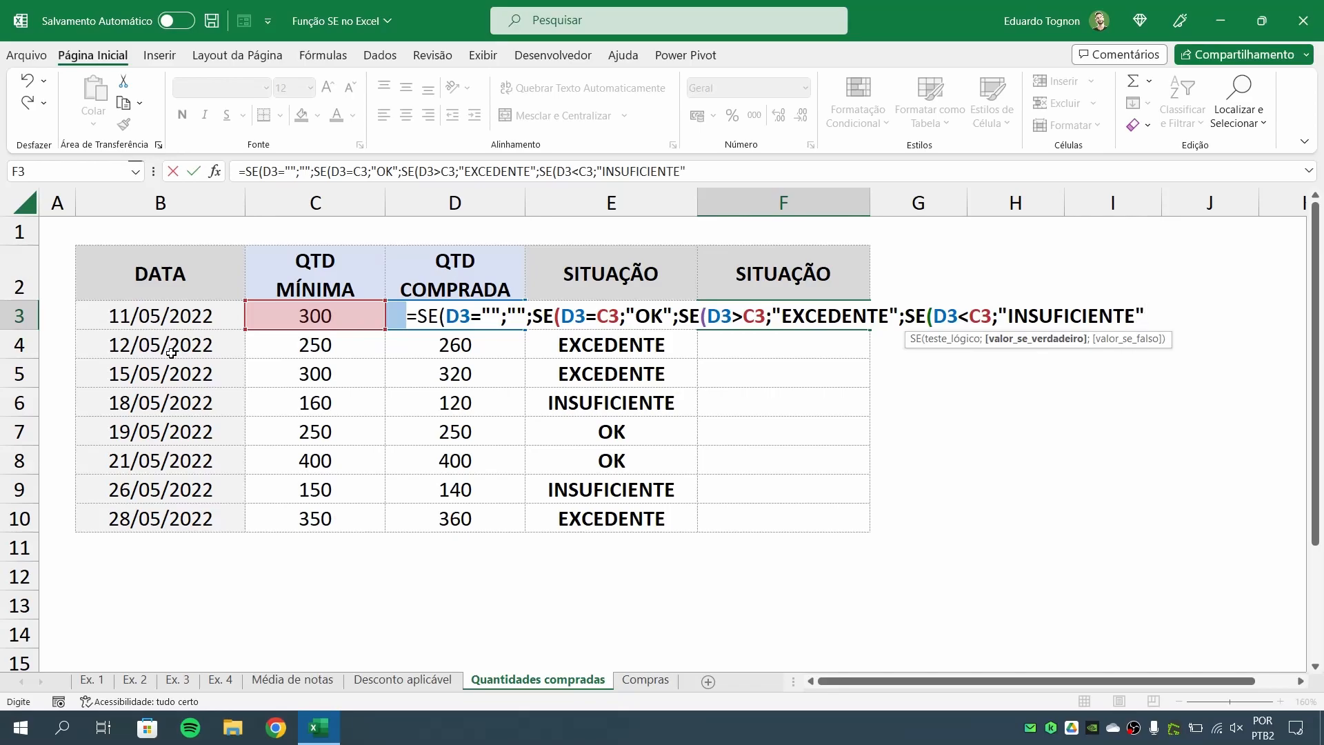
text(;)
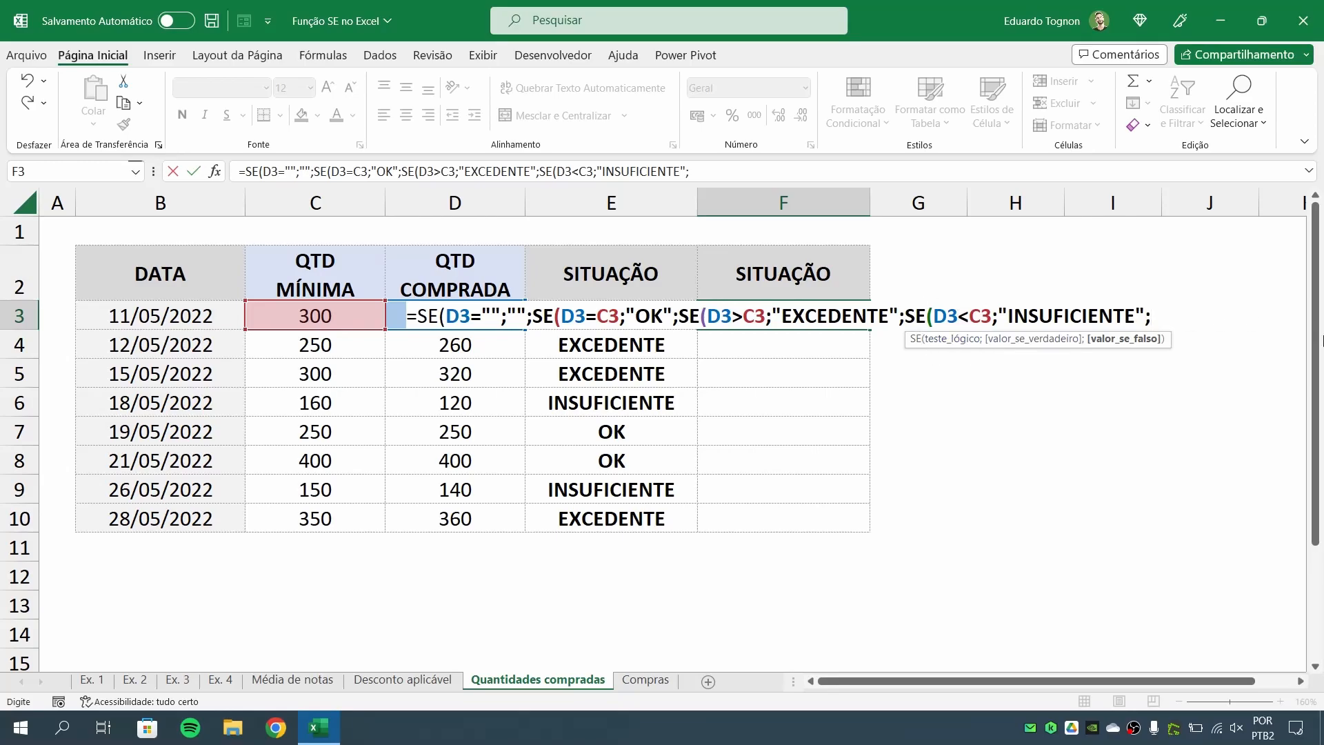
Close the nested SE functions, enter the formula accepting Excel's proposed parenthesis correction, and reselect F3
text())
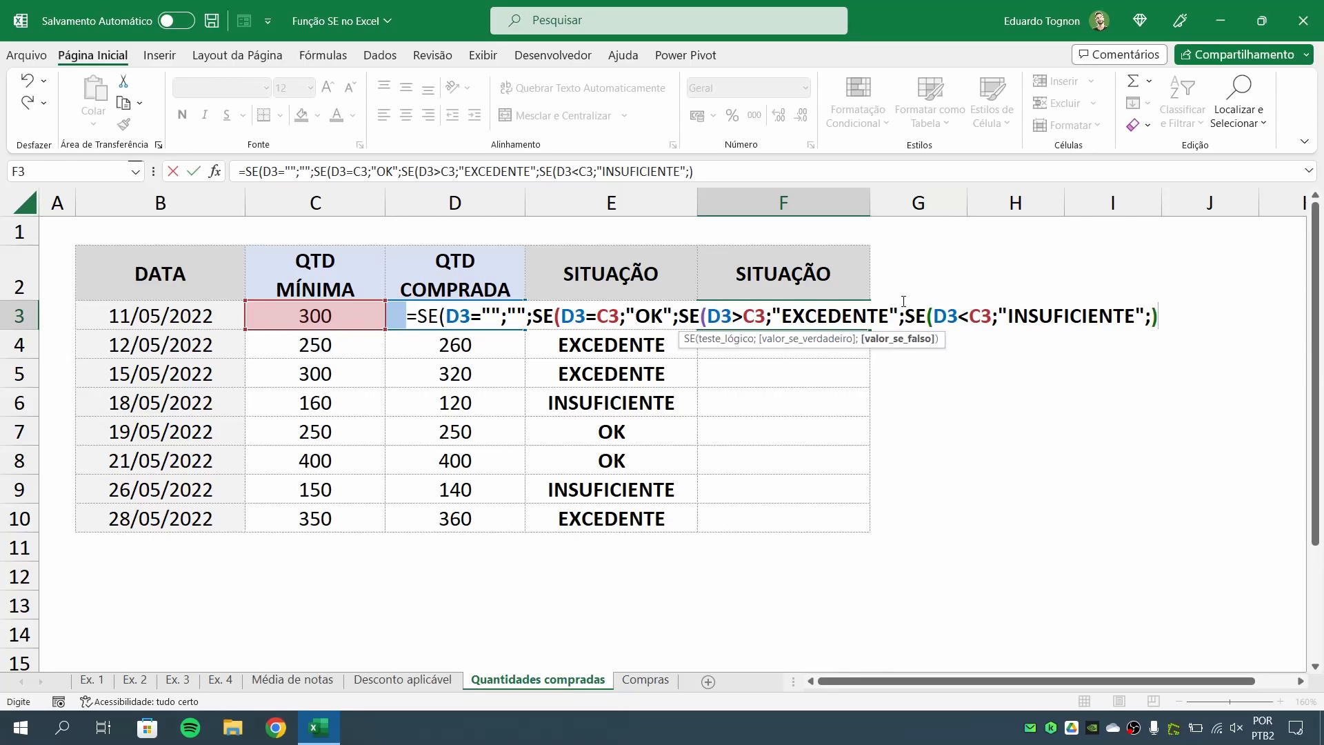
text())
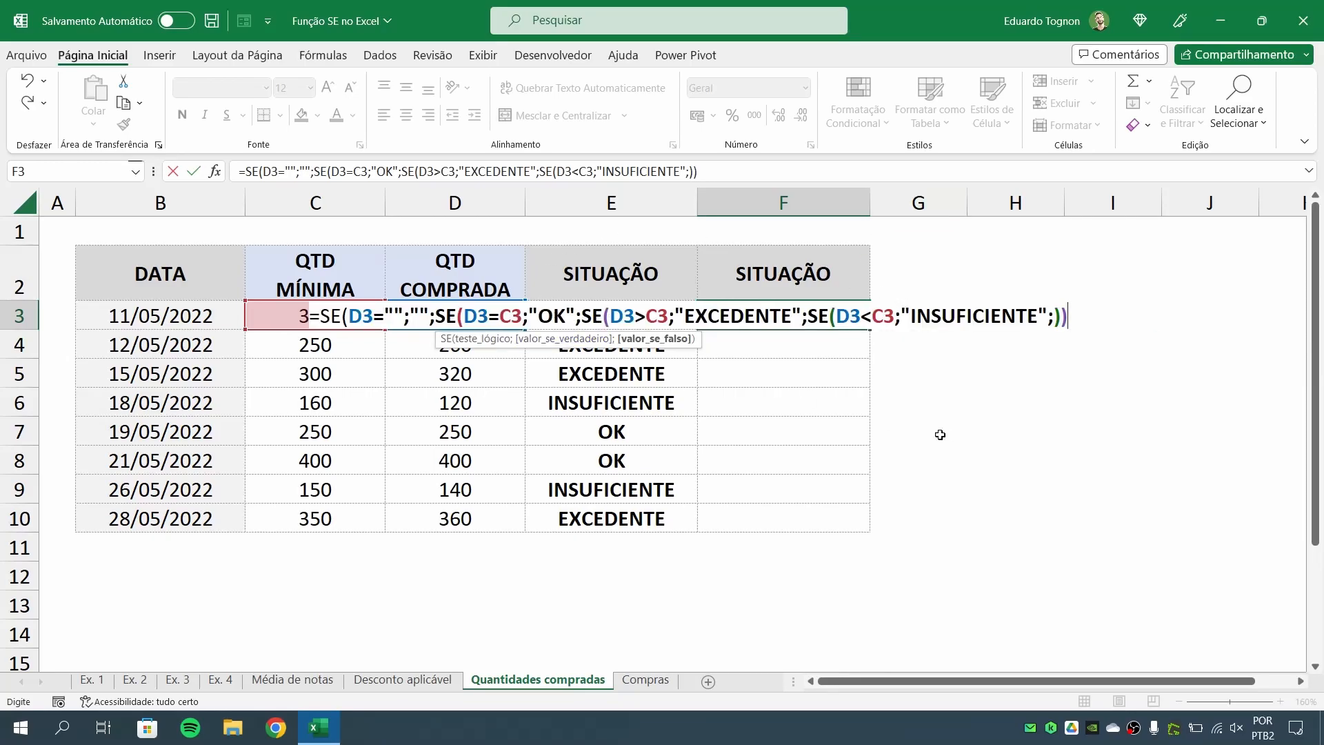
text())
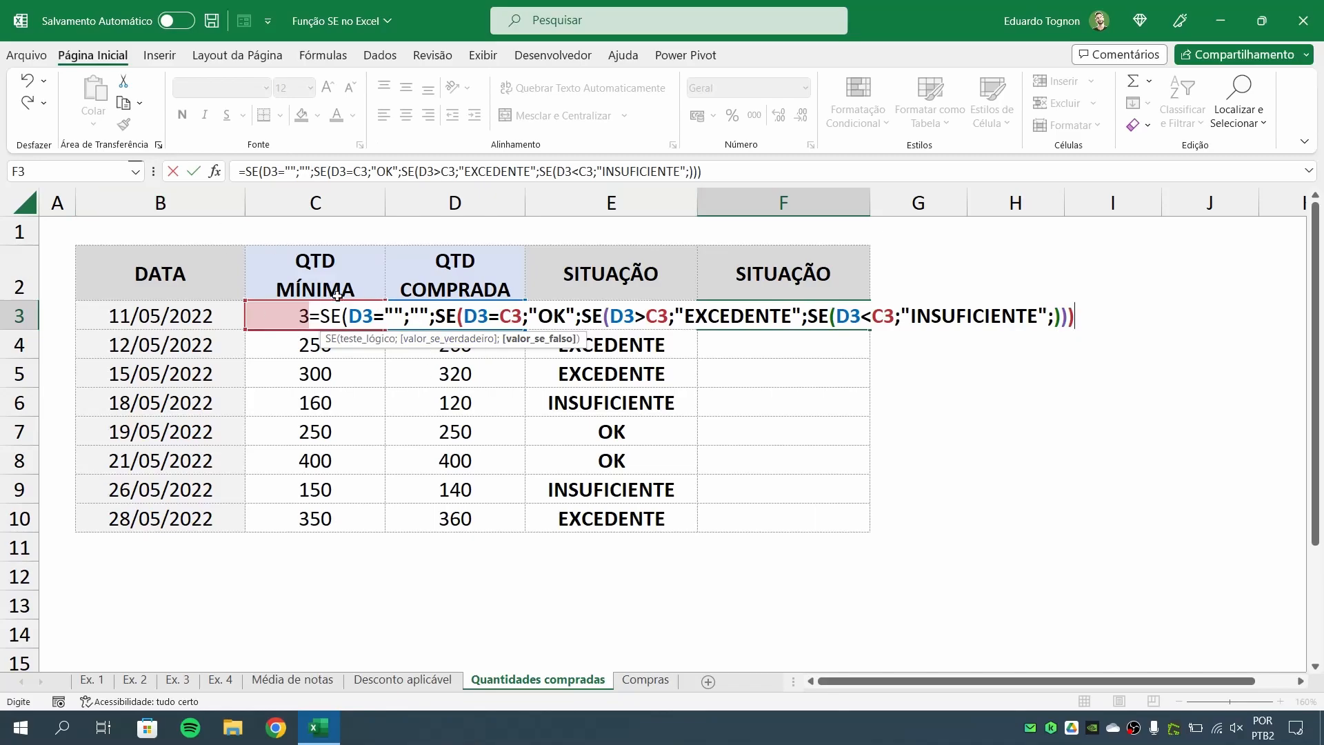
key(Return)
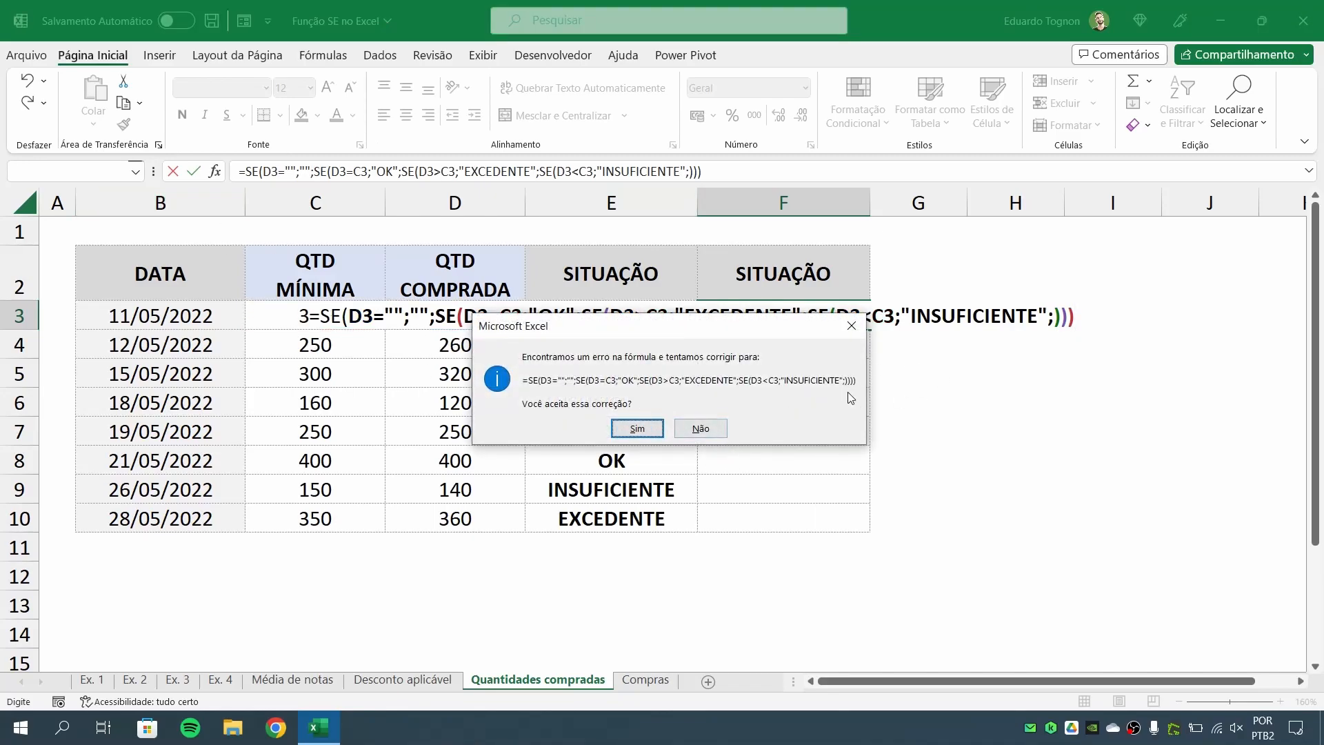
drag(729, 321, 605, 400)
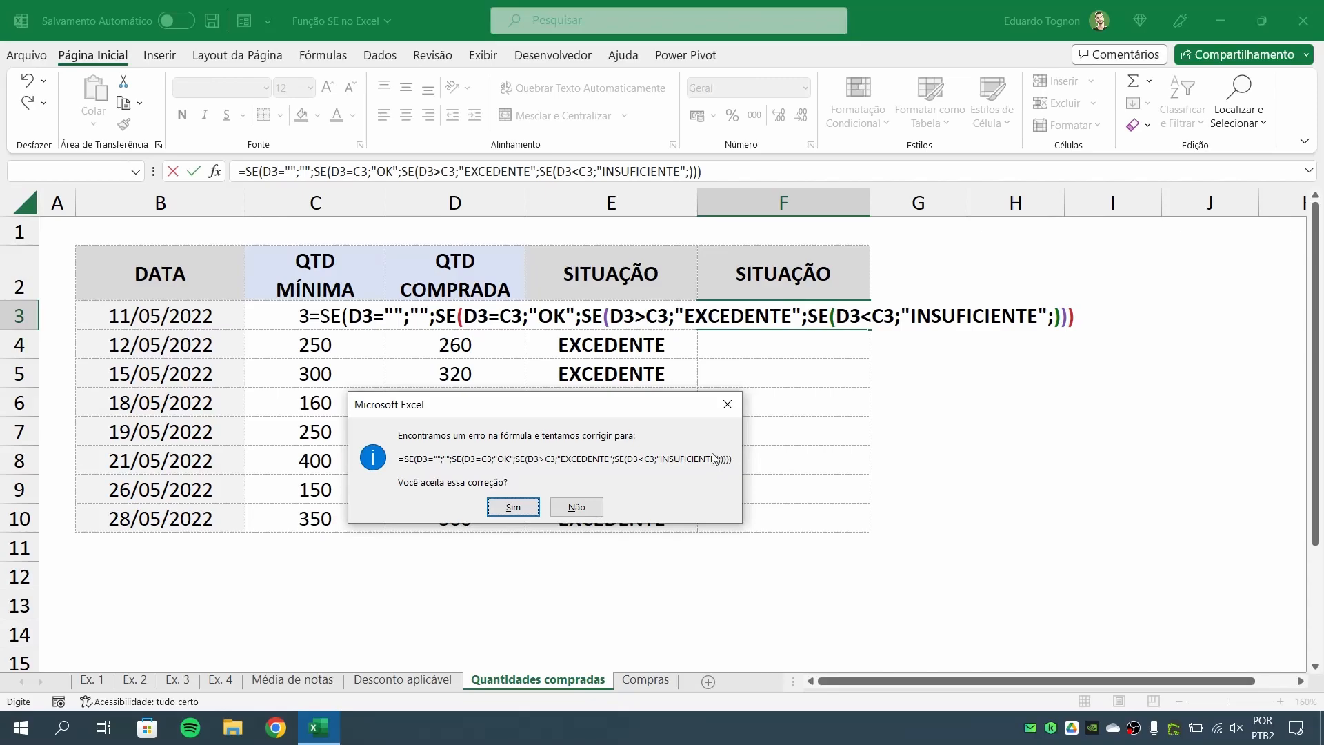
click(520, 507)
click(787, 309)
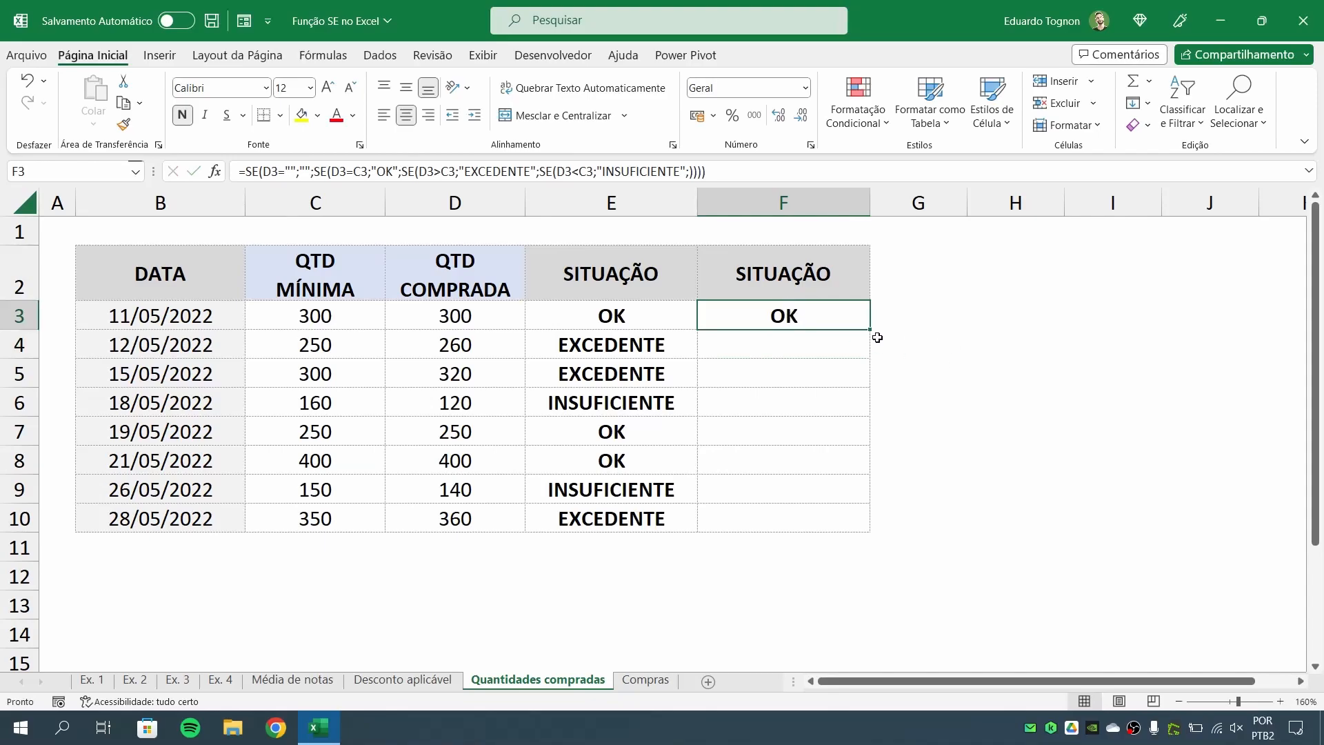
Fill the F3 formula down through F10 in the second SITUAÇÃO column
drag(870, 330, 860, 535)
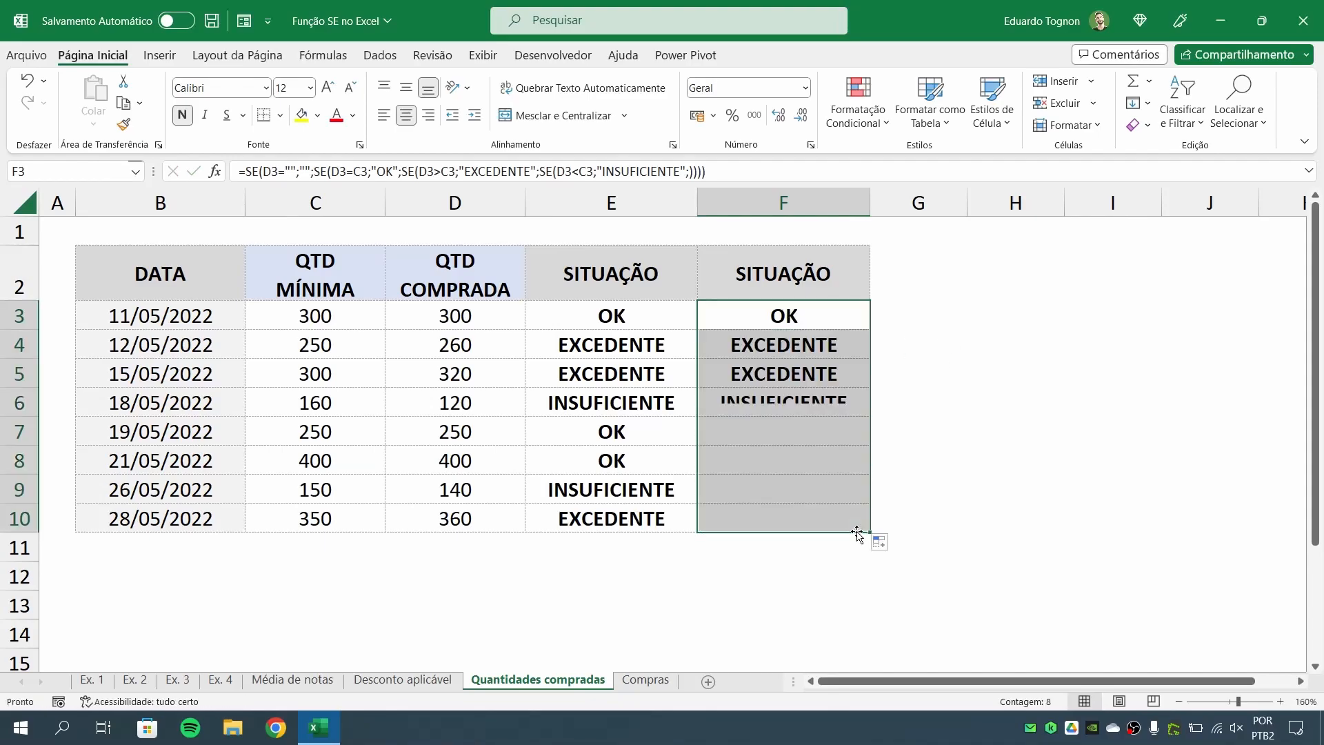
click(970, 491)
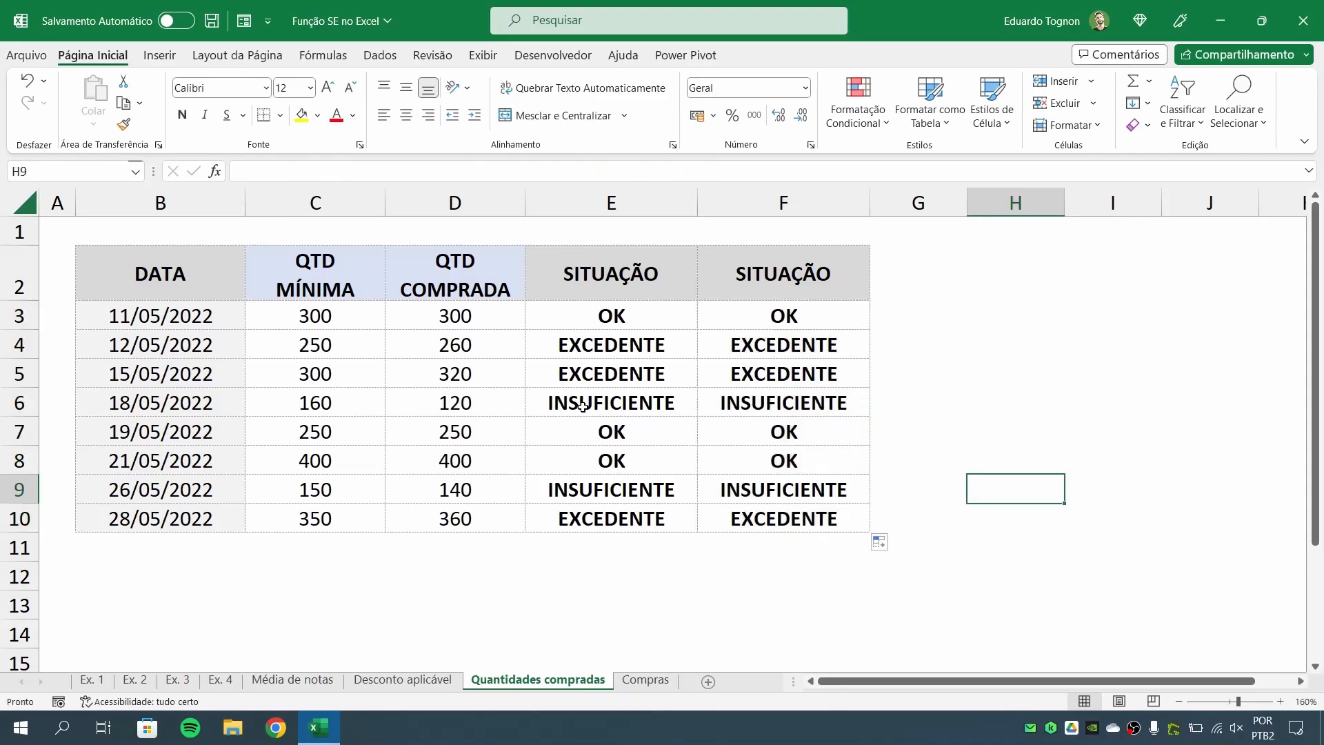
Clear the purchased quantity in D6 and compare how the formulas in F6 and E6 handle the blank
click(428, 395)
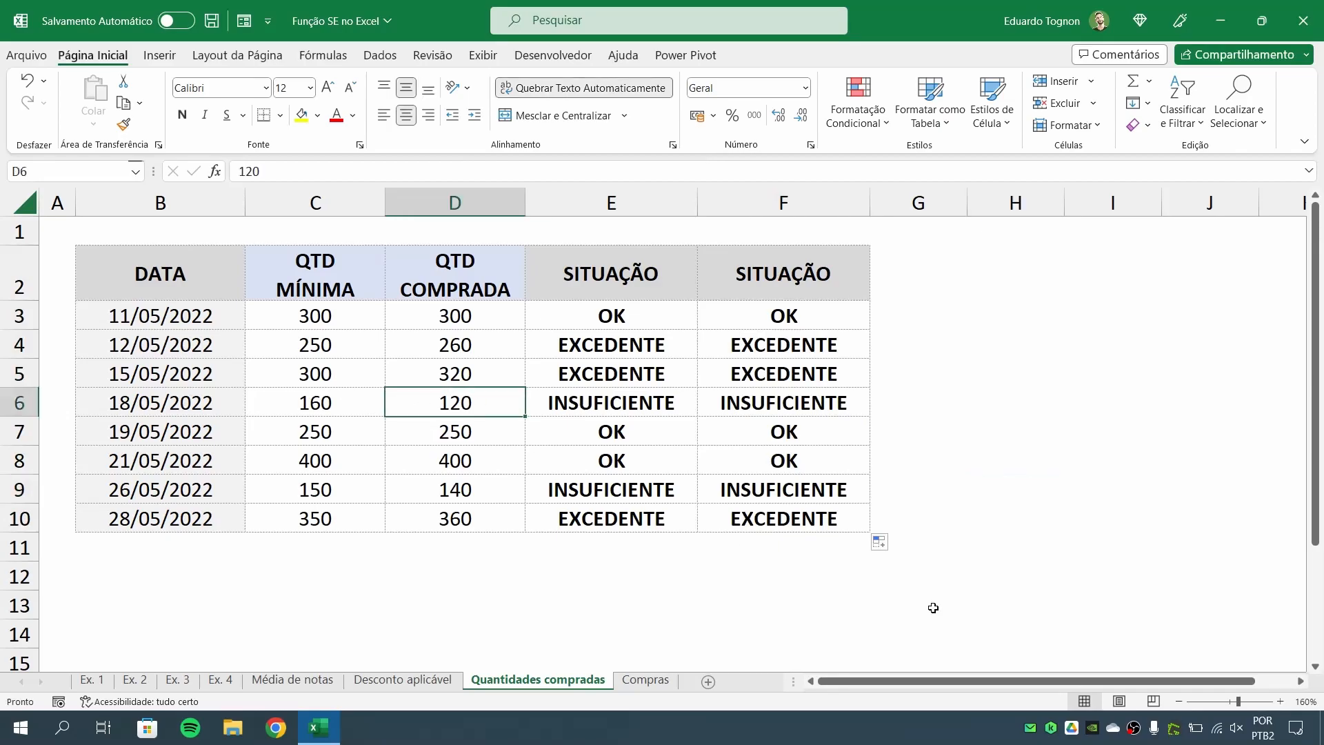
key(Delete)
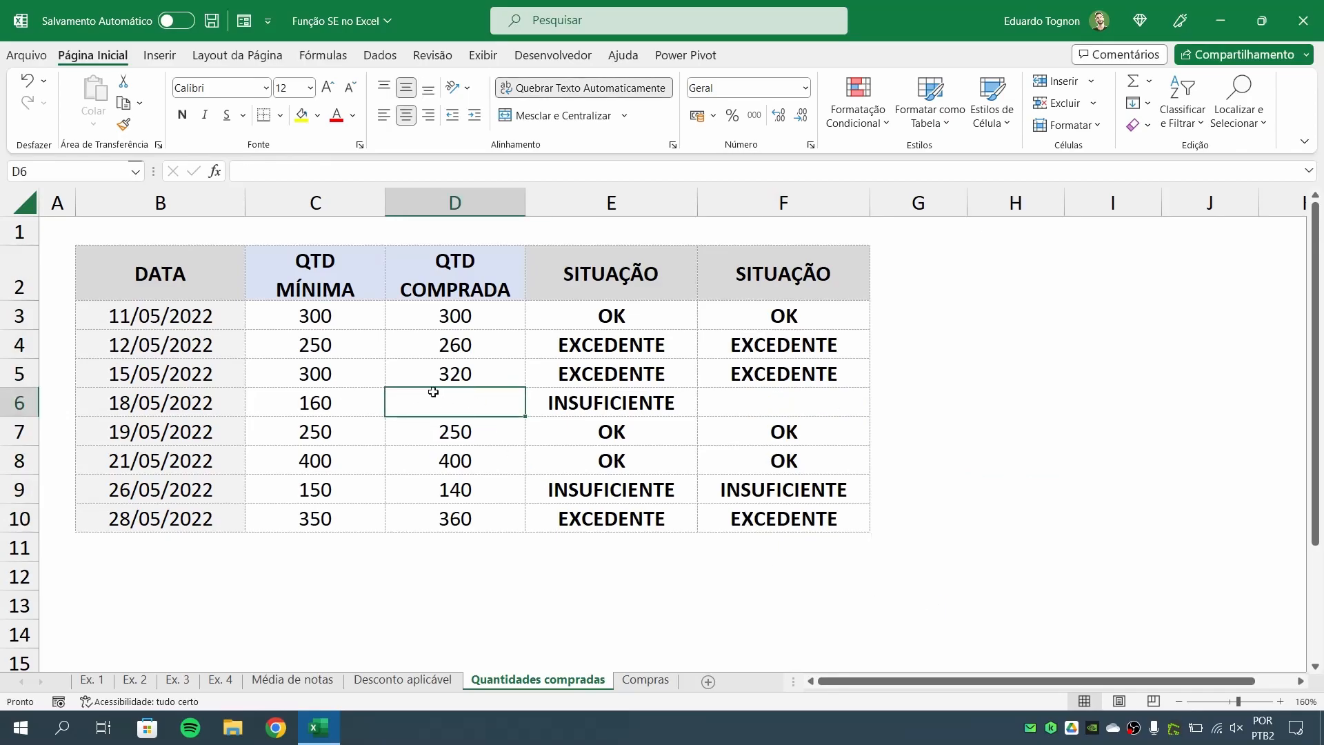
click(786, 404)
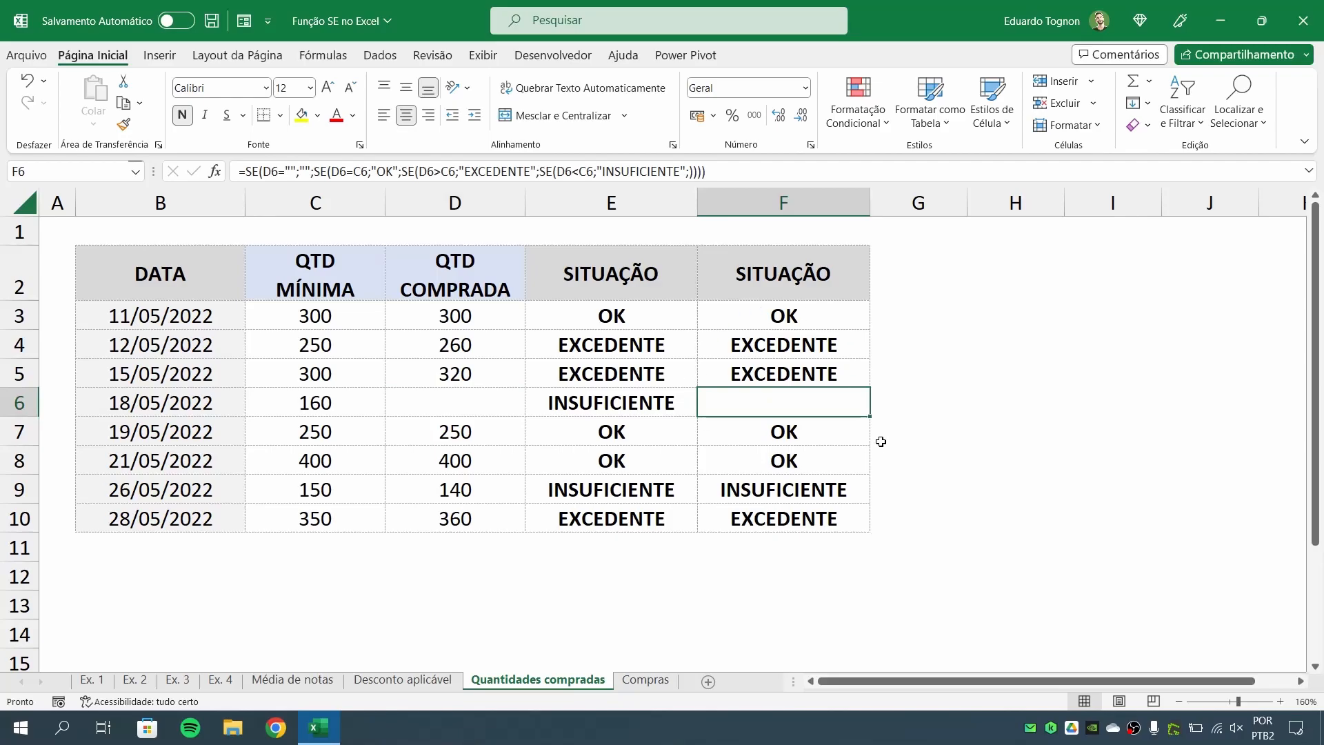
click(473, 391)
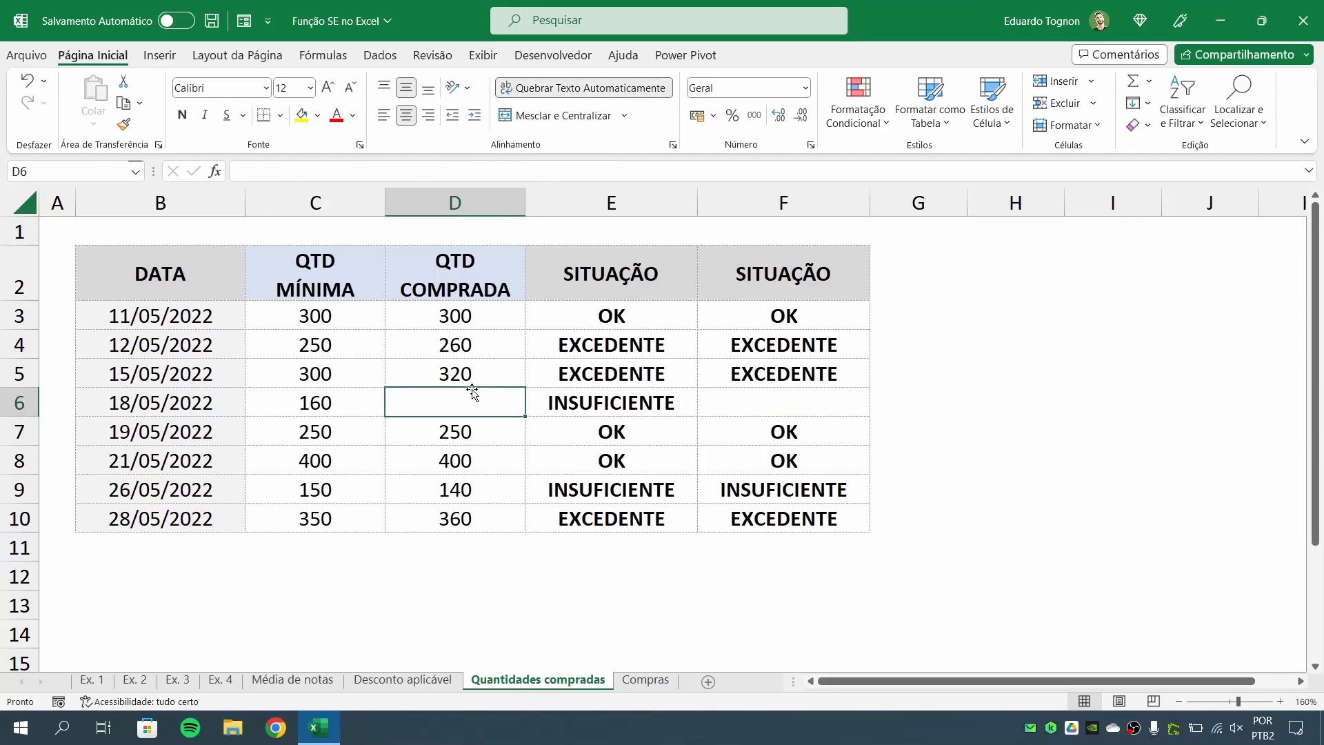
click(758, 419)
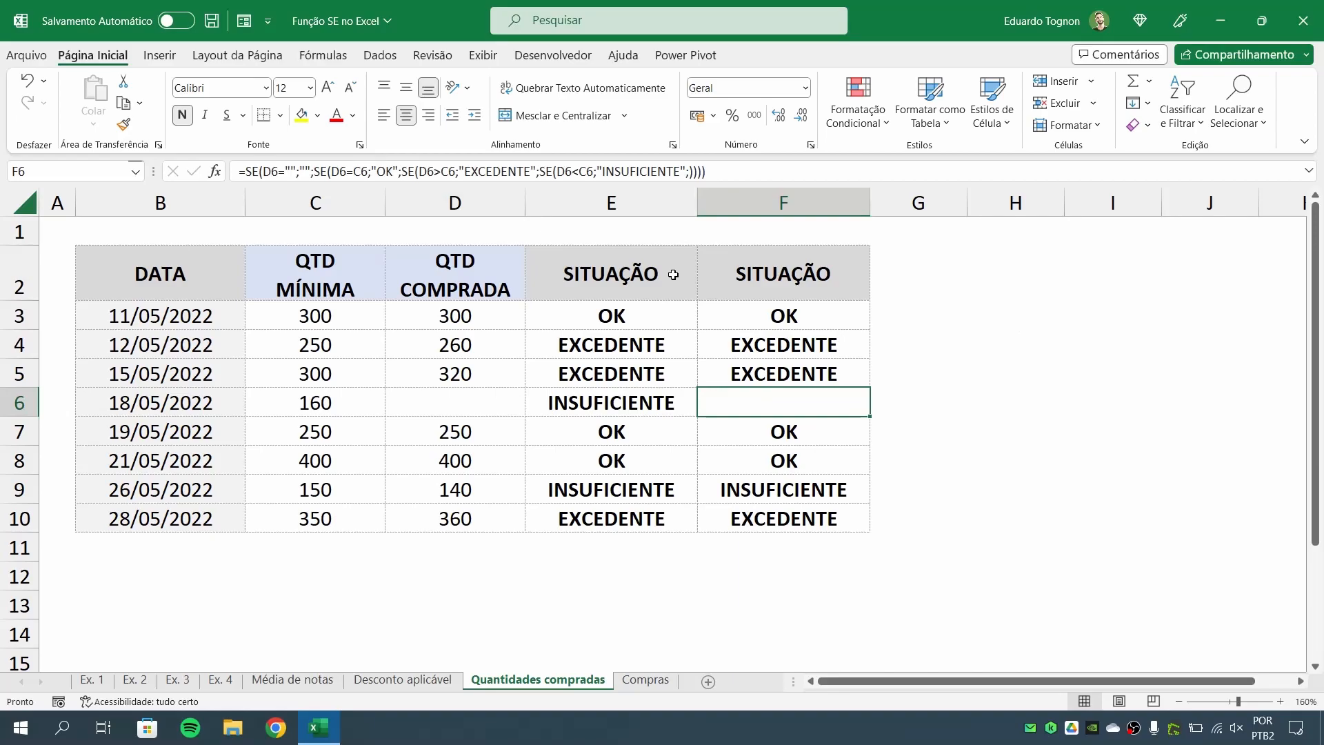
click(607, 202)
click(602, 403)
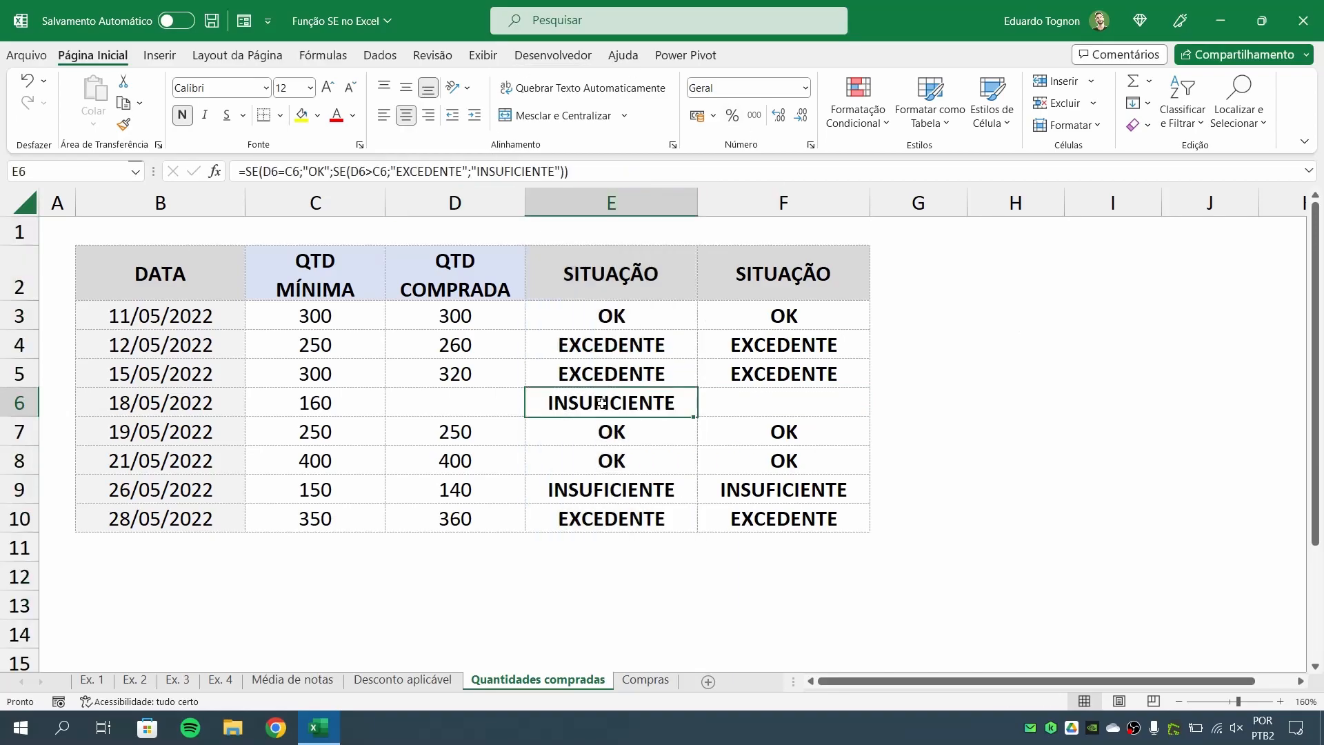
click(442, 402)
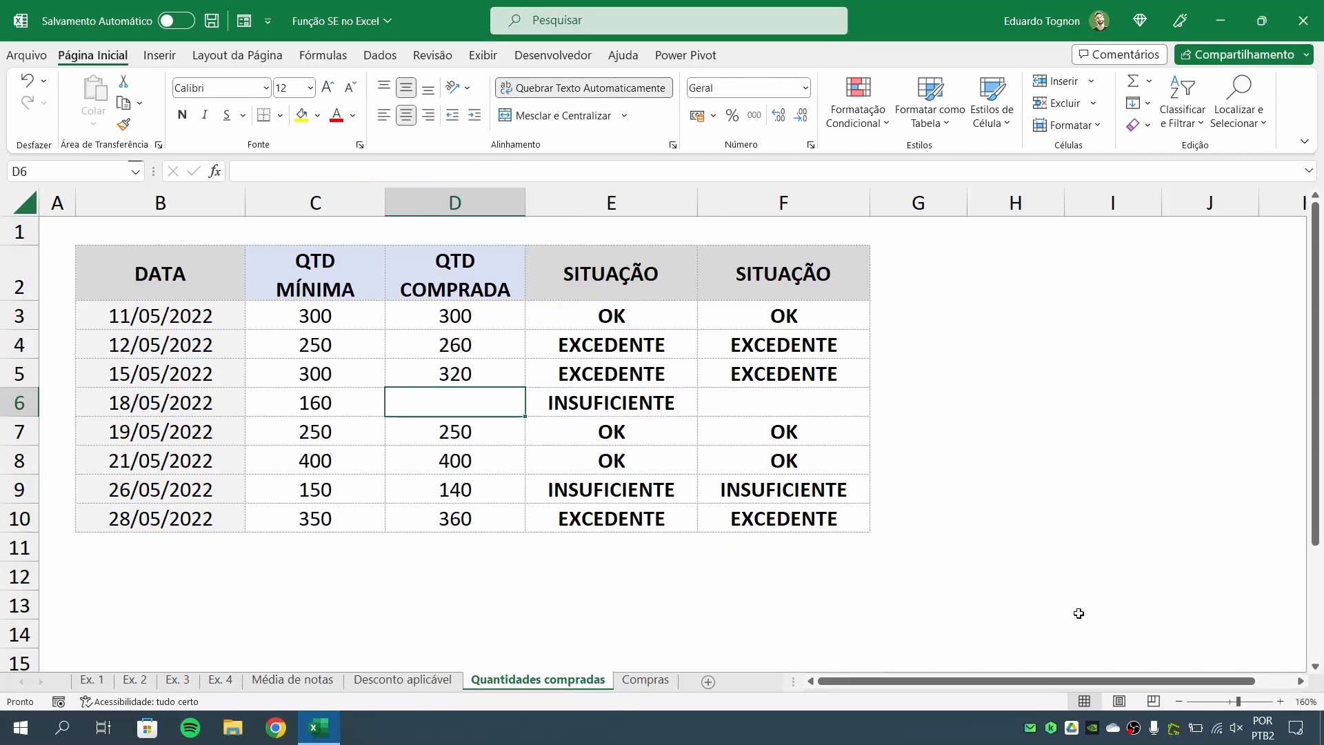
On the Compras sheet, start an SE formula in E3 with the logical test D3=$G$3
click(646, 679)
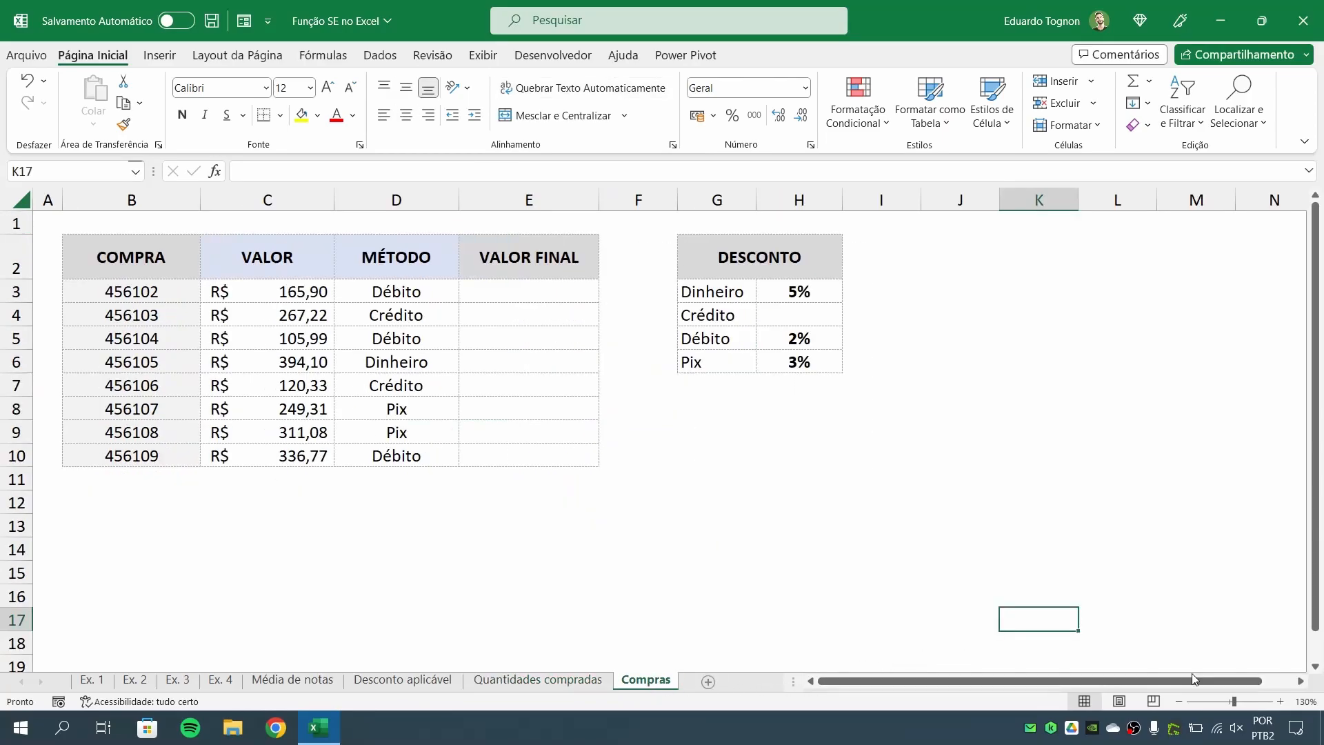
click(1280, 702)
click(1280, 701)
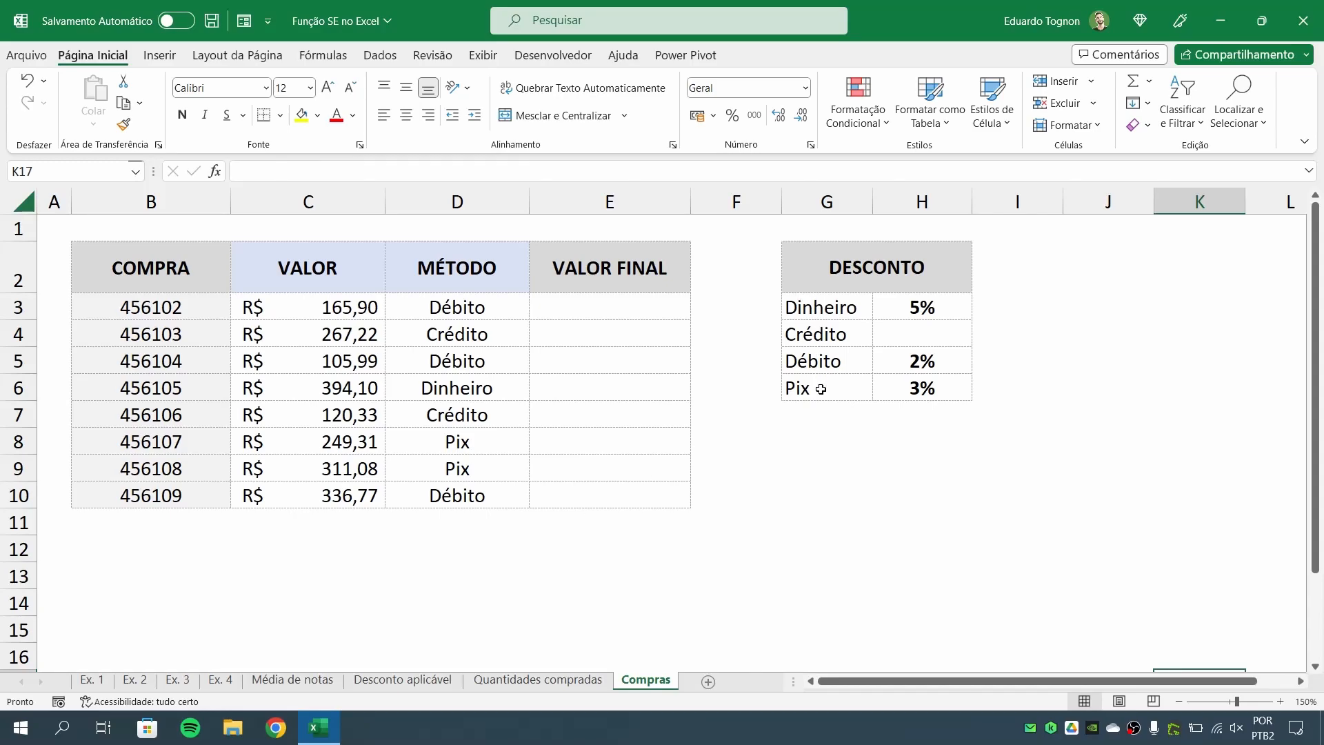
click(651, 308)
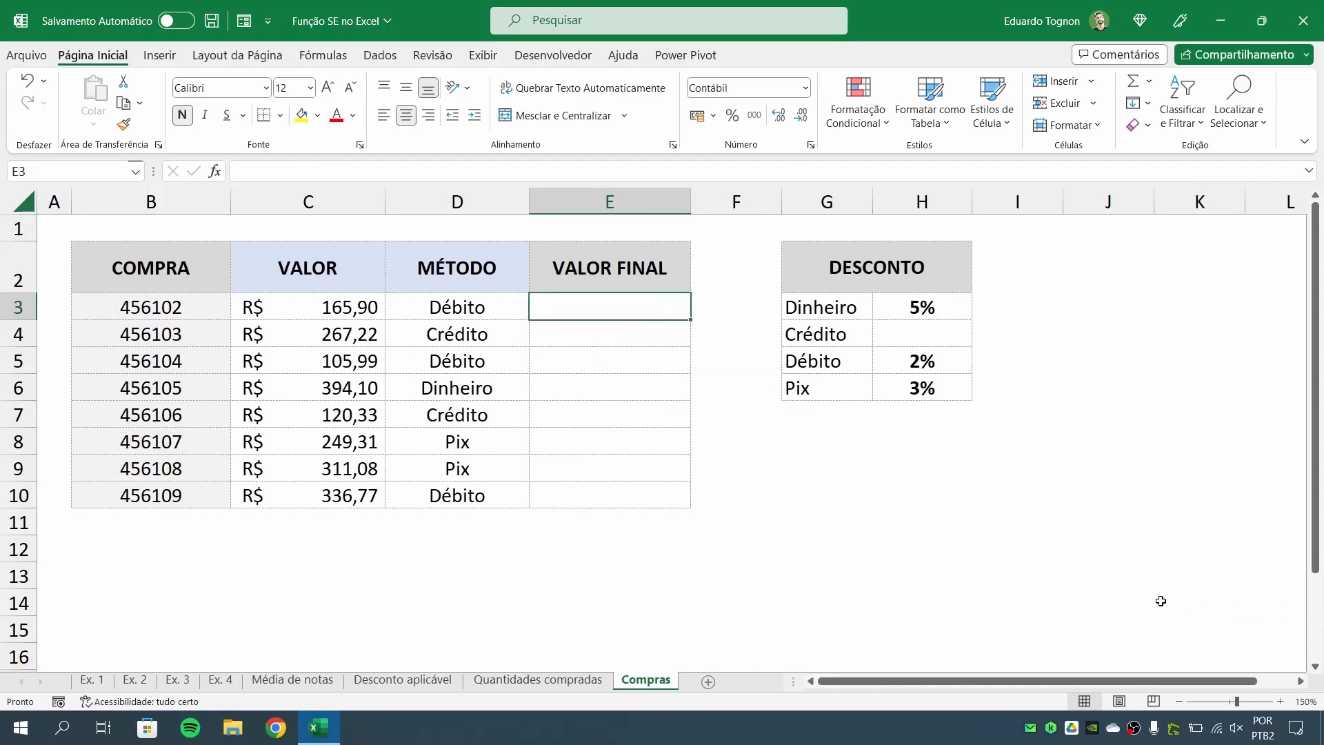
text(=SE)
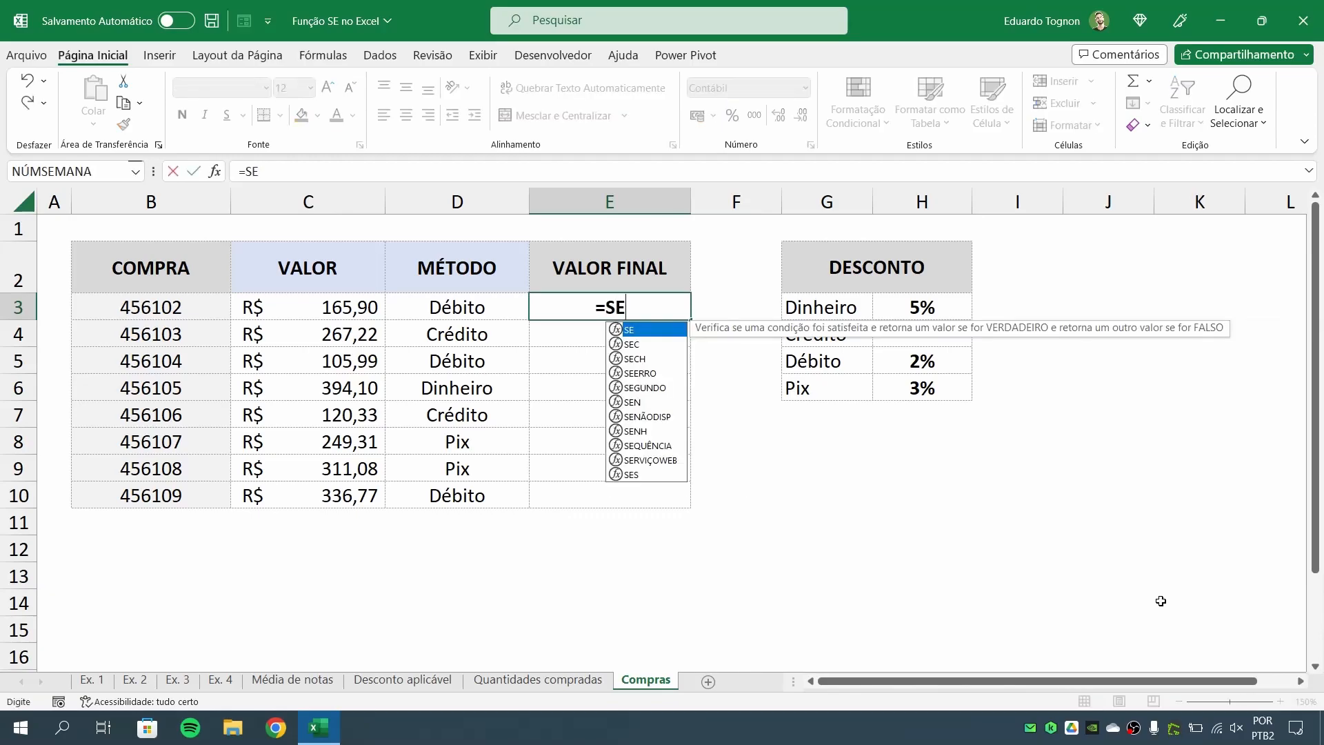
text(()
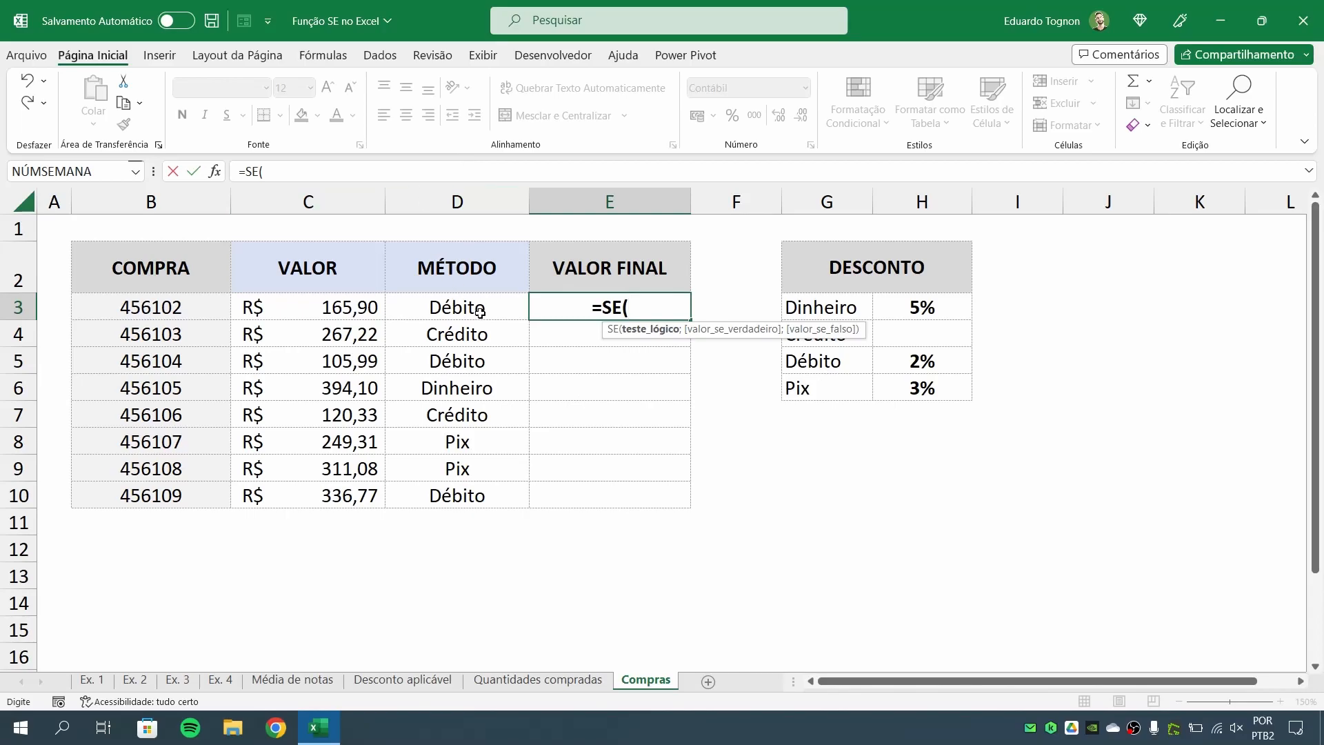
click(434, 307)
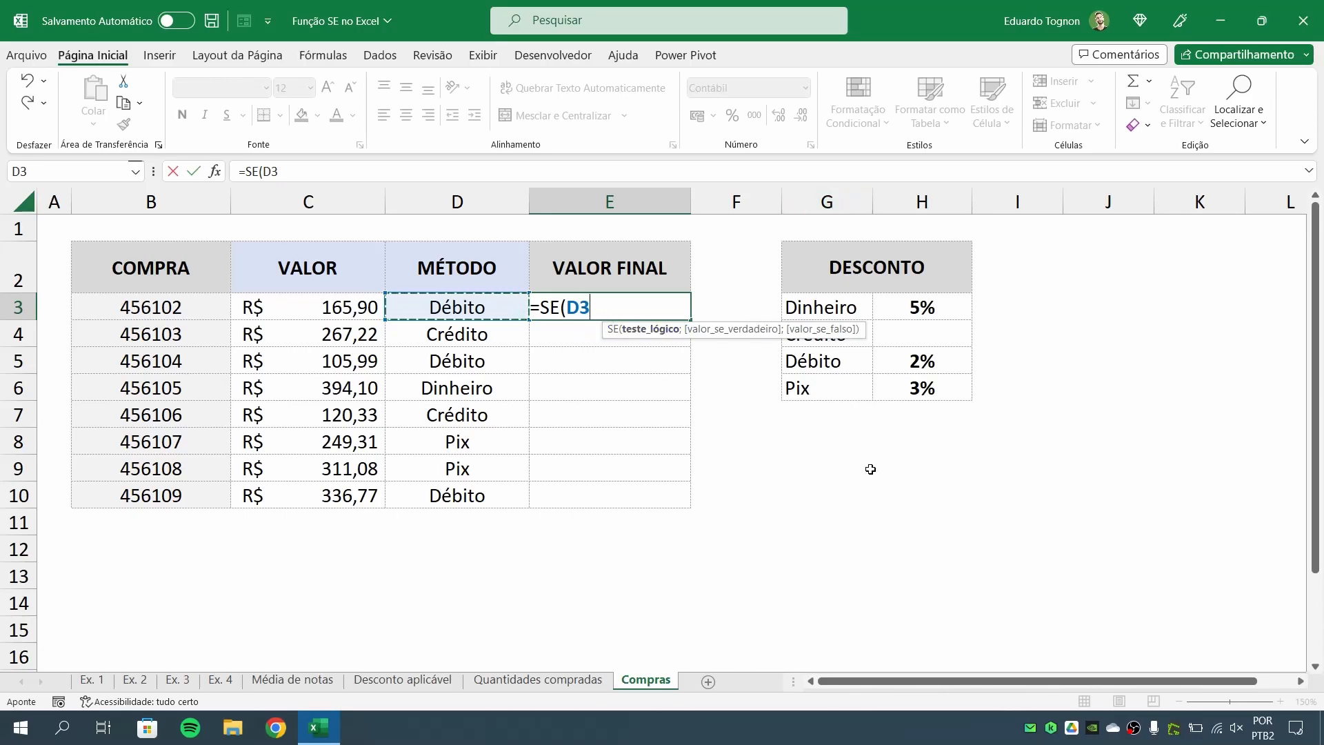
text(=)
click(834, 302)
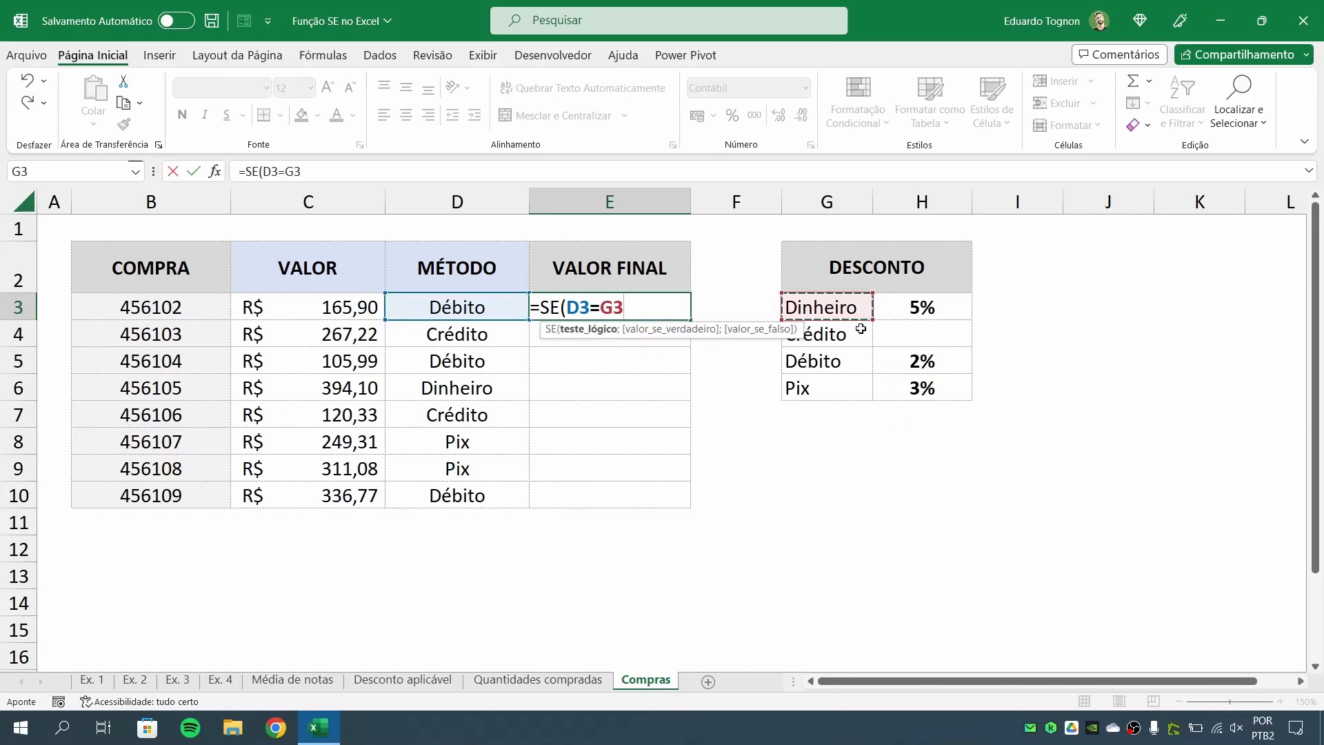
key(F4)
text(;)
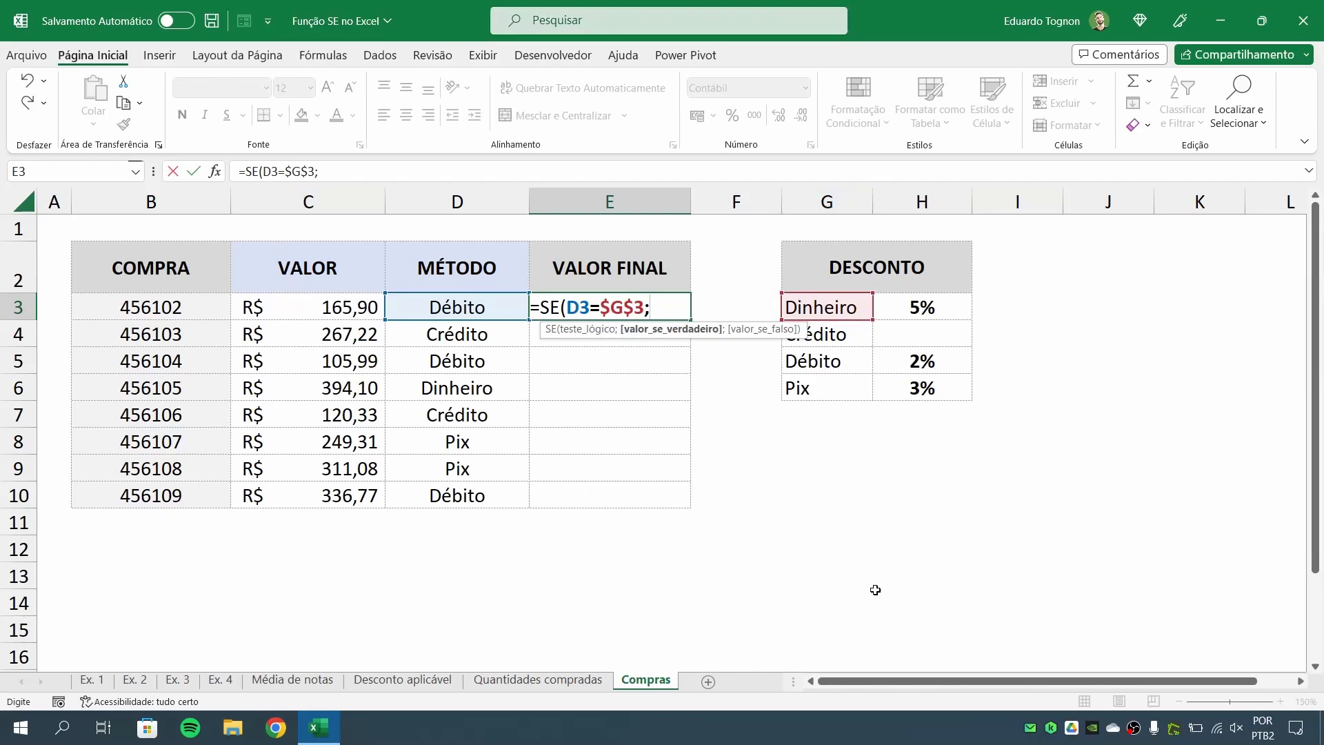
Enter C3-C3*H3 as the true value of the SE formula in E3
click(327, 310)
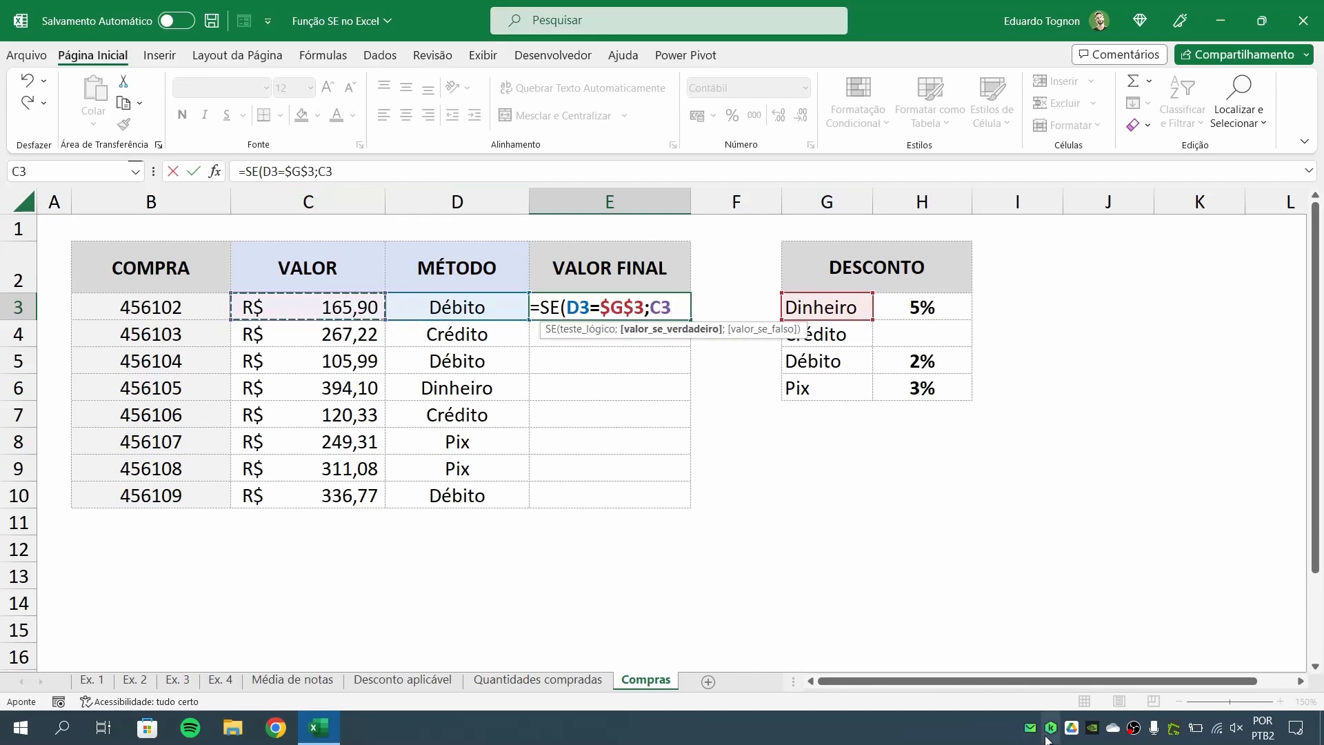
text(-)
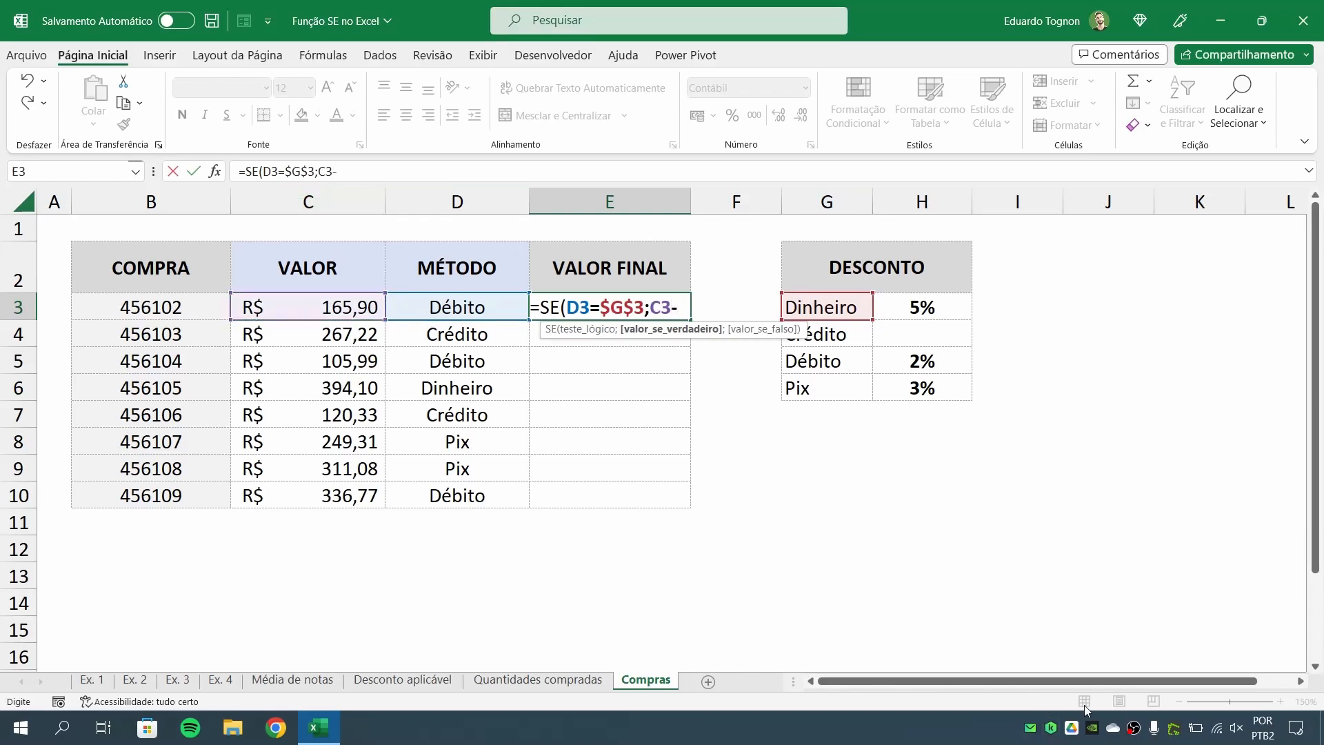
click(346, 306)
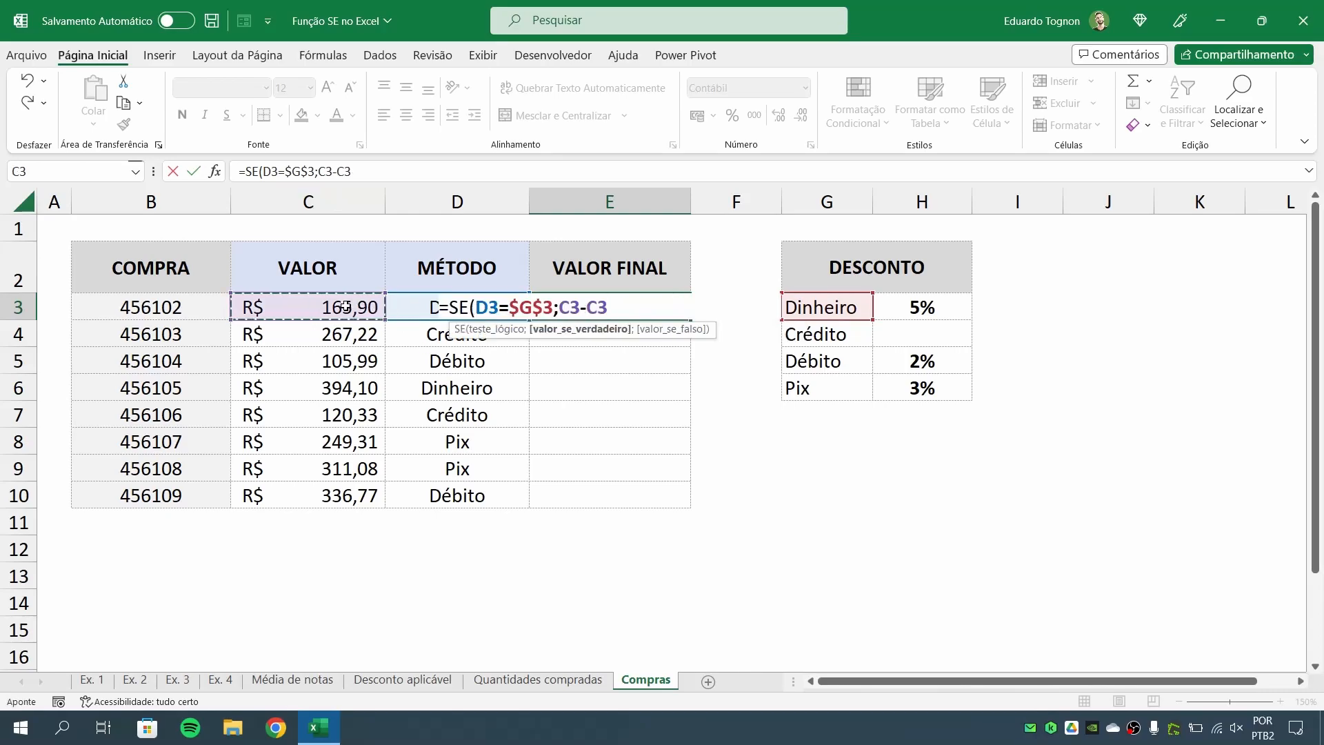
text(*)
click(941, 302)
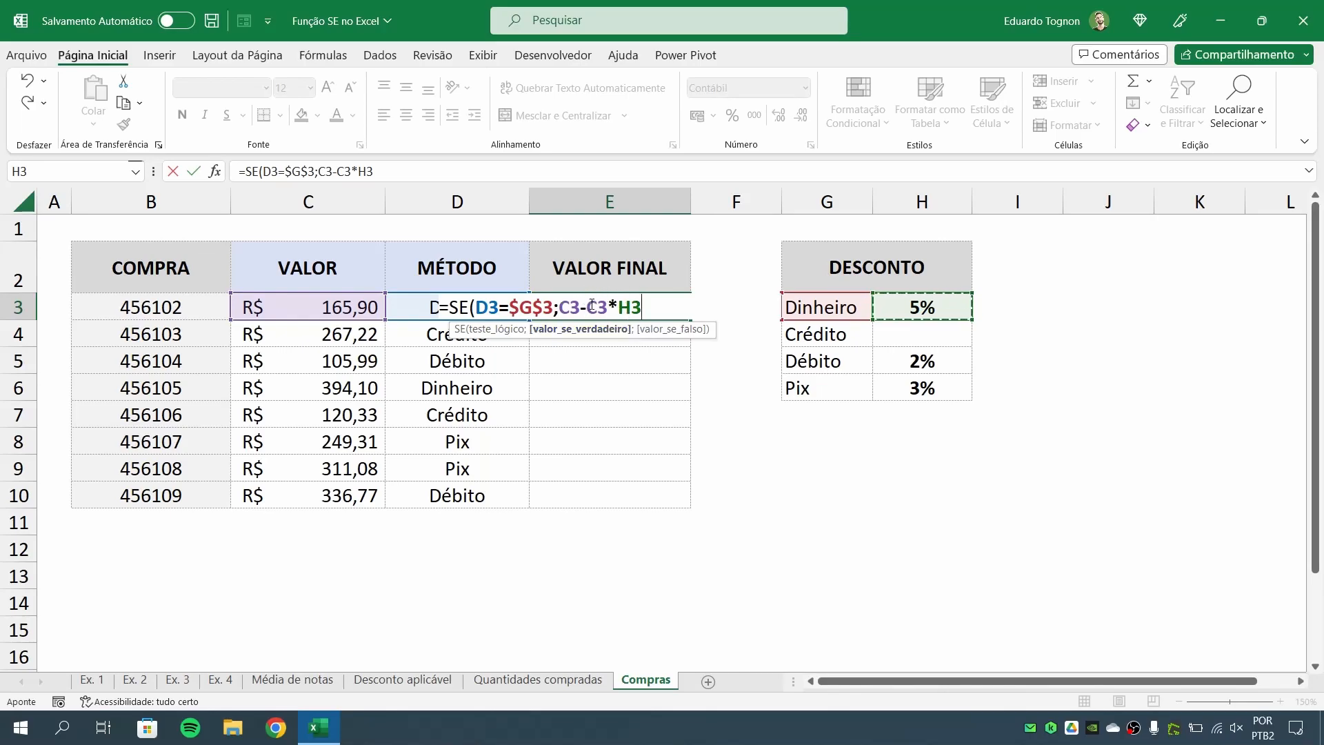
Review the parts of the discount calculation in E3 and make its H3 reference absolute
click(636, 310)
drag(594, 306, 636, 312)
click(569, 309)
drag(558, 308, 580, 307)
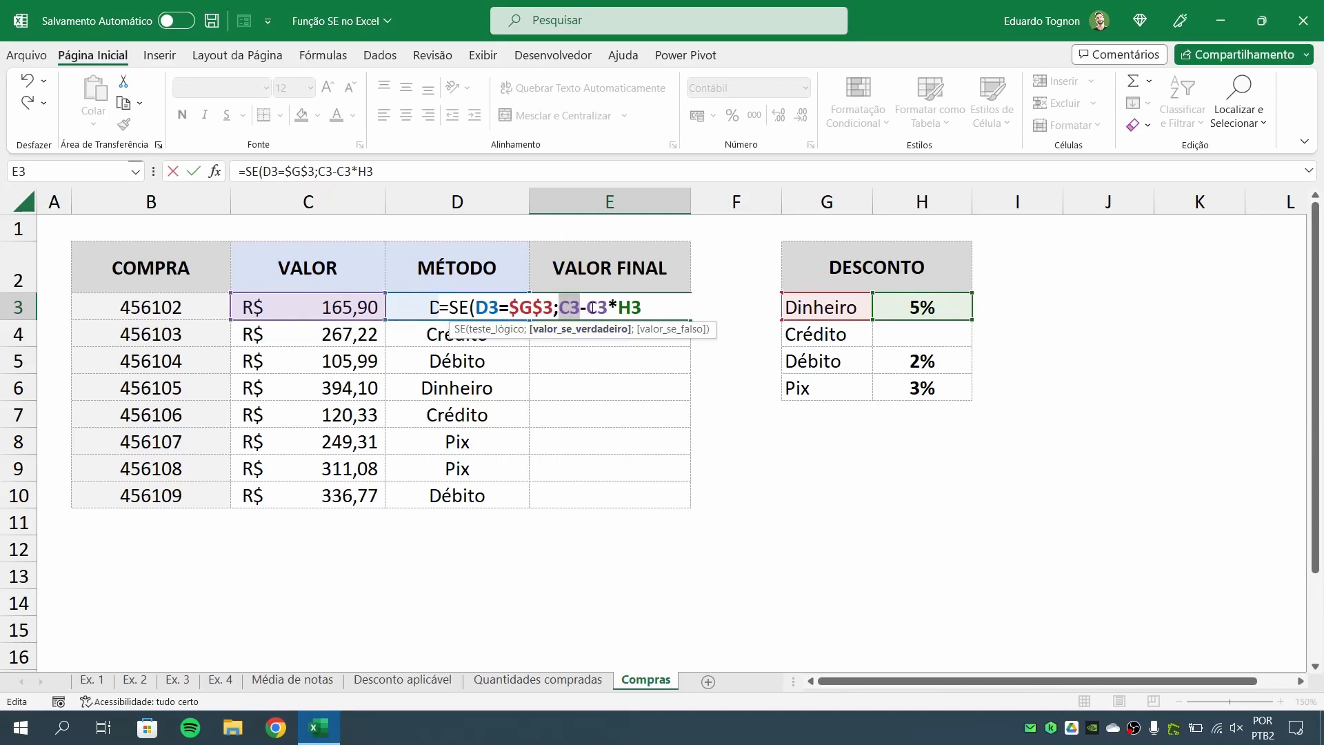
drag(586, 307, 644, 308)
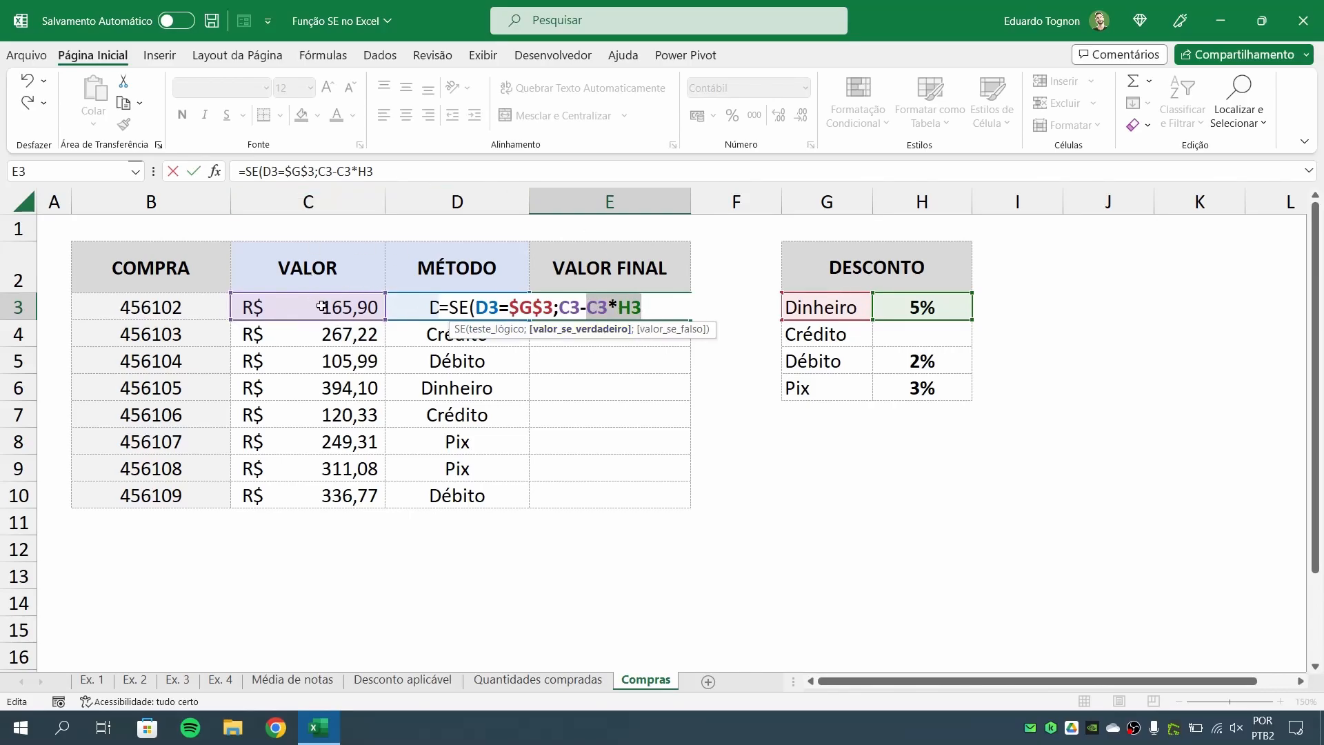
click(632, 307)
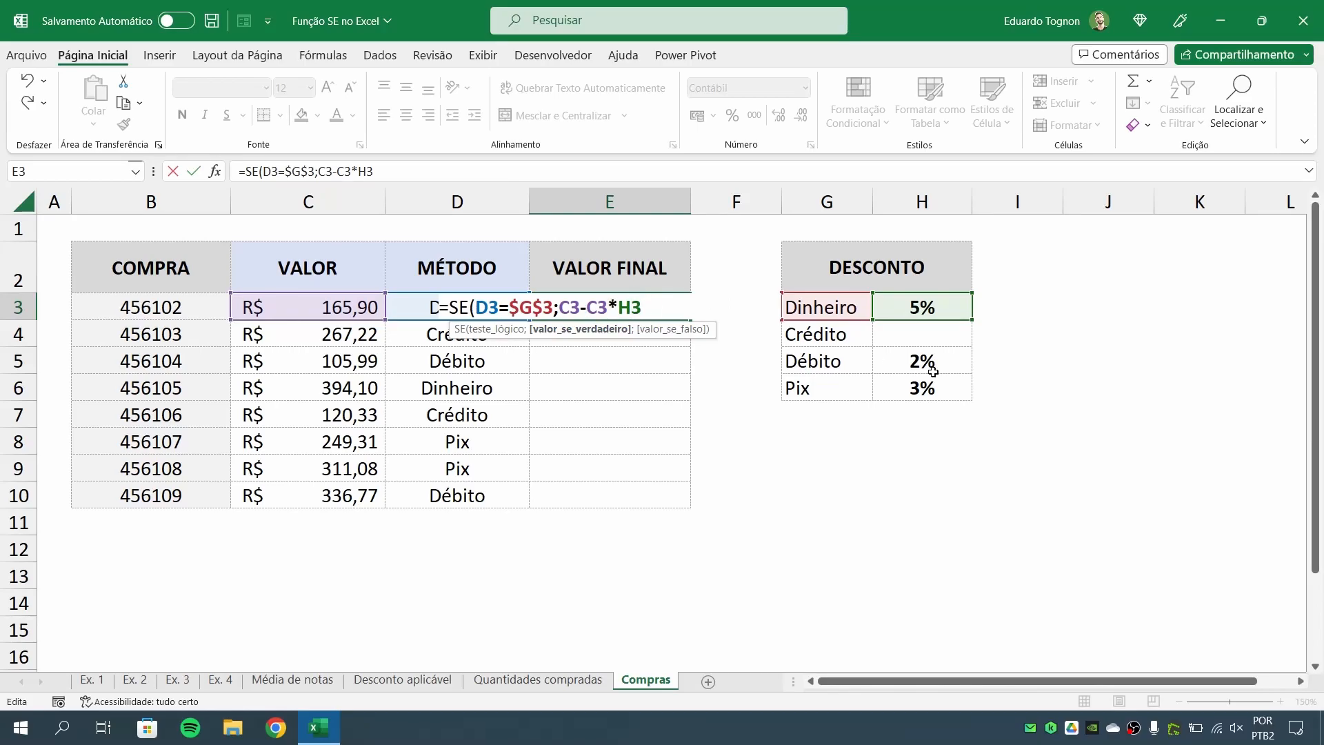
key(F4)
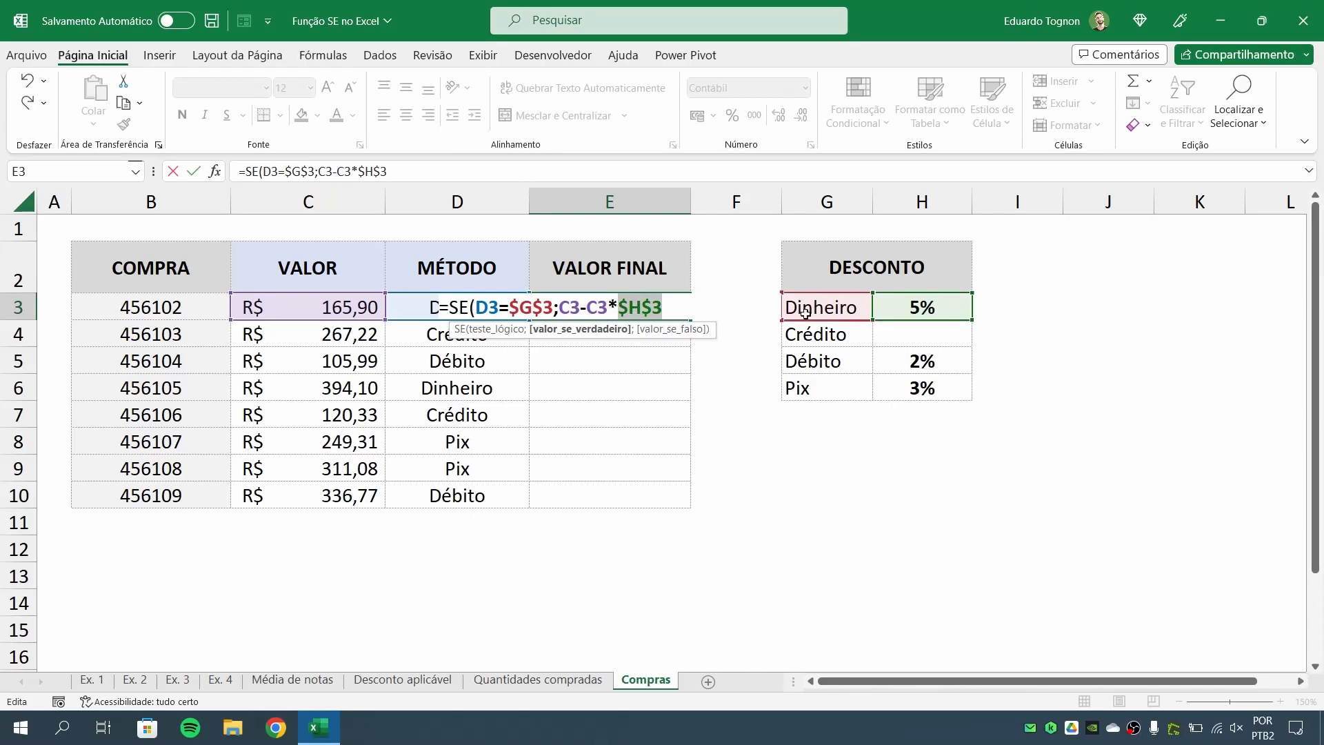
click(672, 306)
Nest a second SE as the false value and reuse the first SE's test and discount calculation, D3=$G$3;C3-C3*$H$3, inside it
text(;)
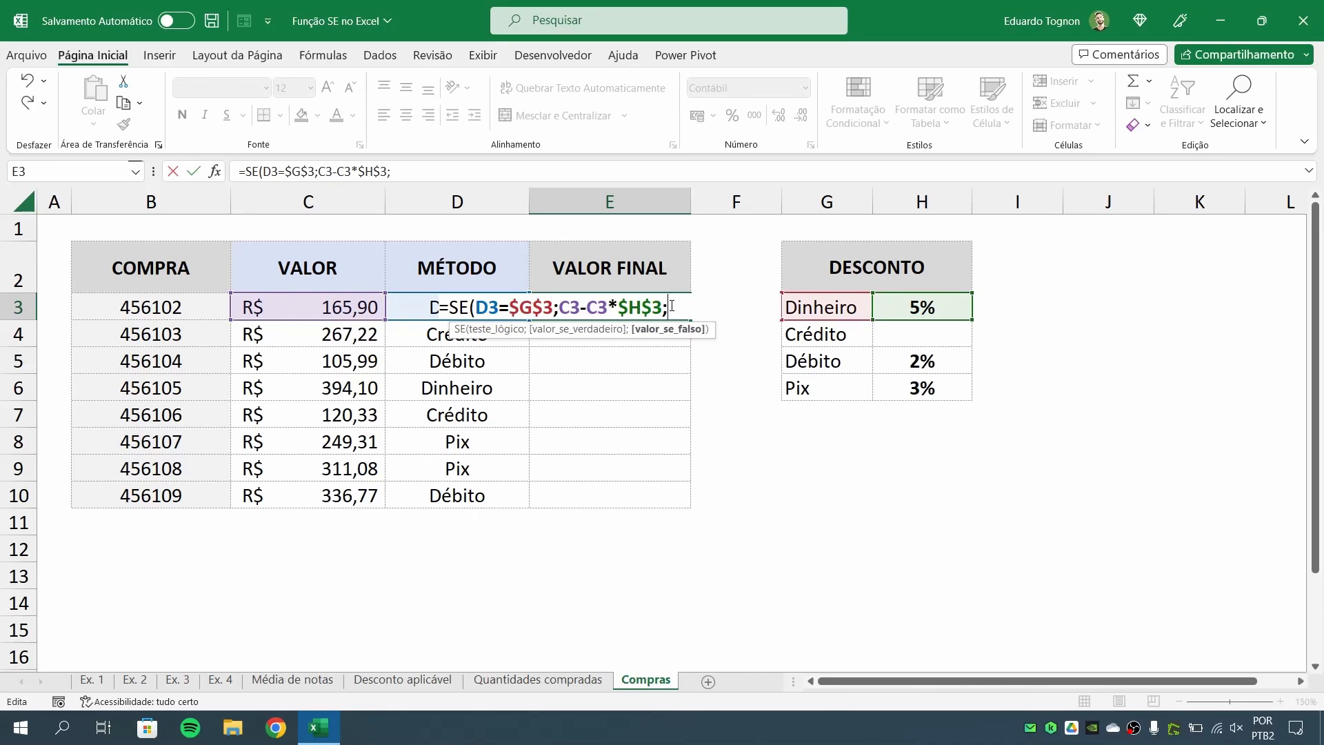
text(SE)
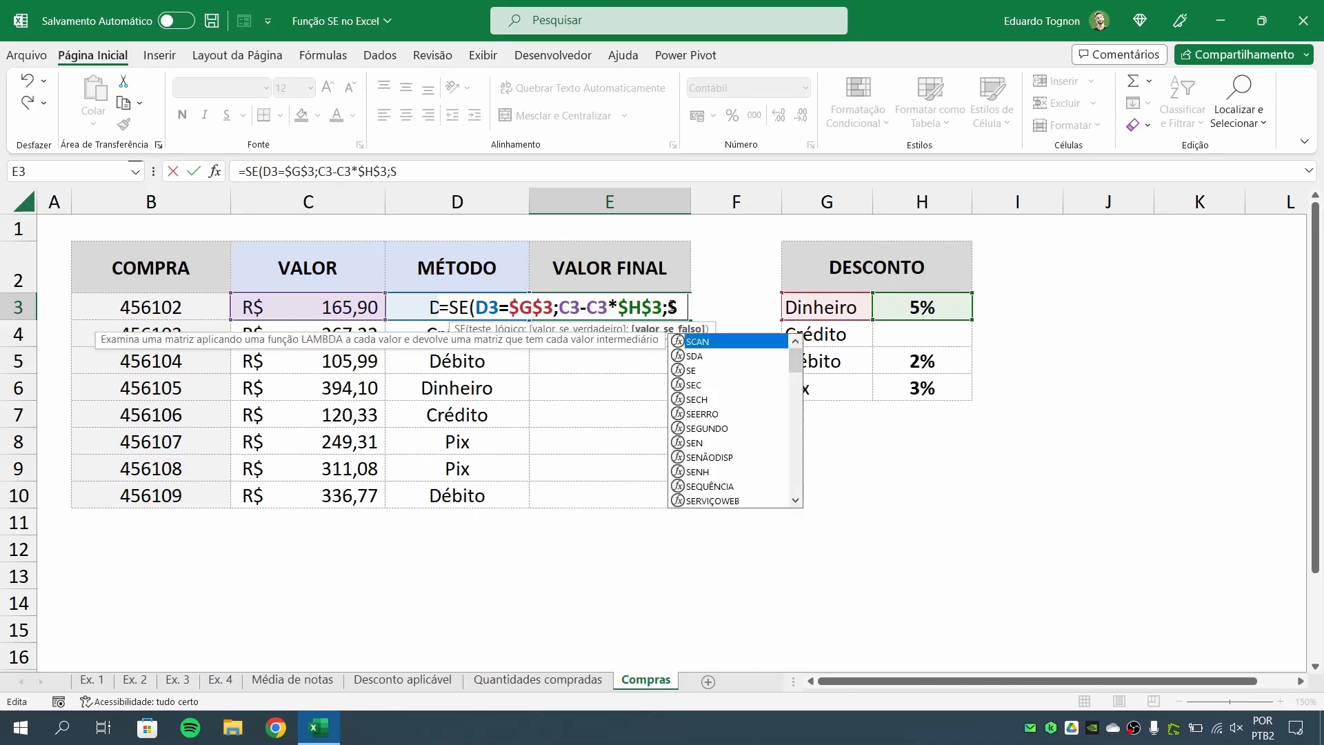
text(()
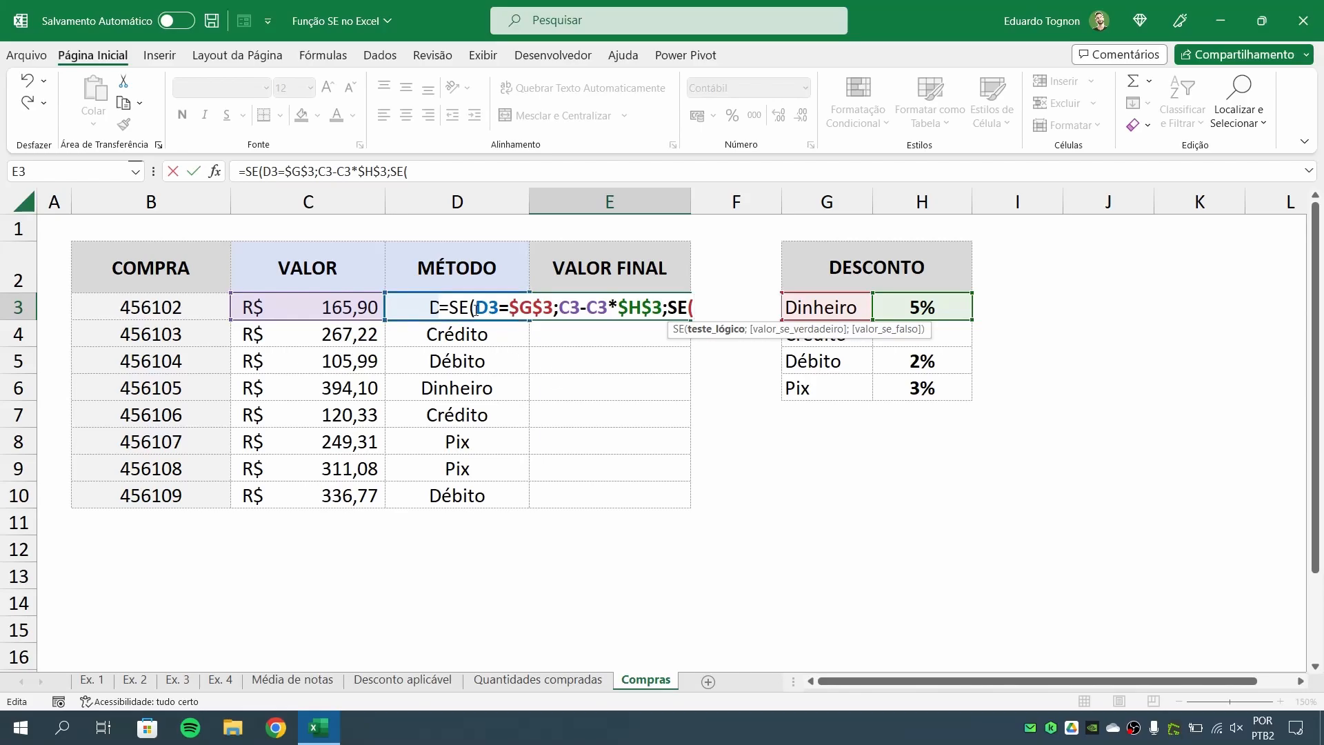
drag(476, 310, 660, 308)
key(ctrl+c)
click(762, 305)
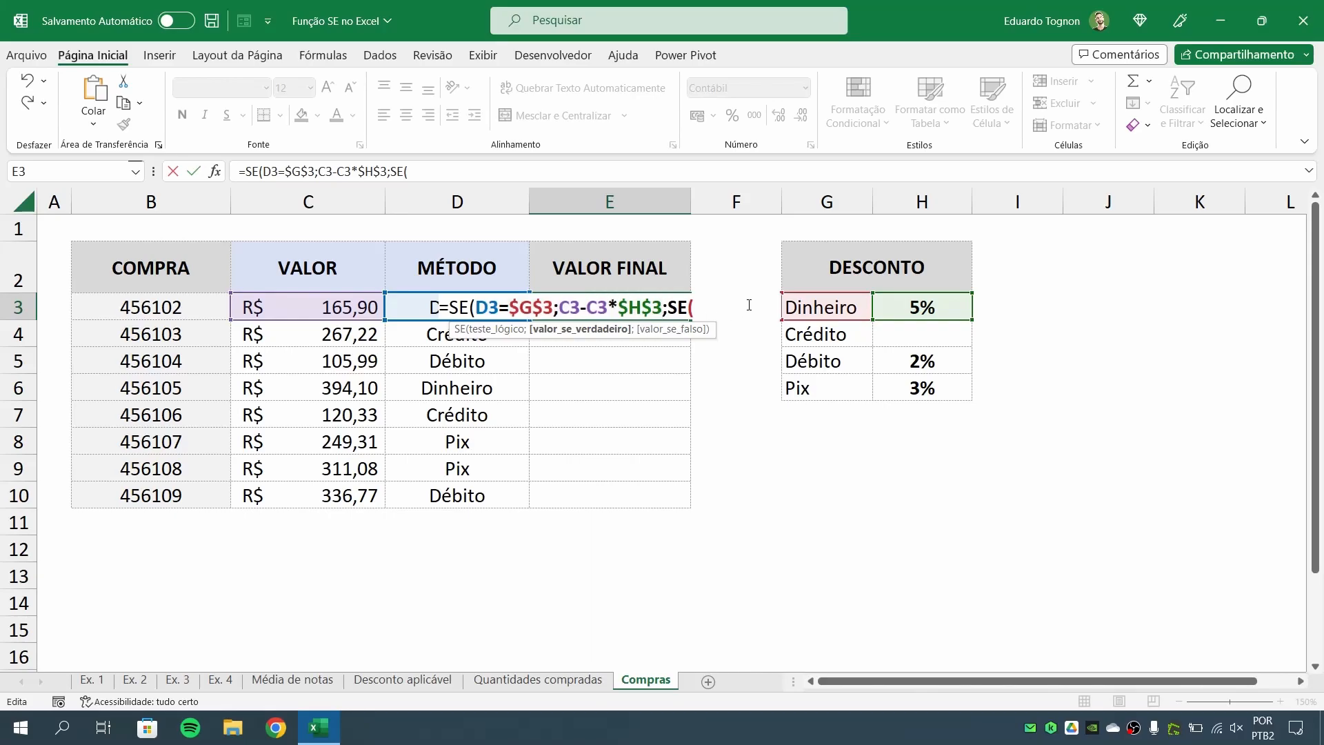
key(ctrl+v)
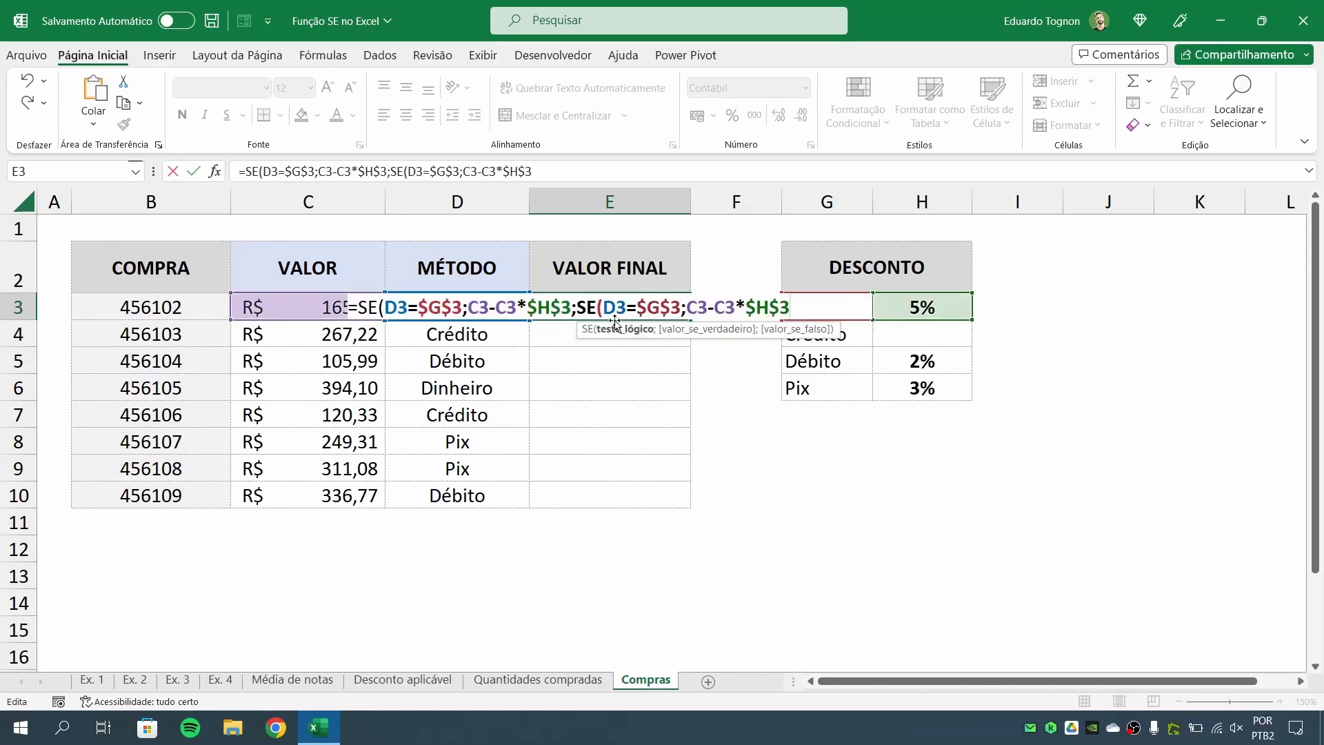
Change the second SE's references to $G$4 in the test and $H$4 in the discount calculation
click(660, 307)
key(Delete)
text(4)
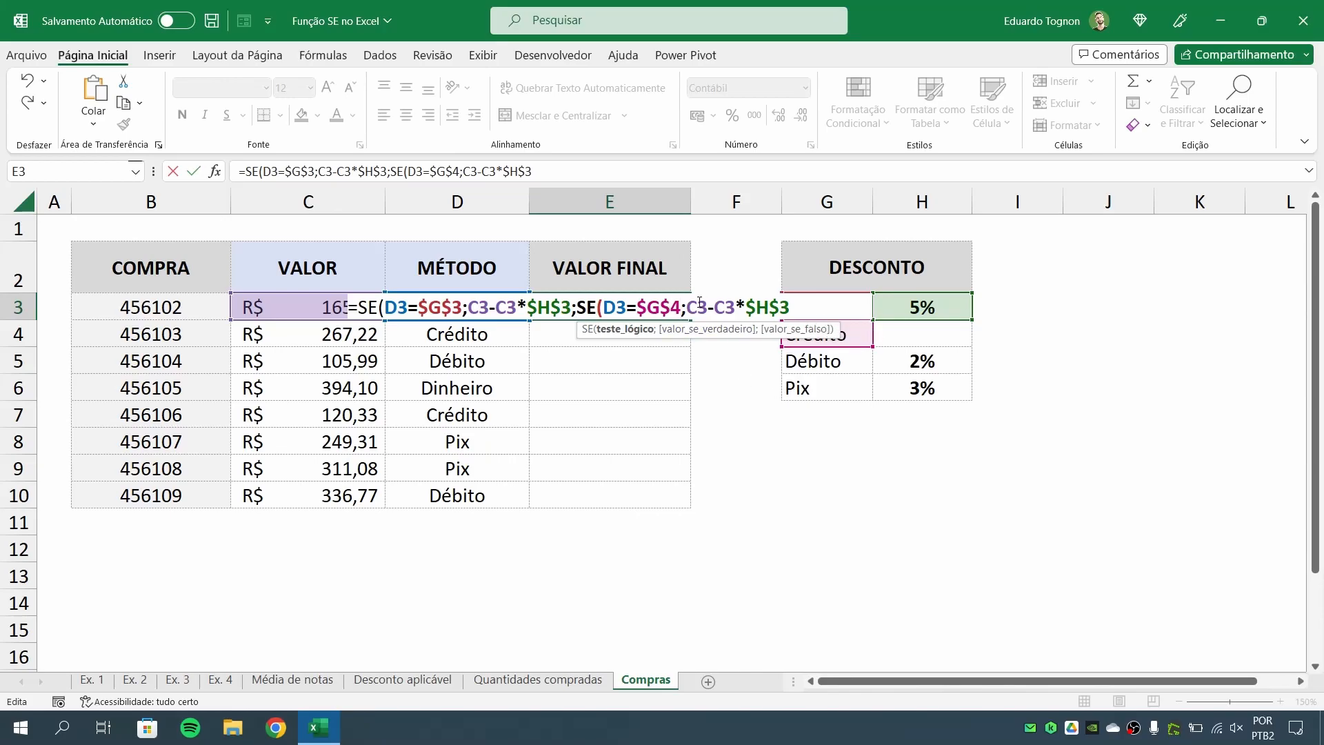
click(777, 307)
key(BackSpace)
text(4)
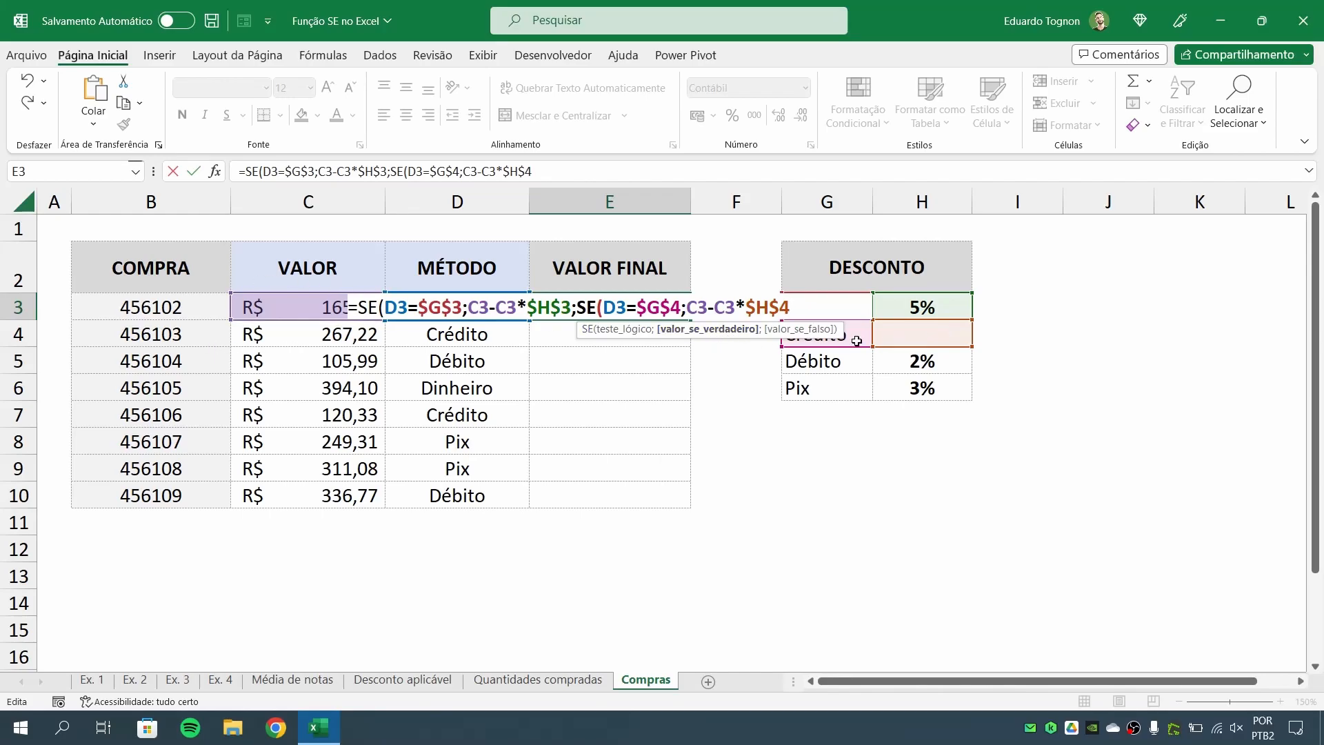
Nest a third SE as the second SE's false value in E3, reusing D3=$G$3;C3-C3*$H$3 as its test and calculation
text(;)
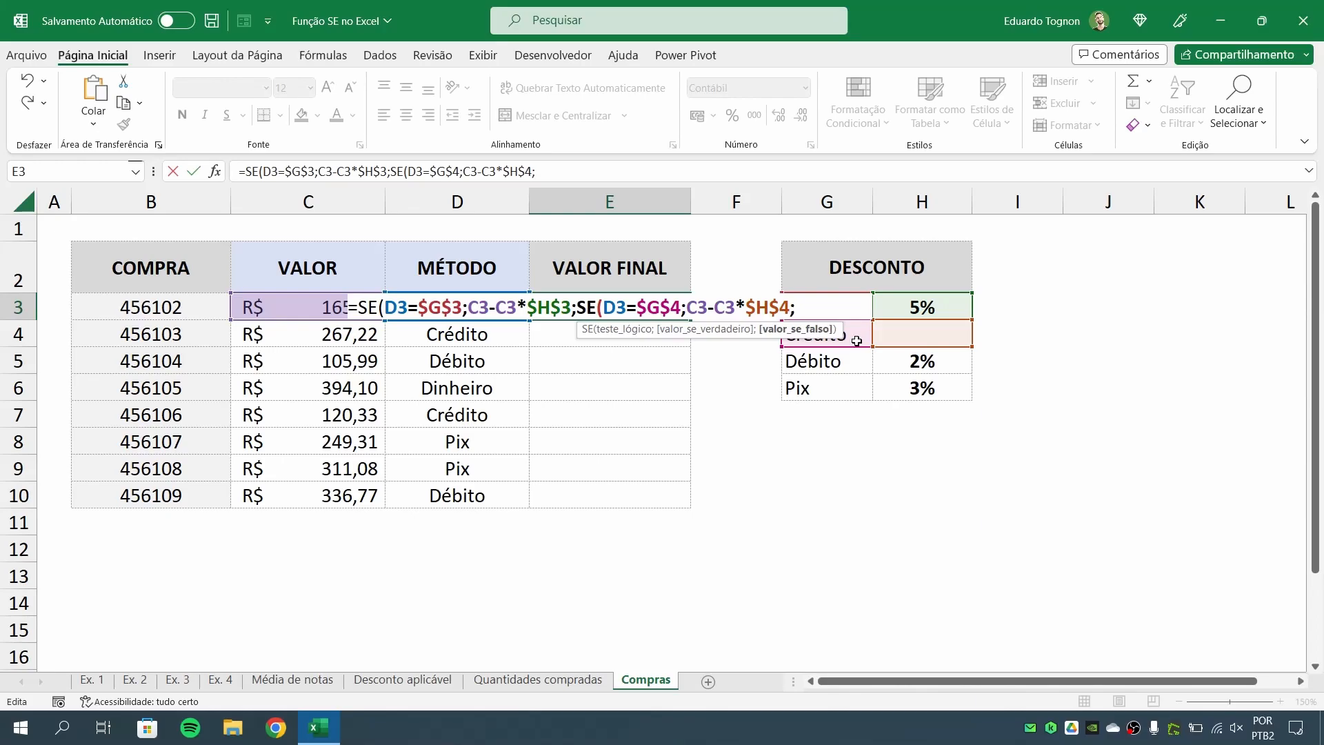
text(SE)
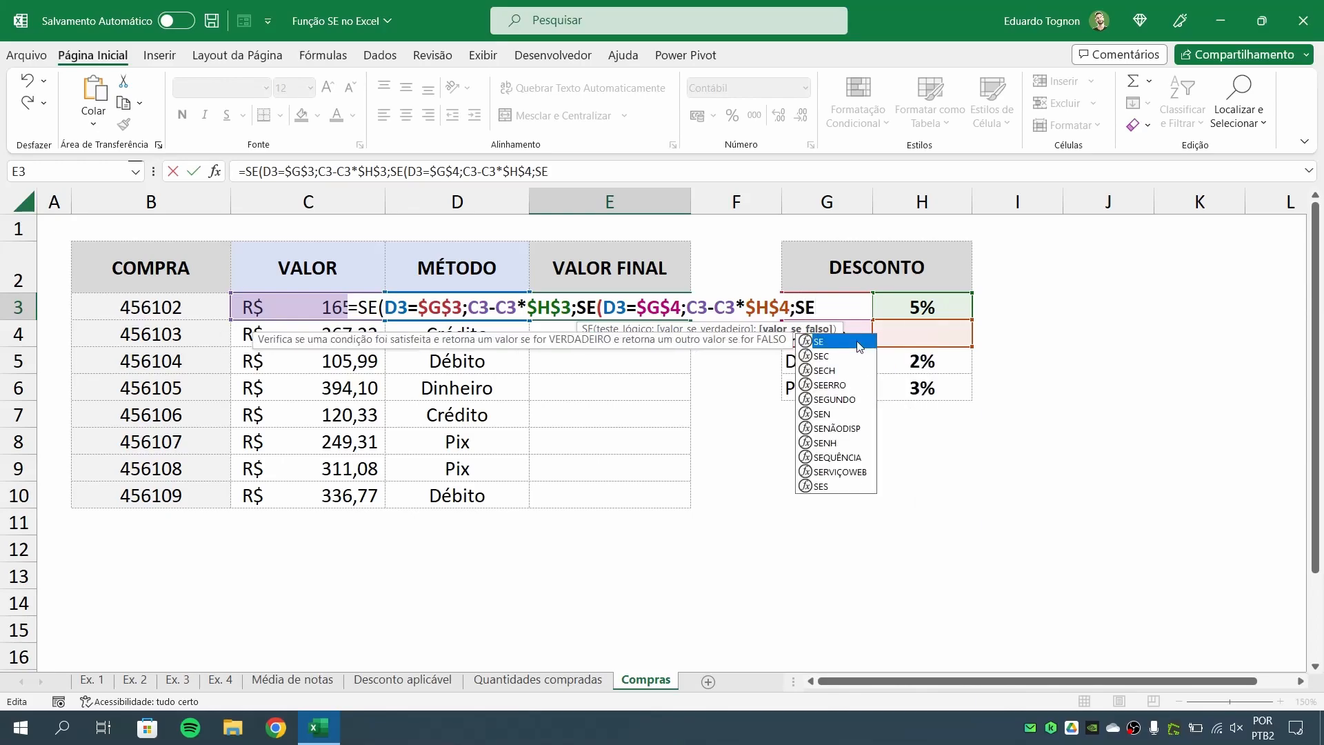
text(()
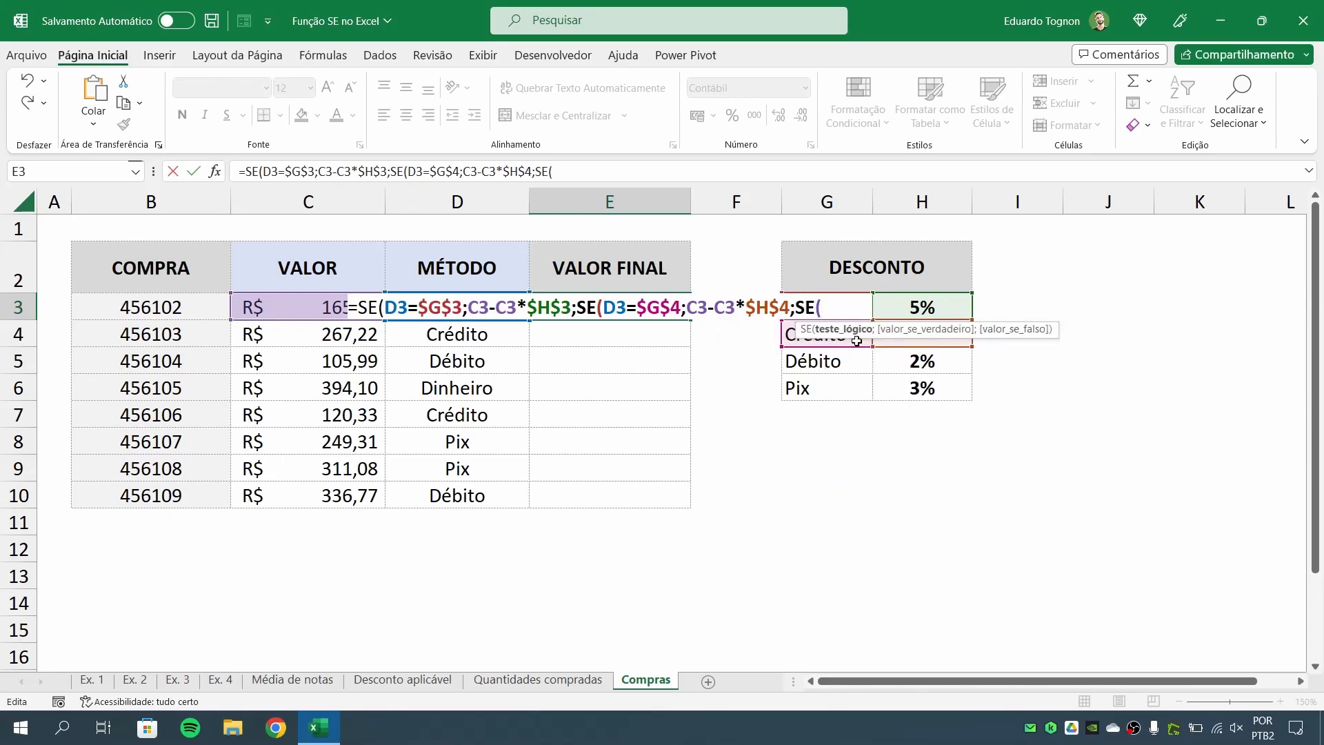
text(D3=$G$3;C3-C3*$H$3)
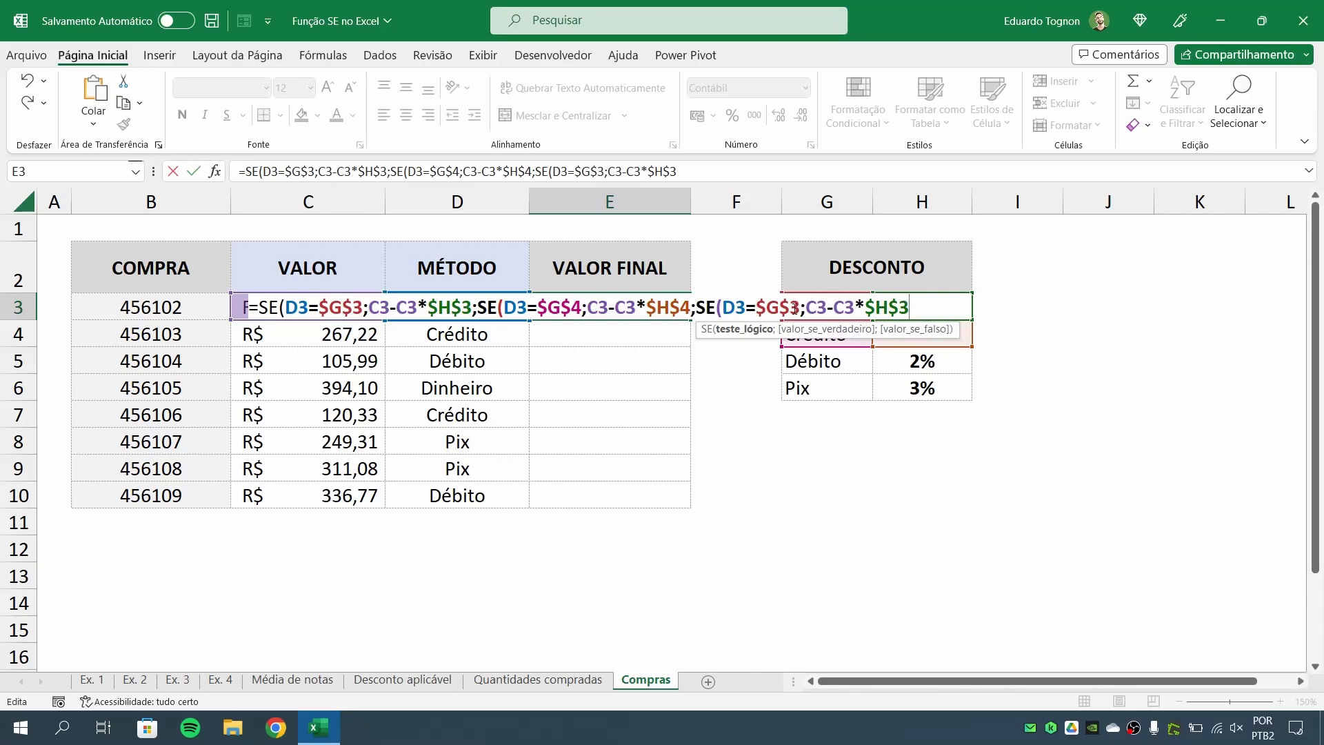
Change the third SE's references to $G$5 in the test and $H$5 in the discount calculation
click(791, 307)
key(Delete)
text(5)
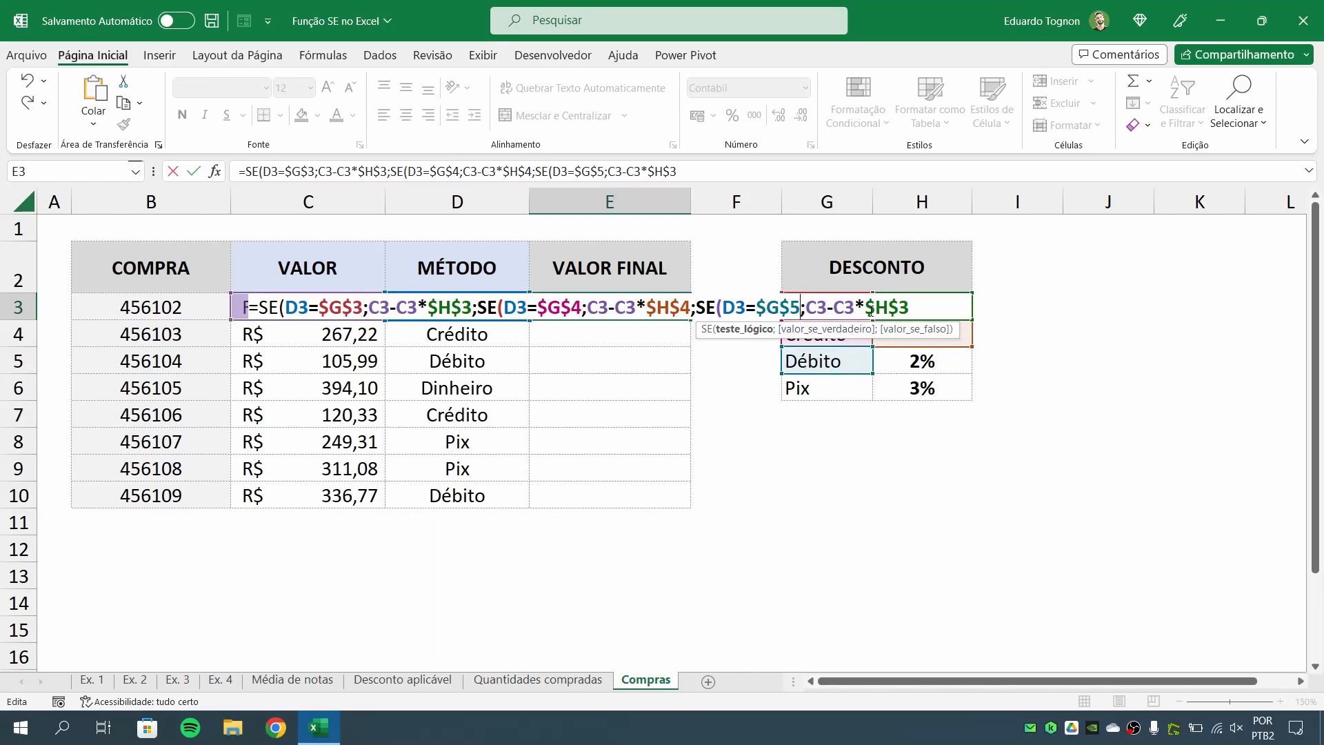
click(949, 305)
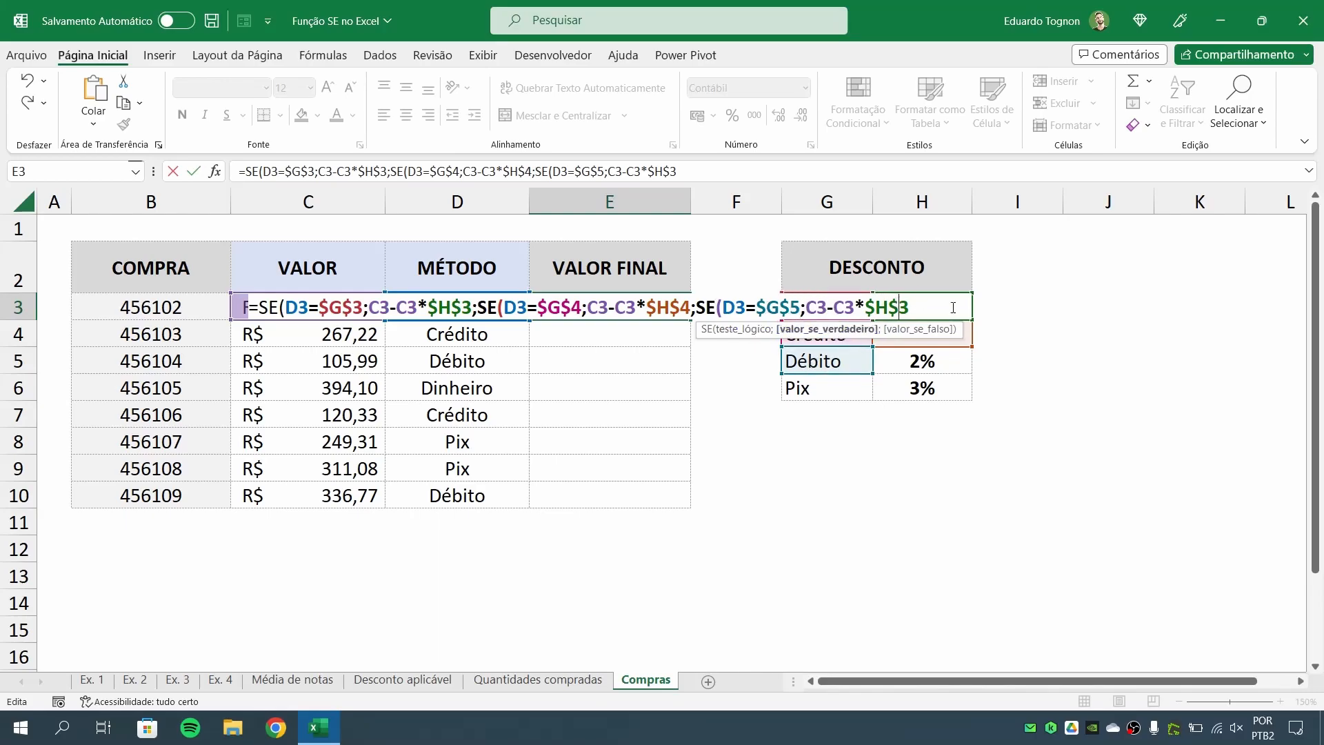
key(BackSpace)
text(5)
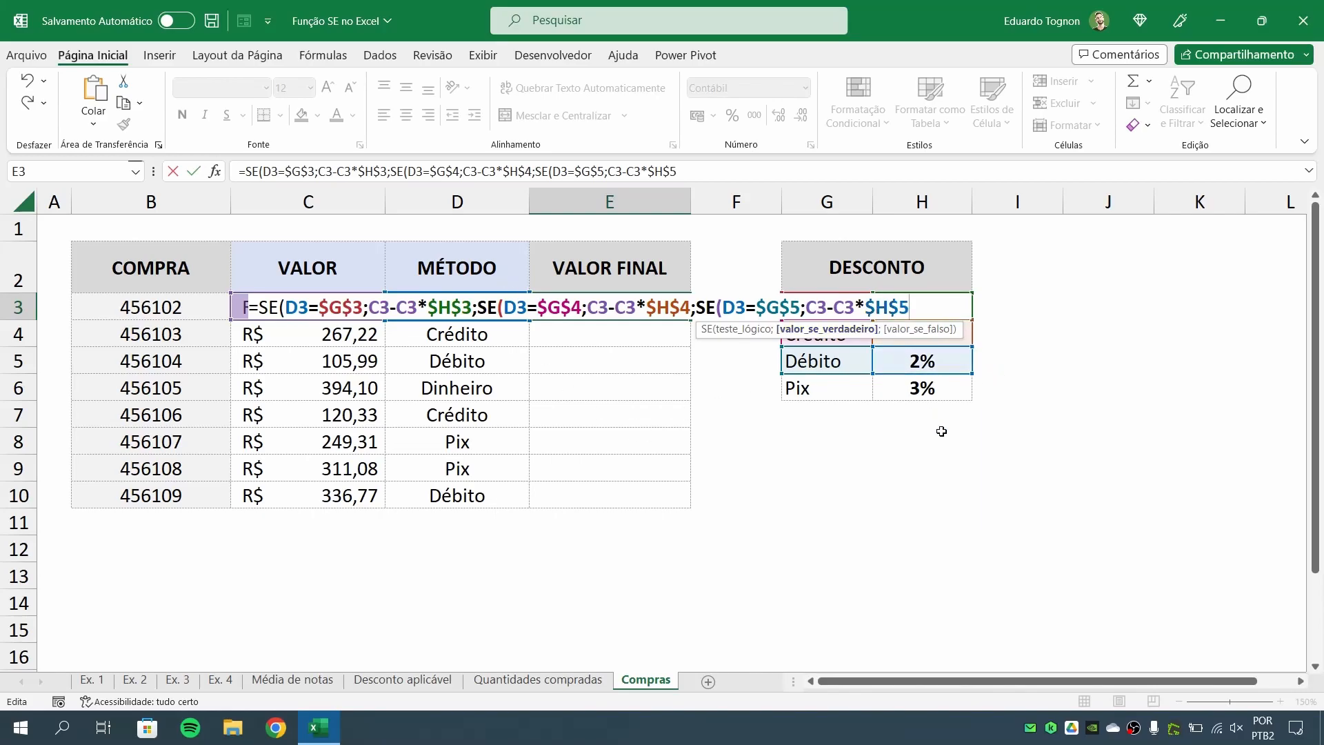
Nest a fourth SE as the third SE's false value, again reusing D3=$G$3;C3-C3*$H$3 inside it
text(;)
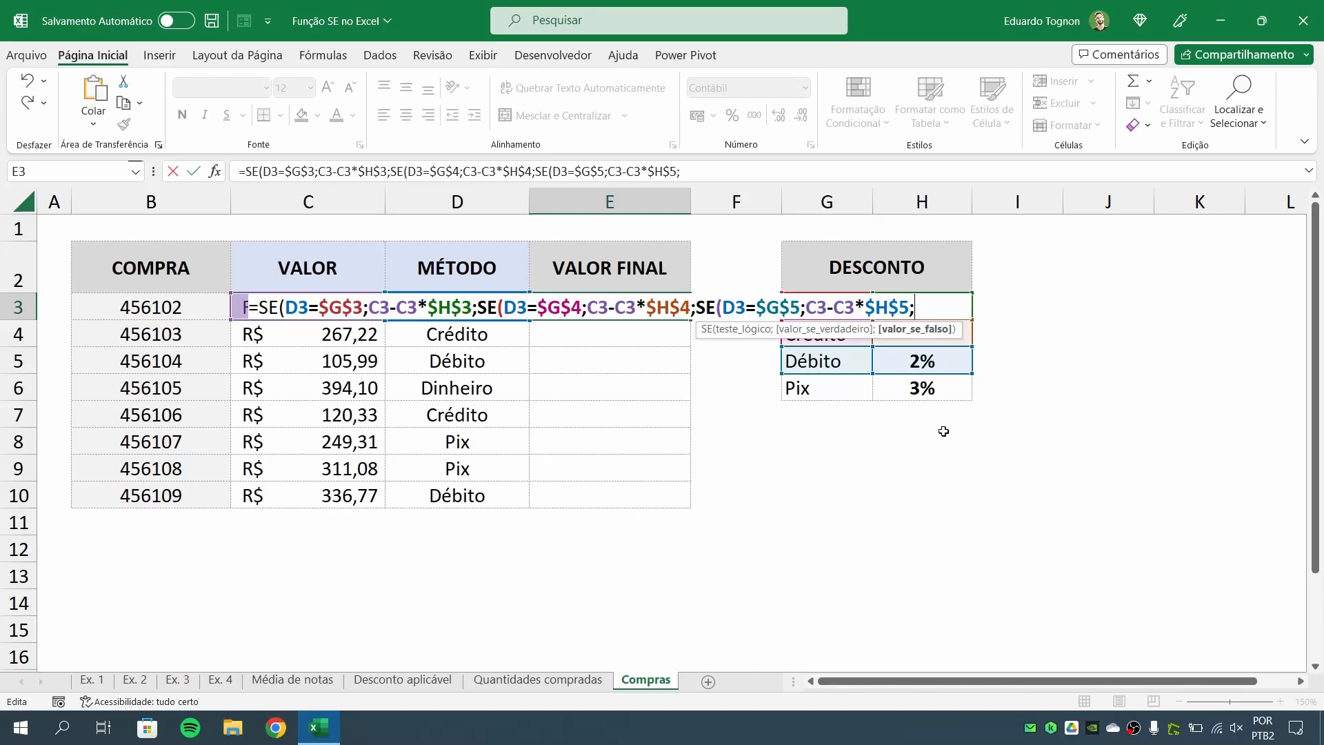
text(SE)
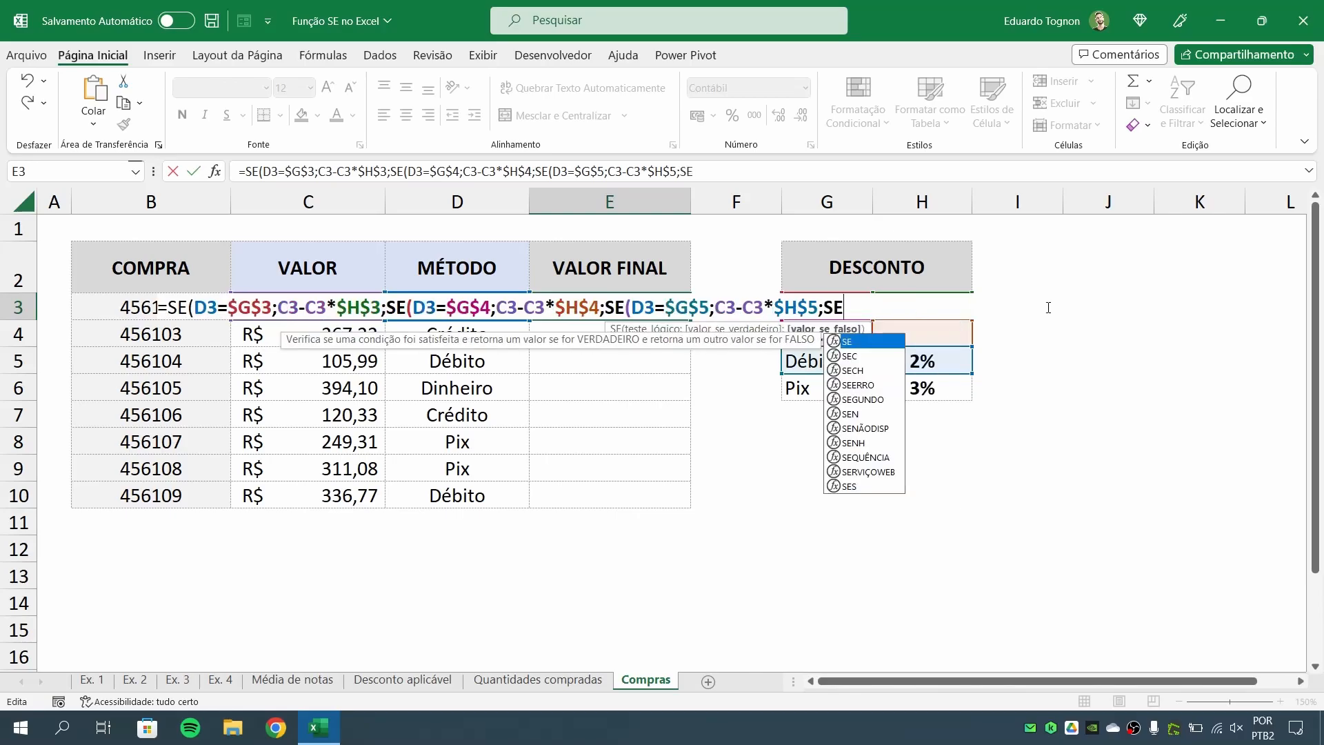
text(()
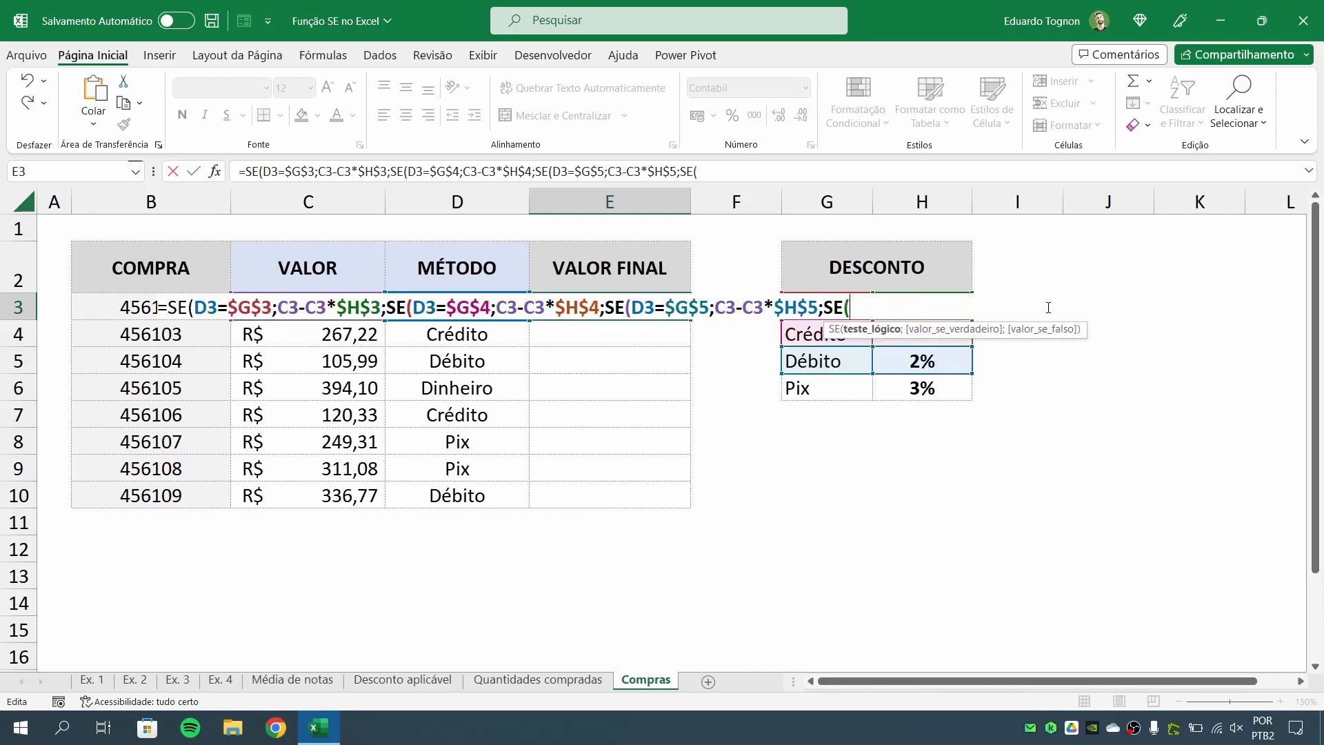
text(D3=$G$3;C3-C3*$H$3)
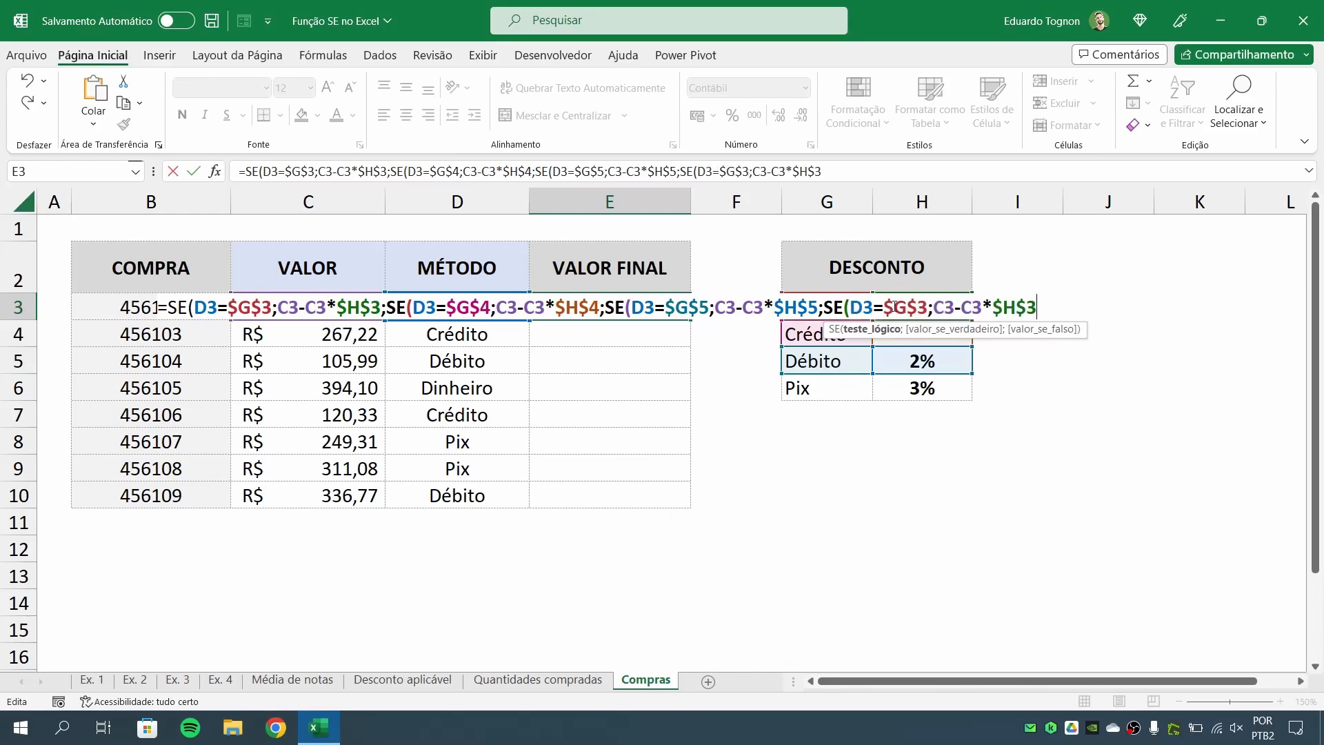
Change the fourth SE's references to $G$6 in the test and $H$6 in the discount calculation
key(Left)
key(Left)
key(Left)
key(Left)
key(Left)
key(Left)
key(Left)
key(Left)
key(Left)
key(Left)
key(Left)
key(Left)
key(Delete)
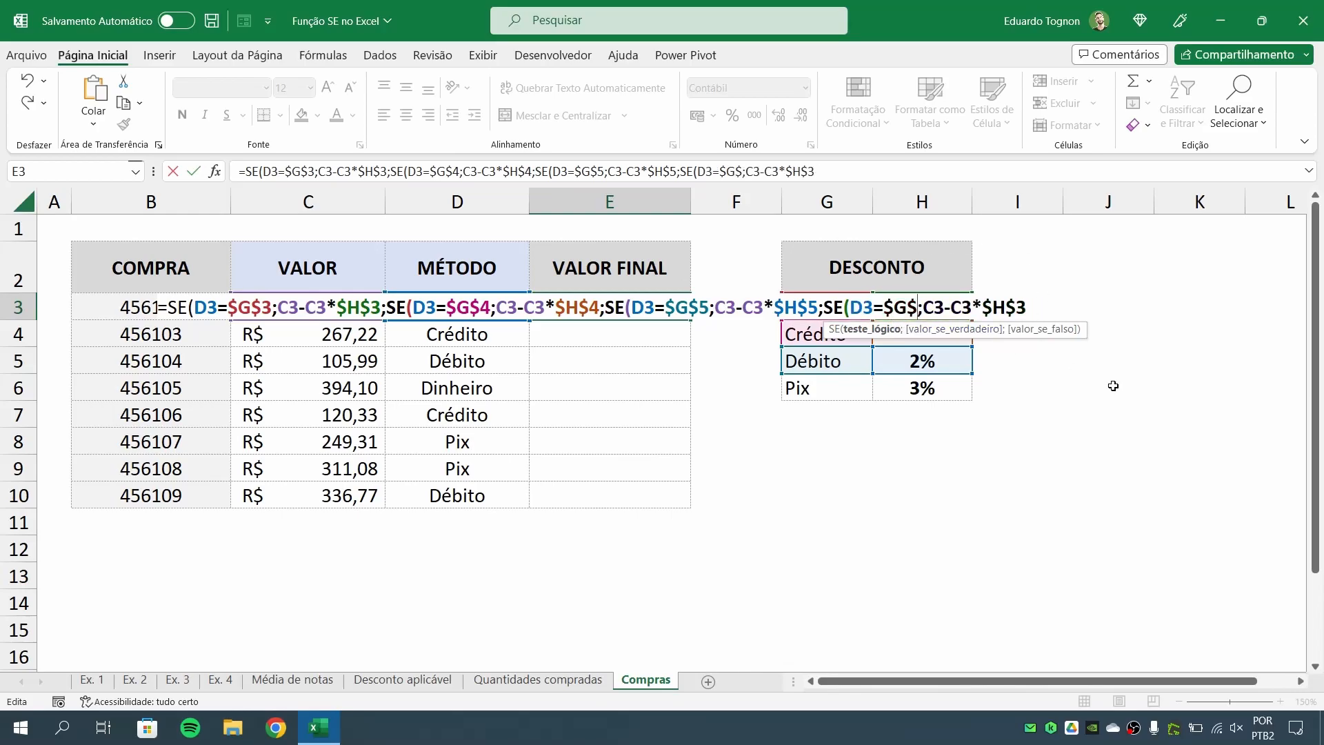
text(6)
click(1029, 307)
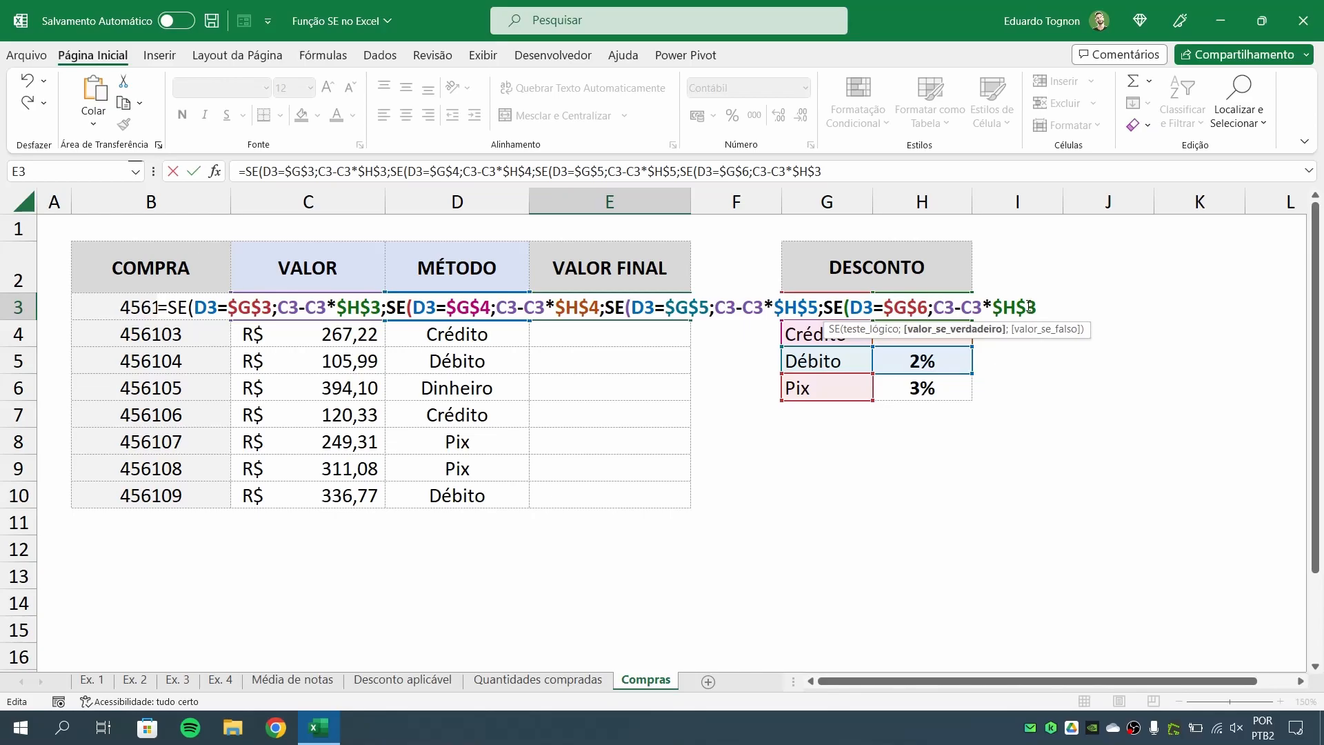
key(Delete)
text(6)
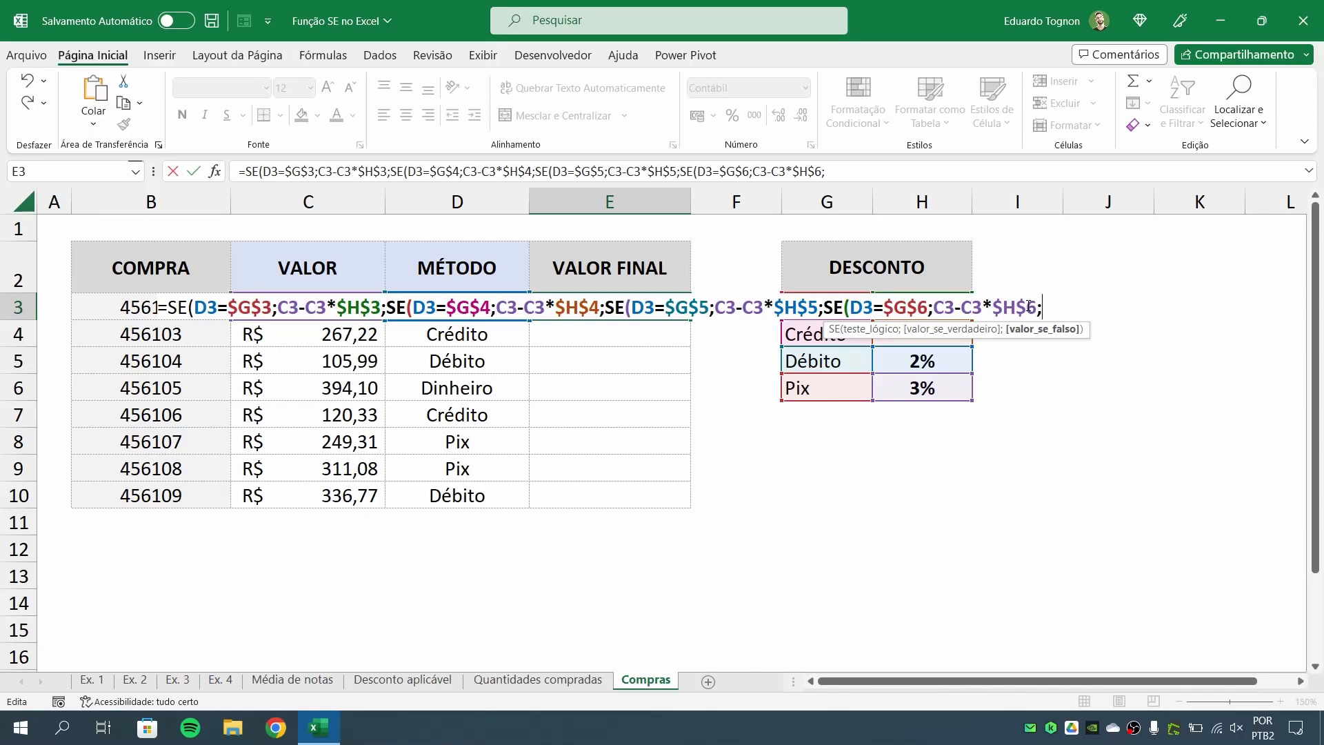
Leave the fourth SE's false value empty, close all four SE functions and commit the formula in E3
text())))
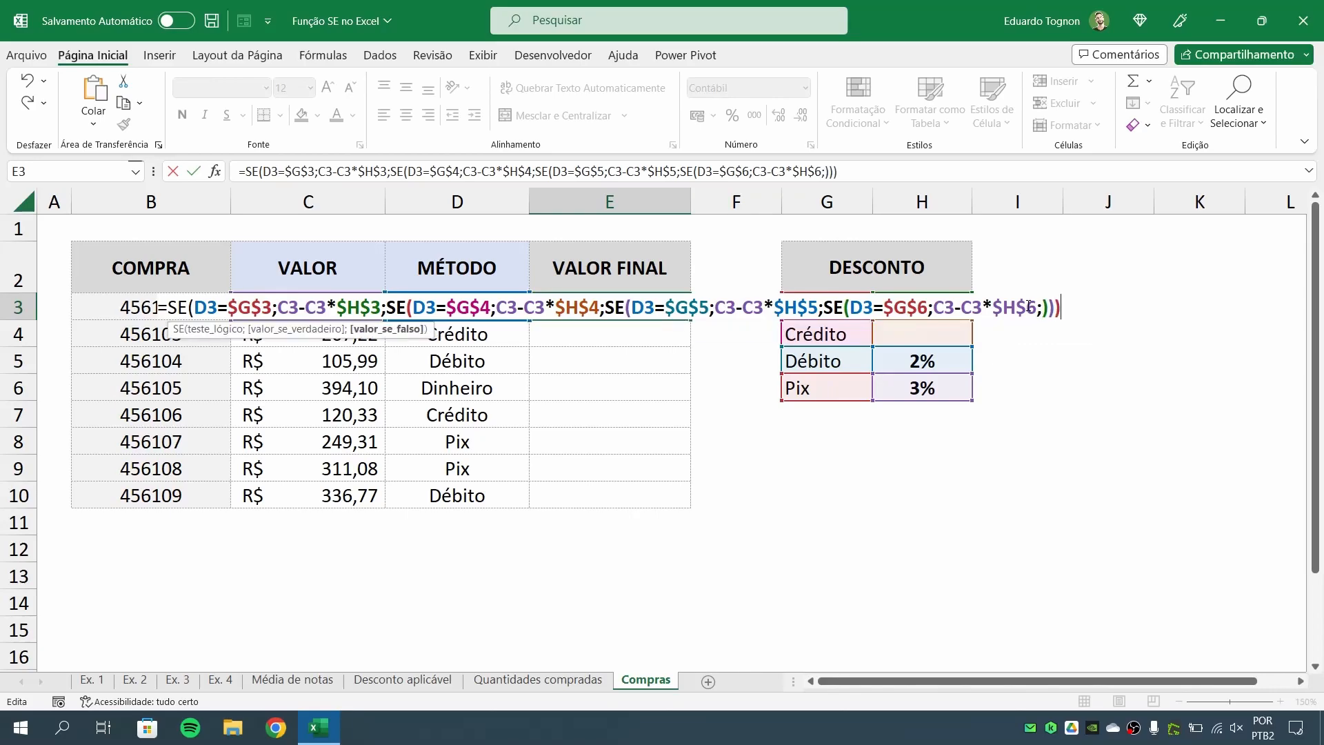
text())
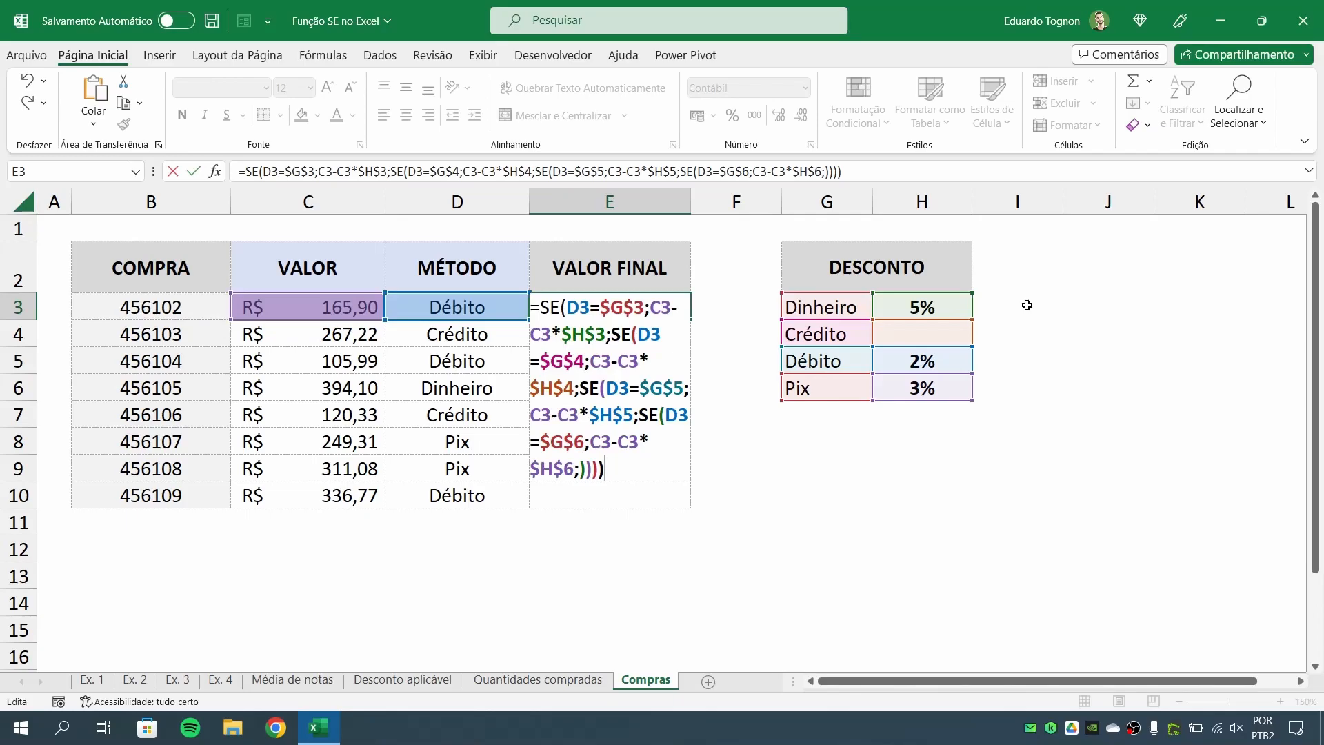
key(Return)
Check the final value in E3 against the purchase's payment method, its Débito discount rate and the original value in C3
click(604, 302)
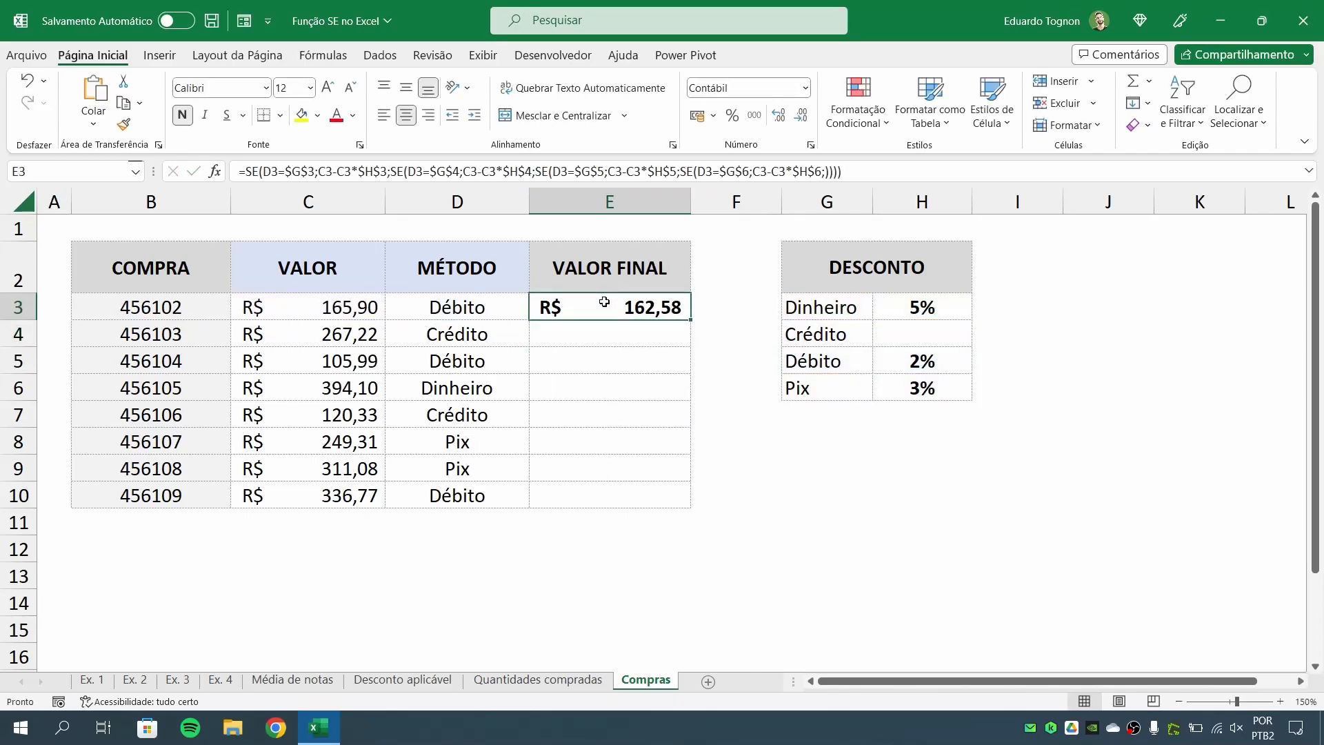
click(496, 305)
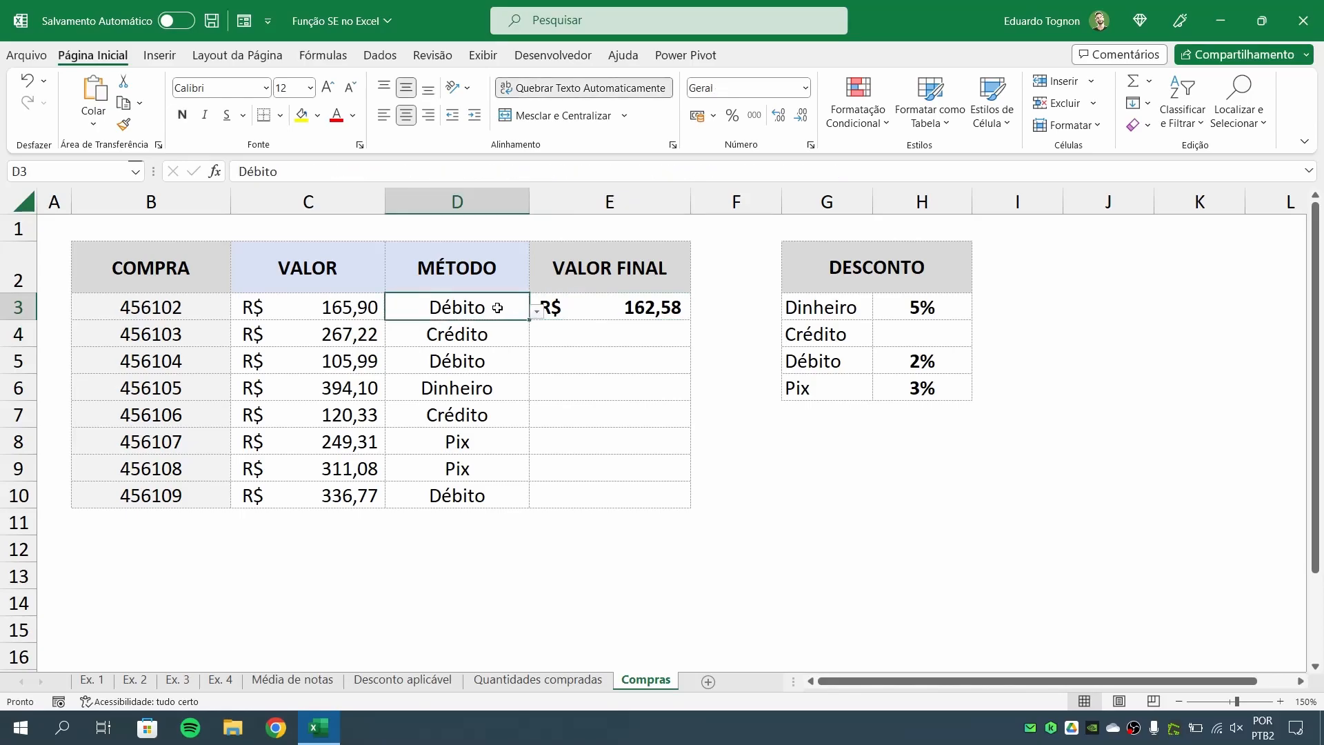
click(536, 311)
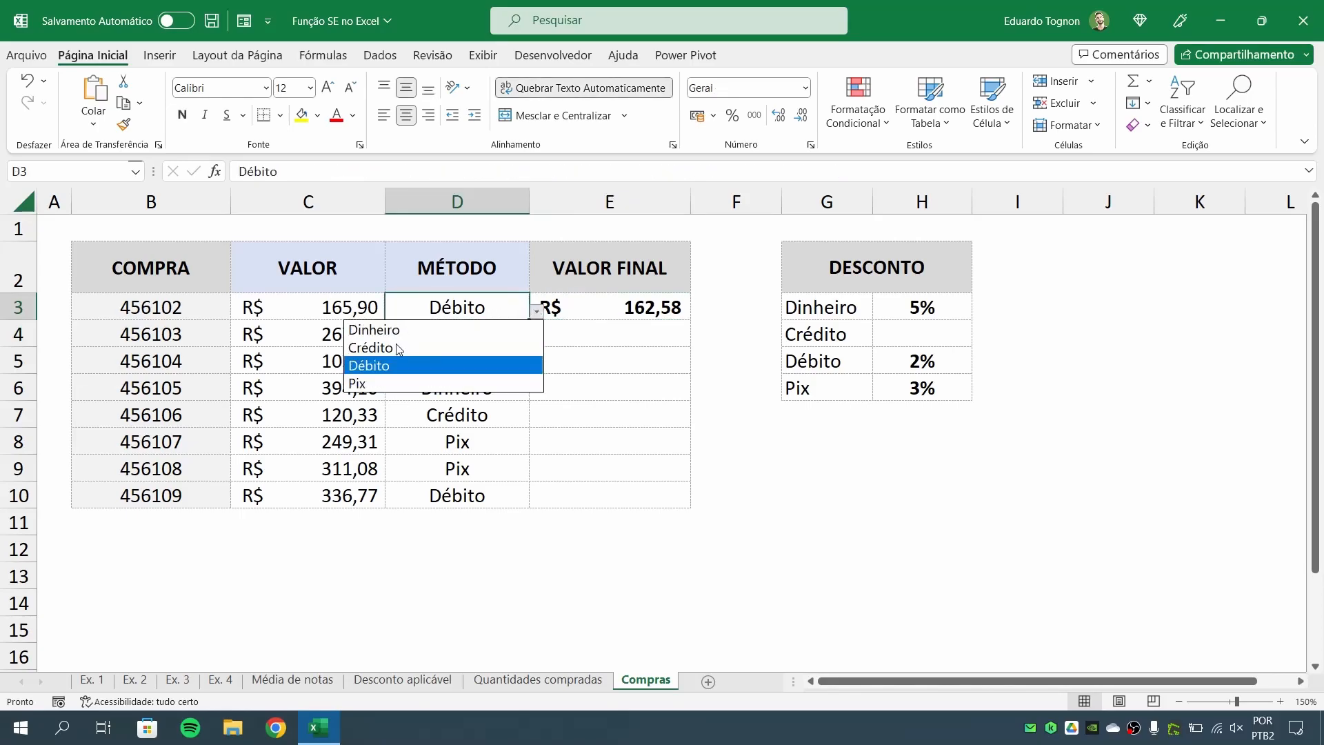
click(540, 308)
click(805, 351)
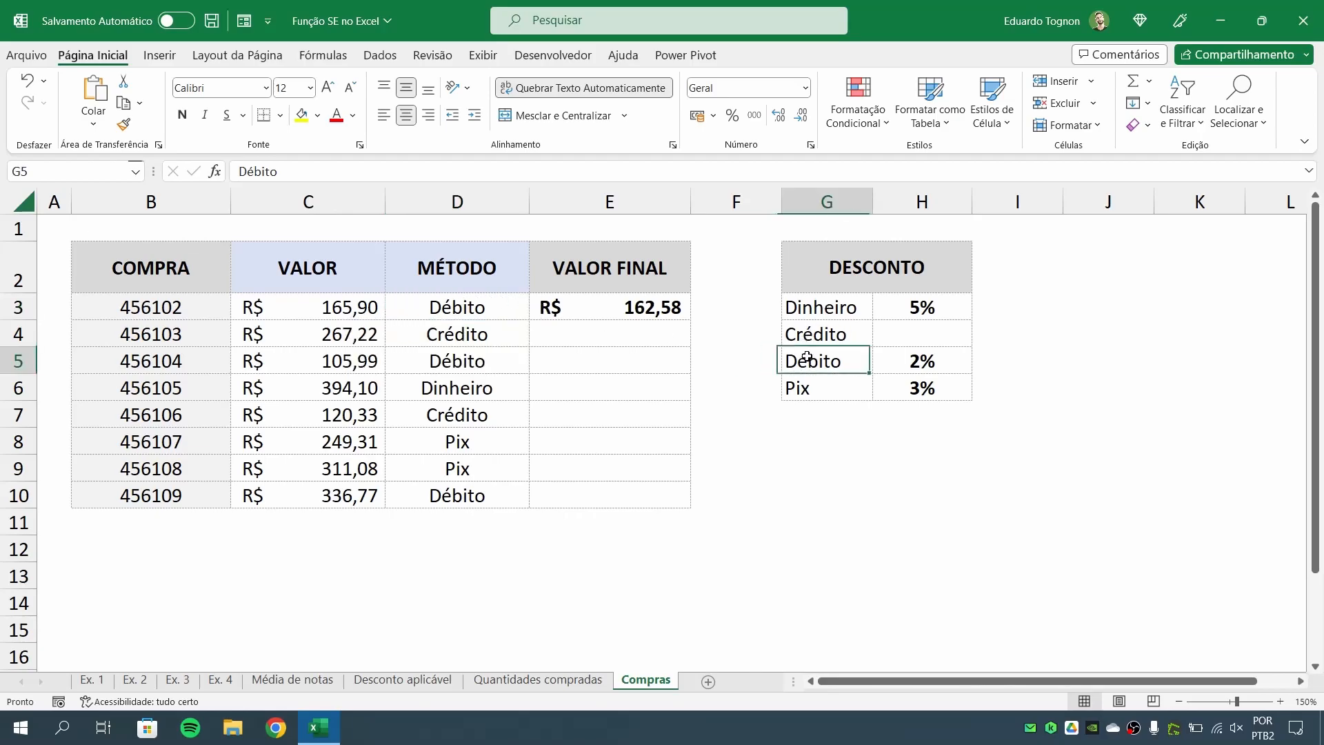
key(Right)
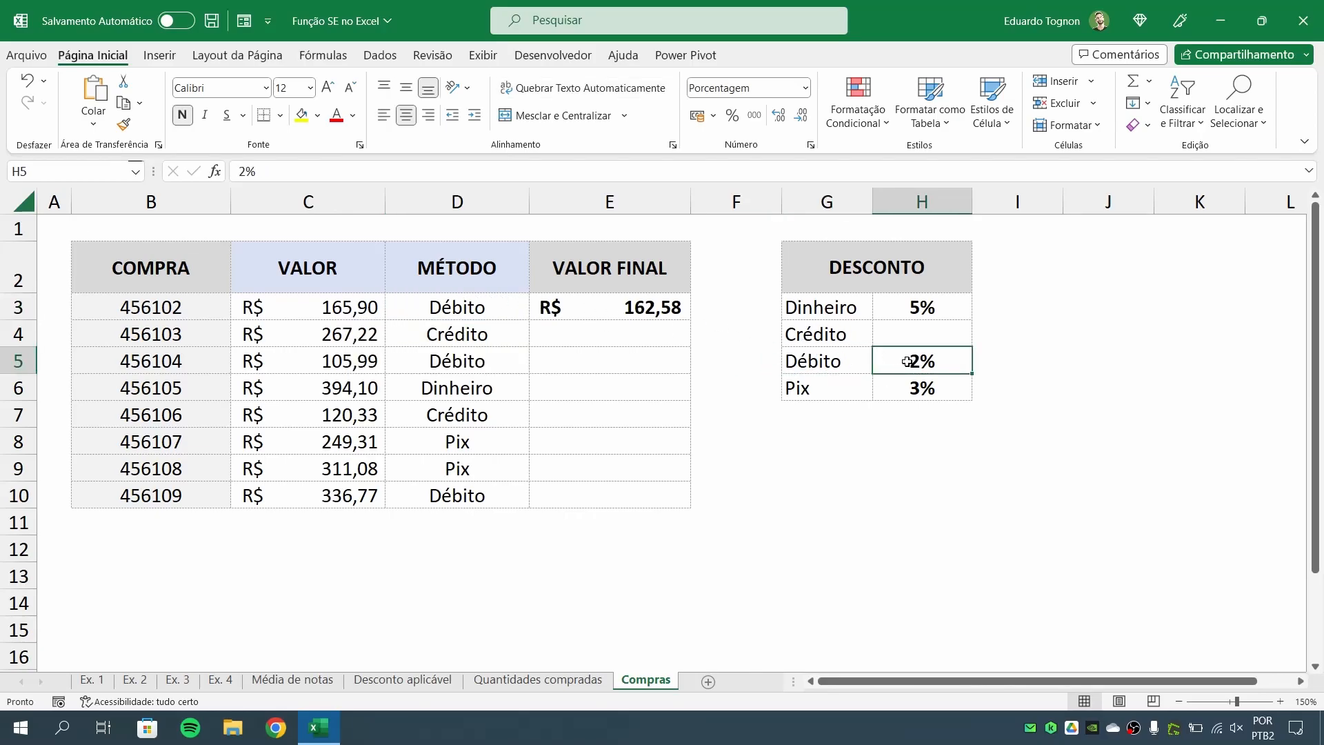
click(319, 310)
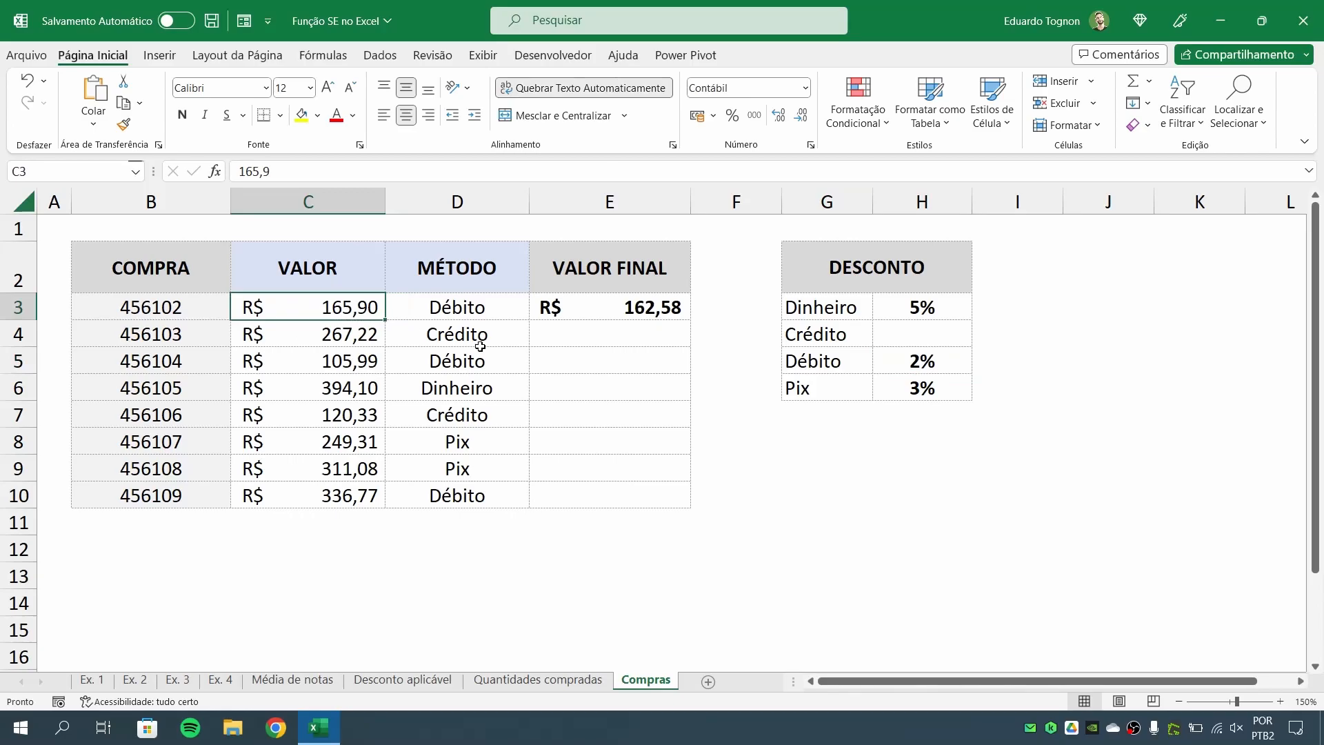
Calculate the first purchase's discount amount in H10 with the formula =C3*H5
click(899, 507)
text(=)
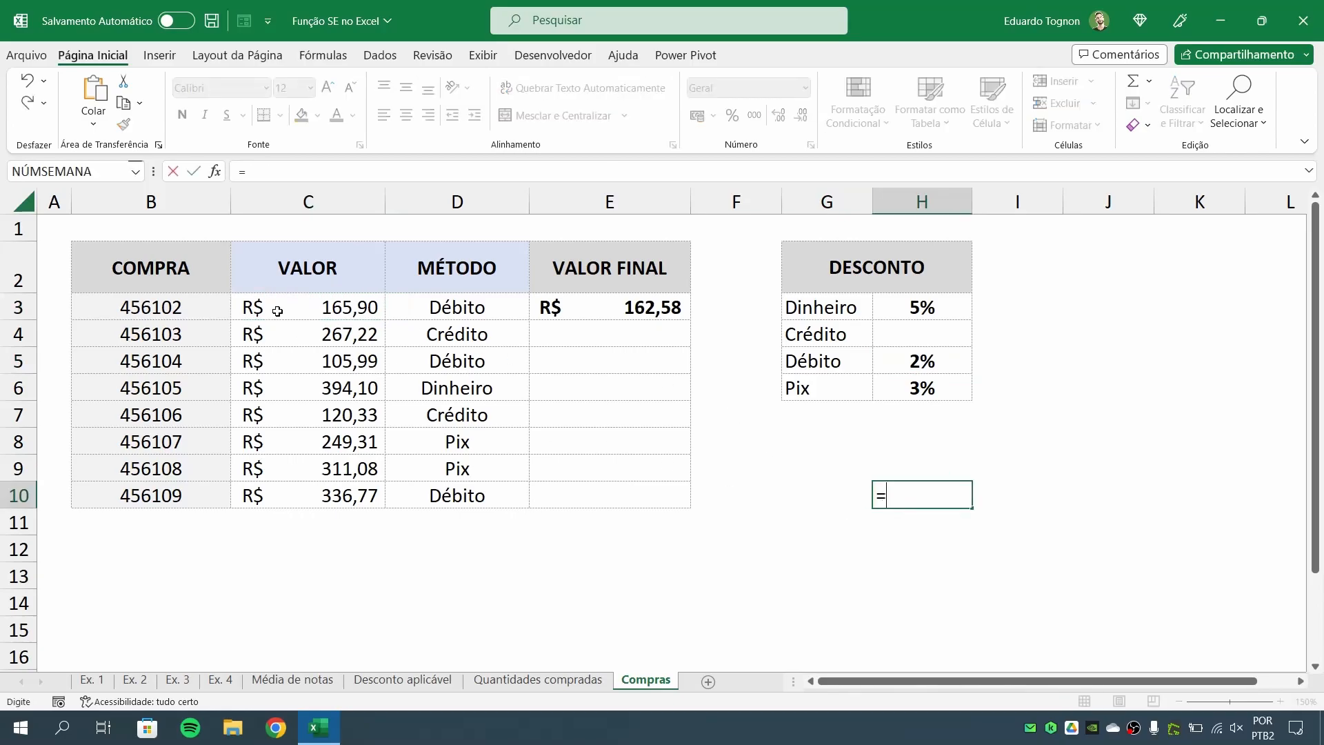
click(317, 307)
text(*)
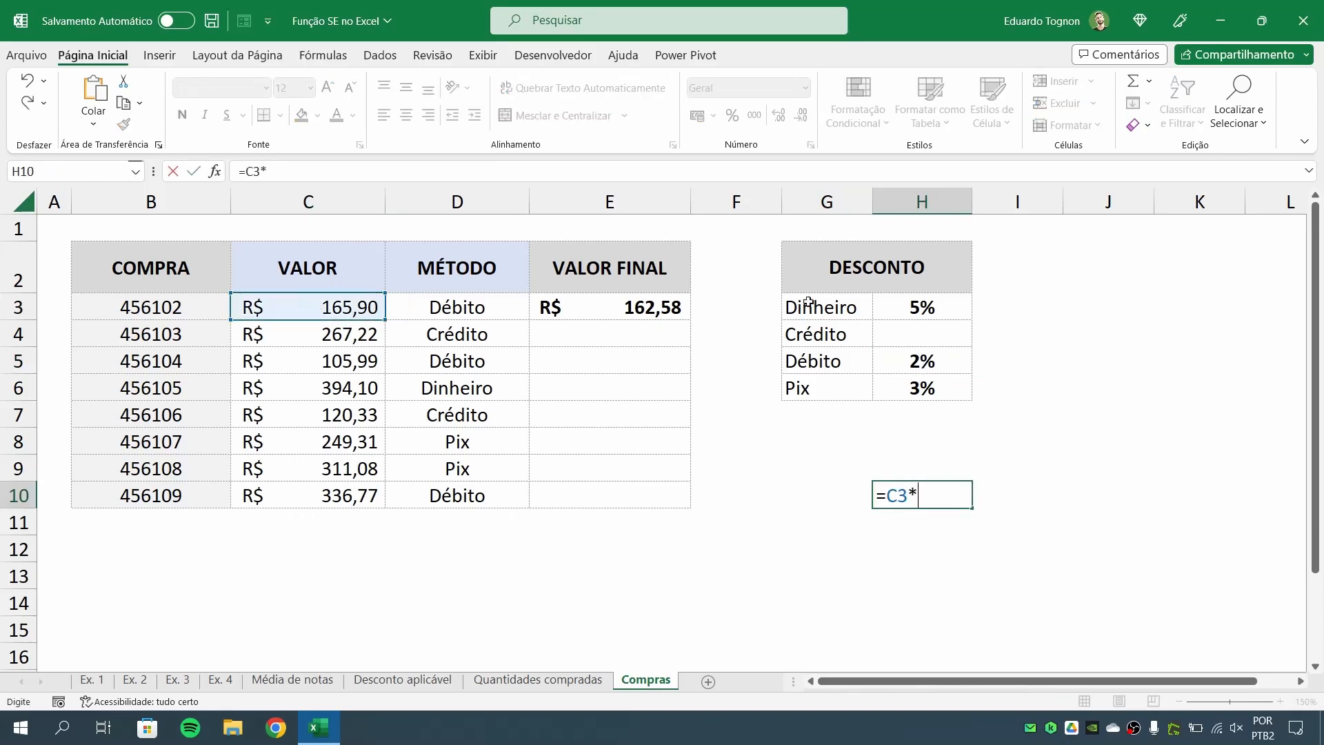
click(911, 371)
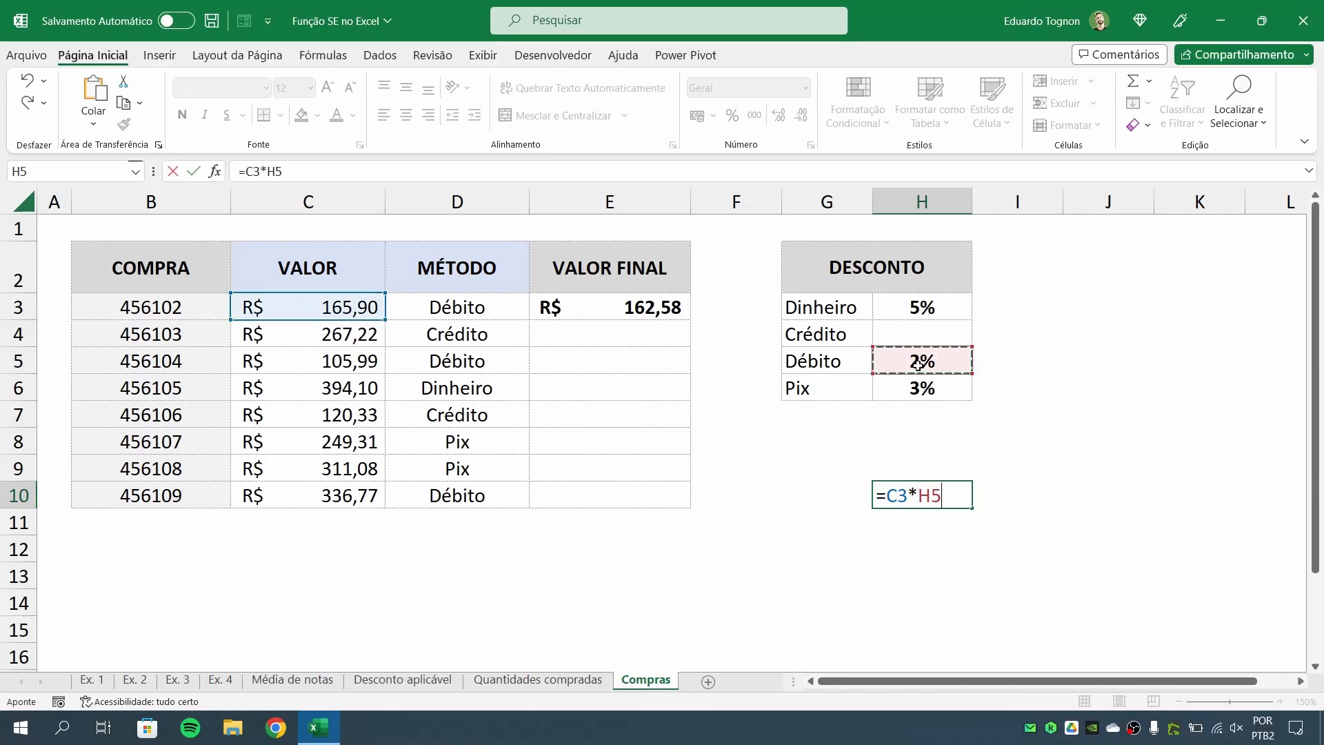
key(Return)
click(923, 503)
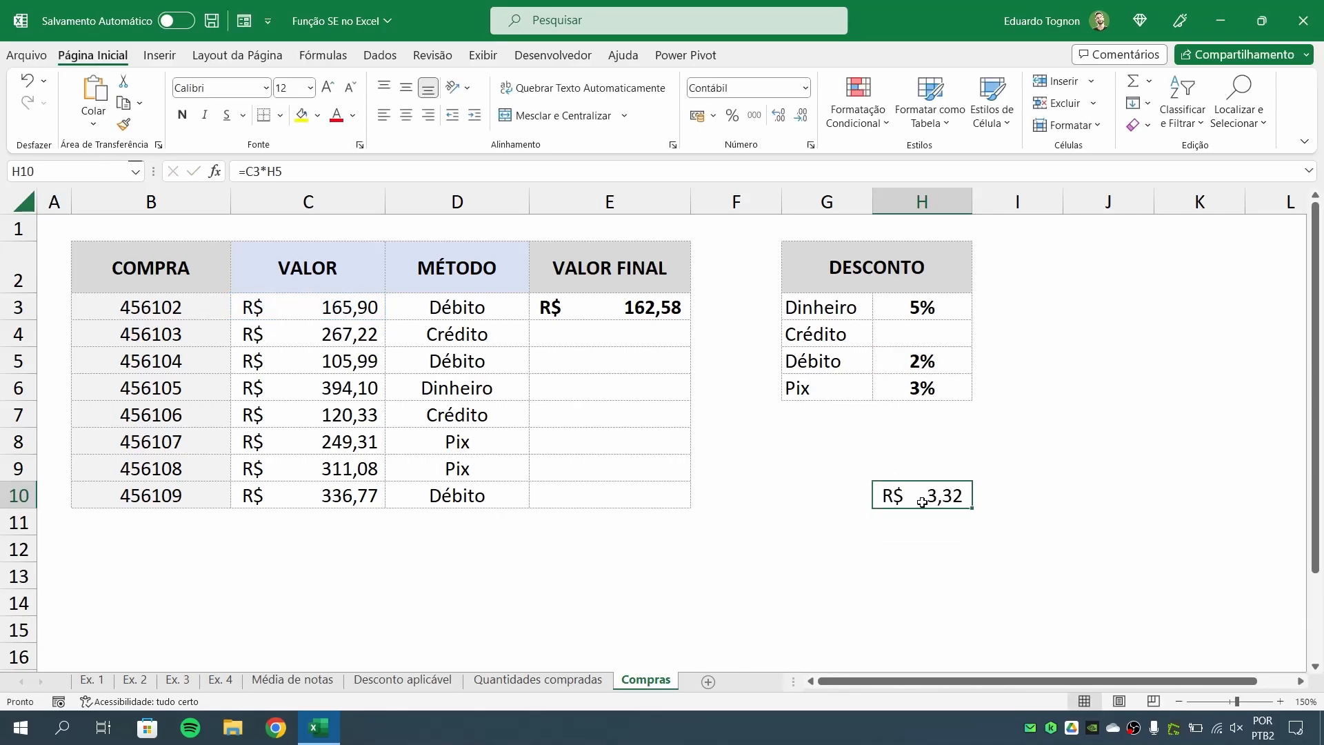
Calculate the discounted value in H11 with =C3-H10 and widen column H to fit it
key(Down)
text(=)
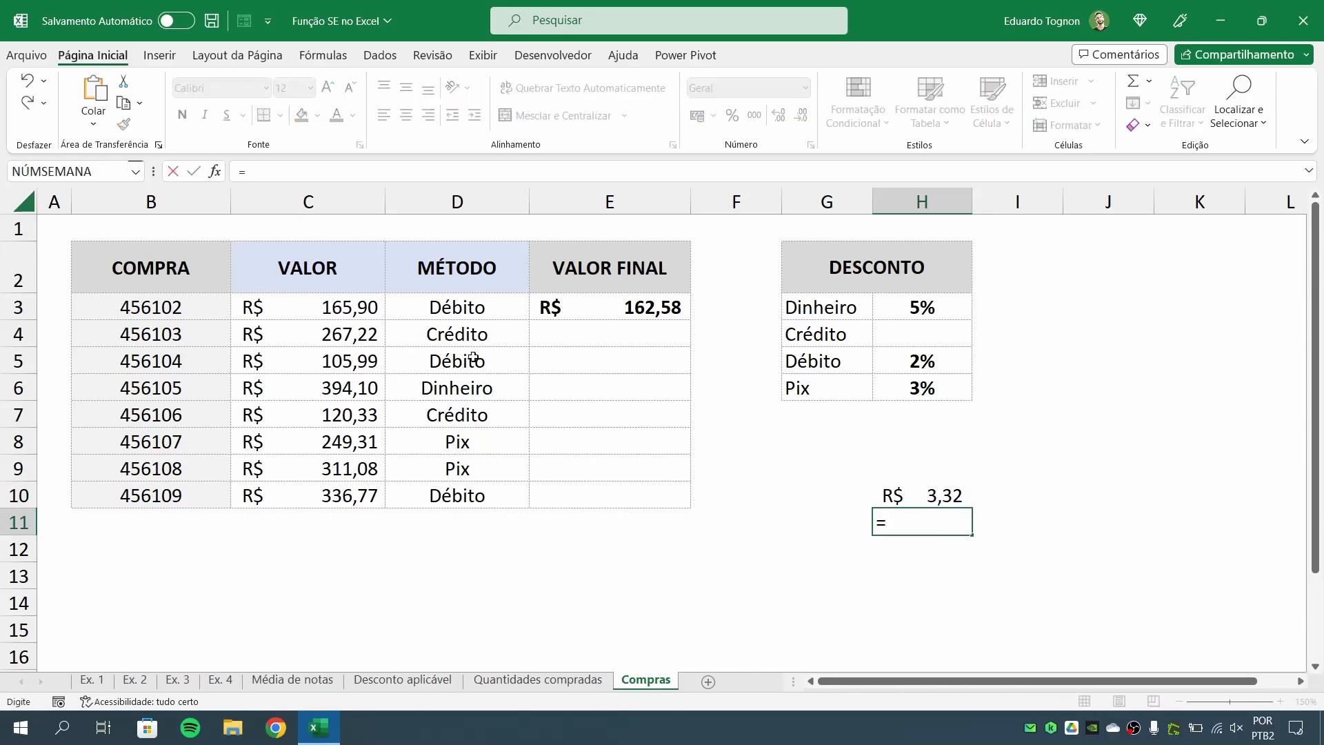
click(318, 310)
text(-)
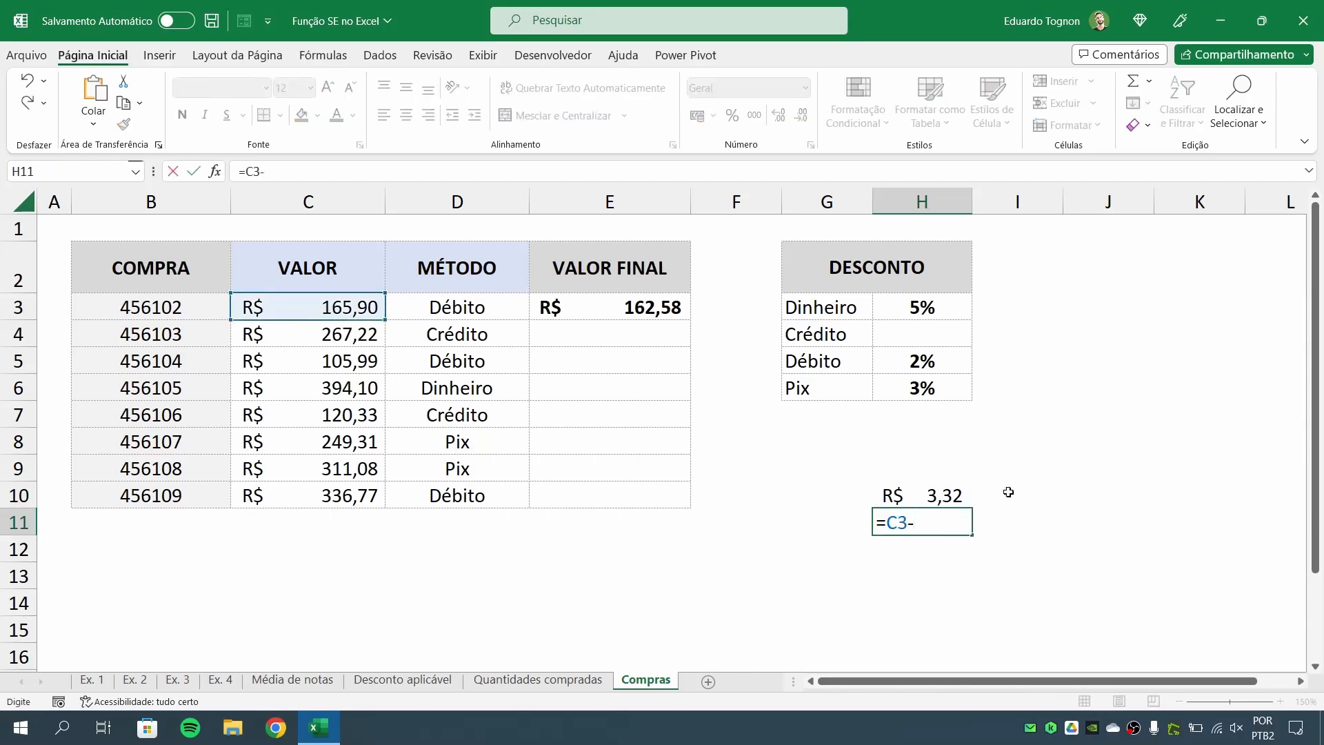
click(901, 496)
key(Return)
key(Up)
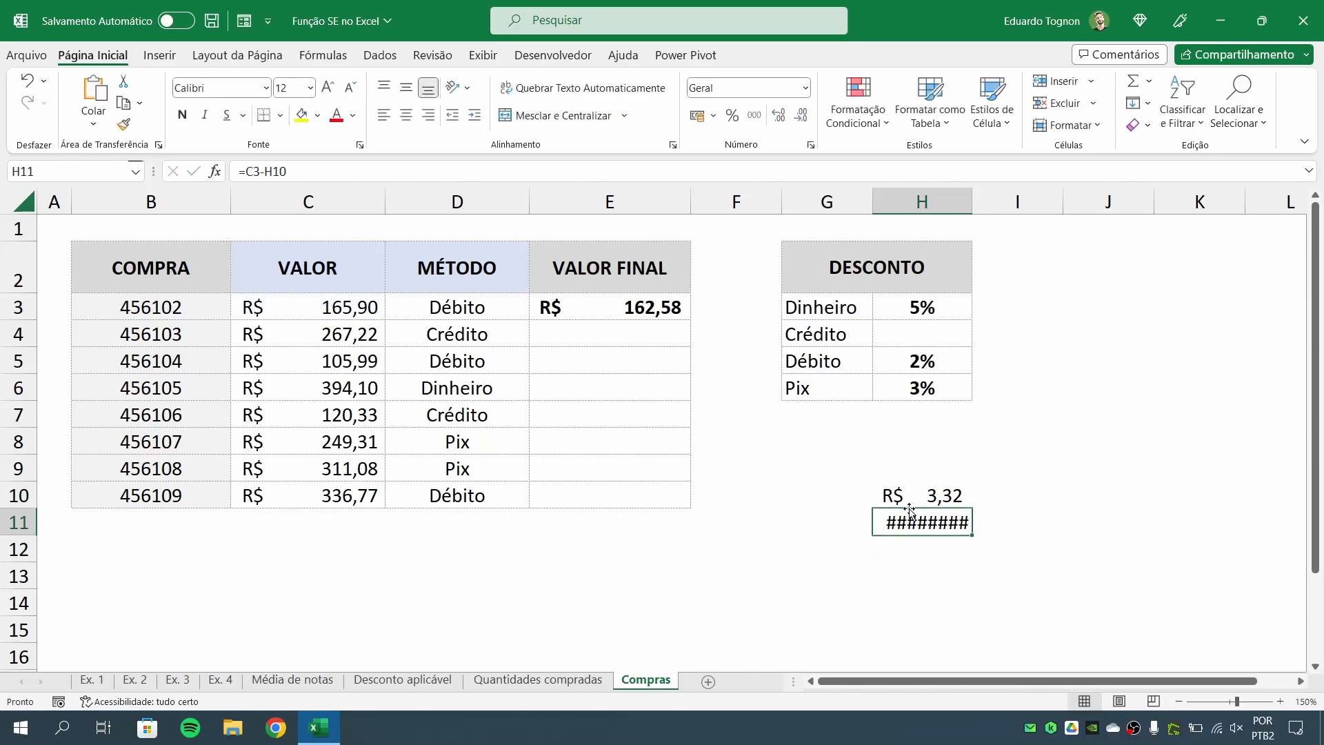
drag(969, 184, 1004, 193)
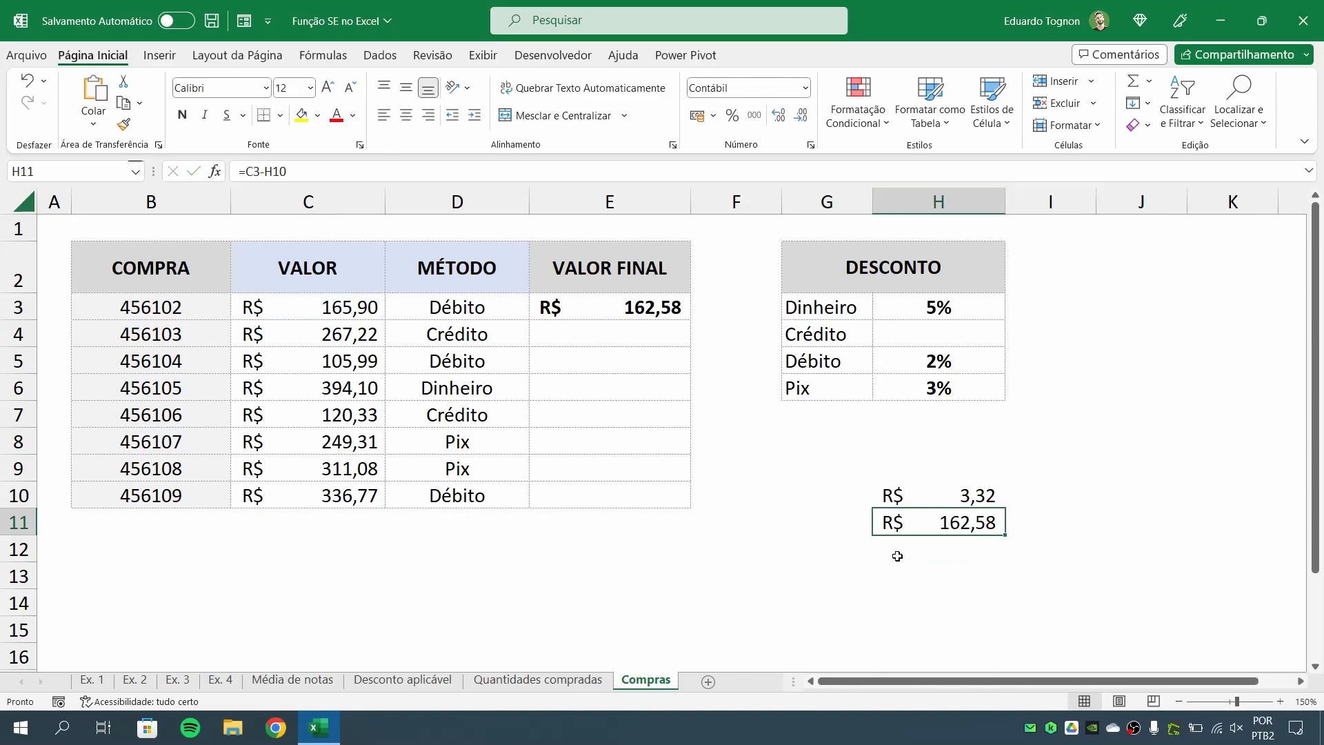
Fill the nested SE formula from E3 down to E10
click(613, 313)
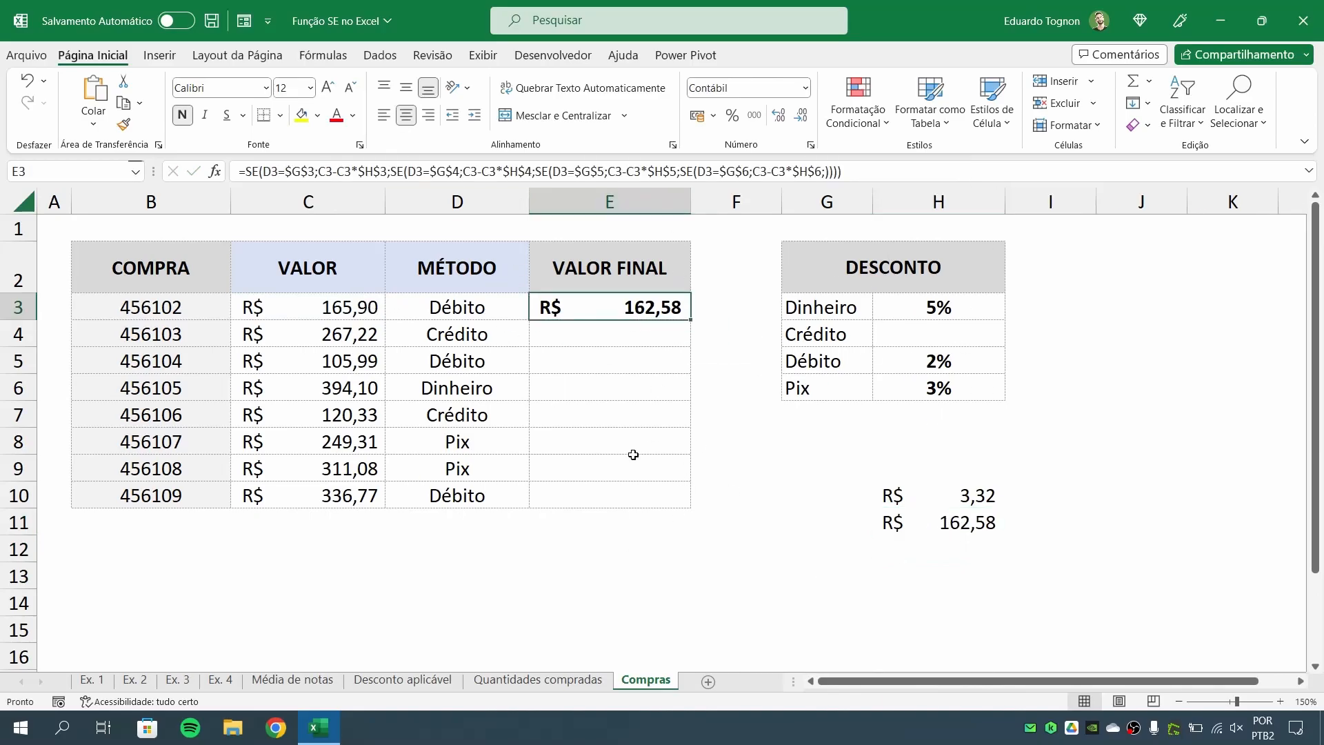
drag(689, 319, 688, 508)
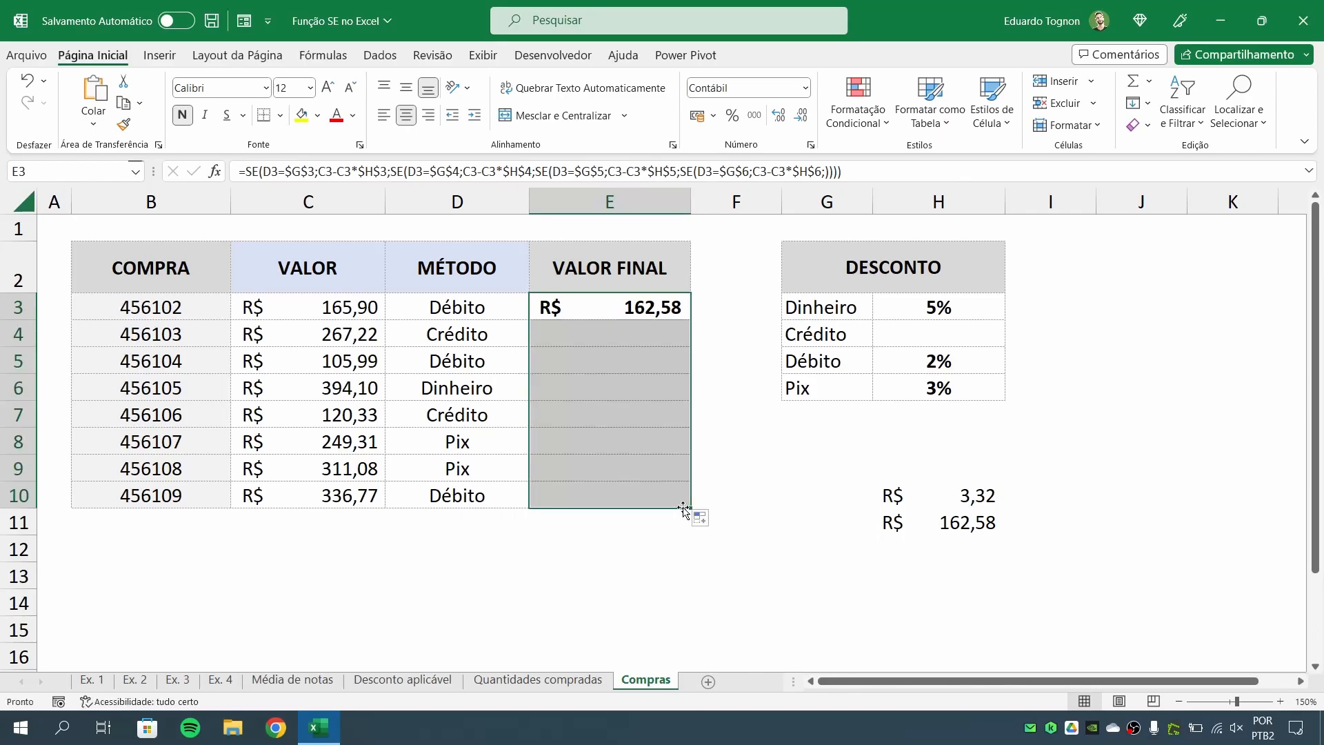
click(751, 444)
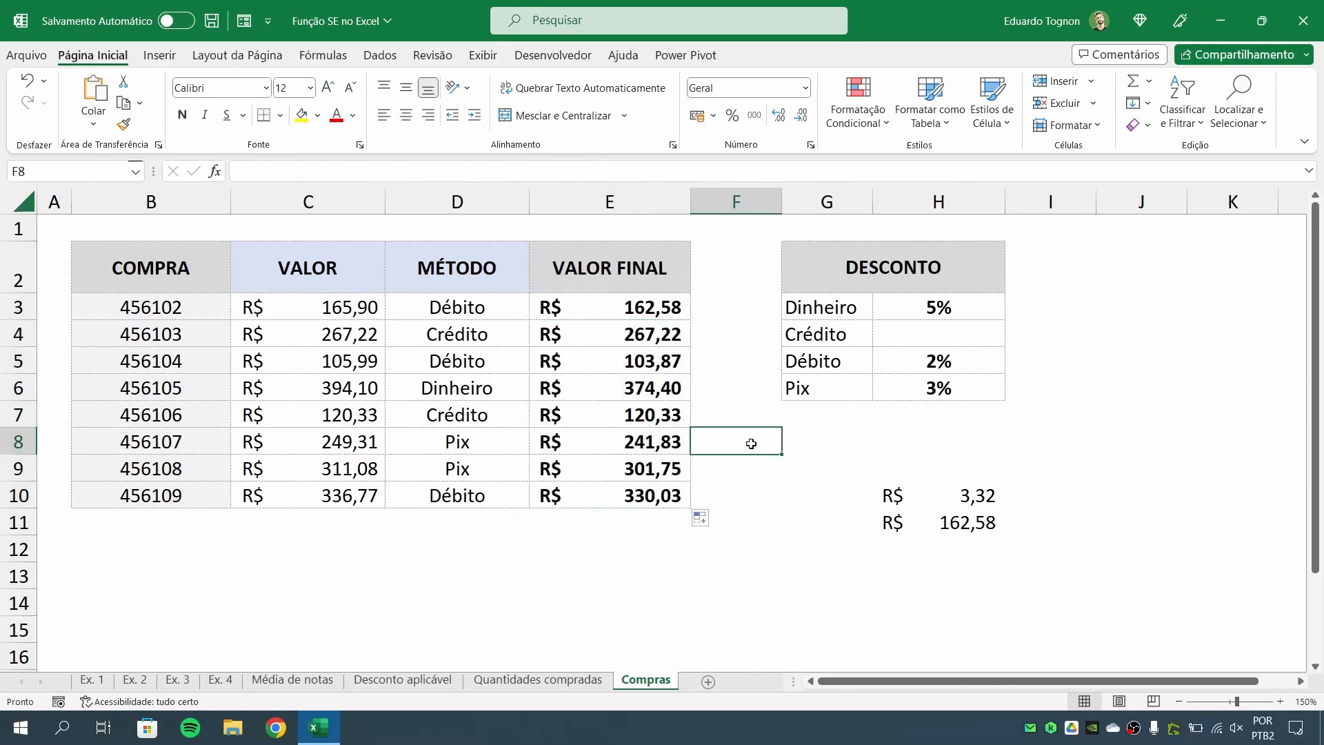
Compare the original and final values of the Crédito purchases in rows 4 and 7 with the Crédito discount entry
drag(837, 336, 935, 330)
click(456, 333)
drag(617, 330, 350, 338)
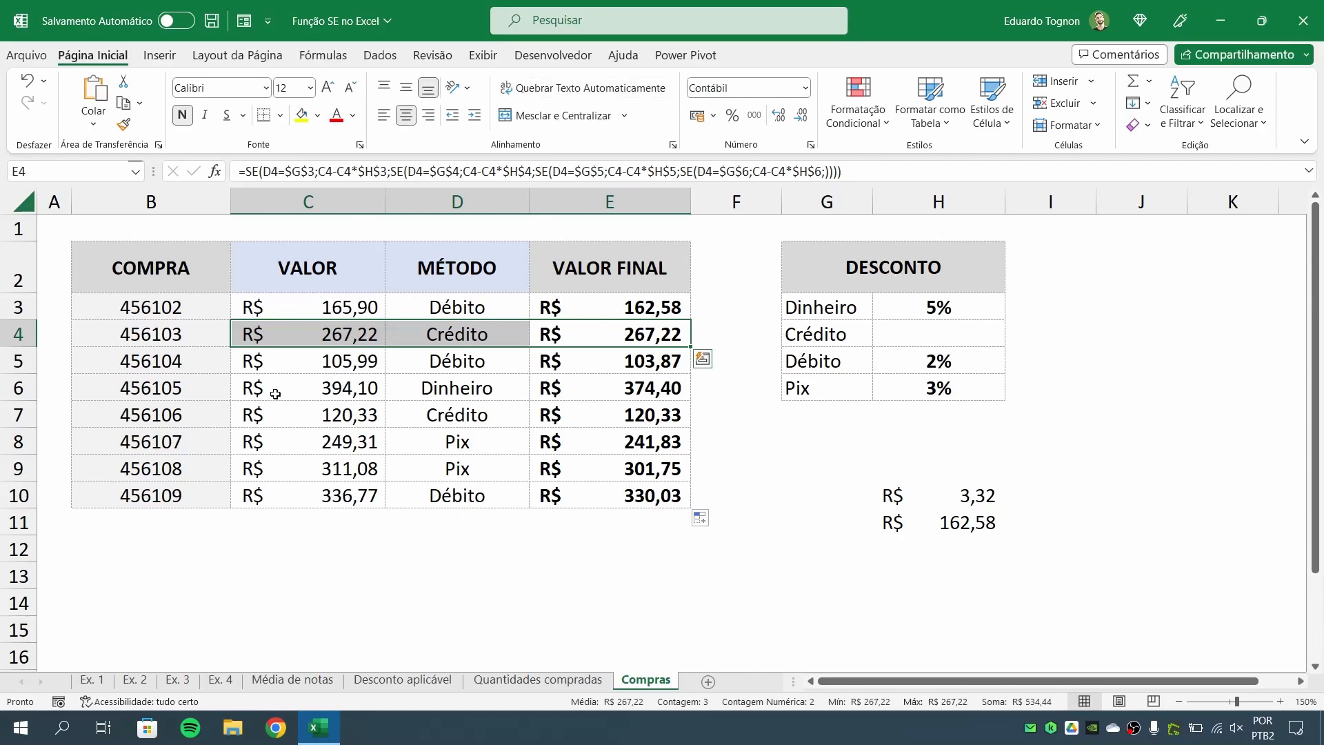
drag(671, 422, 377, 428)
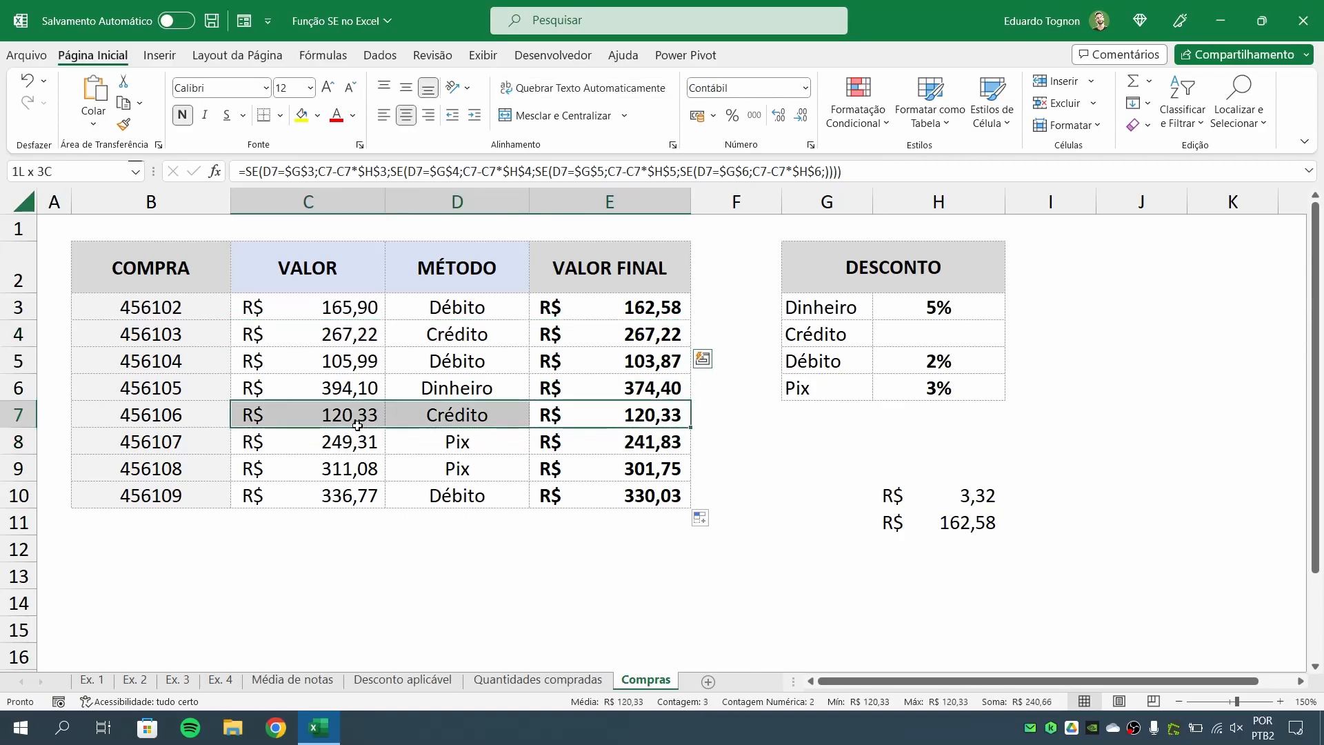
Change the payment method in D4 to Pix and compare the row's original and final values with the Pix discount
click(473, 332)
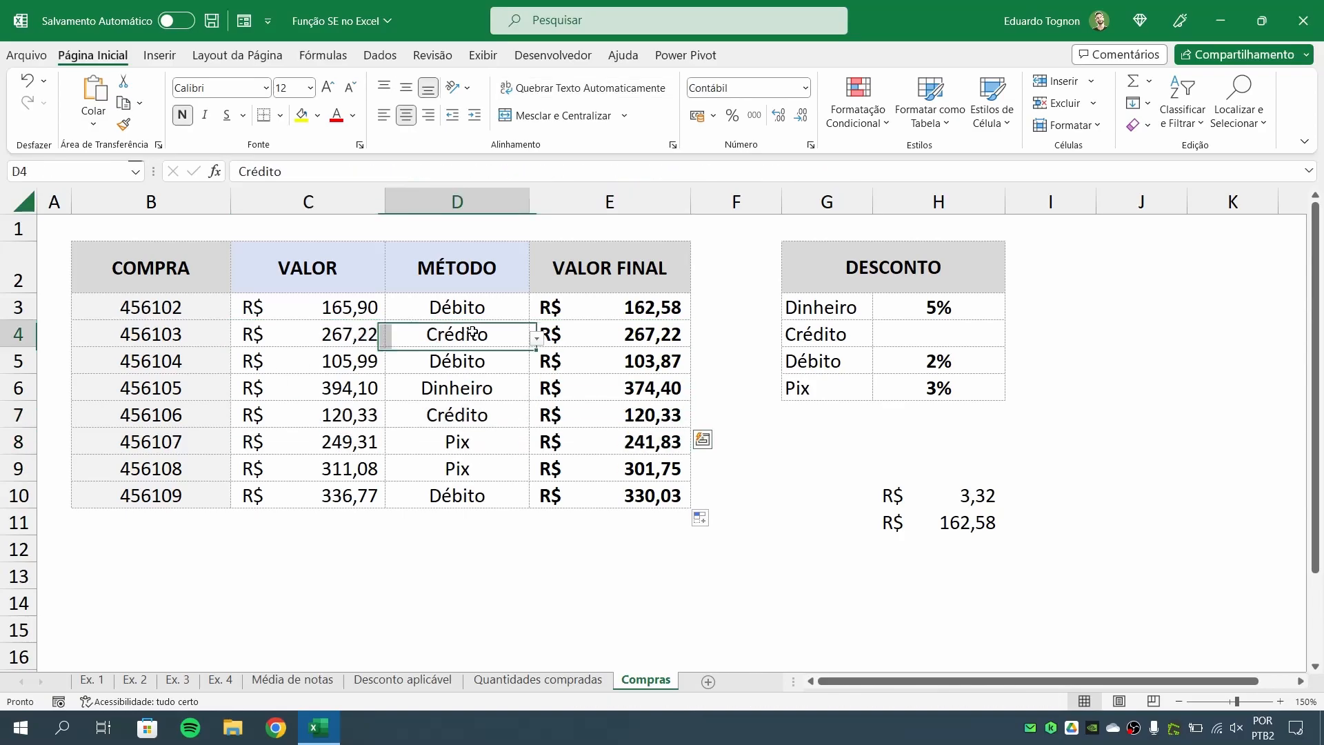
click(536, 338)
click(358, 411)
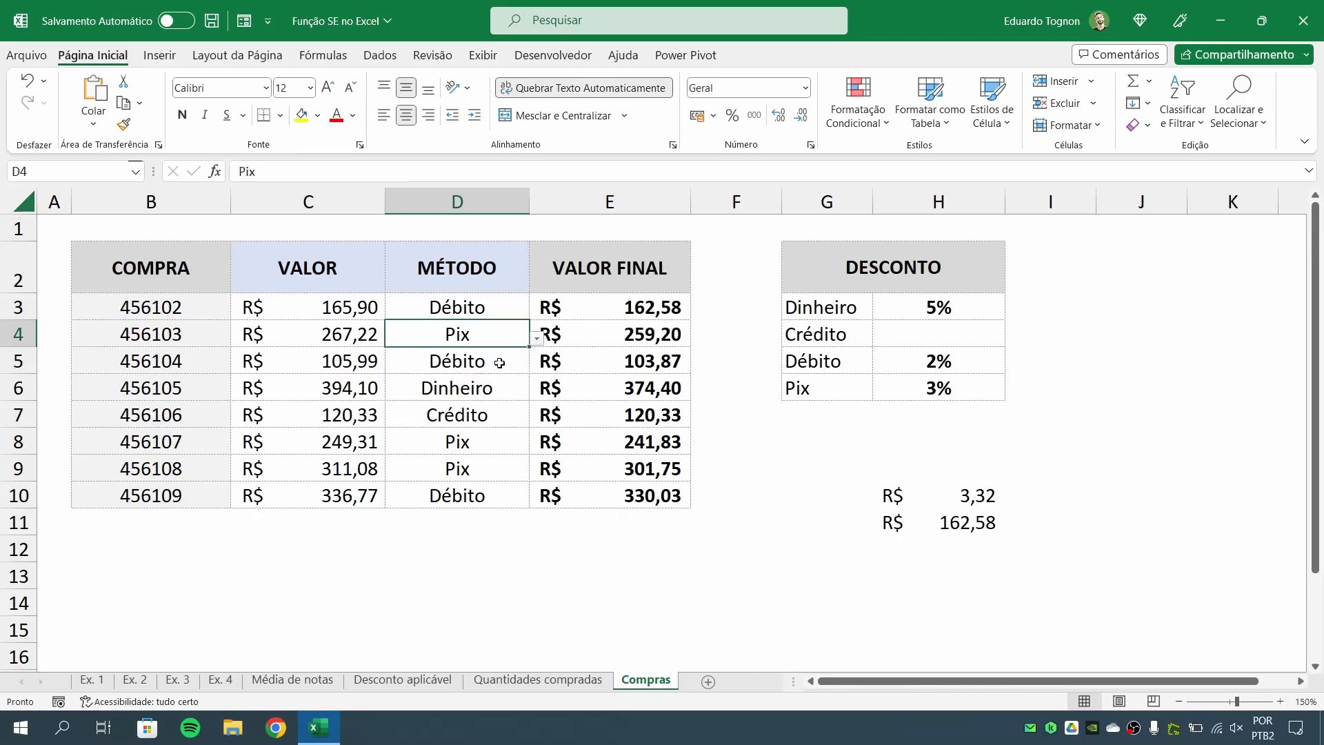
click(658, 325)
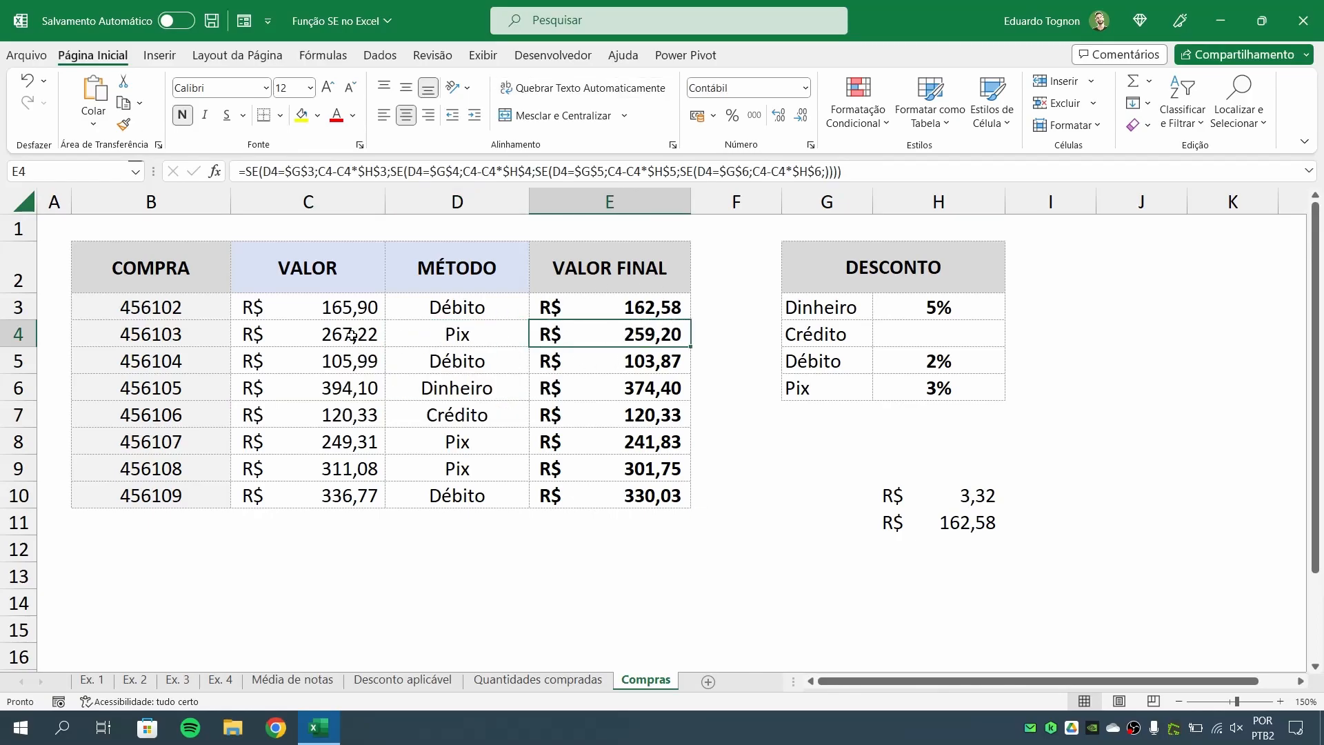
drag(352, 335, 652, 335)
click(652, 336)
click(949, 388)
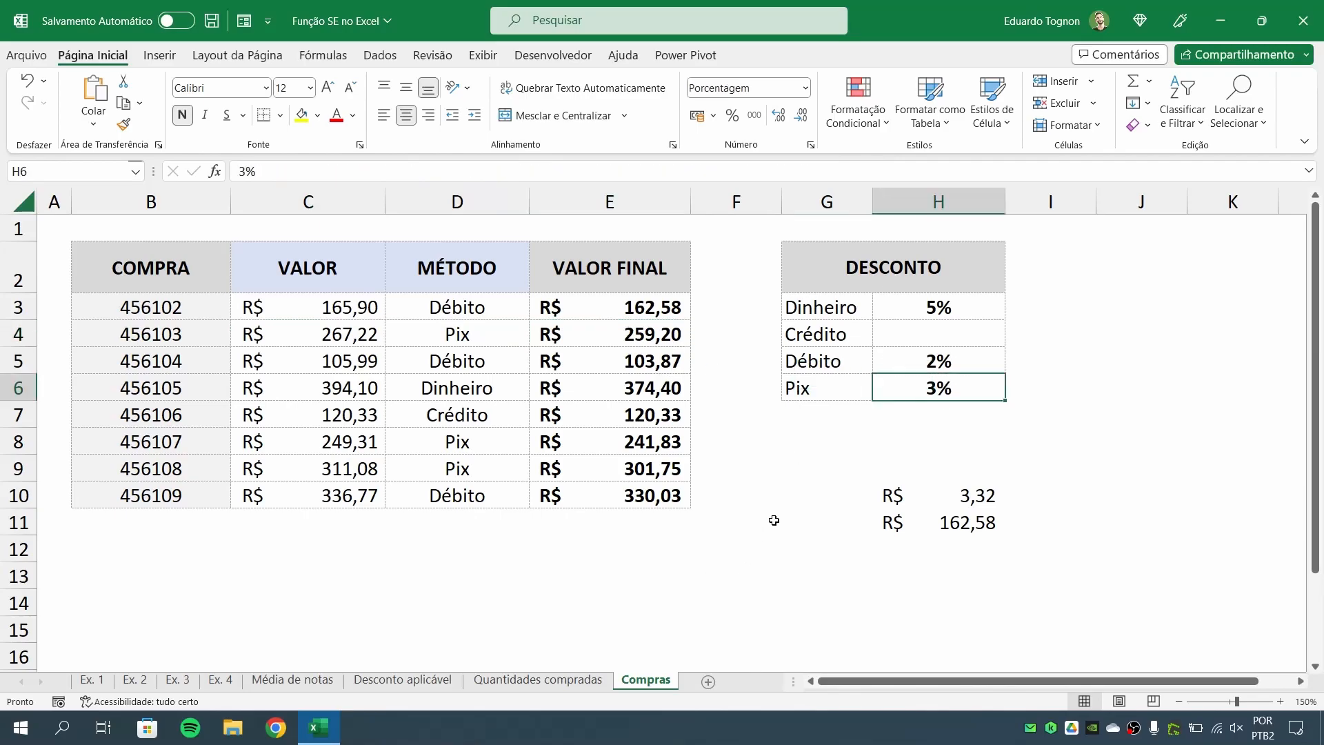
Clear the payment method in D5 and try to enter the unlisted value BHHFYU there
click(483, 360)
click(473, 386)
click(486, 359)
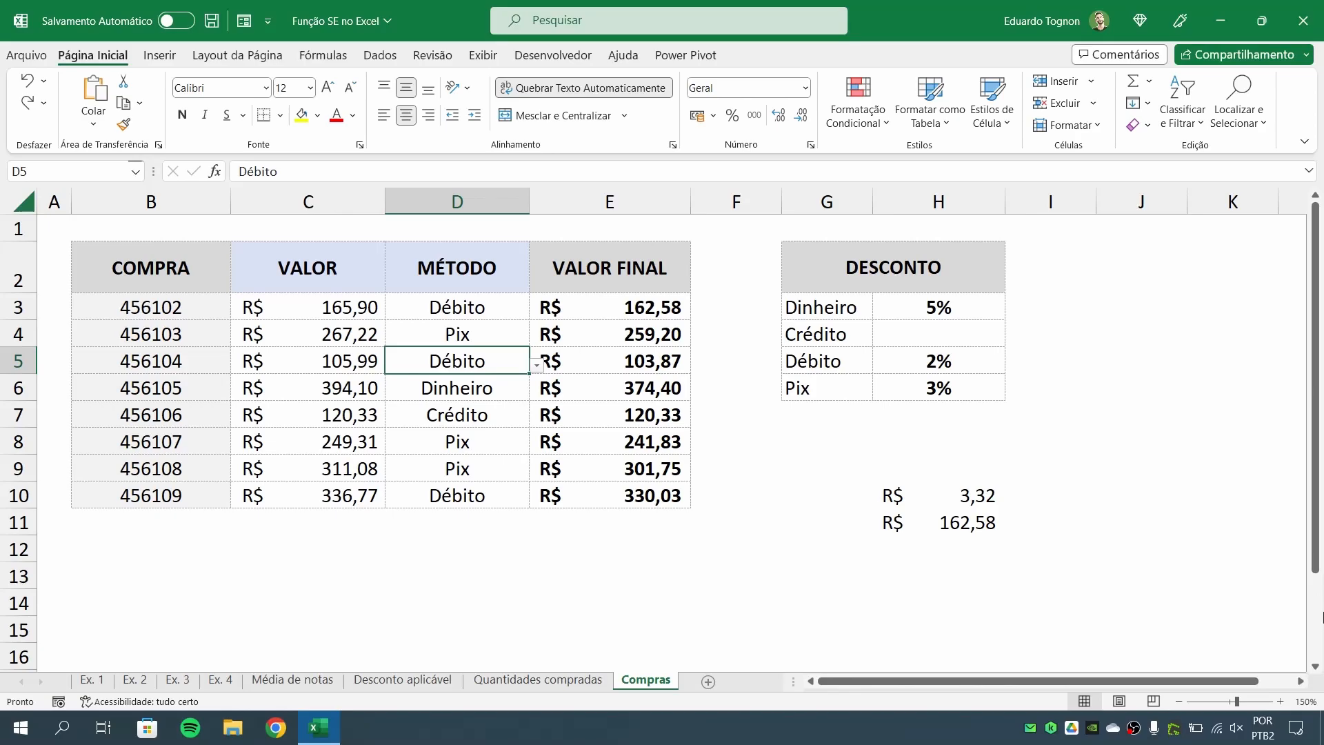
key(Delete)
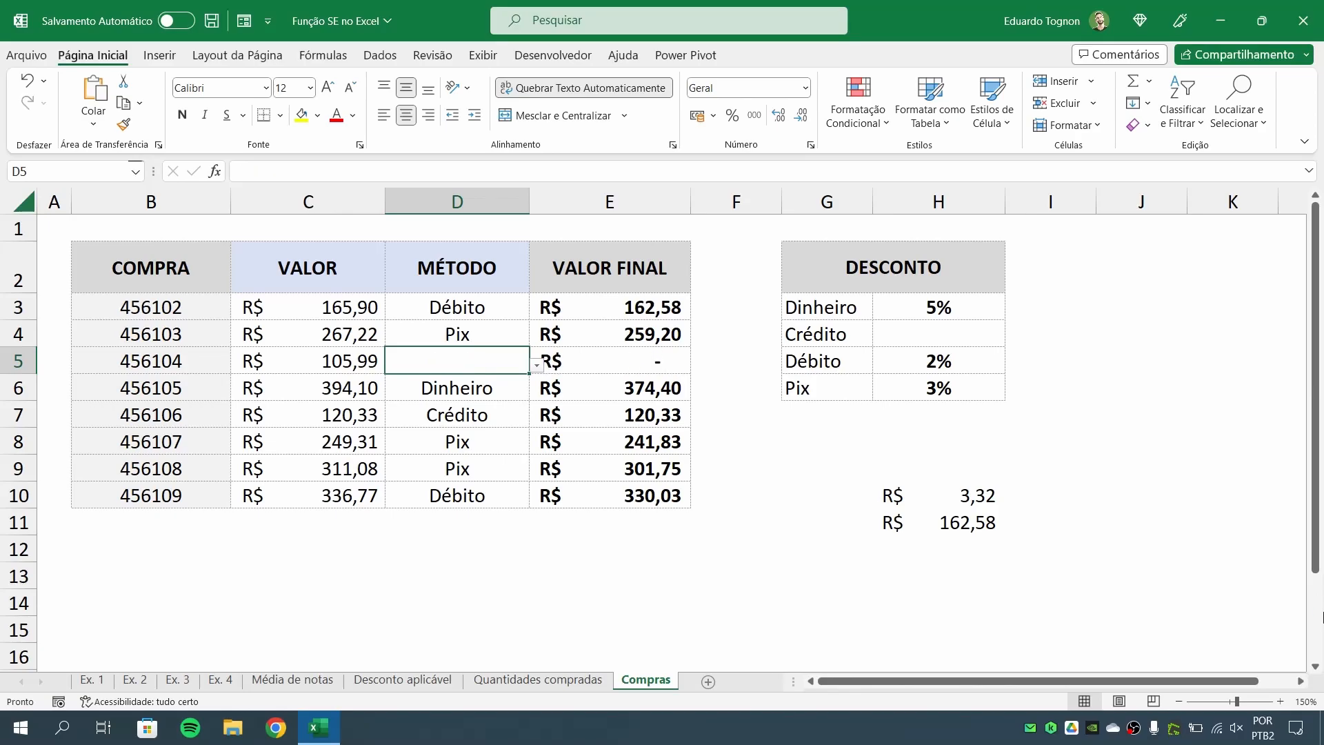
text(BHHFYU)
key(Return)
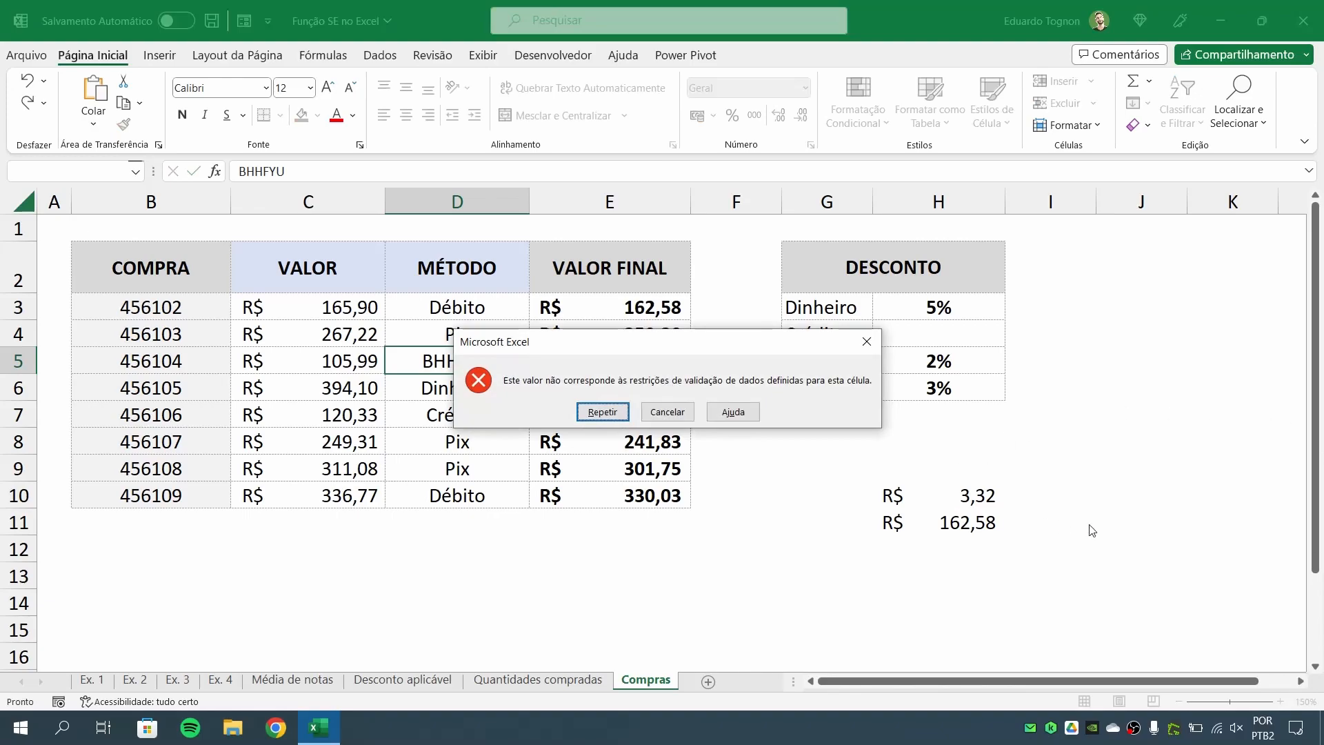
click(867, 342)
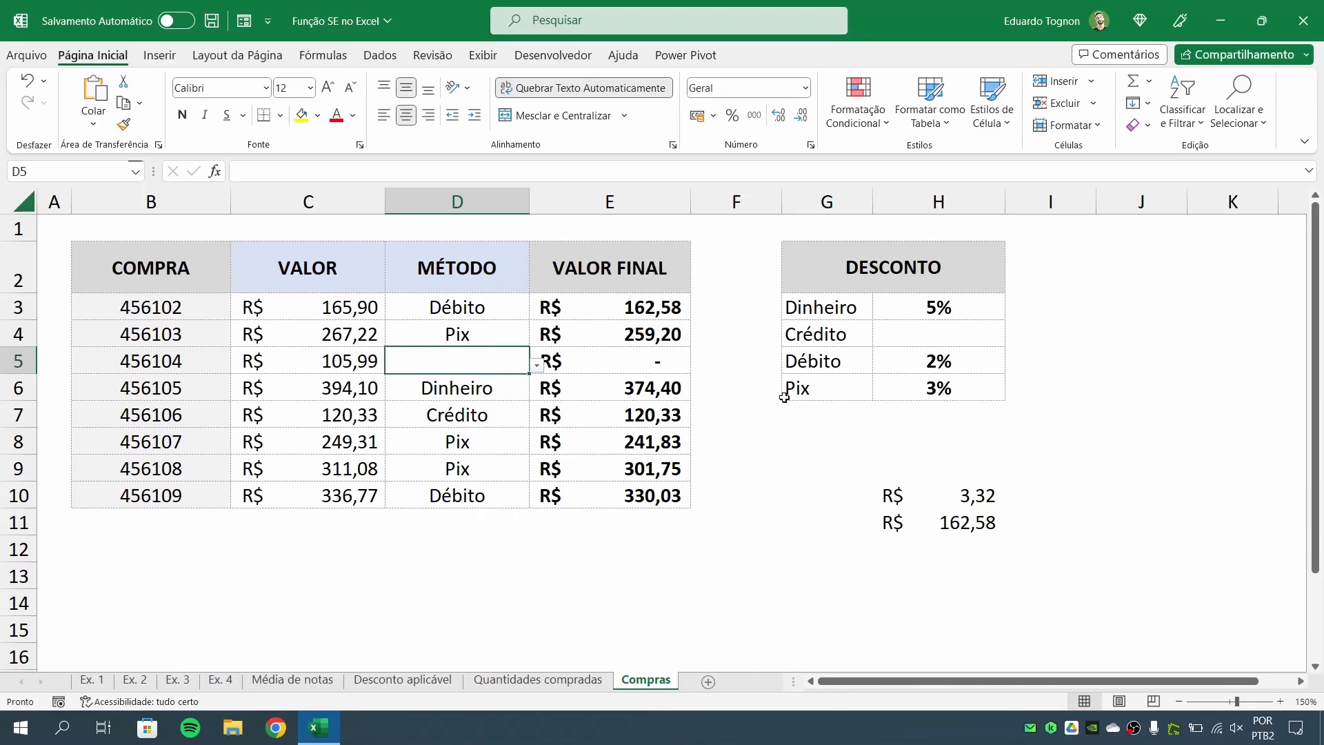
Add empty text "" as the value-if-false argument of the innermost SE in the E3 formula
click(624, 365)
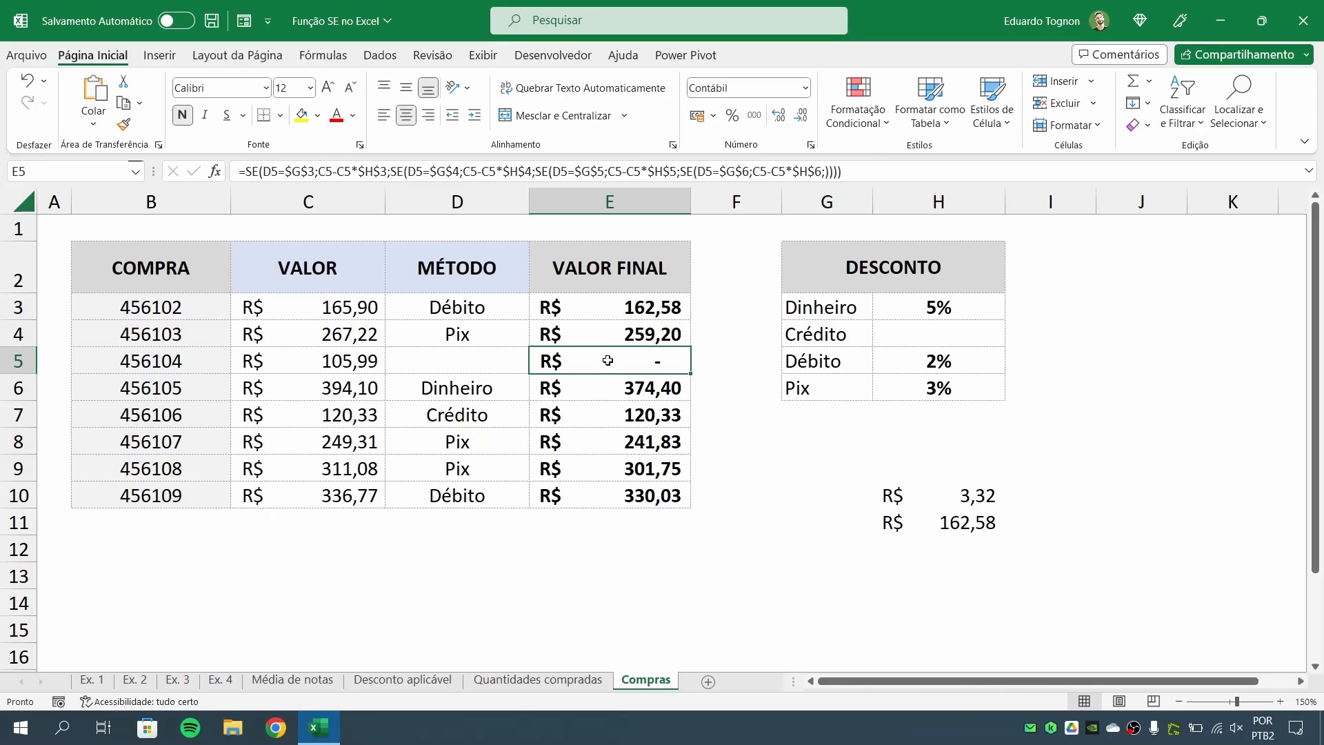
double_click(623, 305)
click(1033, 308)
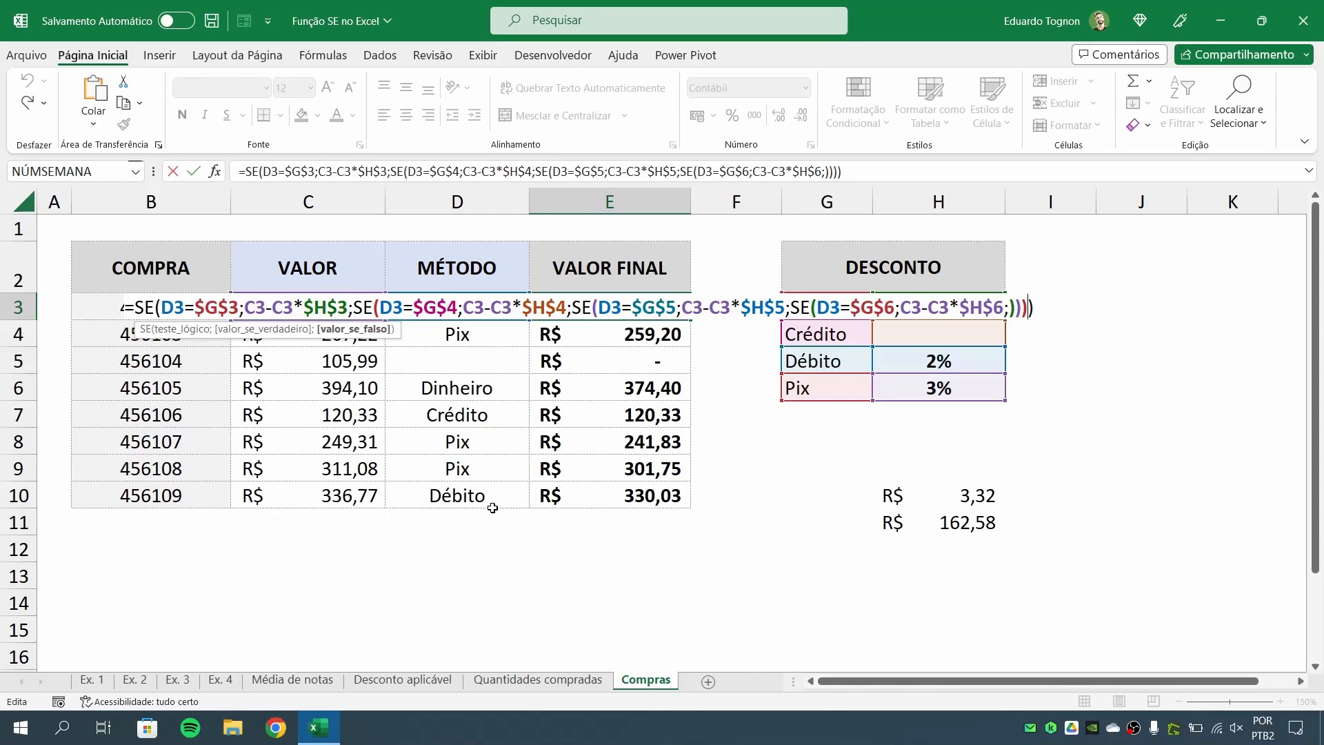
click(1008, 309)
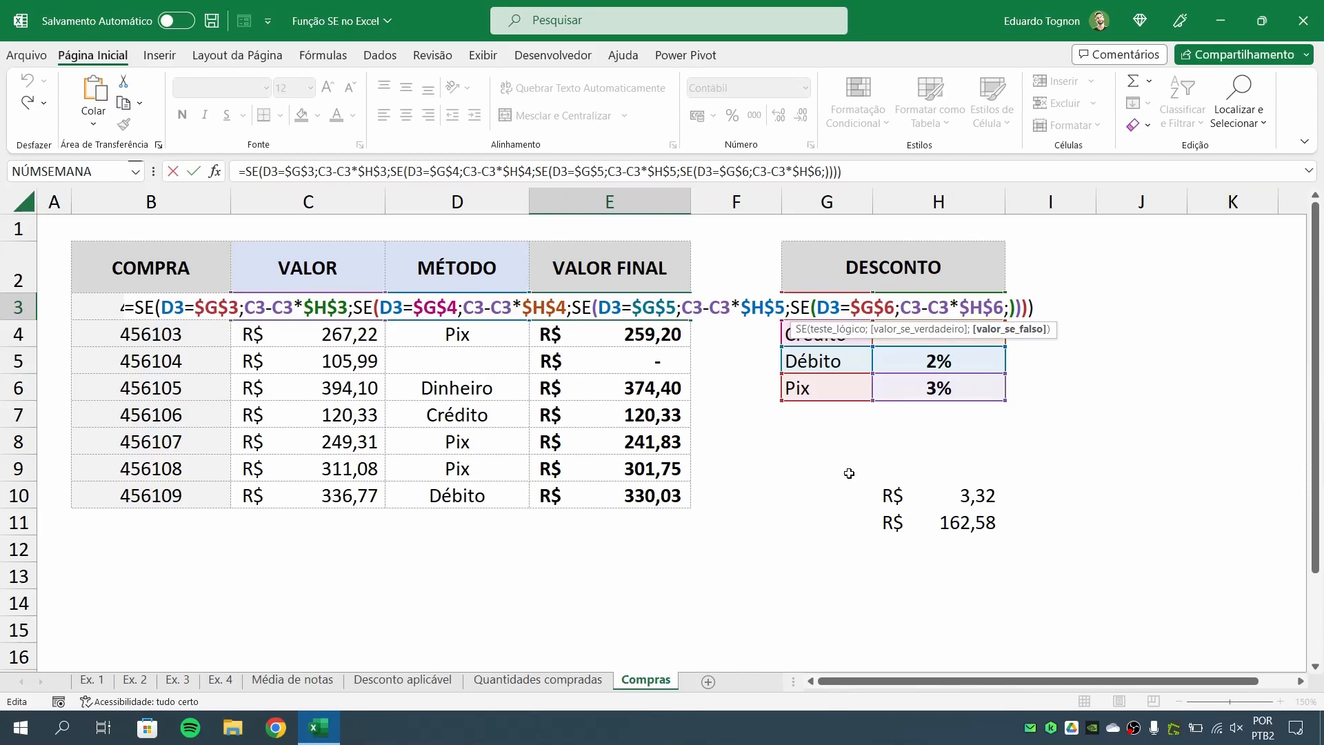
text("")
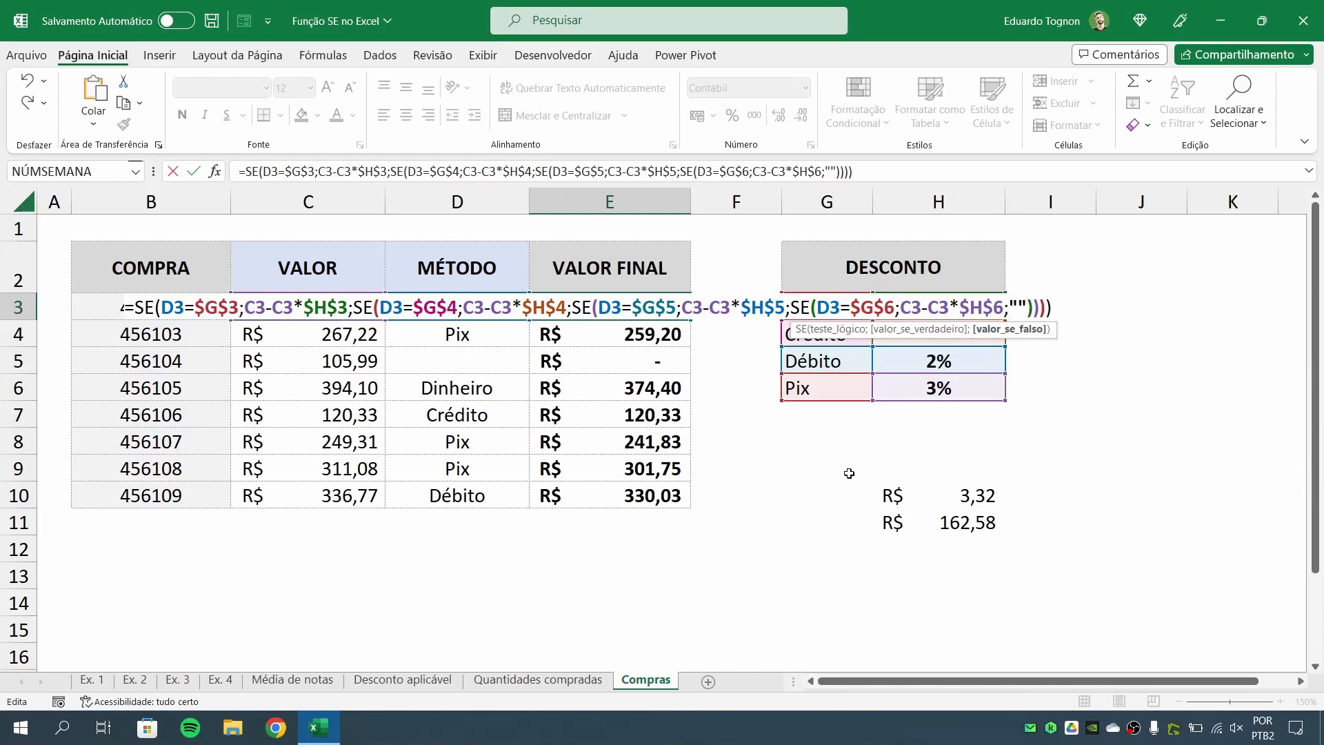
key(Return)
Fill the updated E3 formula down to E10 and check the final value in E5
click(660, 308)
drag(685, 315, 683, 500)
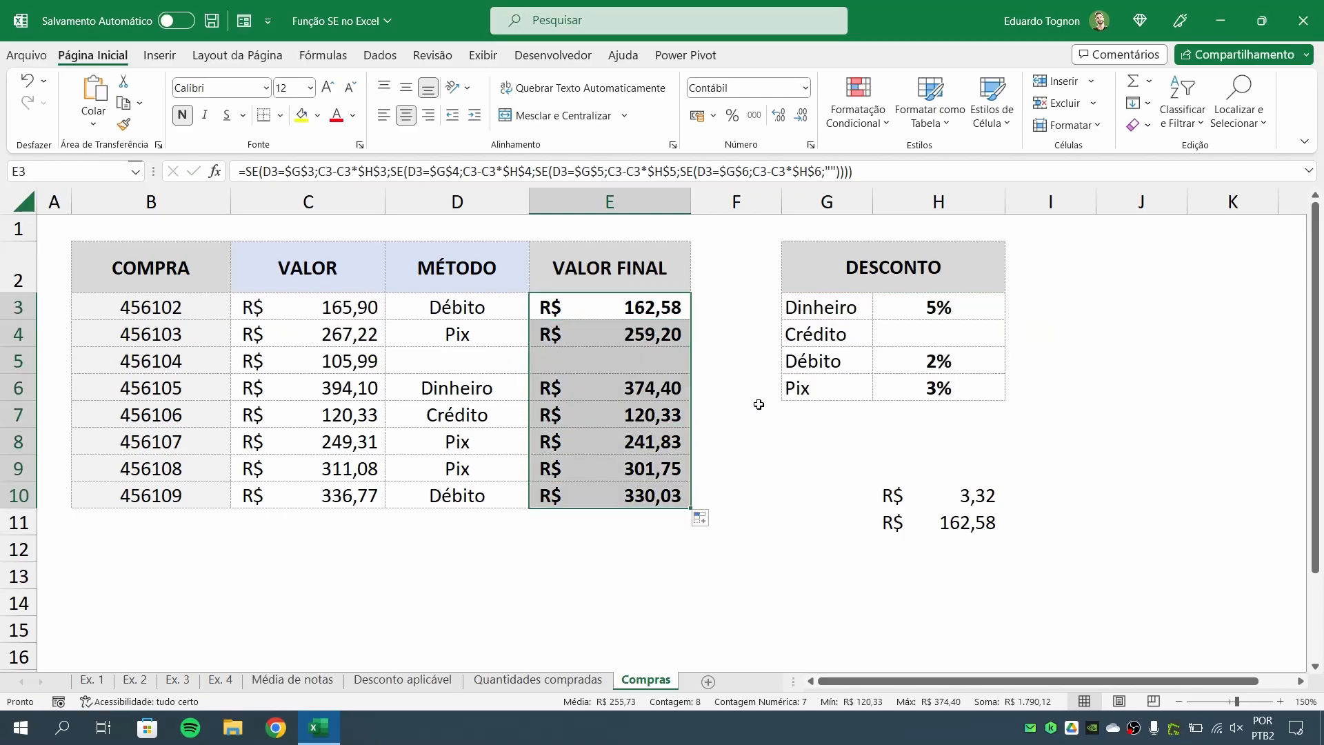
click(583, 356)
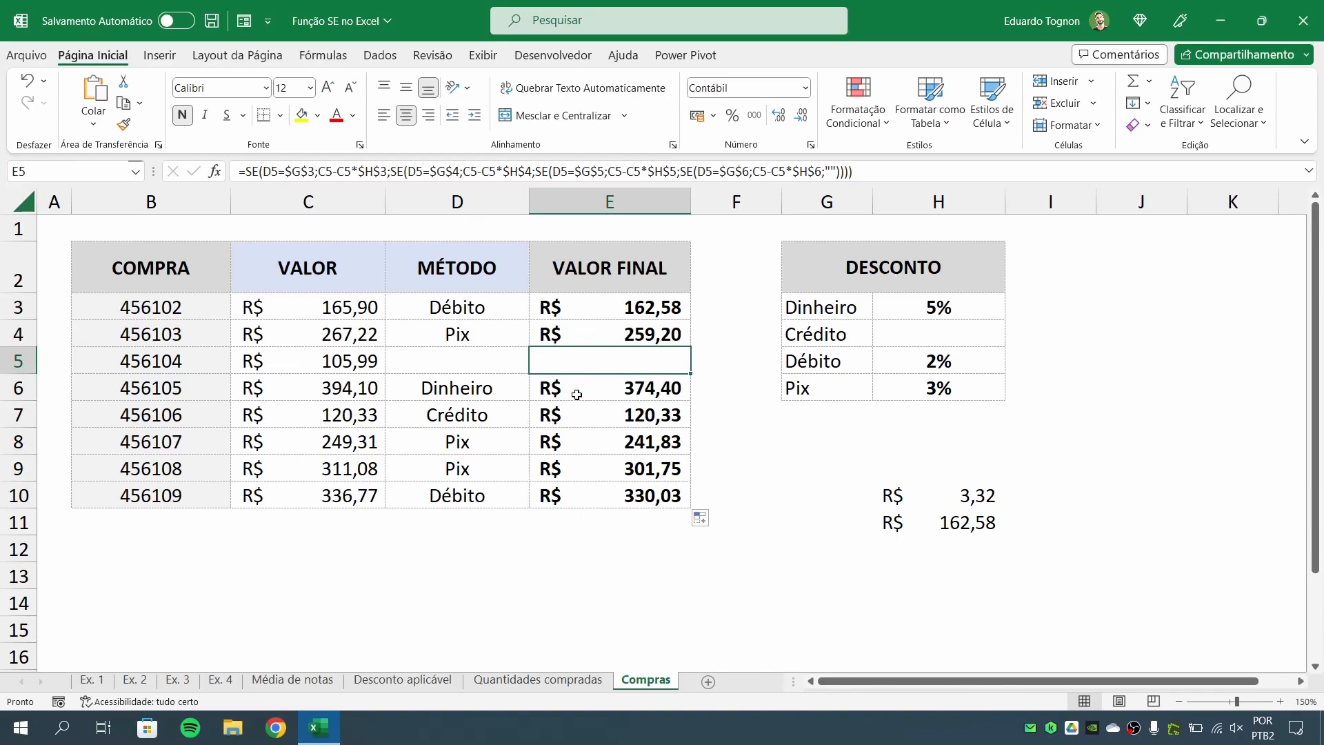
Set the payment method in D5 to Crédito to test the updated formula
click(506, 338)
click(514, 360)
click(536, 364)
click(387, 402)
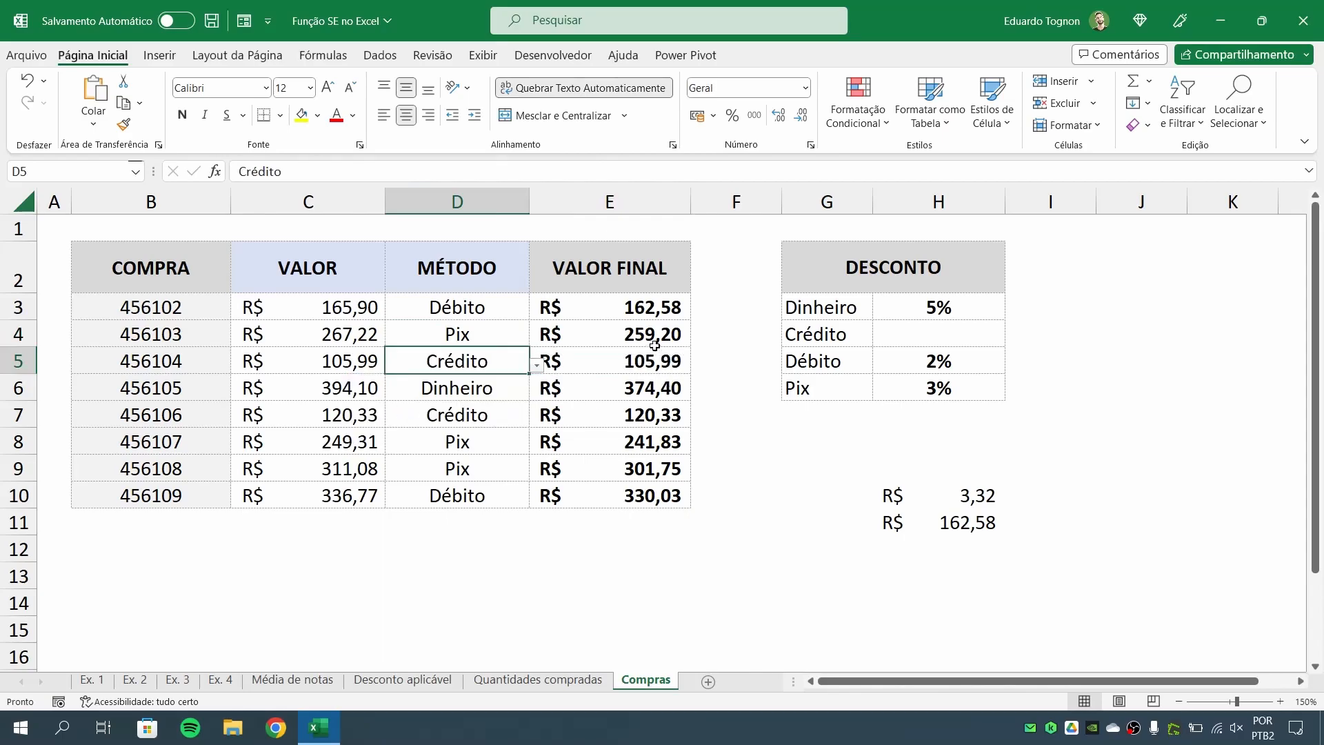
Switch the payment method in D5 to Débito, clear it again, and check E5
click(537, 364)
click(476, 419)
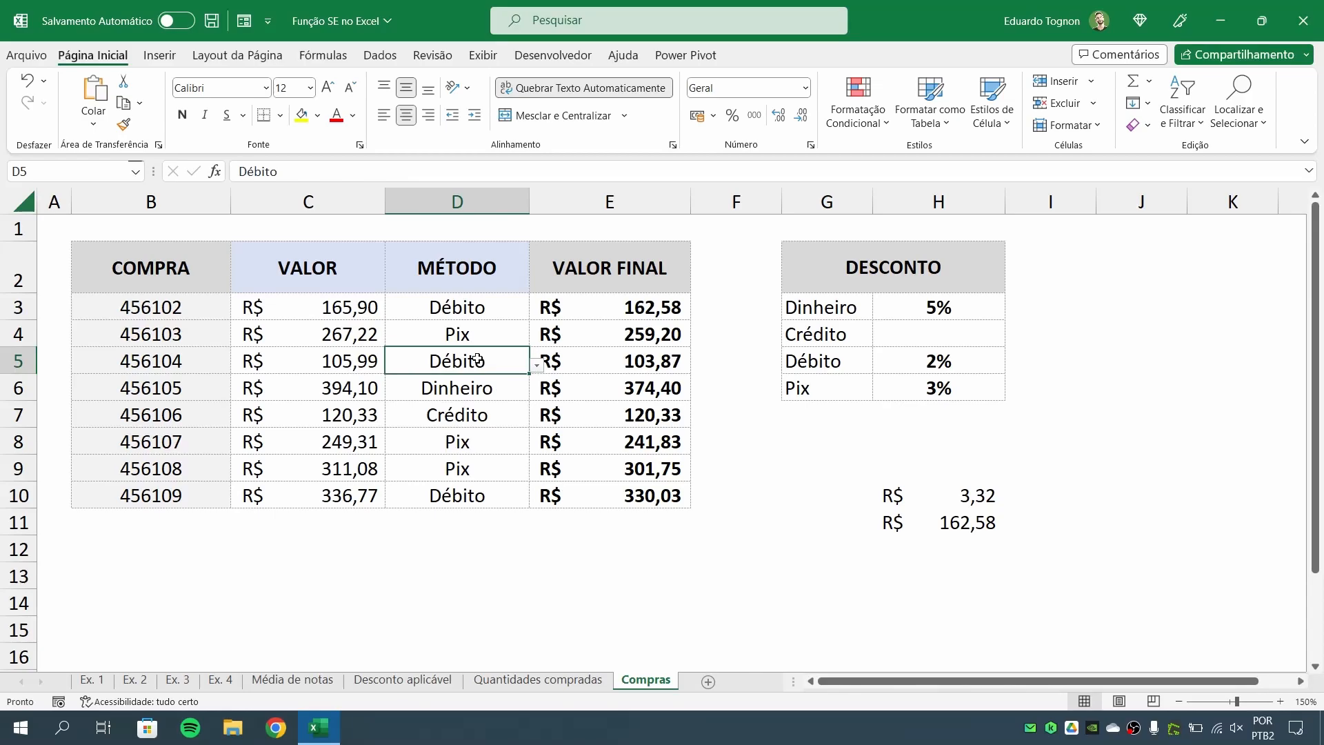
key(Delete)
click(541, 359)
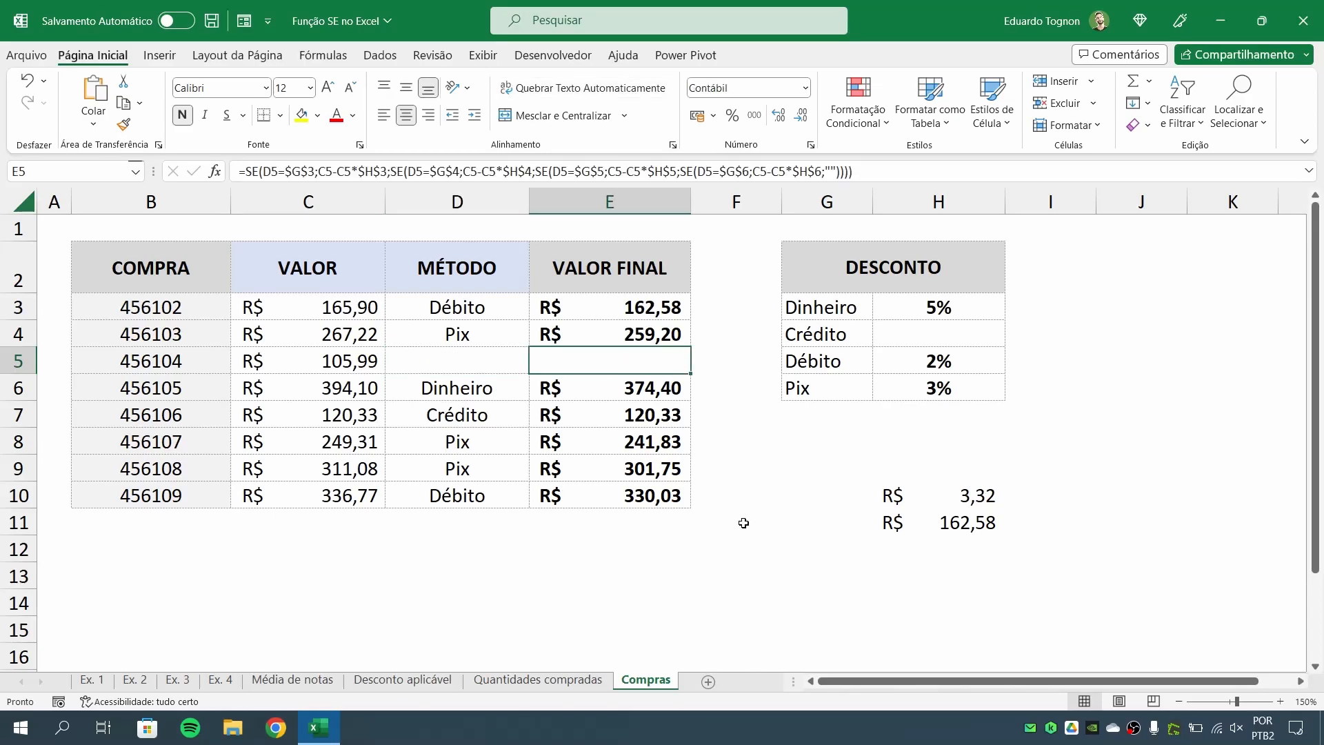